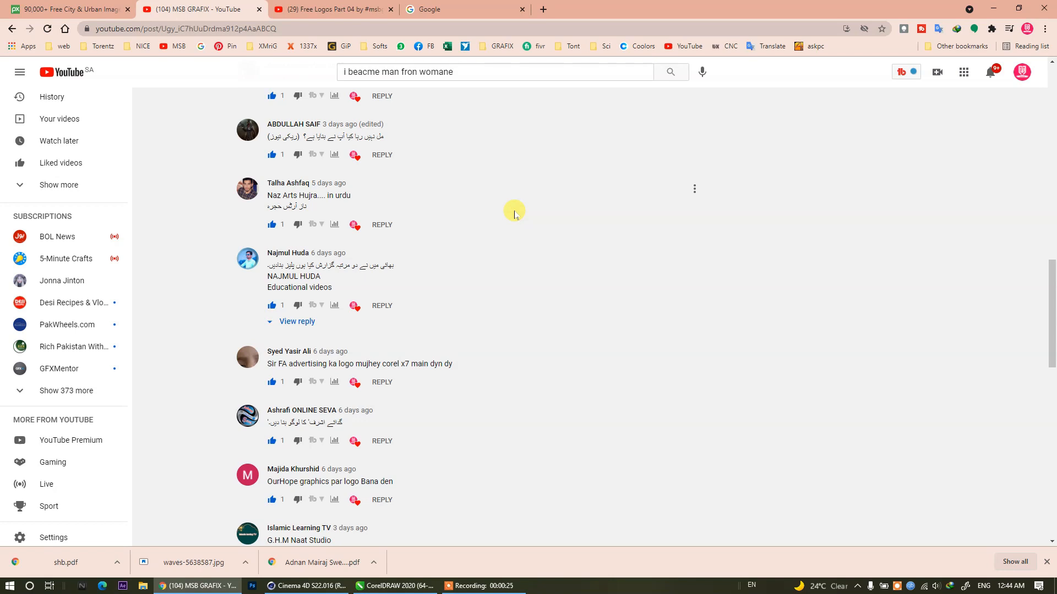
Skim the logo request comments and open the MSB GRAFIX channel's uploaded videos in a new browser tab.
scroll(513, 214, down, 8)
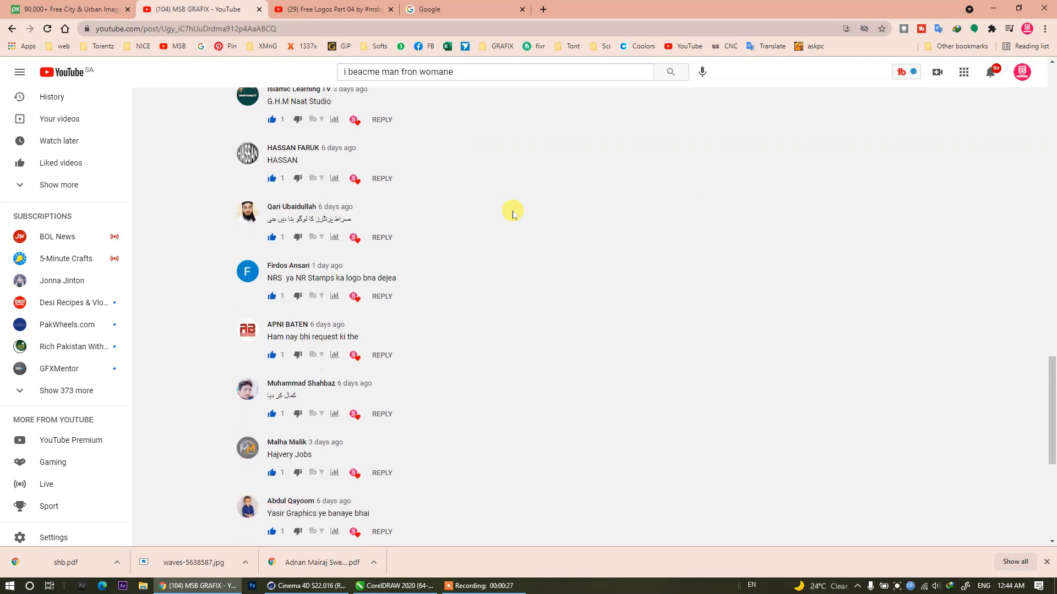
scroll(513, 214, up, 20)
right_click(55, 79)
click(88, 86)
click(349, 4)
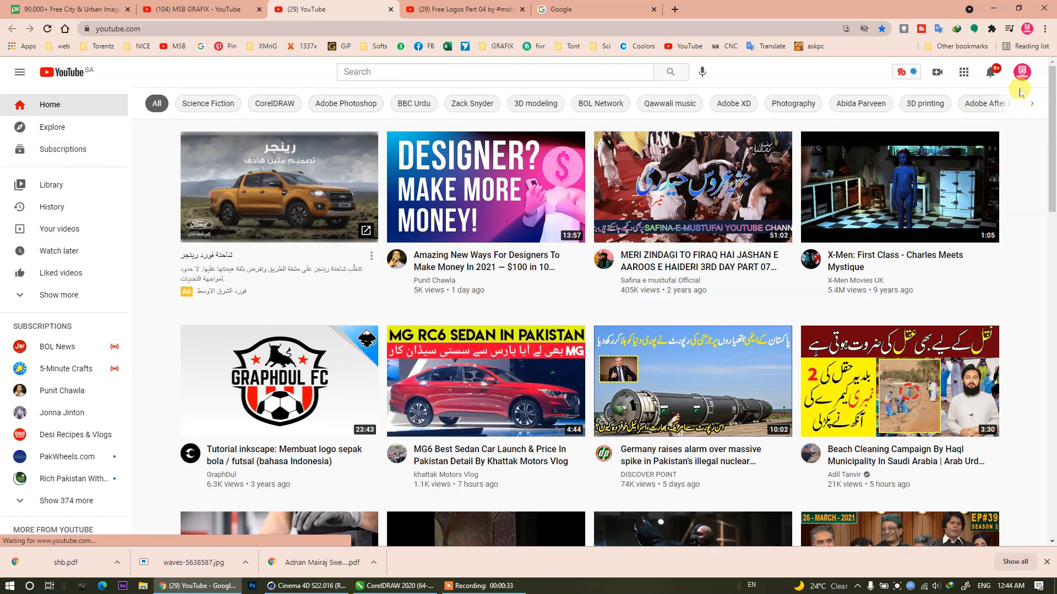
click(1022, 72)
click(924, 153)
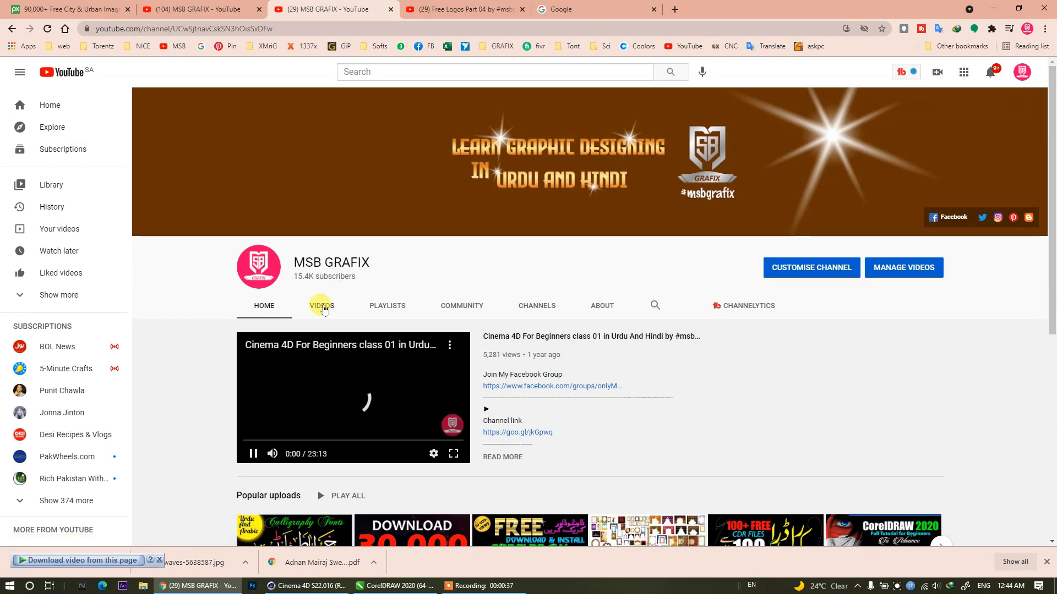
click(321, 305)
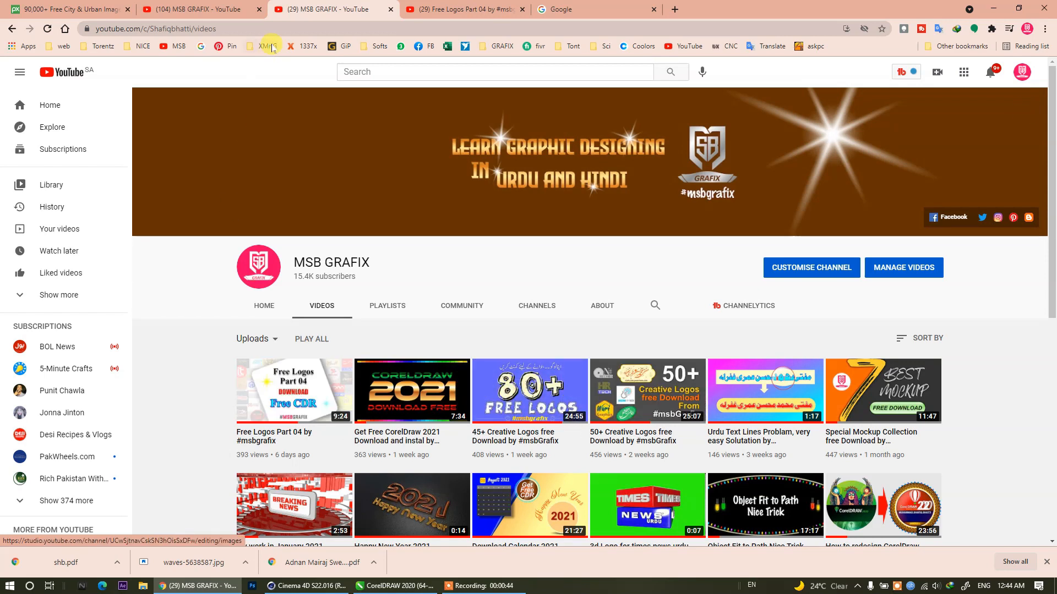
Switch to CorelDRAW and review the logo grid in Part 05A.cdr, including the duplicate FA Advertising and Urdu arts logo versions.
click(394, 585)
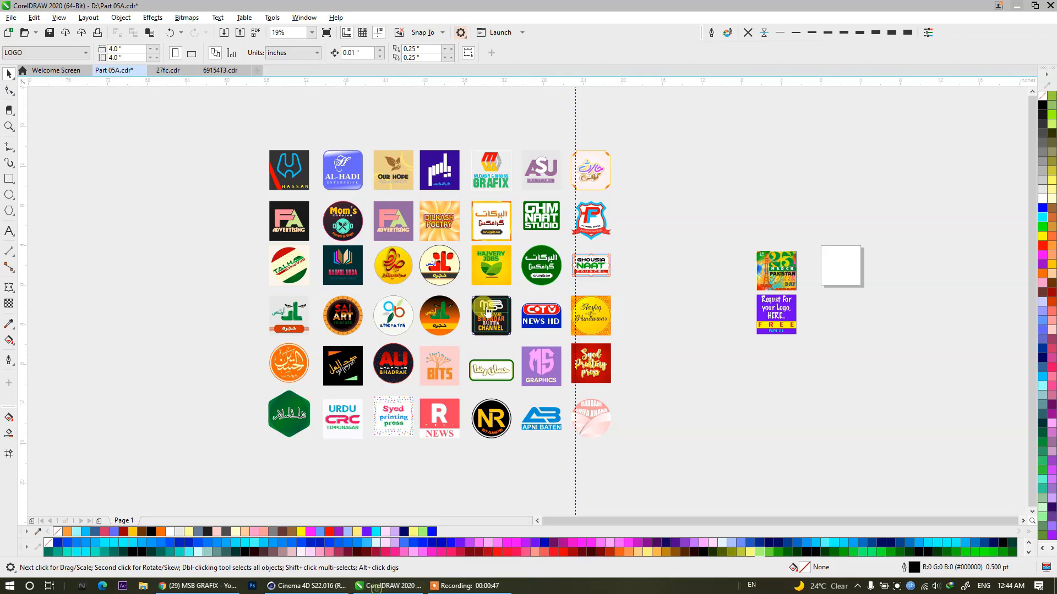
scroll(499, 242, up, 1)
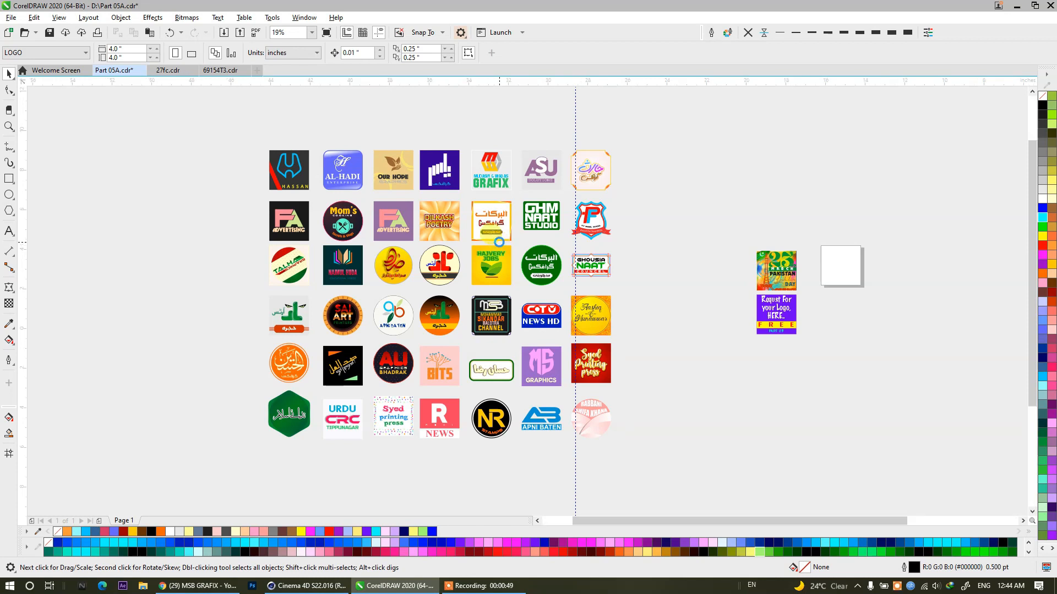
scroll(498, 242, down, 1)
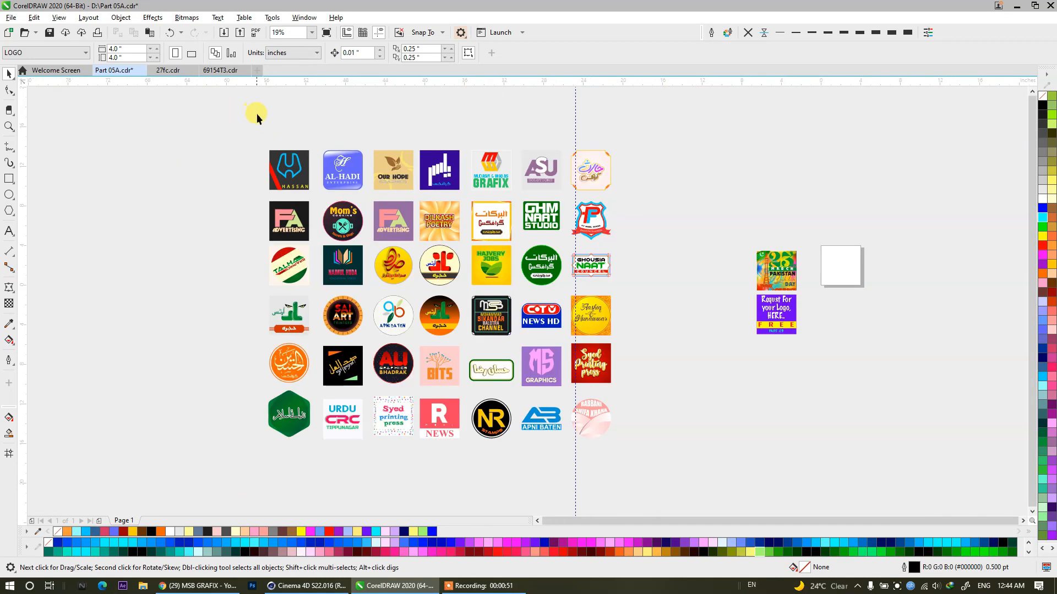
drag(641, 459, 666, 482)
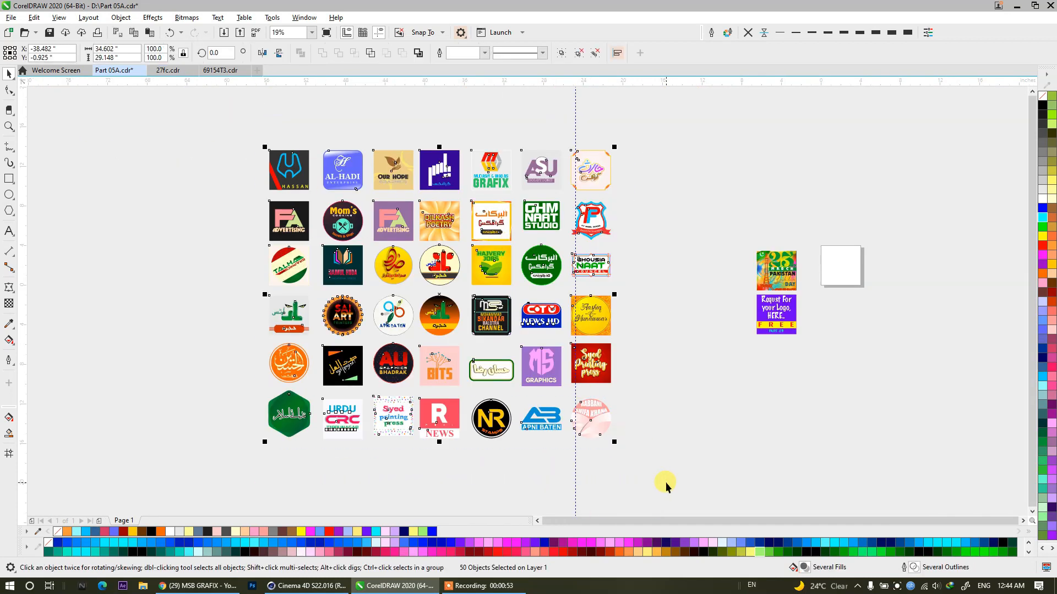
click(665, 482)
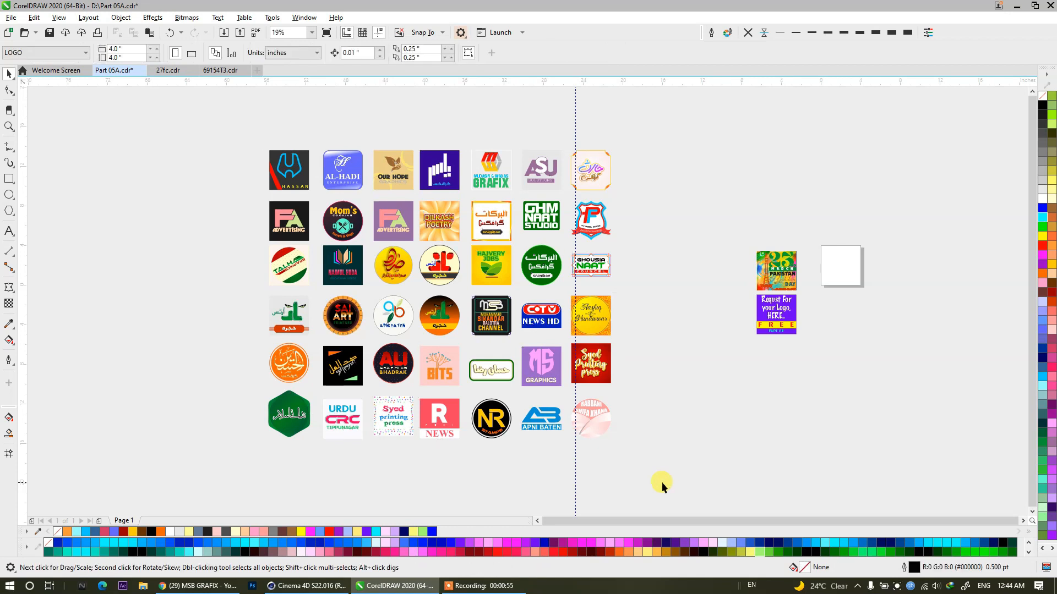
click(289, 231)
drag(382, 232, 384, 232)
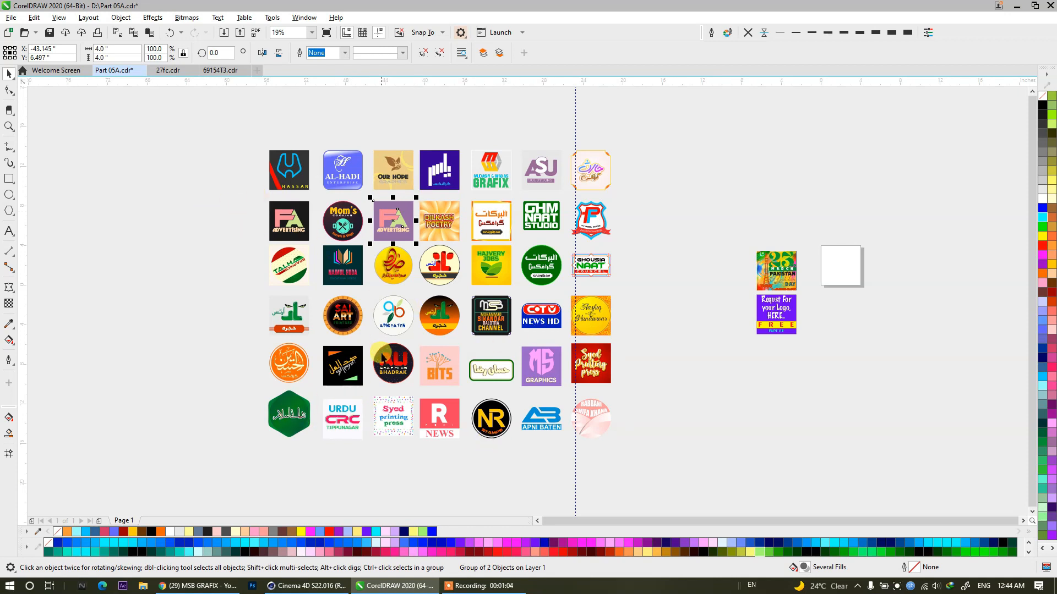
click(440, 267)
click(309, 327)
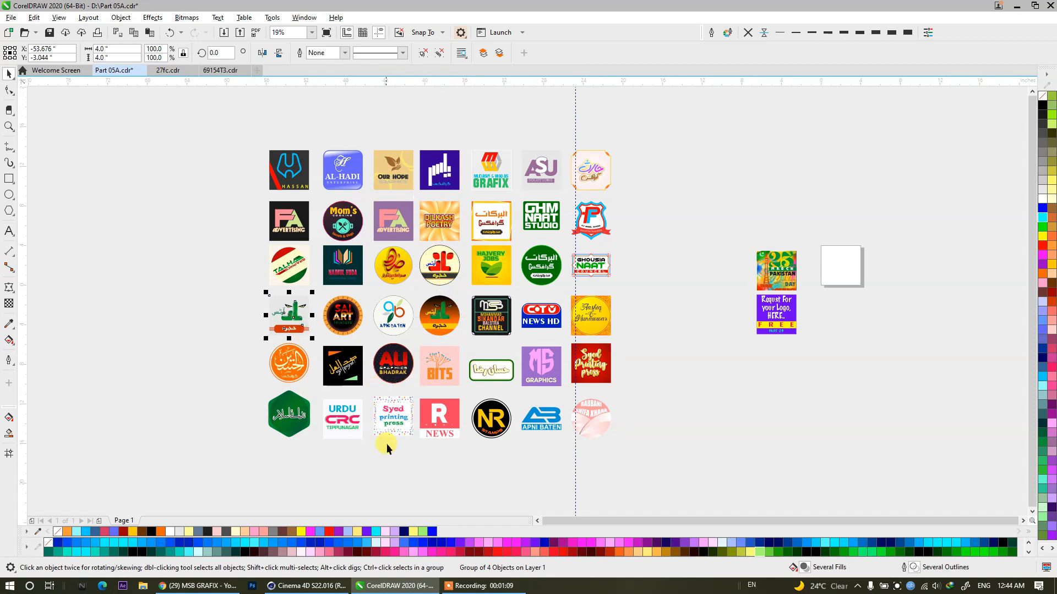
click(407, 479)
Examine the three versions of the Urdu arts logo in the grid's third and fourth rows up close.
scroll(280, 325, up, 5)
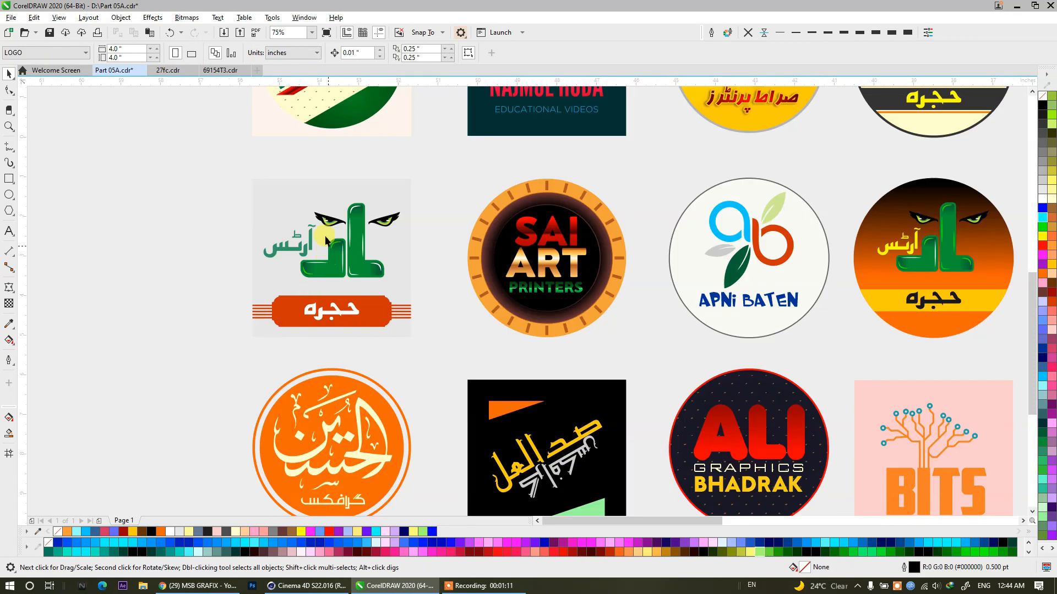
scroll(319, 203, up, 1)
scroll(319, 204, down, 1)
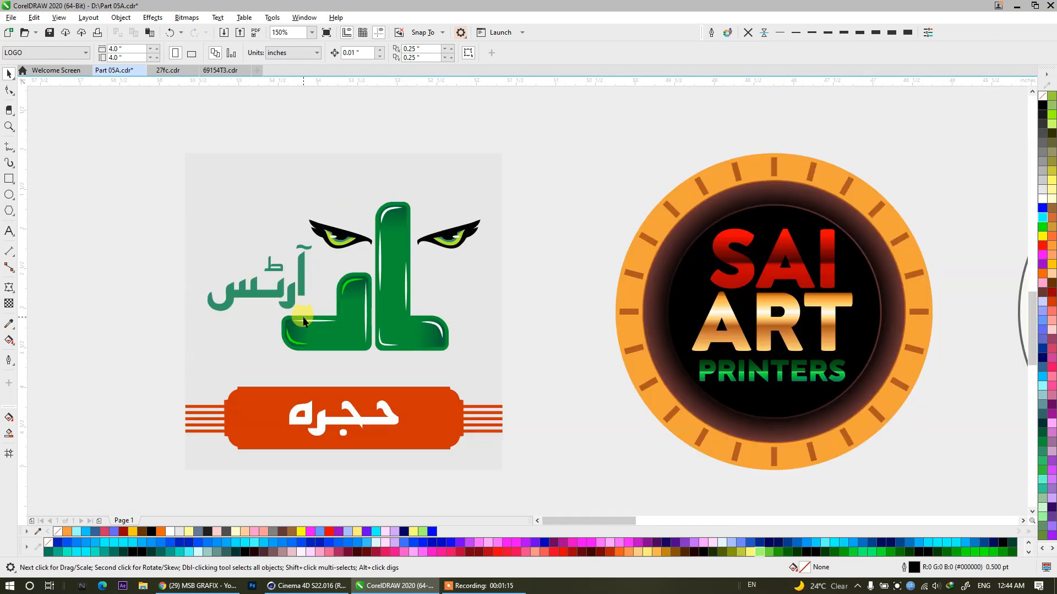
scroll(303, 321, down, 3)
scroll(712, 275, up, 3)
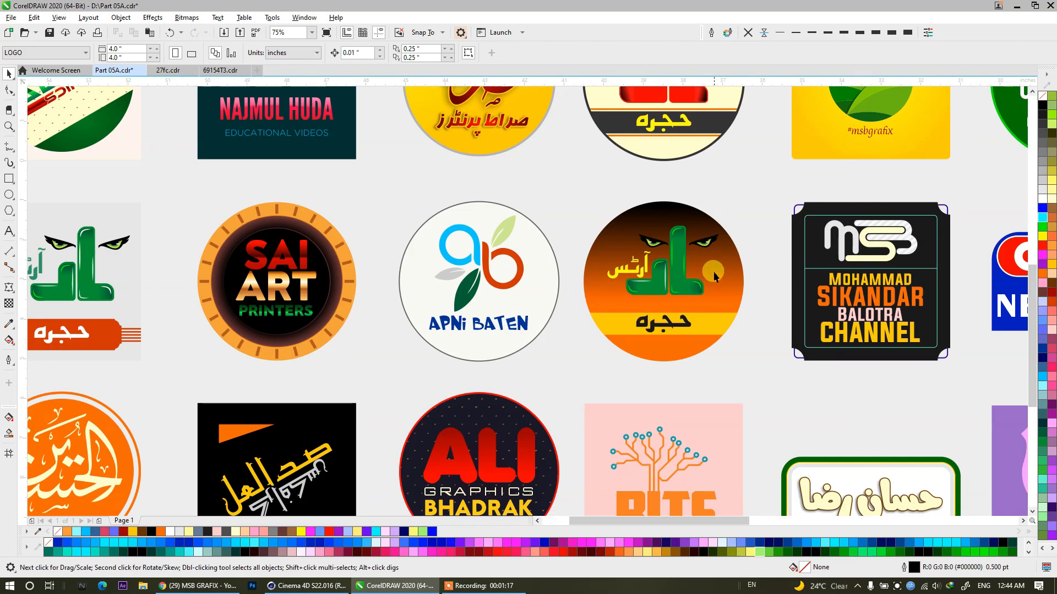
scroll(713, 274, up, 1)
scroll(713, 275, down, 3)
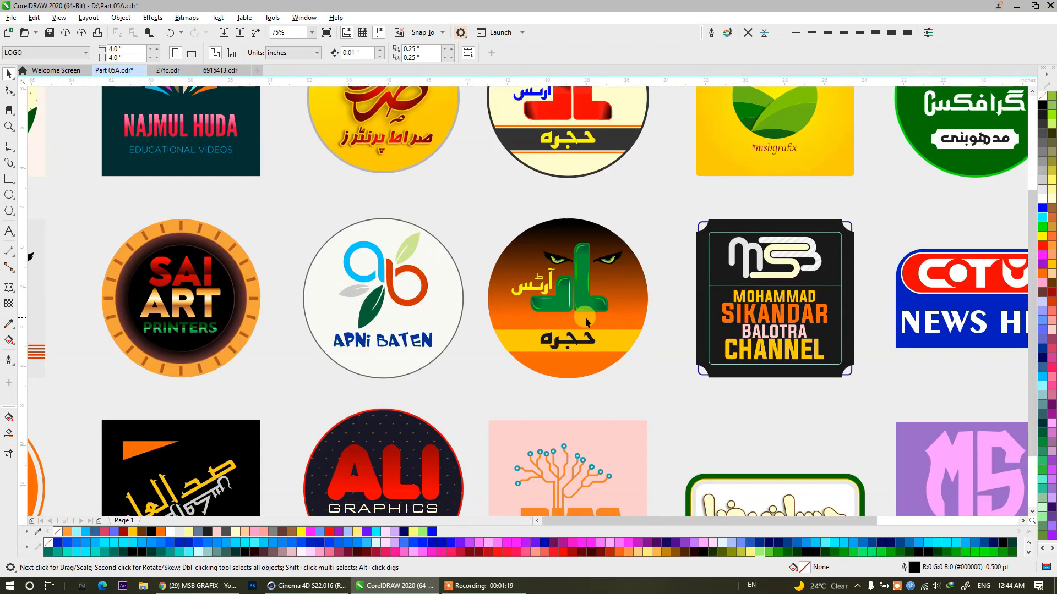
scroll(569, 258, up, 3)
scroll(569, 258, down, 3)
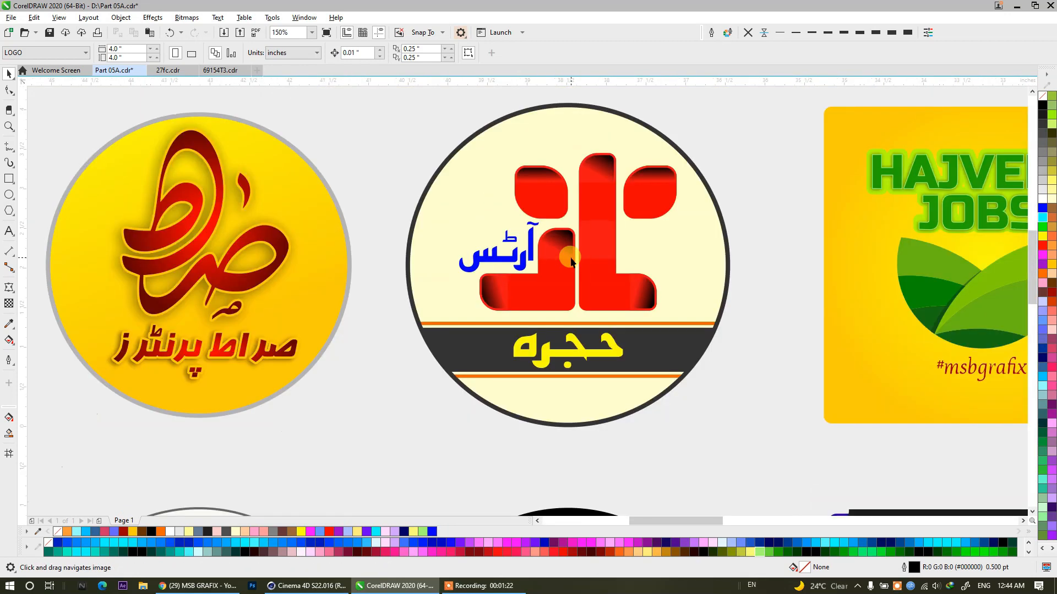
scroll(587, 392, down, 1)
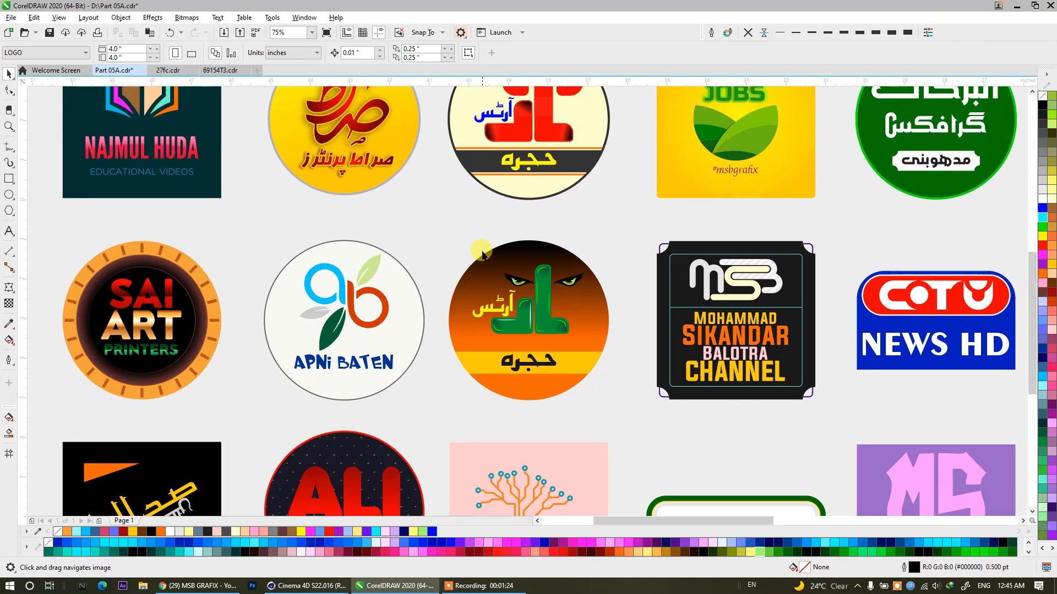
scroll(338, 243, down, 2)
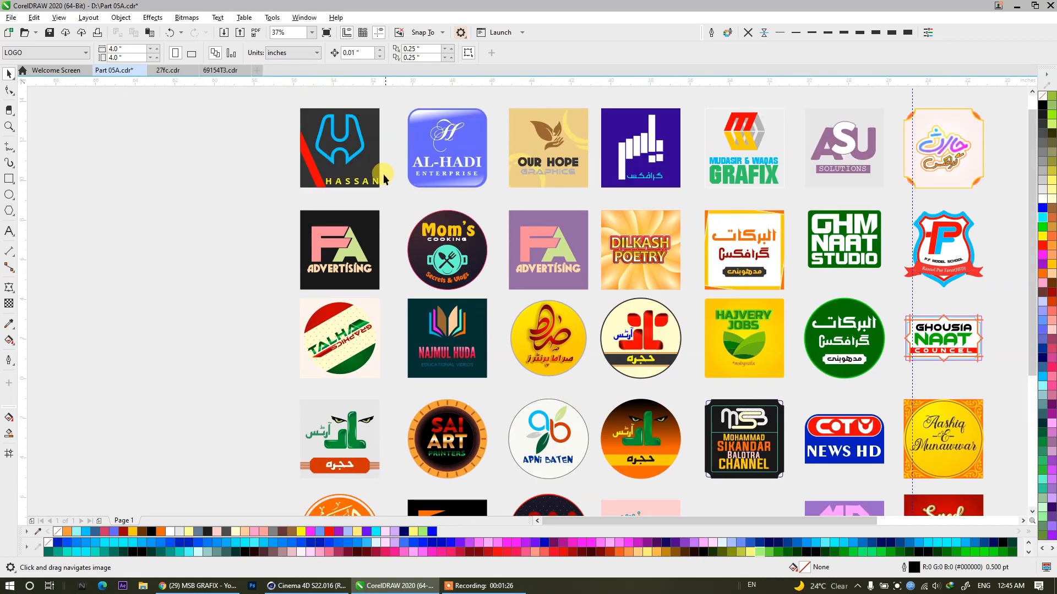
Inspect the dark logo with the blue emblem and the AL-HADI Enterprise logo in the first row.
scroll(388, 181, up, 4)
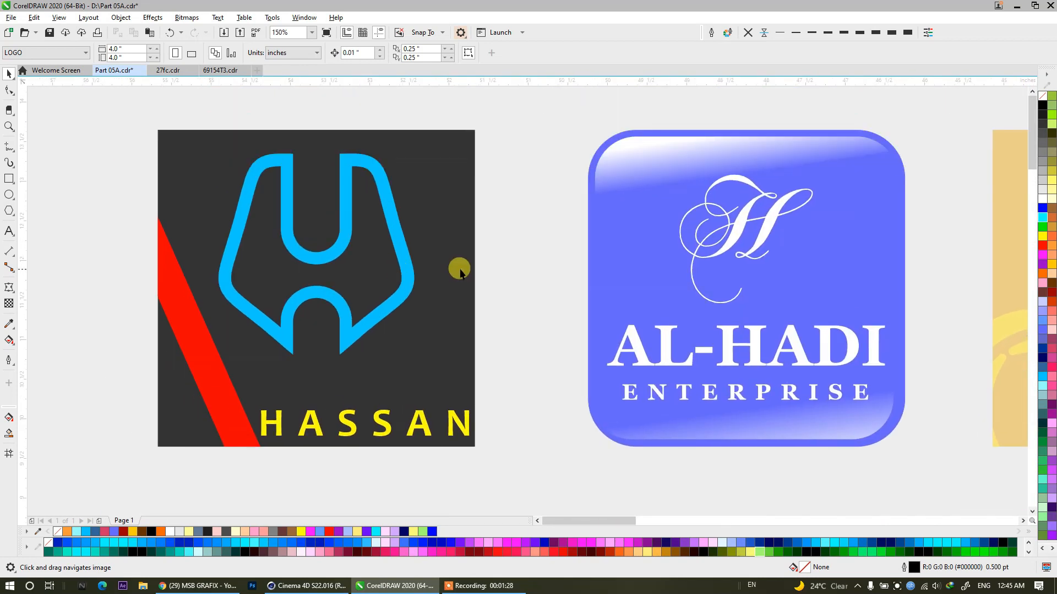
scroll(311, 306, up, 6)
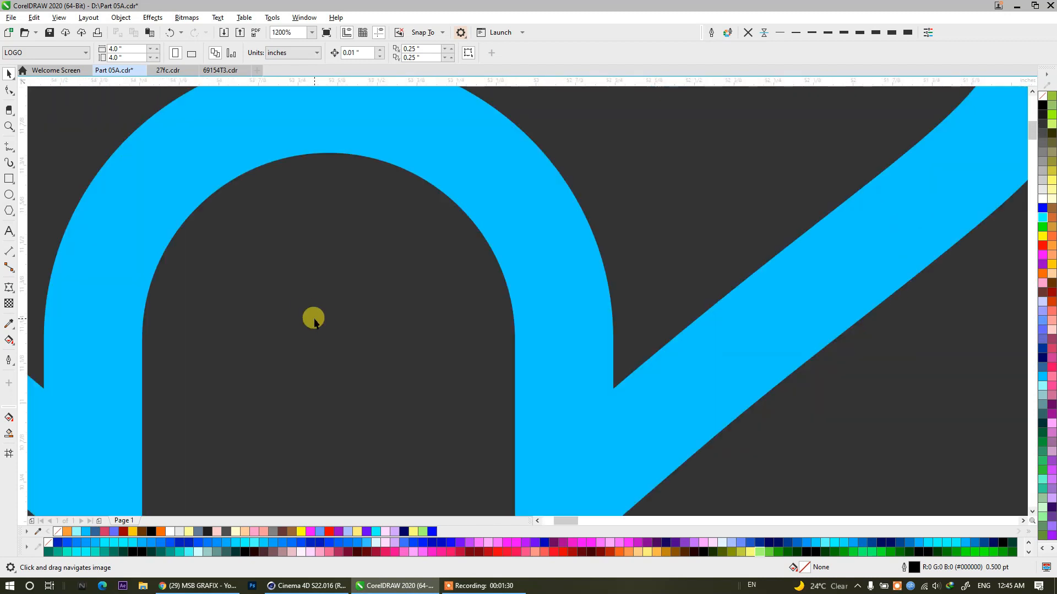
scroll(314, 319, down, 5)
scroll(348, 424, up, 4)
scroll(349, 431, up, 3)
scroll(324, 372, down, 3)
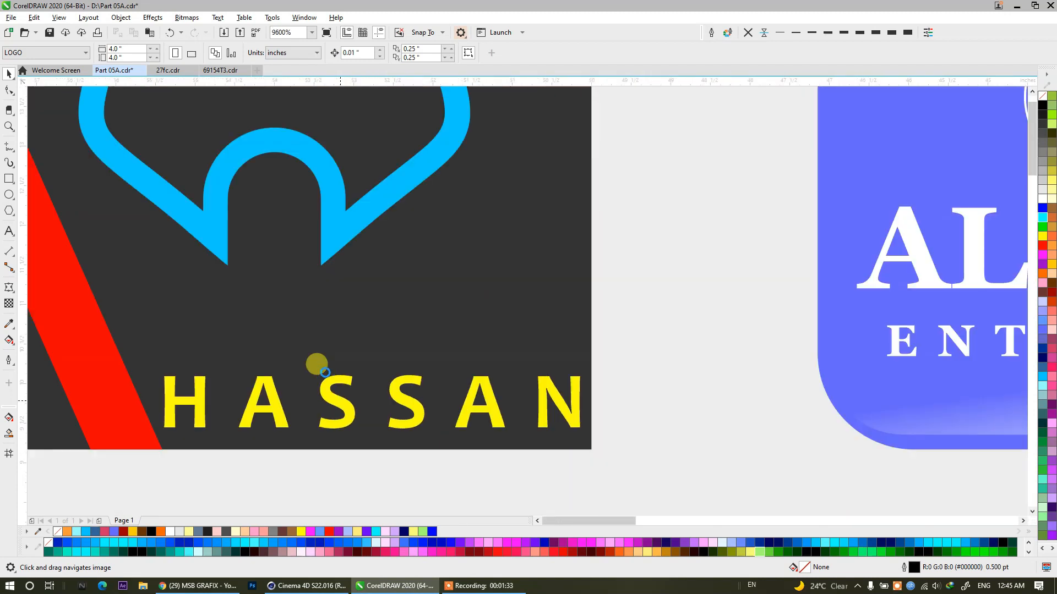
scroll(325, 372, down, 4)
drag(644, 382, 292, 417)
scroll(405, 285, up, 4)
scroll(405, 285, up, 2)
scroll(421, 256, down, 4)
drag(410, 288, 187, 361)
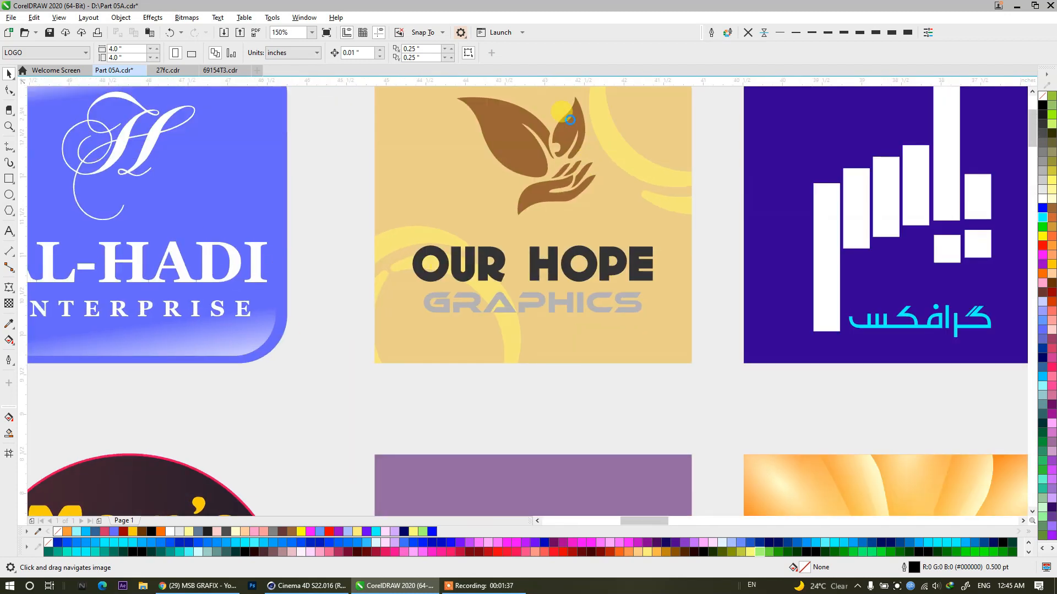
Inspect the OUR HOPE Graphics leaf-and-hand logo and the adjacent indigo Urdu logo with white bars.
scroll(570, 120, up, 3)
scroll(565, 130, down, 2)
scroll(529, 286, up, 2)
scroll(528, 286, down, 2)
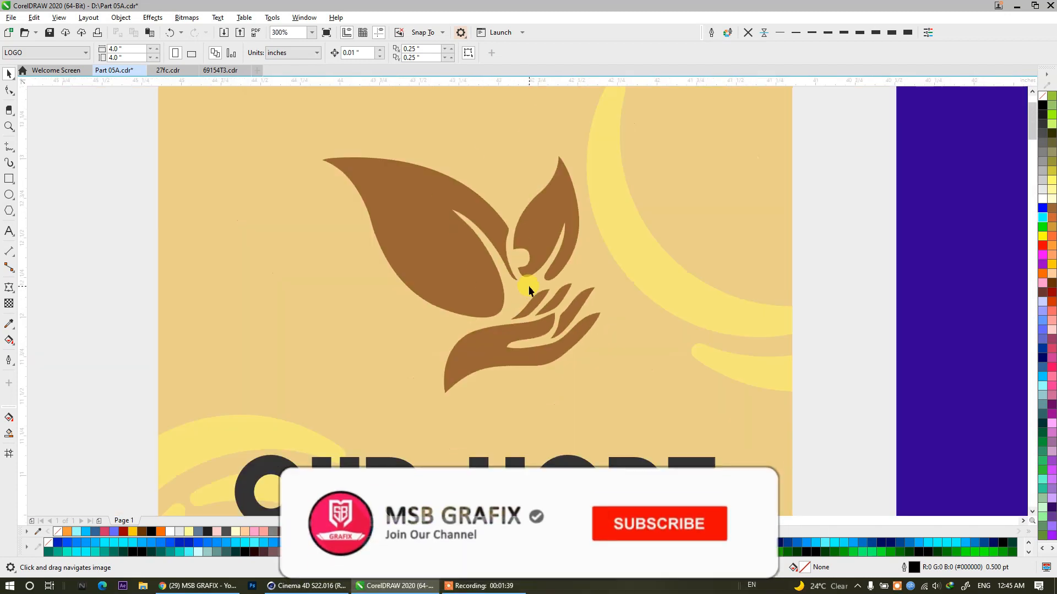
scroll(505, 342, up, 3)
scroll(440, 234, down, 5)
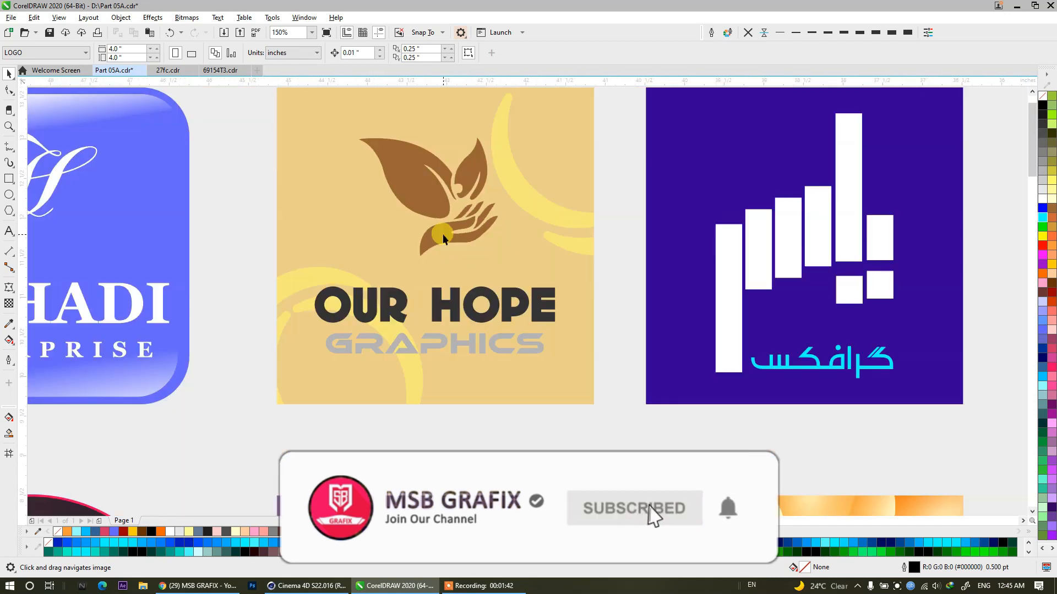
drag(443, 237, 255, 271)
drag(495, 279, 342, 288)
drag(479, 377, 345, 400)
scroll(440, 307, down, 2)
drag(440, 306, 225, 318)
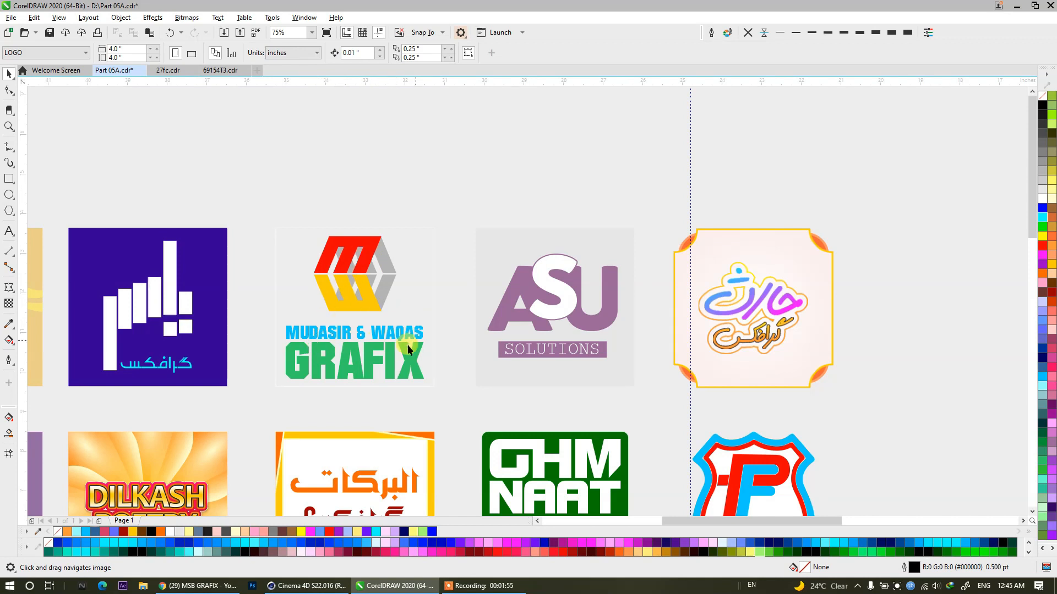
Examine the remaining first-row logos, from the red and yellow GRAFIX emblem to the framed gradient Urdu lettering.
scroll(314, 347, up, 5)
scroll(314, 347, down, 5)
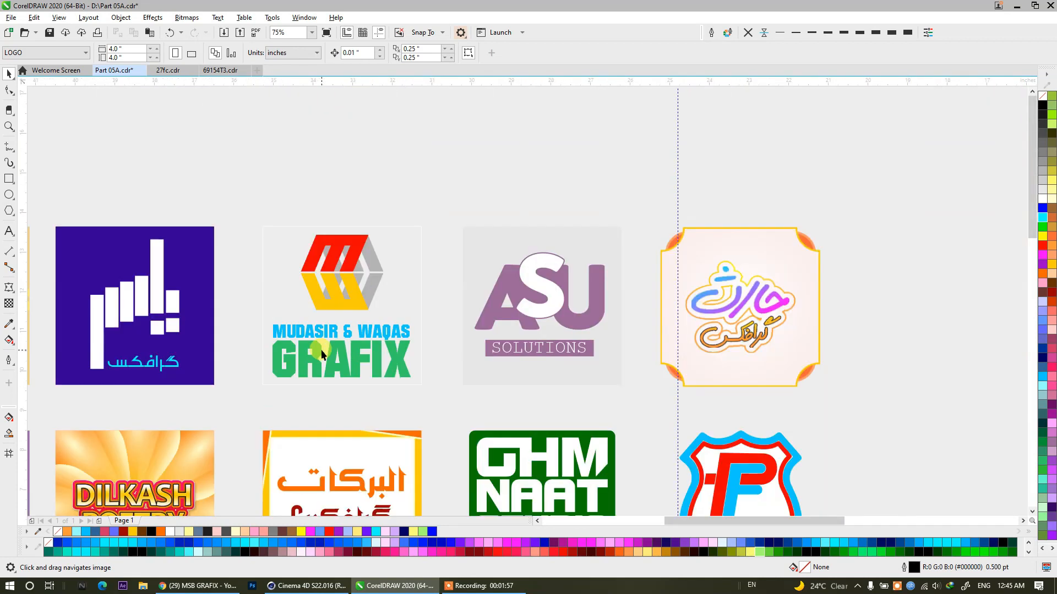
scroll(576, 339, up, 3)
scroll(576, 336, up, 2)
scroll(575, 335, down, 4)
drag(576, 335, 387, 279)
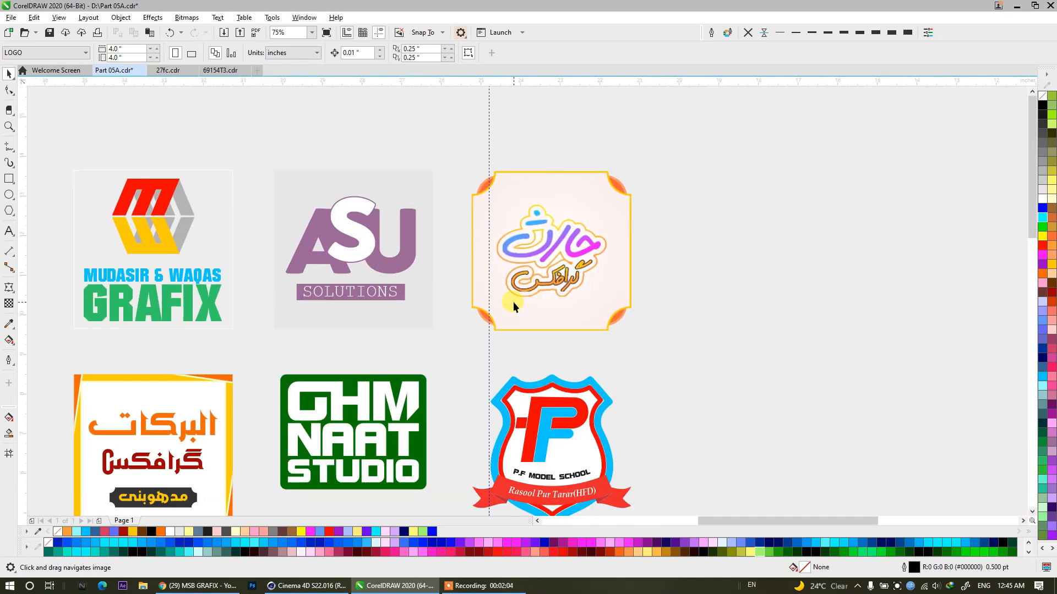
scroll(575, 239, up, 2)
scroll(575, 240, up, 1)
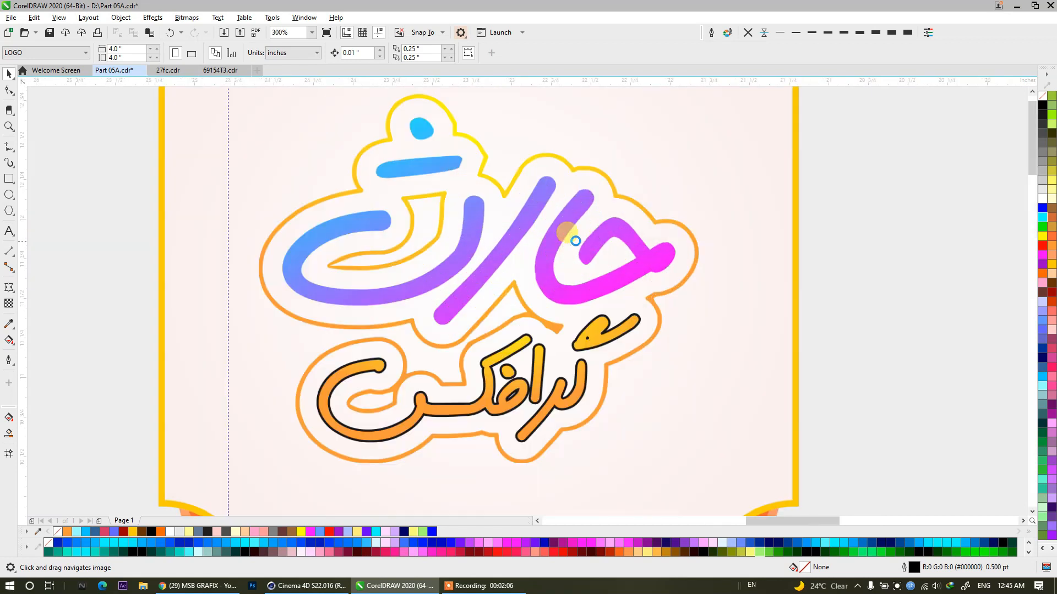
scroll(576, 239, down, 3)
drag(601, 389, 542, 215)
Recolour the P.F MODEL SCHOOL text on the shield logo light blue.
scroll(518, 144, up, 2)
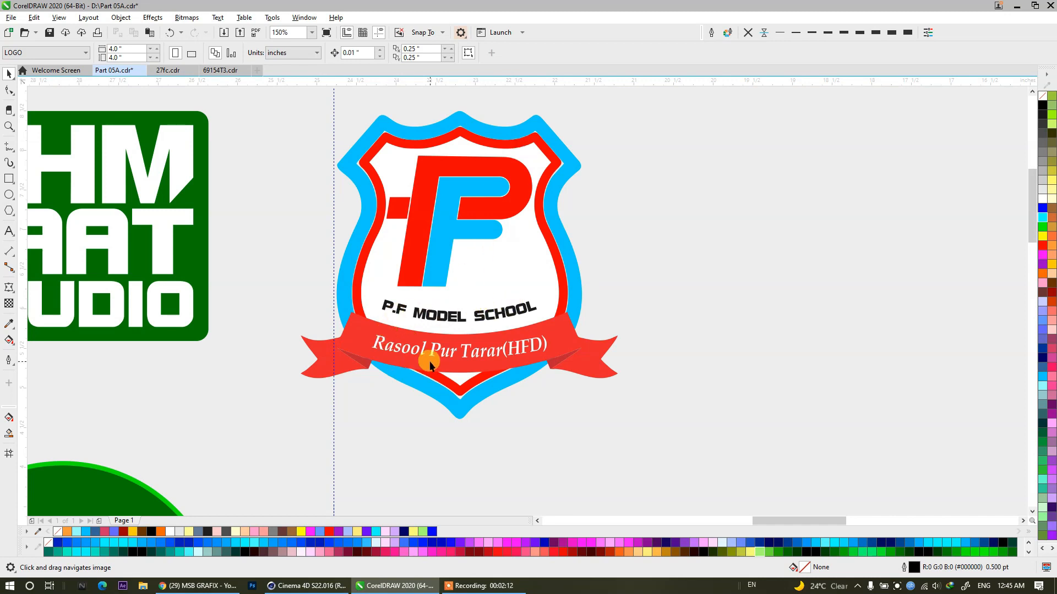
scroll(445, 193, up, 1)
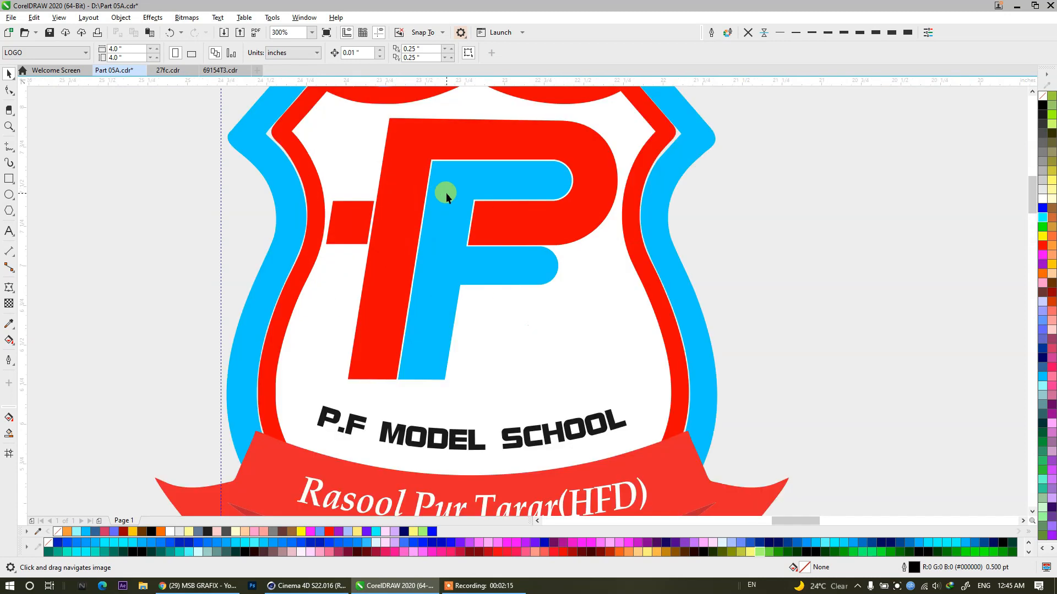
scroll(446, 193, down, 2)
scroll(405, 269, up, 2)
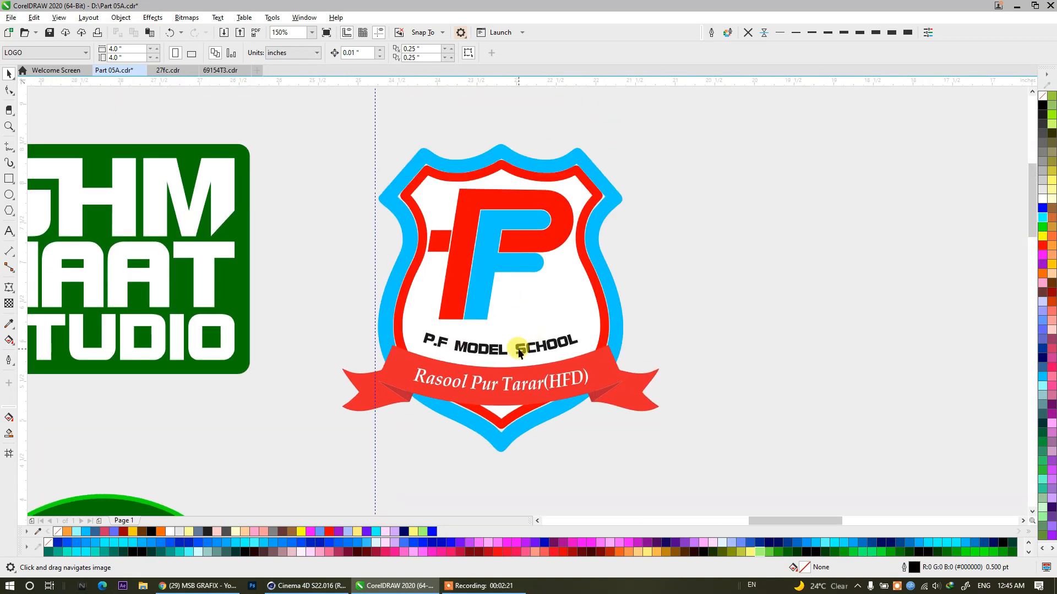
click(519, 352)
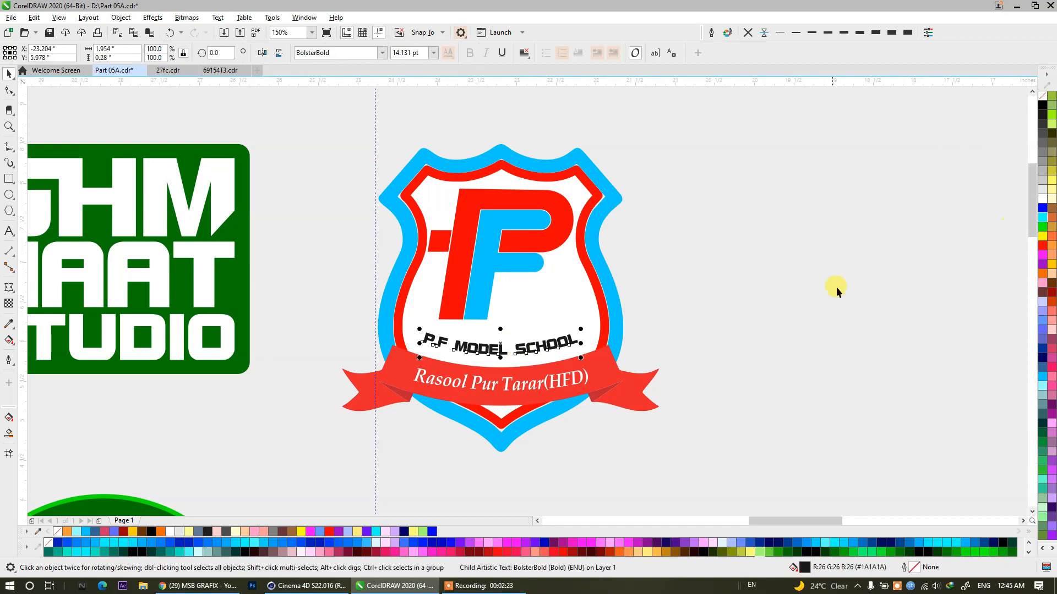
click(1042, 379)
click(691, 312)
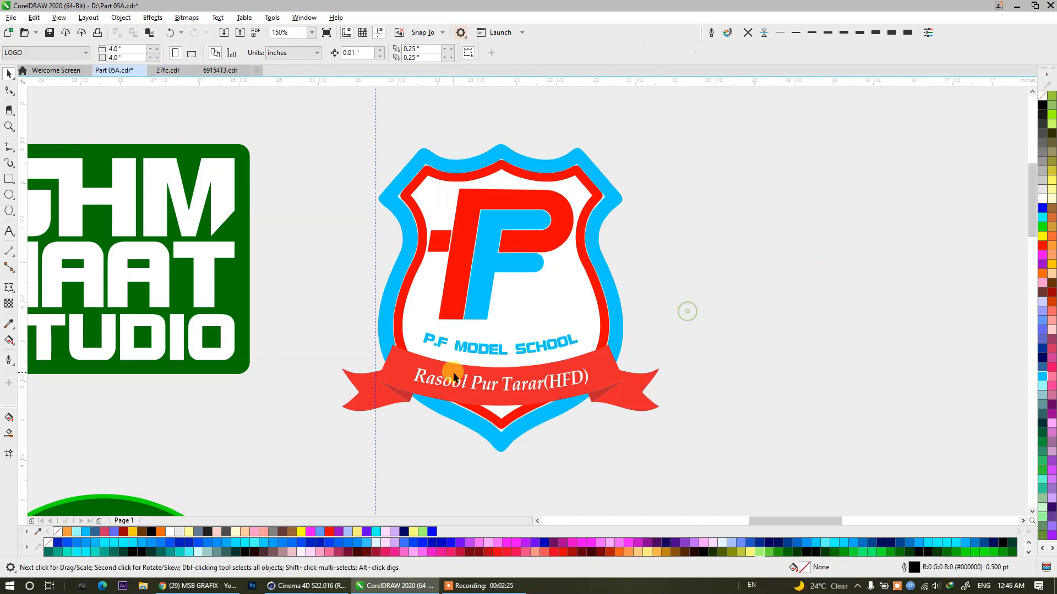
Inspect the second-row logos from GHM NAAT STUDIO through DILKASH POETRY and Mom's COOKING to the black FA ADVERTISING version.
scroll(632, 297, left, 5)
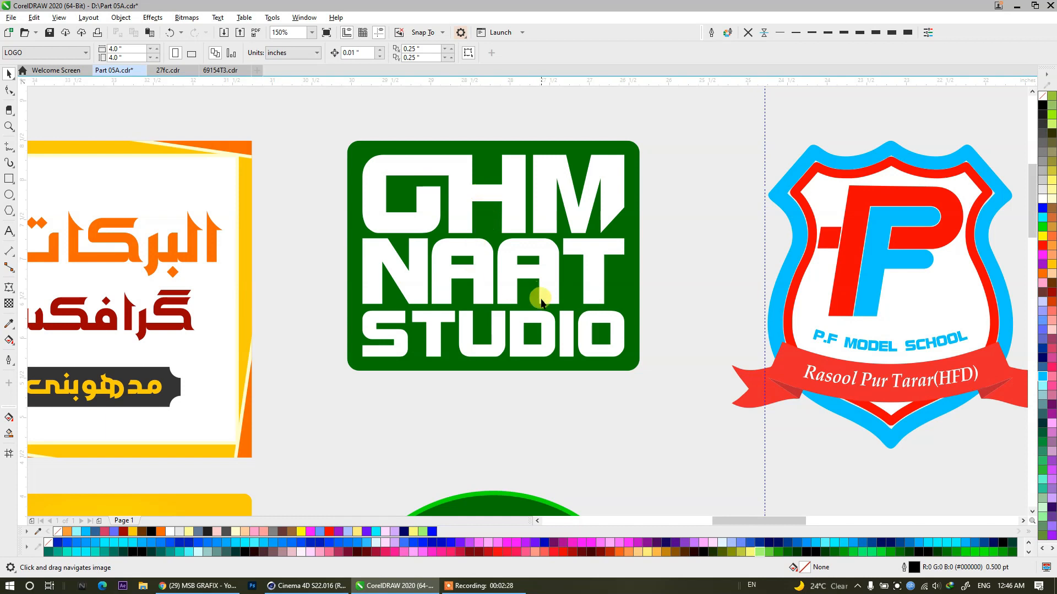
scroll(419, 374, left, 5)
scroll(379, 382, left, 5)
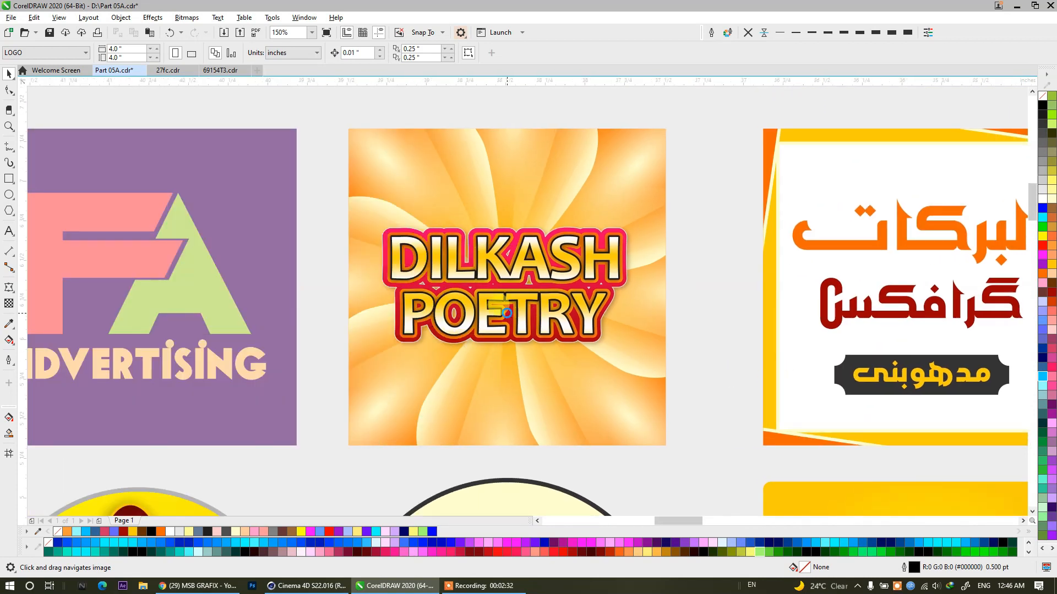
scroll(509, 311, up, 2)
scroll(545, 228, up, 1)
scroll(546, 233, down, 2)
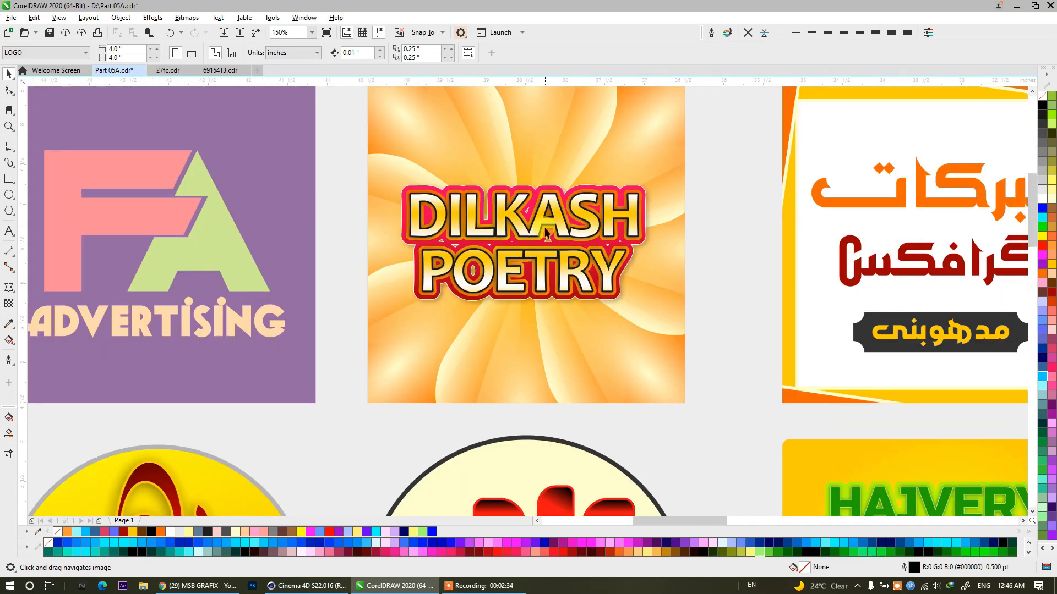
drag(399, 316, 830, 349)
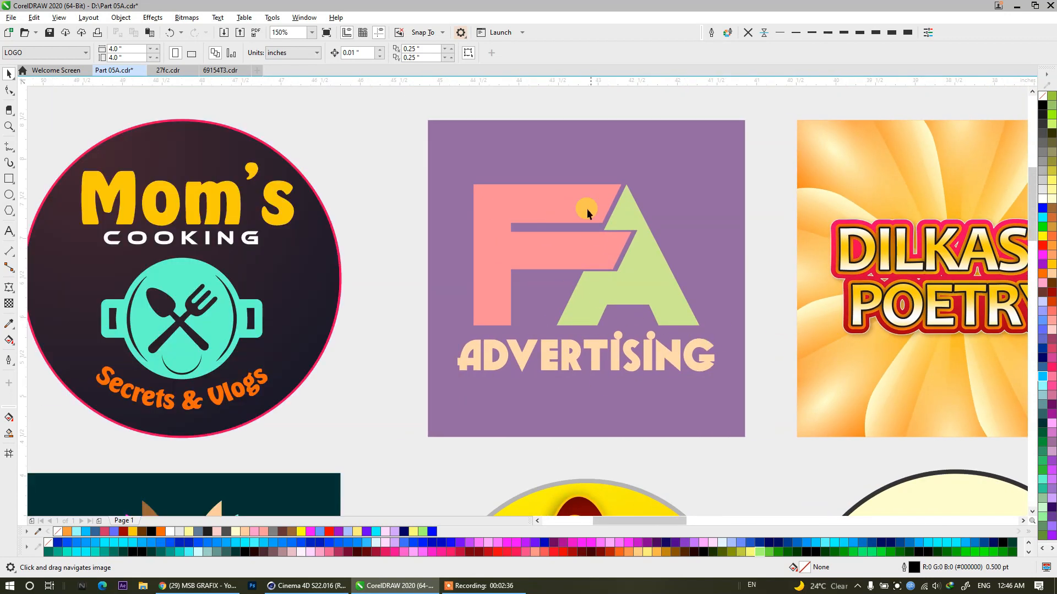
click(525, 257)
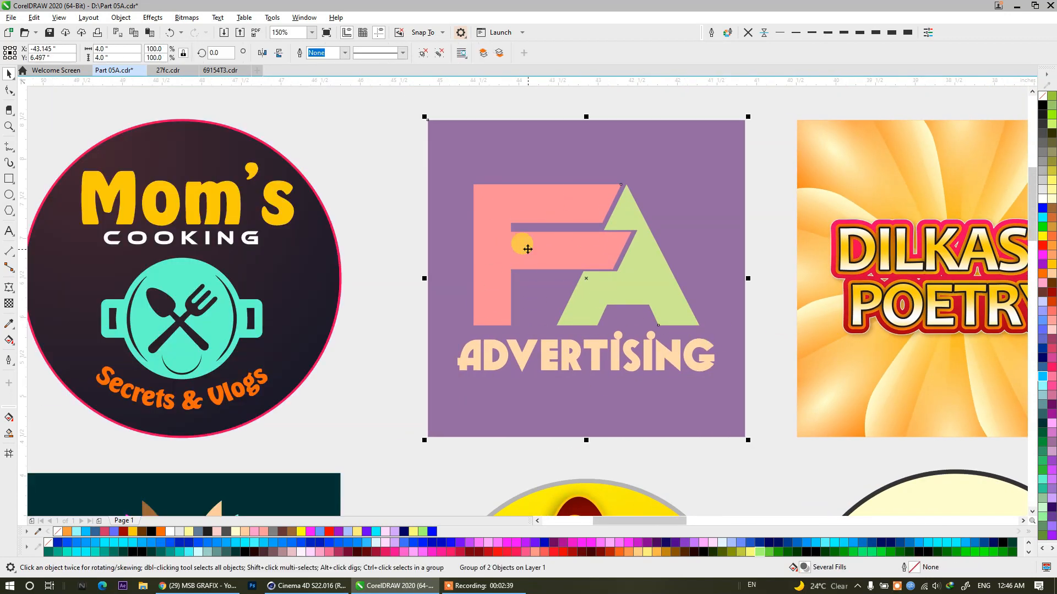
drag(413, 284, 845, 269)
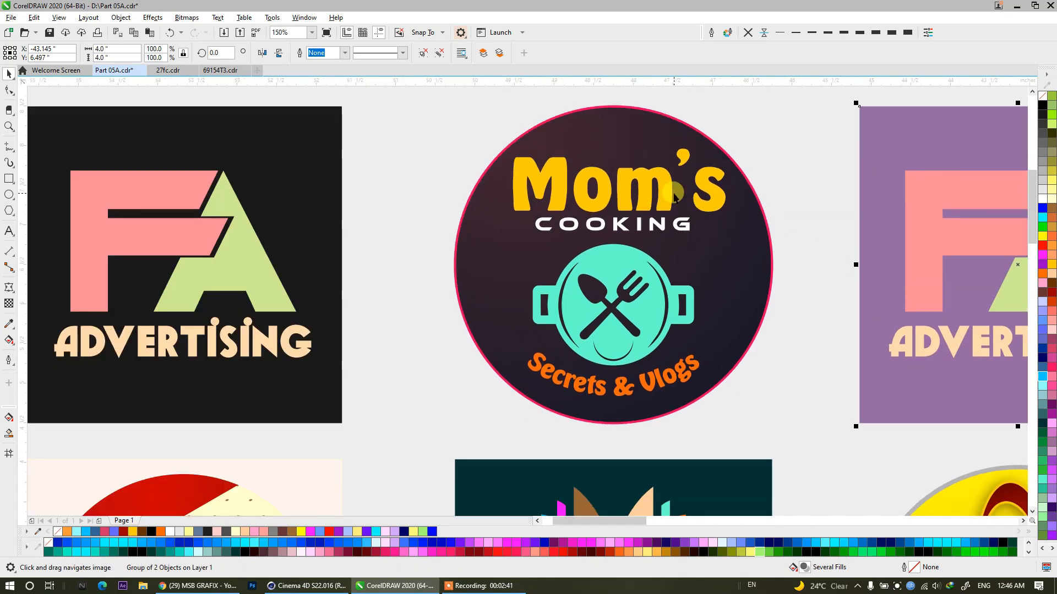
drag(454, 299, 771, 300)
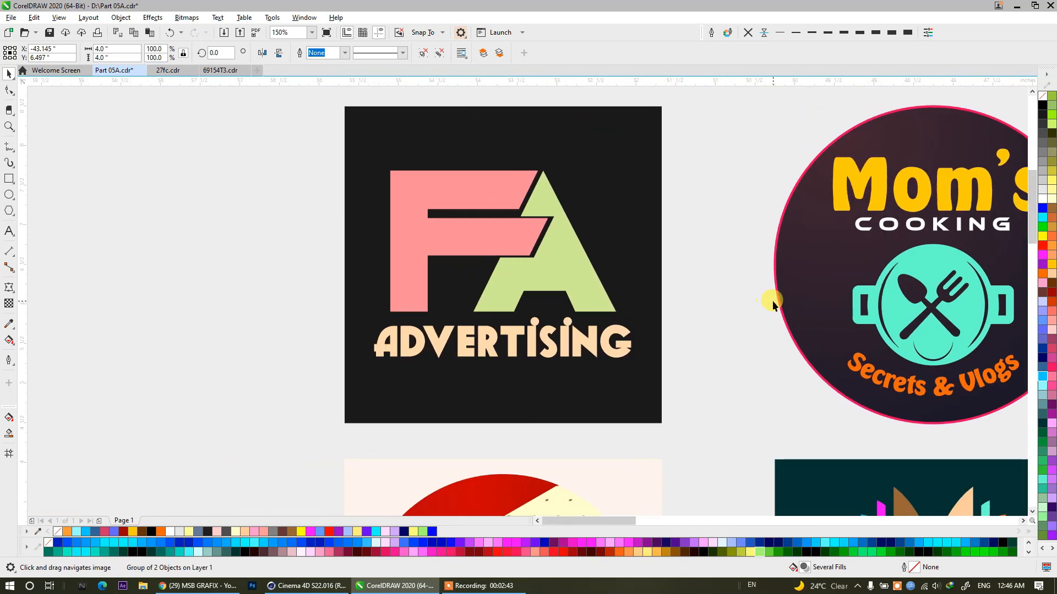
Examine the first two third-row logos, the round TALHA GRAPHICS design and the open-book EDUCATIONAL VIDEOS design.
drag(680, 448, 576, 222)
drag(571, 371, 567, 306)
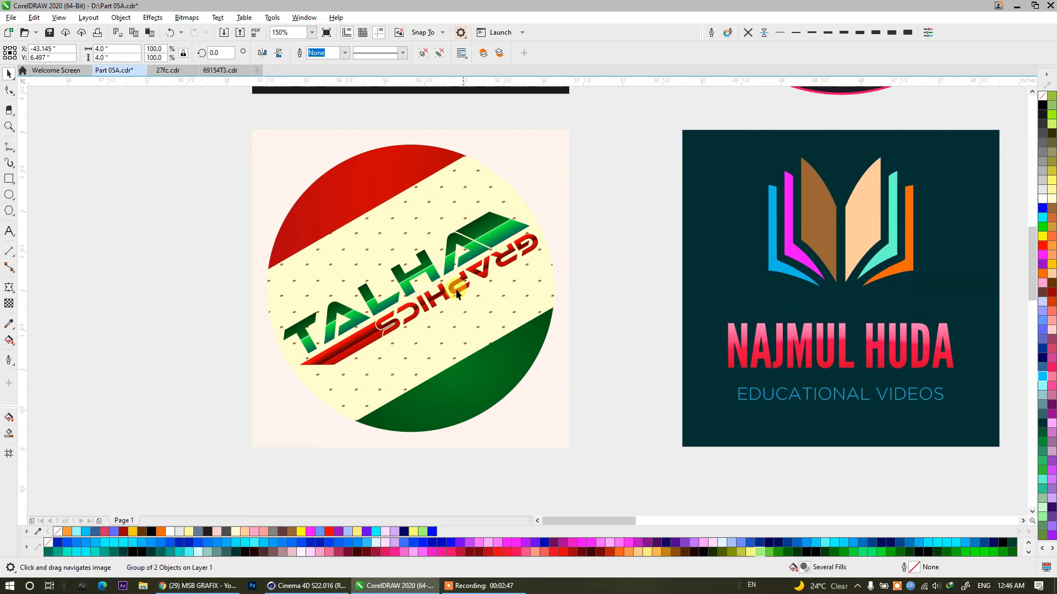
scroll(393, 330, up, 2)
scroll(406, 315, down, 2)
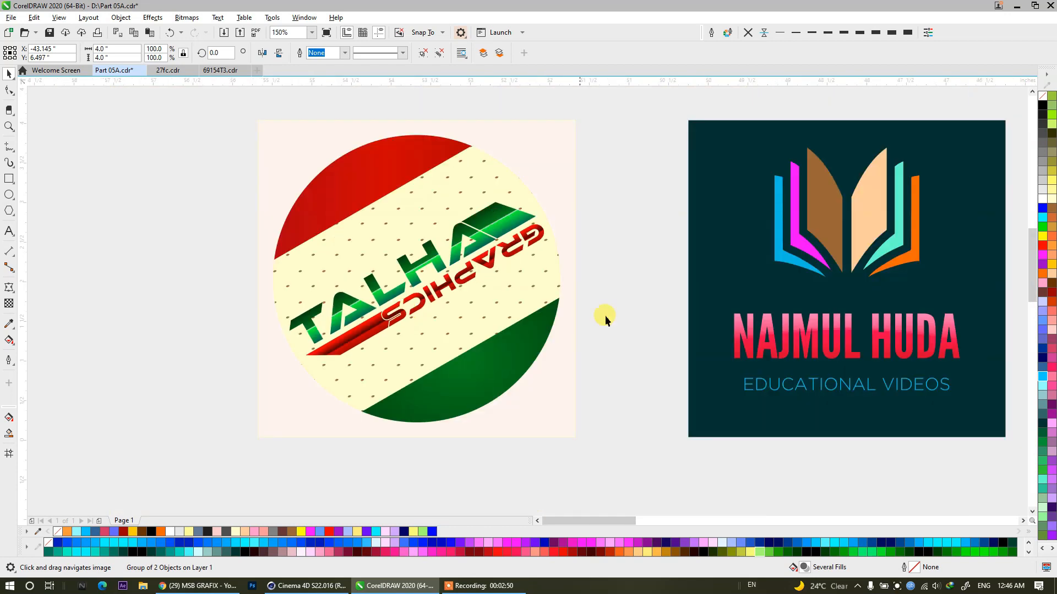
drag(618, 316, 517, 315)
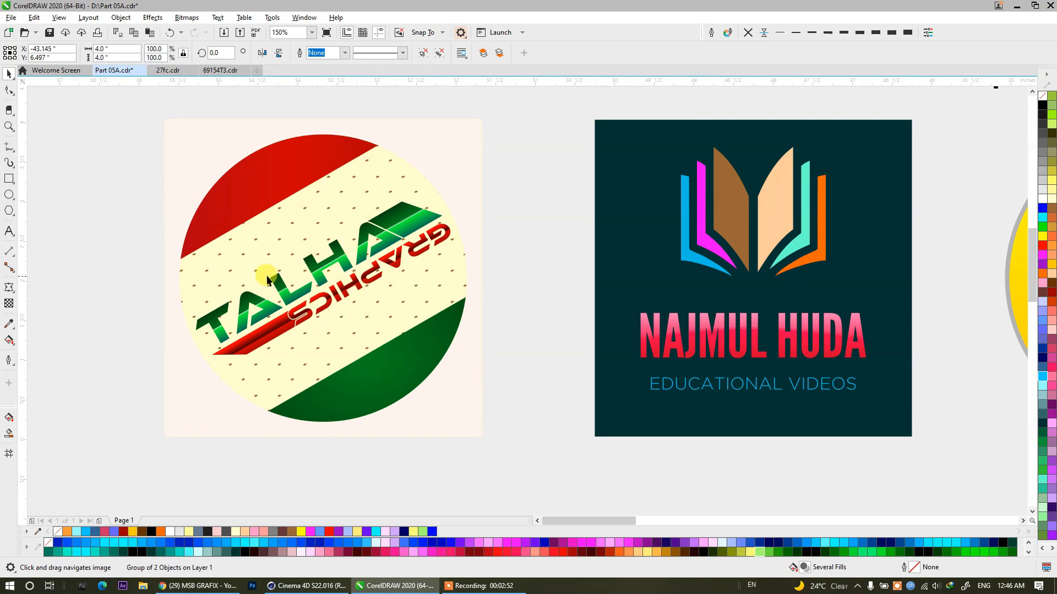
scroll(269, 273, down, 2)
scroll(545, 289, up, 2)
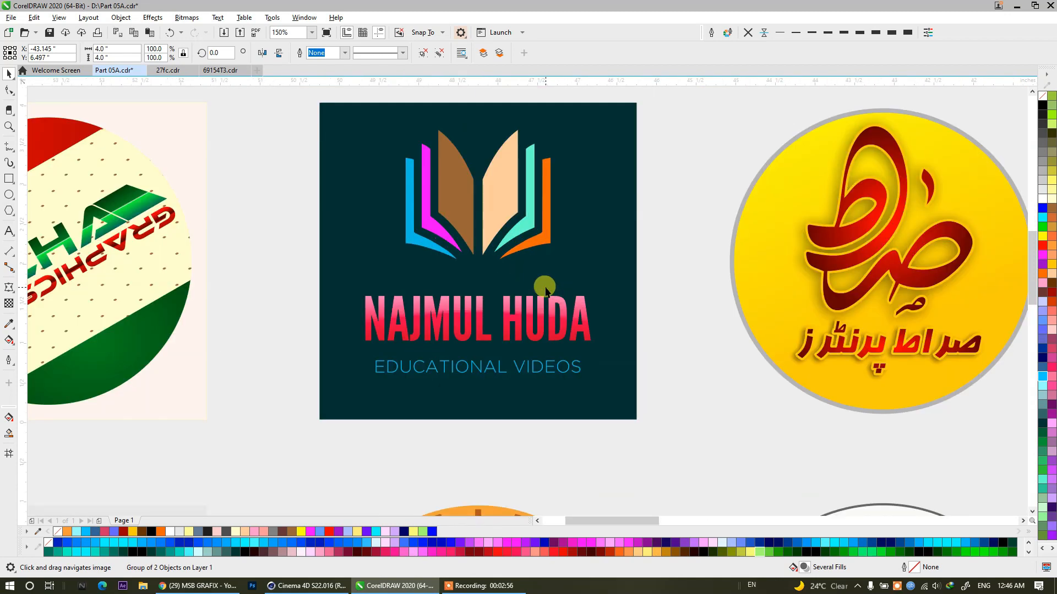
Examine the remaining third-row logos, from the round yellow Urdu calligraphy through HAJVERY JOBS to GHOUSIA NAAT COUNCEL.
drag(544, 289, 111, 285)
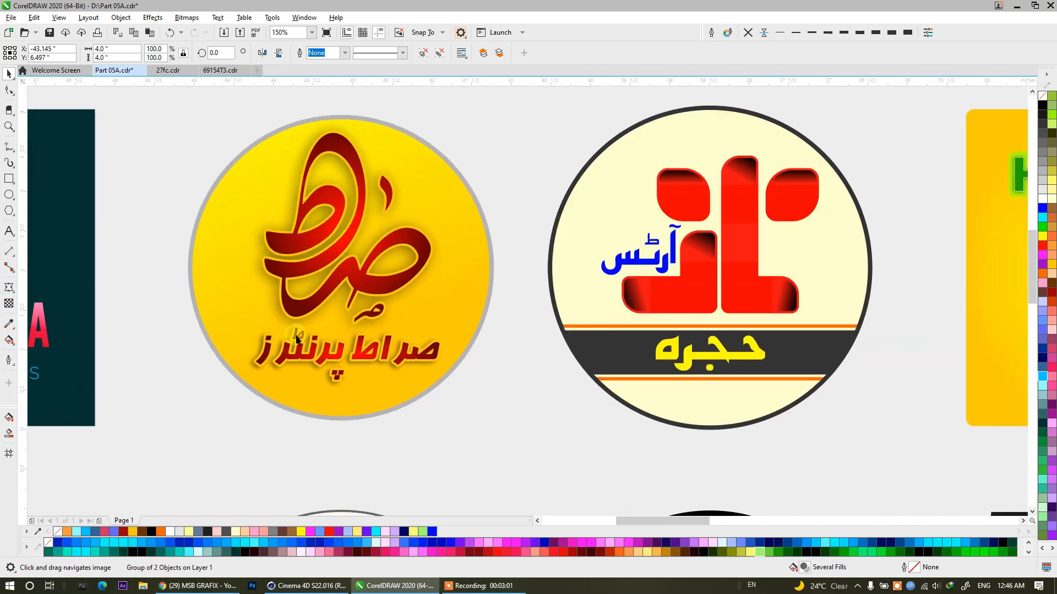
drag(351, 292, 21, 297)
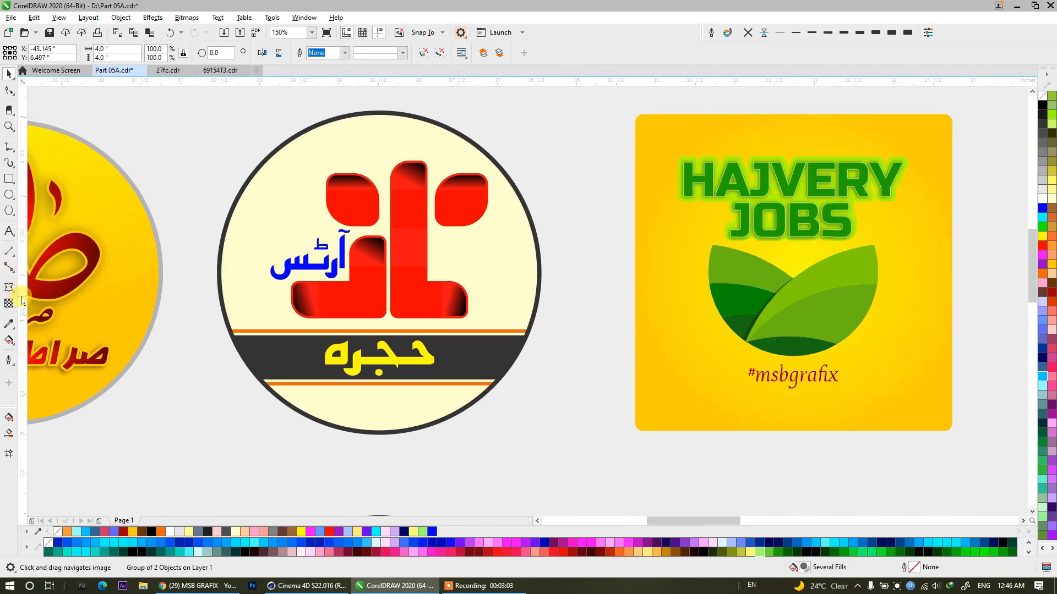
drag(362, 335, 4, 340)
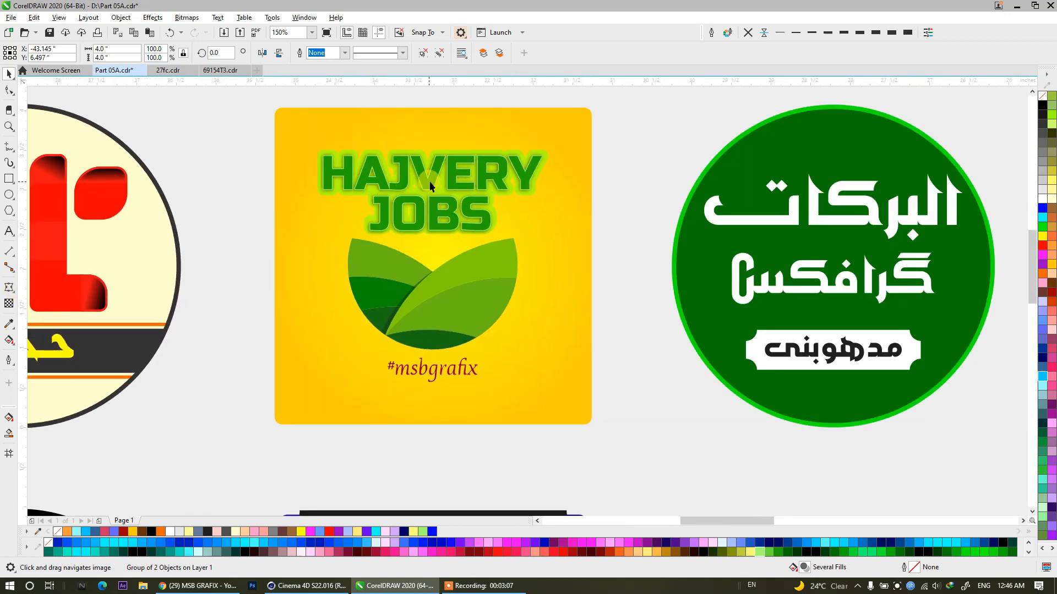
drag(652, 266, 206, 273)
drag(765, 282, 496, 461)
scroll(453, 314, down, 1)
drag(287, 290, 304, 179)
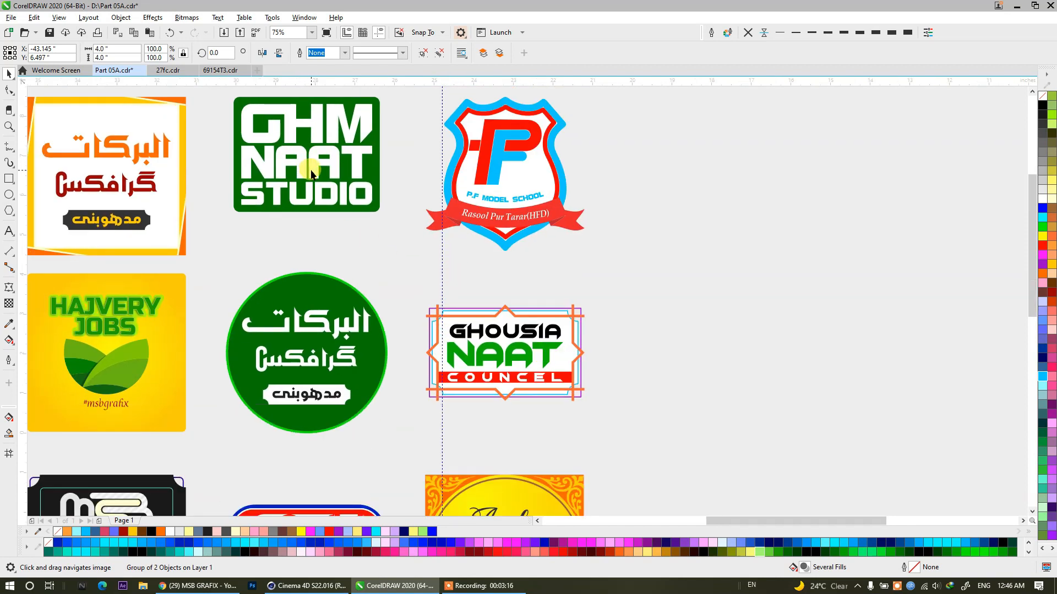
Inspect the fourth-row logos from the ornamental yellow script design through COTV NEWS HD and APNI BATEN to SAI ART PRINTERS.
drag(516, 378, 505, 165)
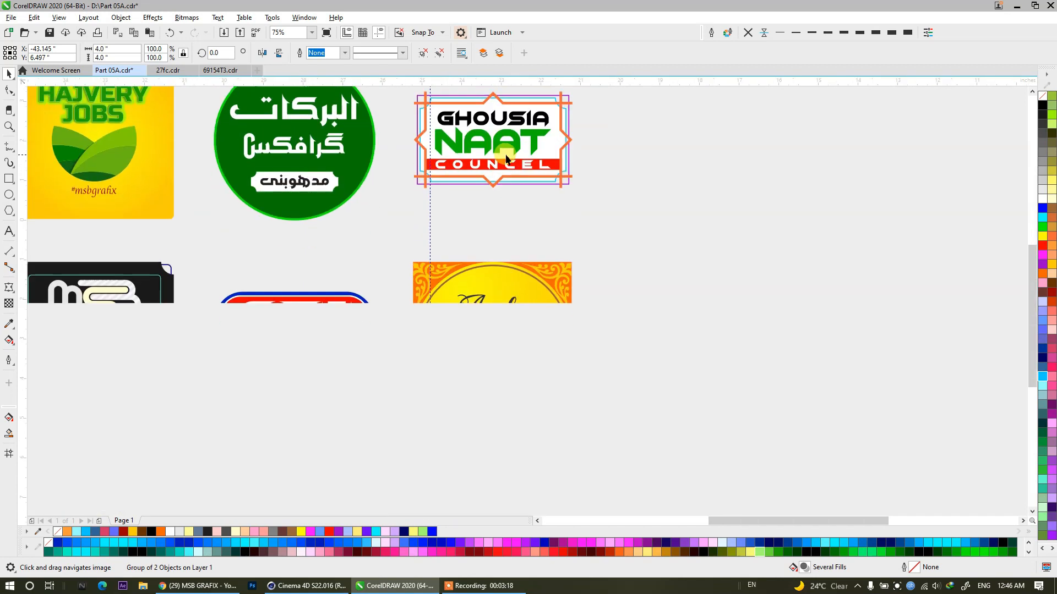
scroll(536, 337, up, 1)
drag(481, 393, 515, 323)
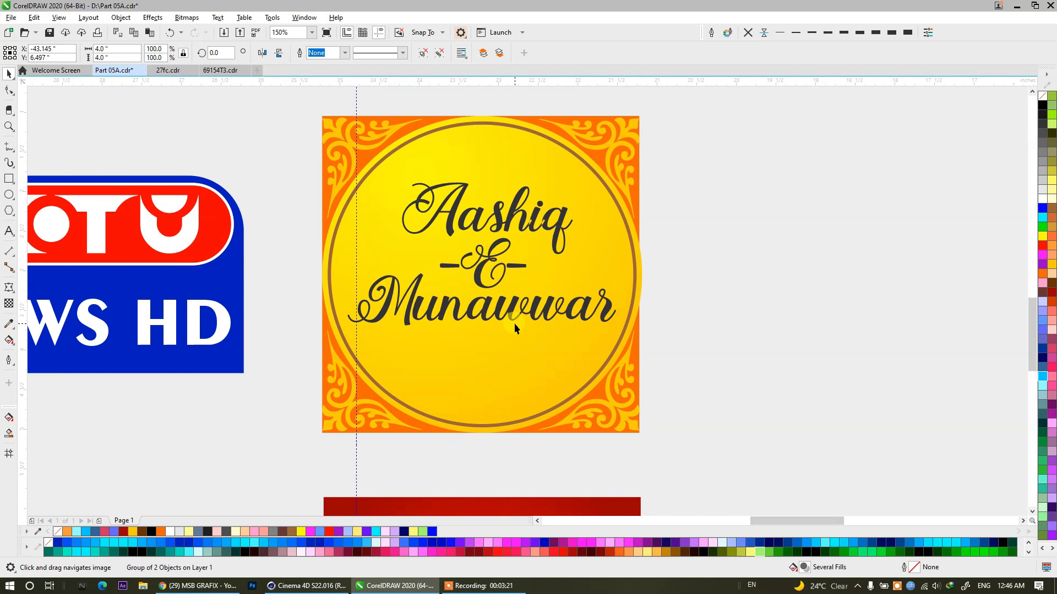
drag(383, 347, 801, 356)
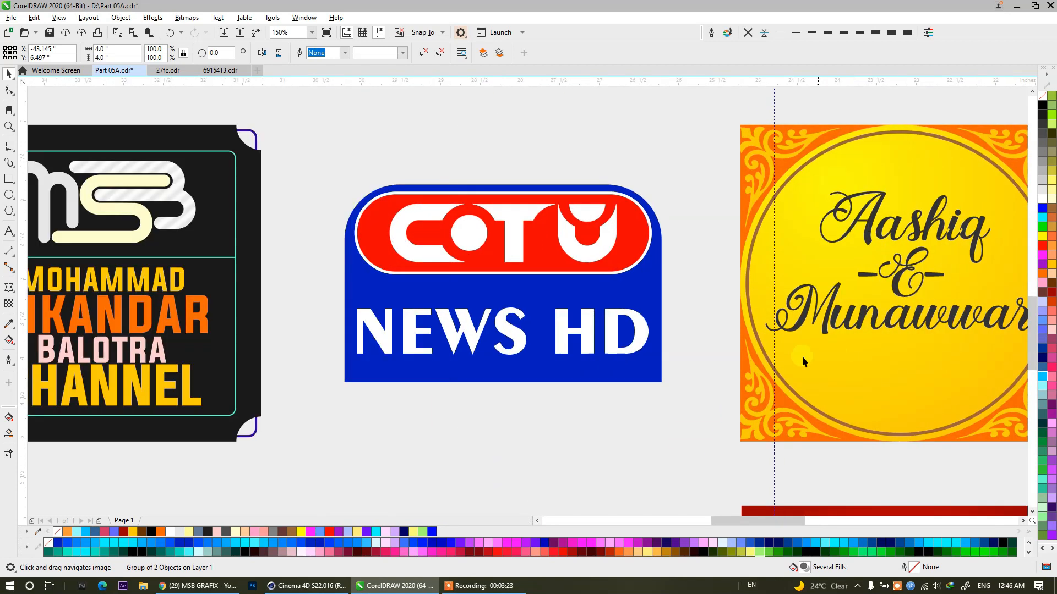
drag(382, 370, 724, 382)
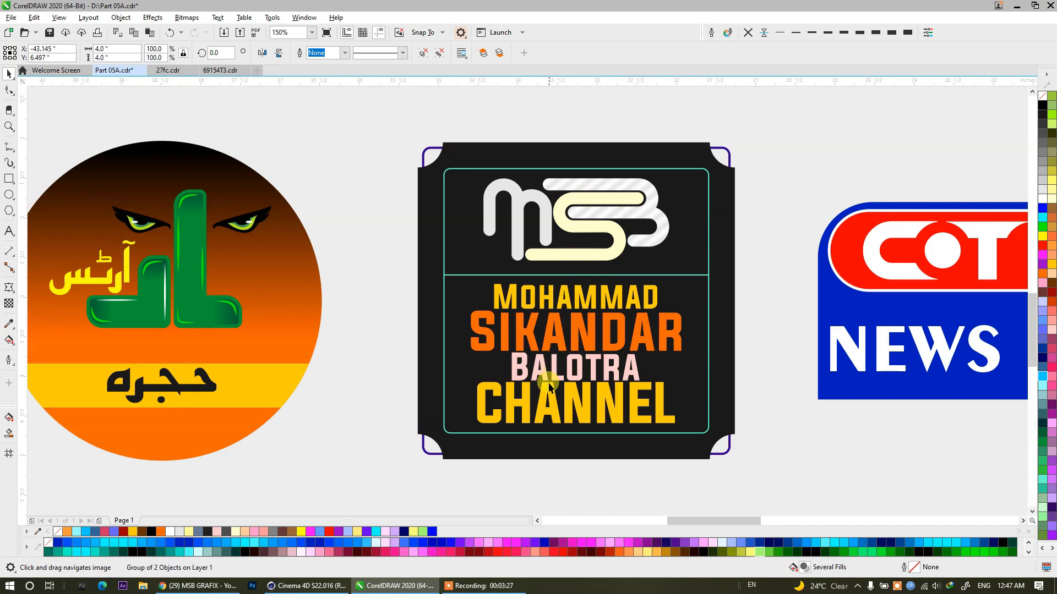
drag(290, 424, 738, 418)
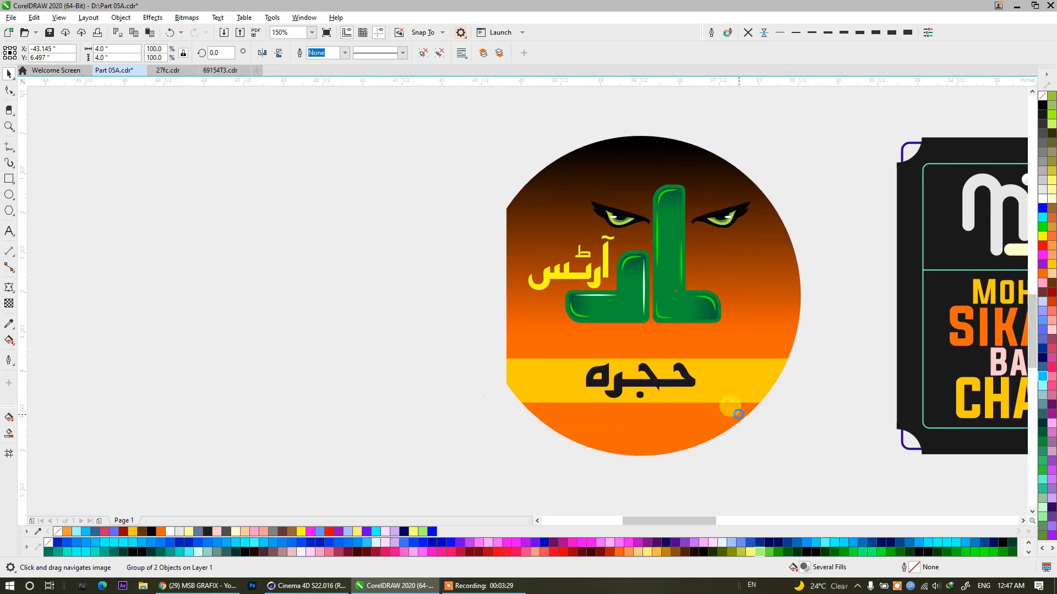
drag(455, 415, 692, 397)
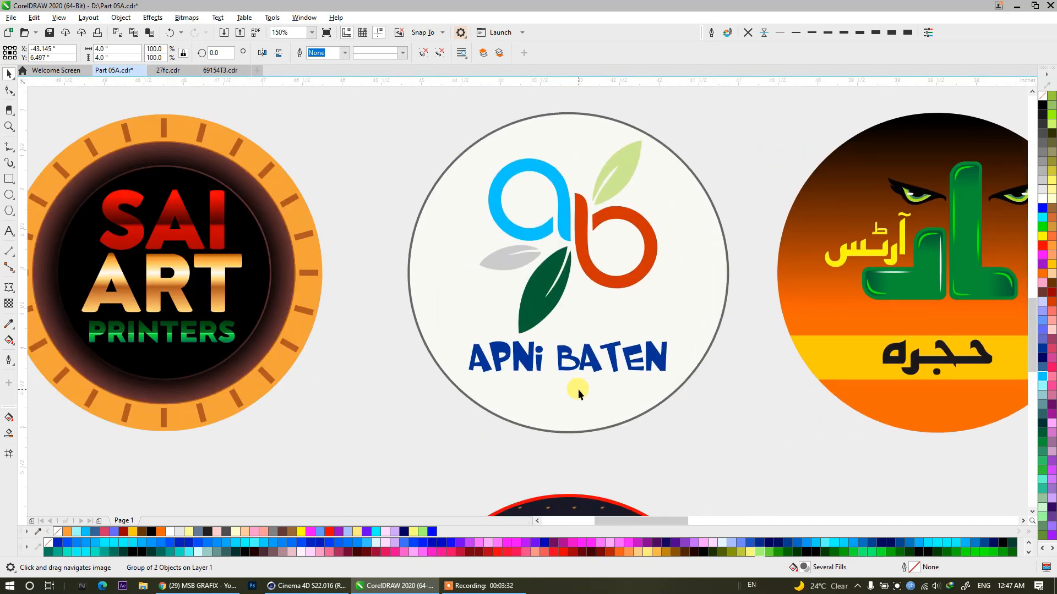
drag(278, 365, 648, 368)
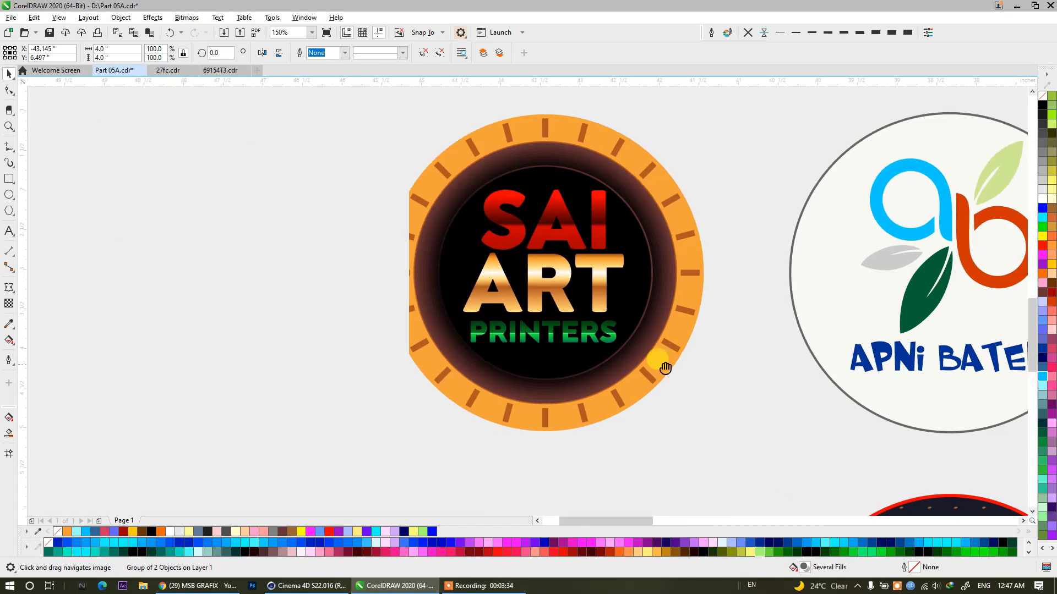
Inspect the fifth-row logos from the round orange calligraphy through ALI GRAPHICS BHADRAK and MS GRAPHICS to the red Syed Printing press design.
drag(372, 390, 530, 210)
scroll(529, 250, down, 3)
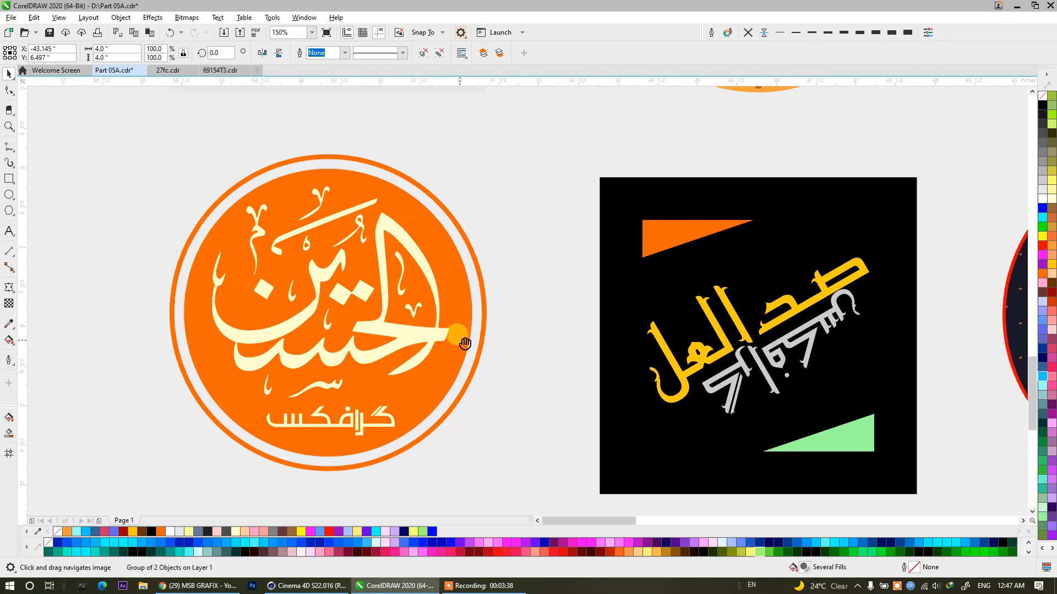
drag(457, 339, 471, 316)
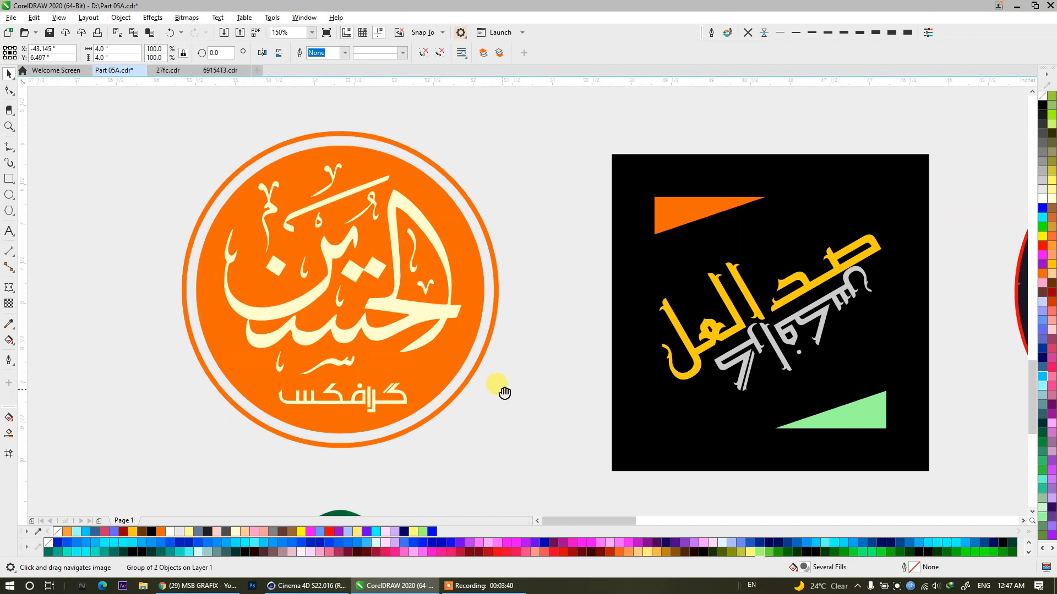
drag(576, 324, 32, 304)
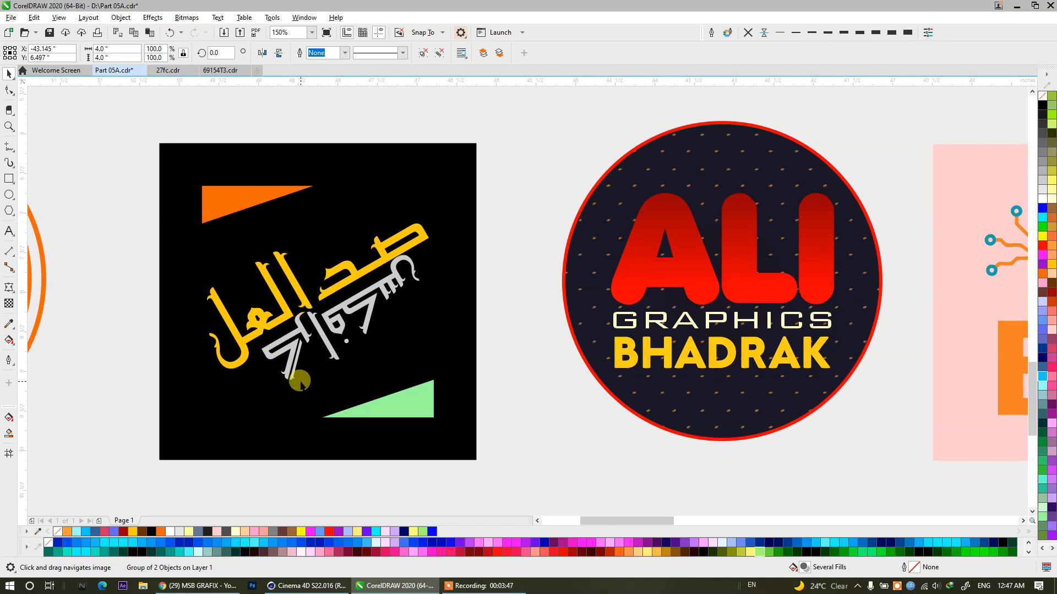
drag(628, 361, 378, 353)
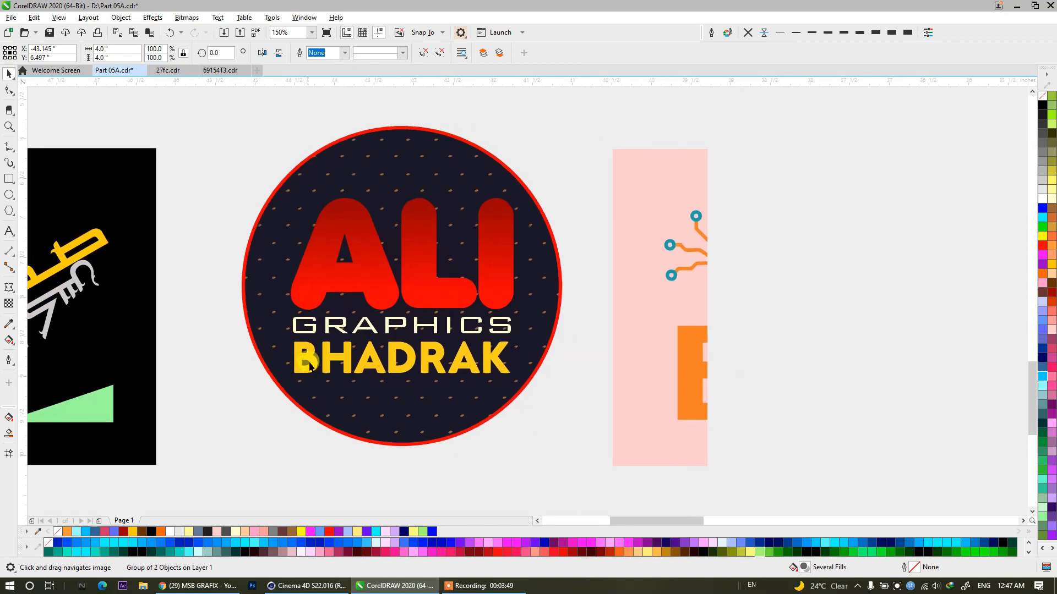
drag(677, 389, 242, 364)
drag(661, 373, 410, 355)
drag(566, 373, 198, 358)
drag(278, 360, 187, 366)
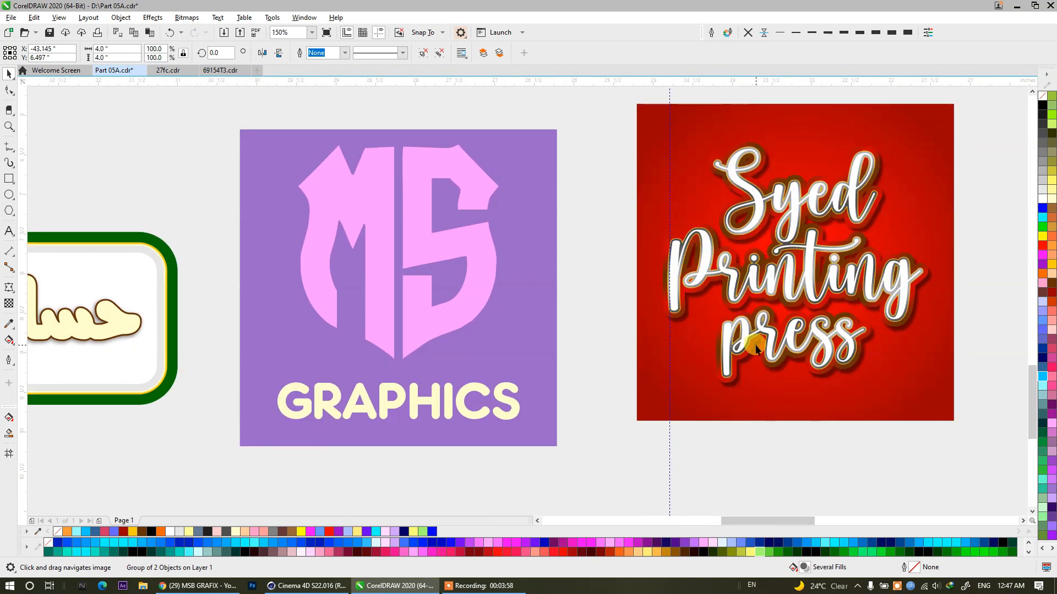
drag(752, 342, 434, 344)
Examine the last-row logos from RABBANI SHIFA KHANA through NR STAMPS and REKI NEWS to the green hexagonal Urdu logo.
mouse_move(475, 397)
mouse_down()
mouse_move(471, 174)
mouse_move(497, 190)
mouse_up()
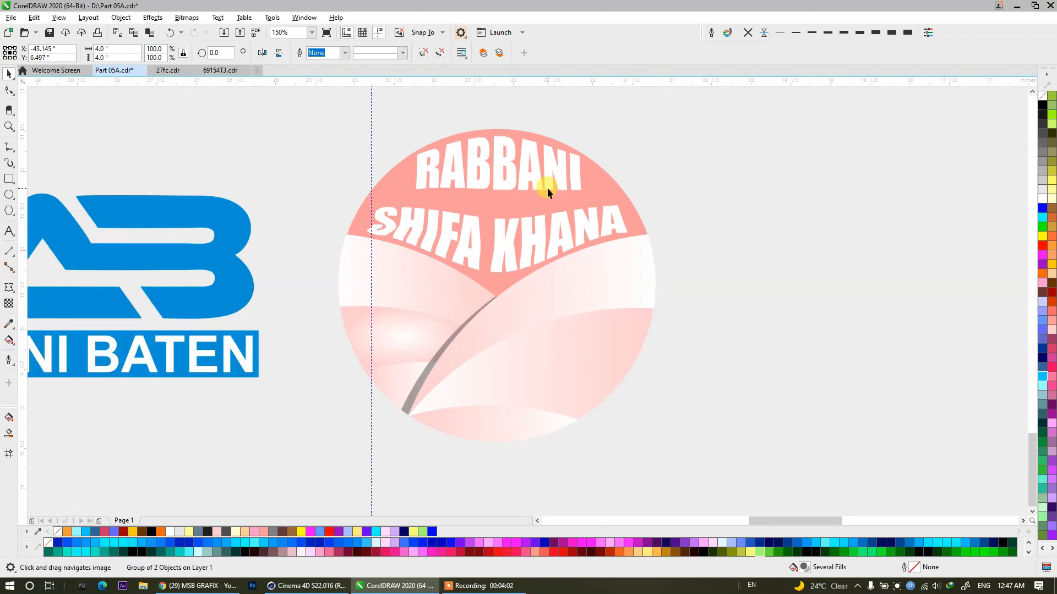
drag(782, 384, 803, 386)
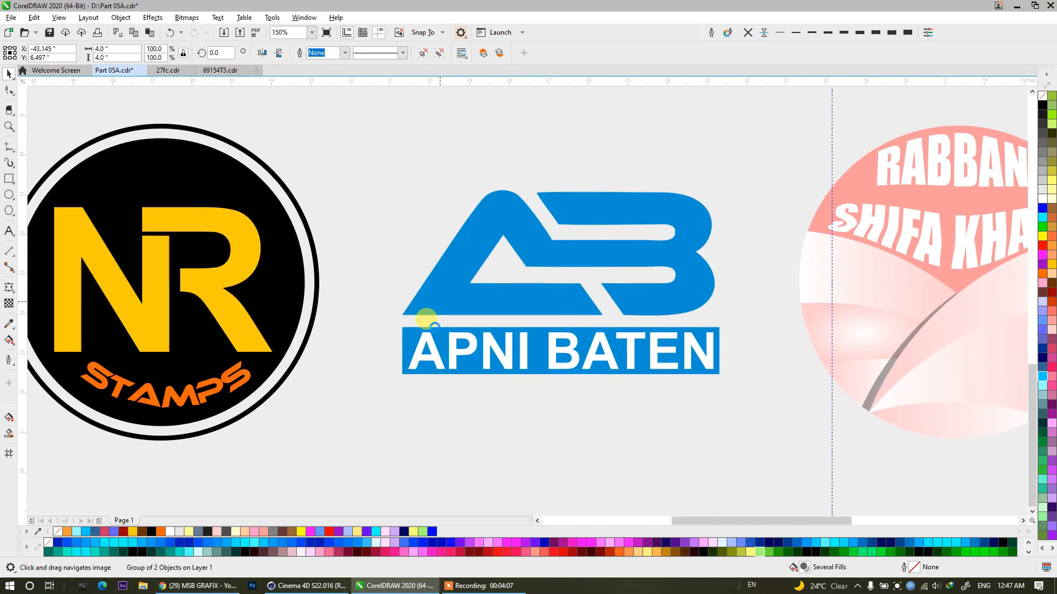
scroll(420, 314, down, 5)
drag(431, 344, 458, 467)
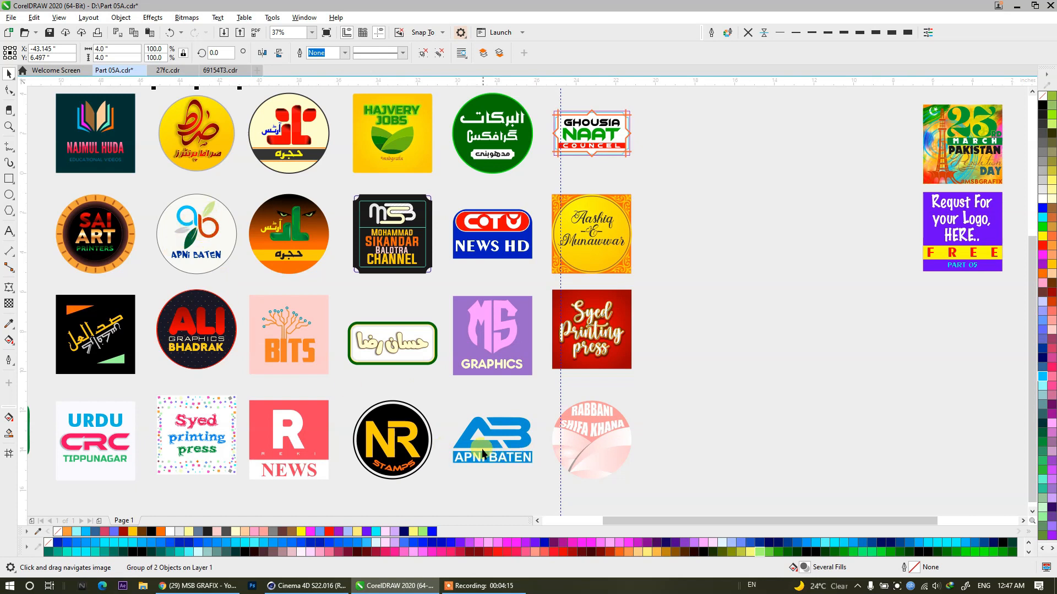
scroll(602, 432, left, 2)
scroll(602, 432, up, 2)
scroll(438, 465, up, 2)
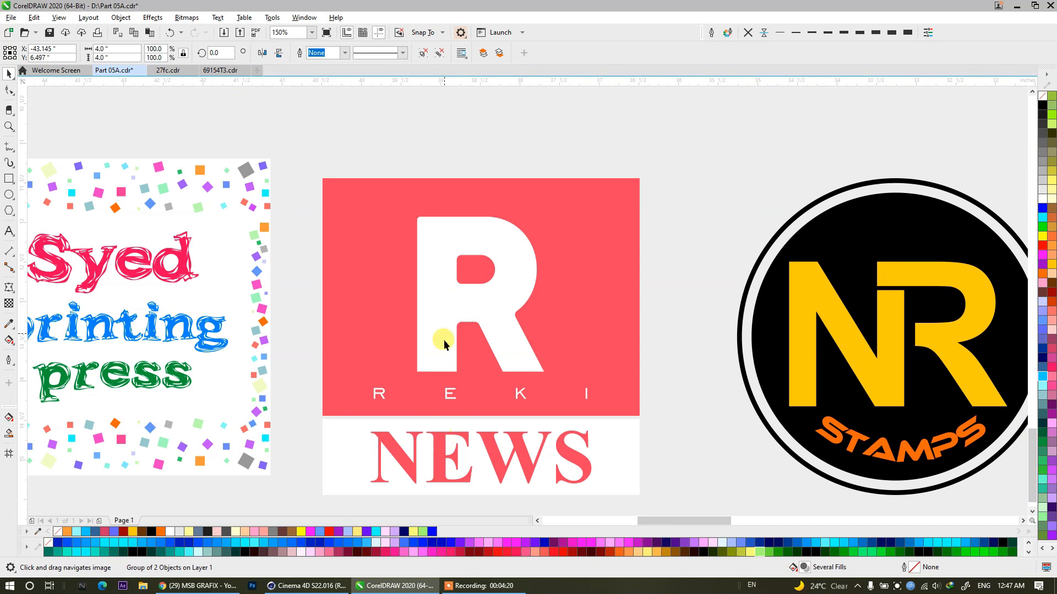
scroll(374, 364, down, 1)
drag(371, 385, 694, 372)
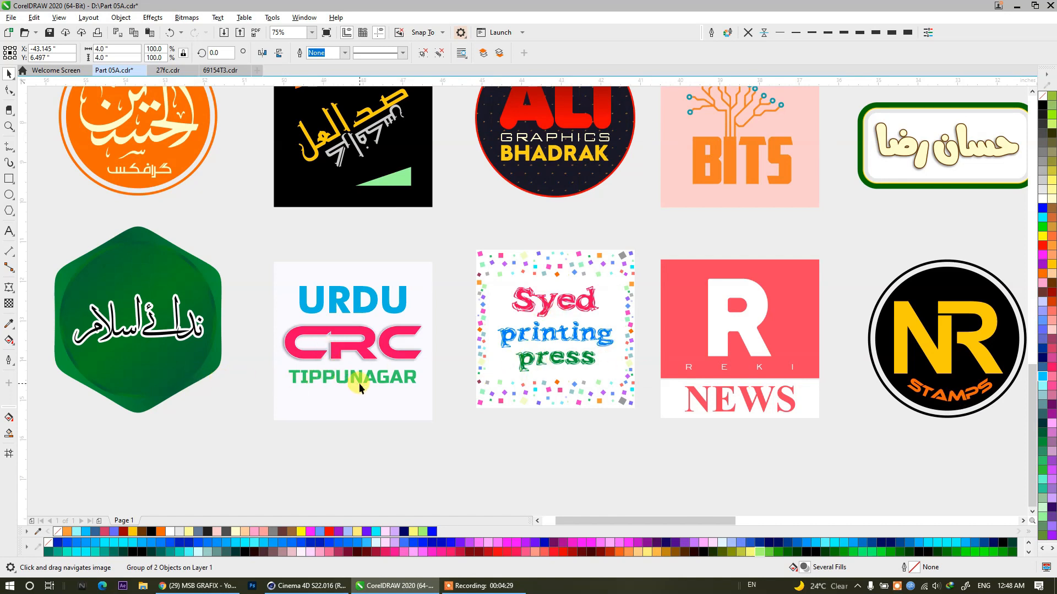
drag(154, 402, 380, 406)
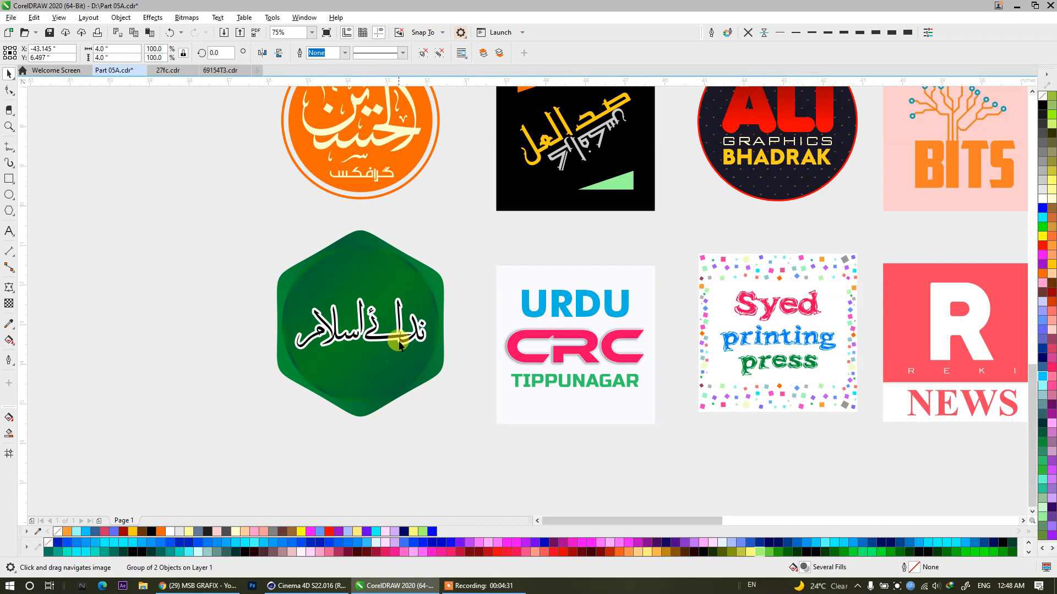
Review the complete logo grid, then switch to Chrome and show the MSB GRAFIX YouTube community post for logo requests.
drag(385, 344, 229, 263)
scroll(215, 267, down, 2)
drag(513, 267, 423, 410)
scroll(408, 374, down, 4)
scroll(421, 411, up, 2)
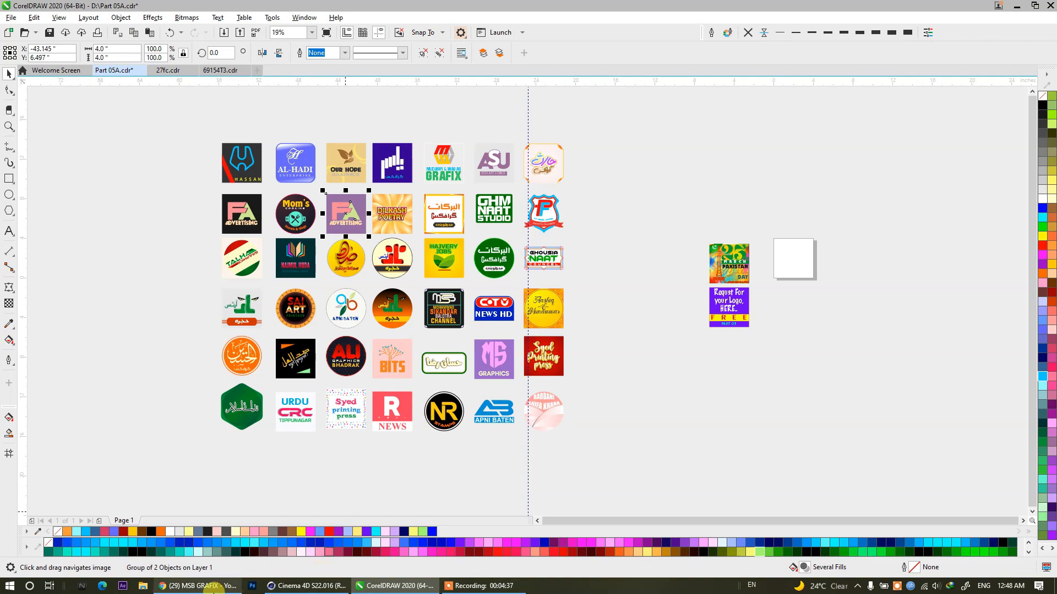
click(198, 585)
click(205, 10)
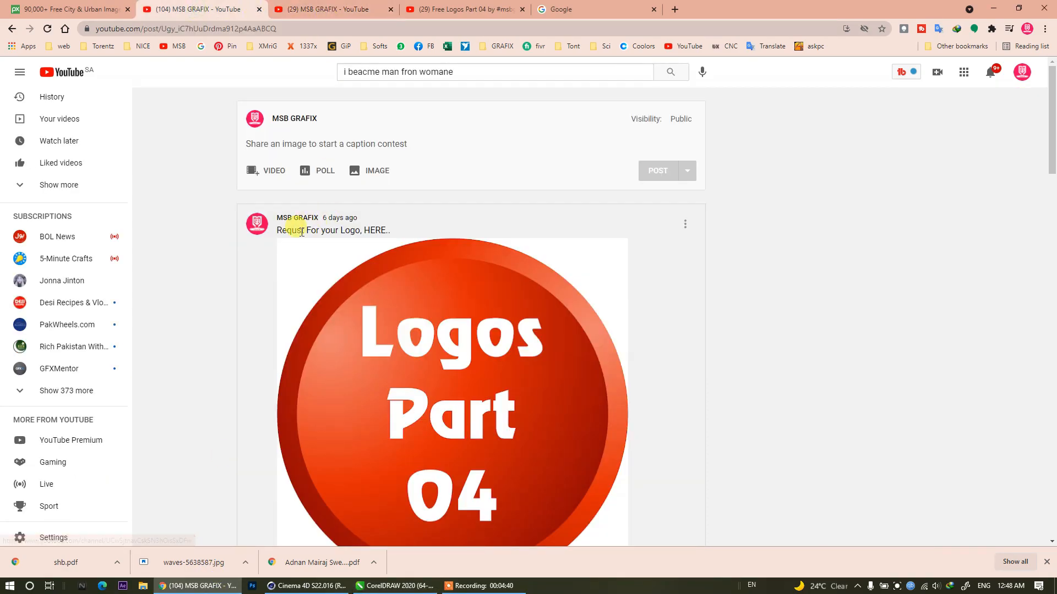
Examine the logo-request comments under the Logos Part 04 community post.
scroll(384, 288, down, 10)
scroll(318, 346, down, 20)
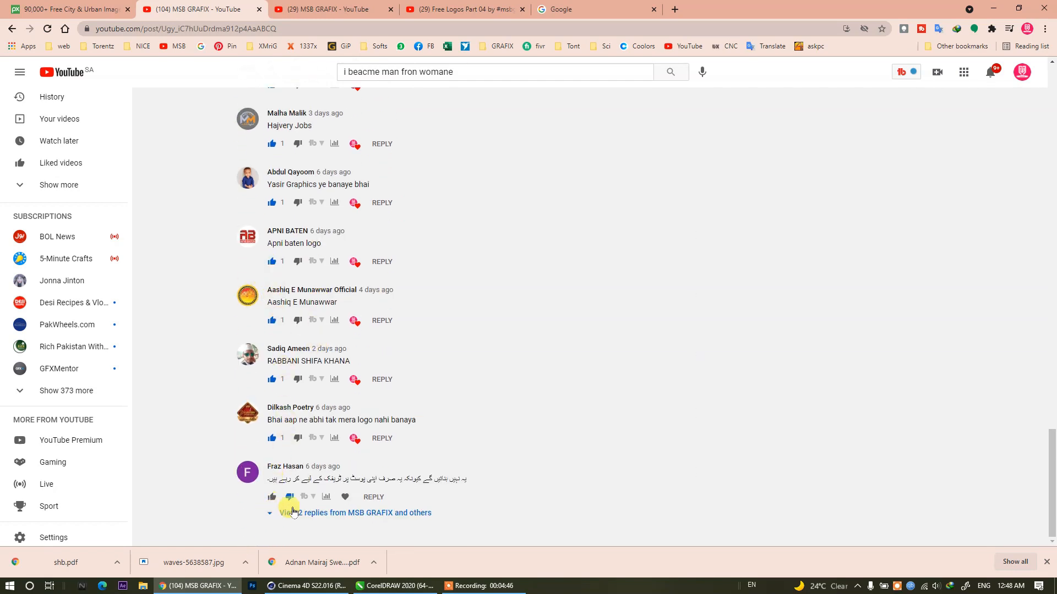
key(Home)
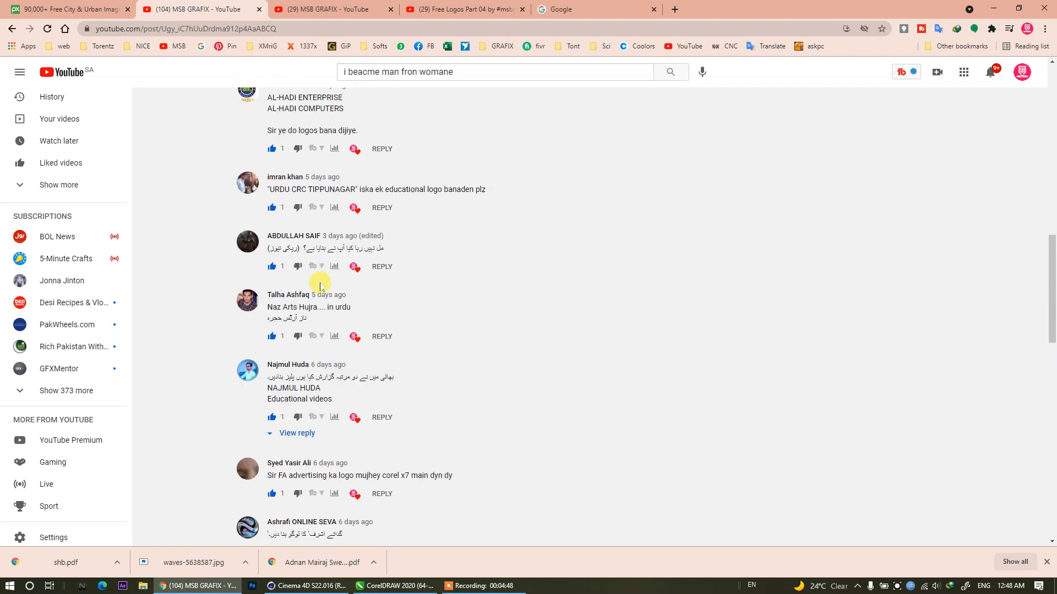
key(End)
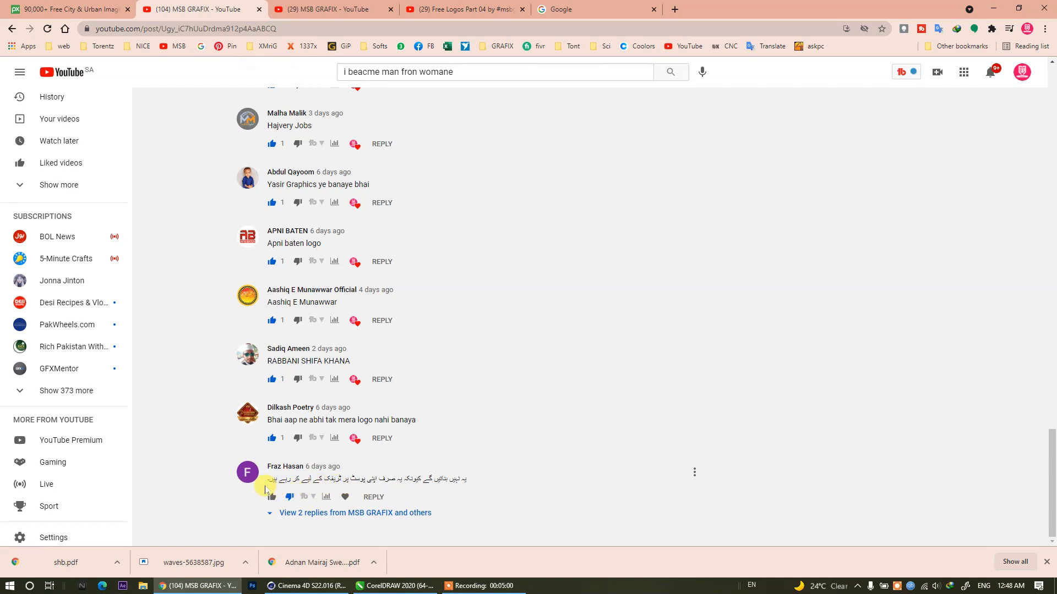
scroll(265, 489, up, 10)
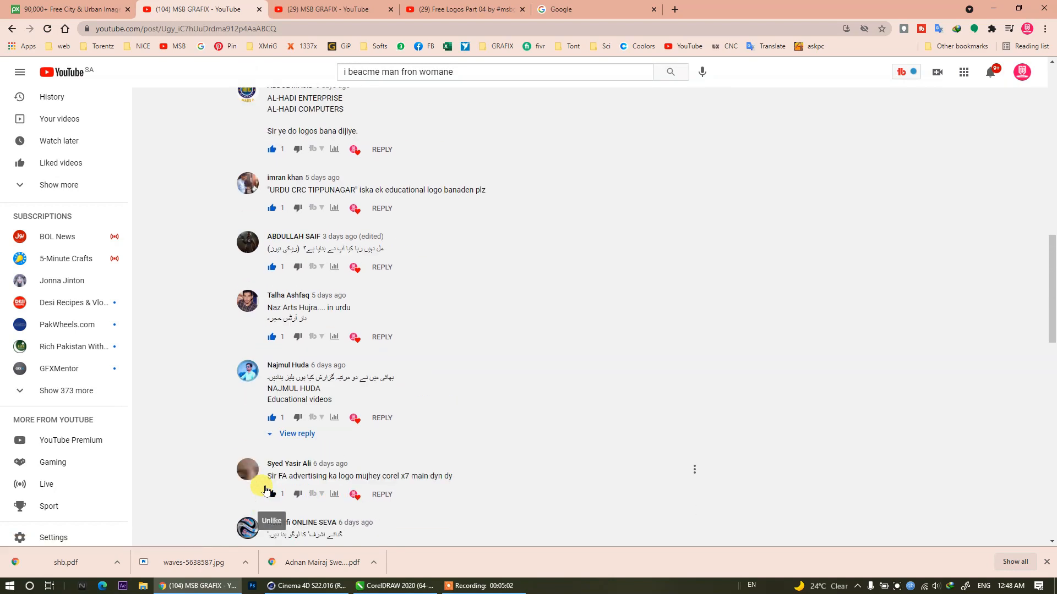
scroll(310, 170, up, 15)
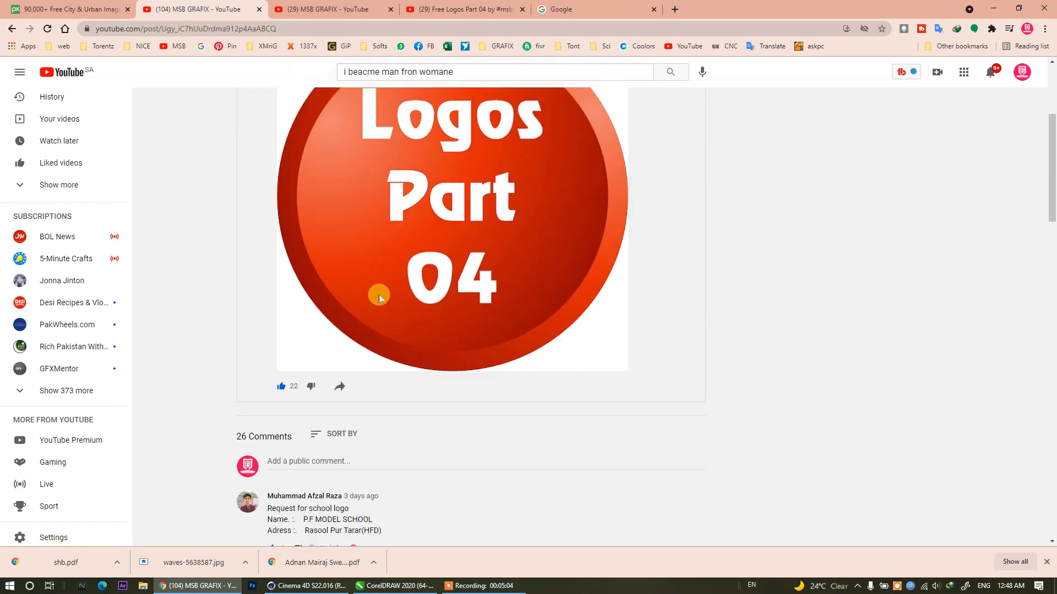
scroll(379, 295, down, 4)
scroll(379, 295, up, 2)
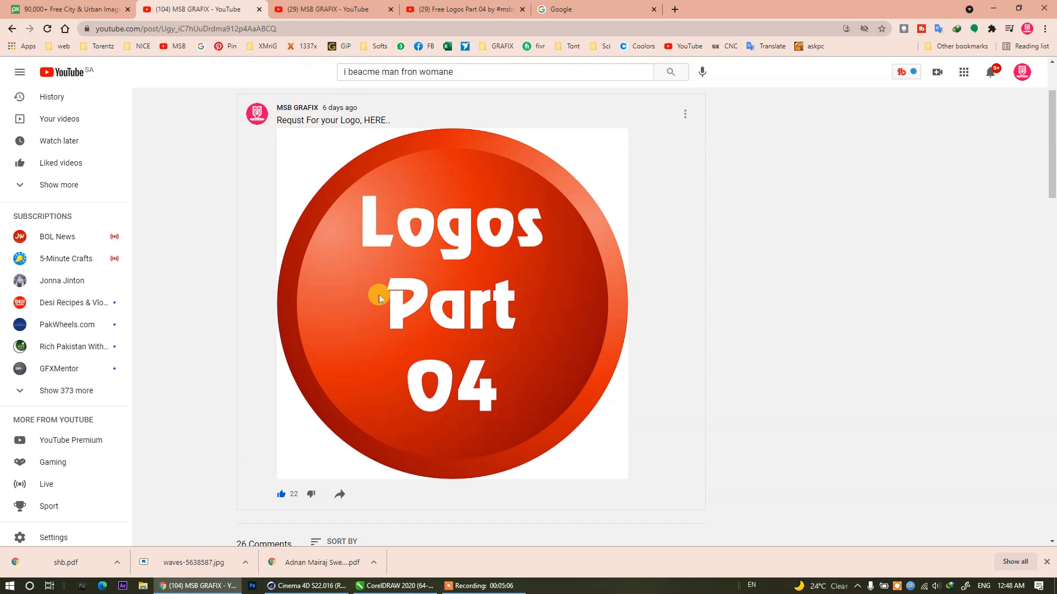
Go to the Free Logos Part 04 video and copy the requested name "Betak Tv" from its comments.
click(298, 5)
click(436, 7)
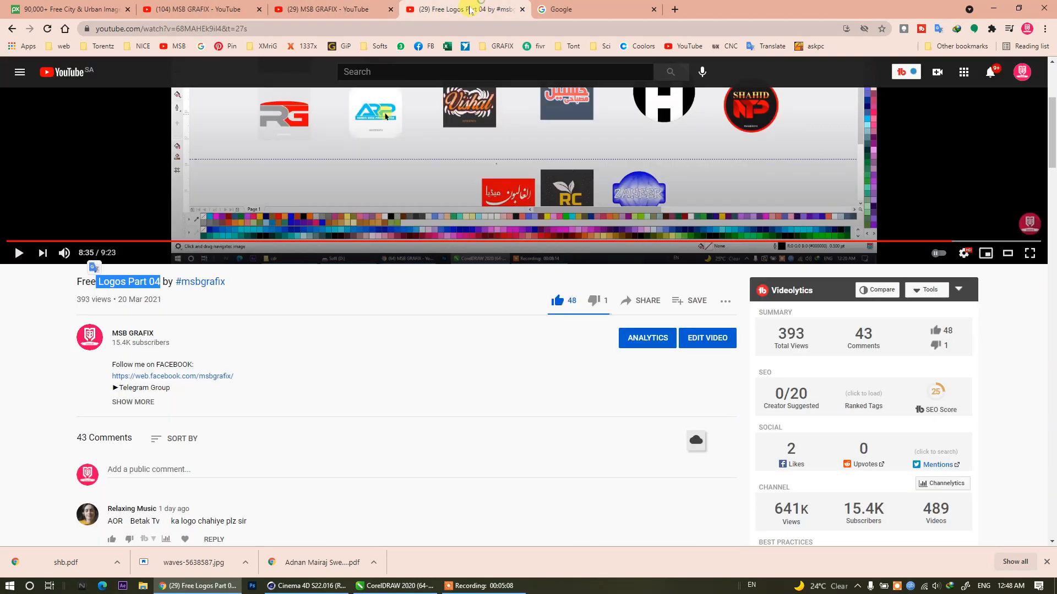
scroll(322, 361, down, 5)
double_click(139, 191)
drag(157, 192, 132, 191)
right_click(132, 191)
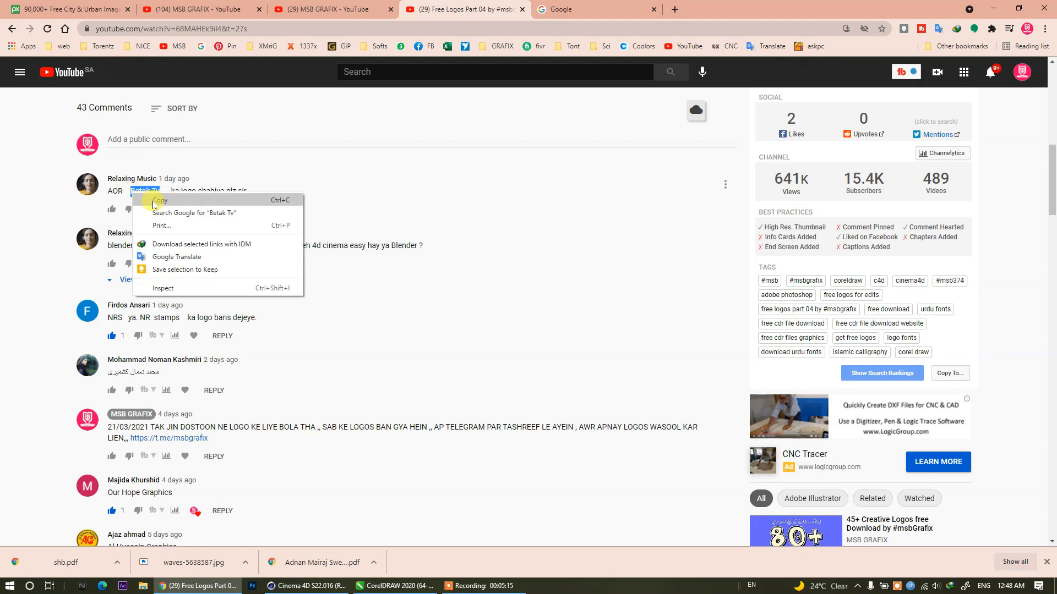
click(148, 199)
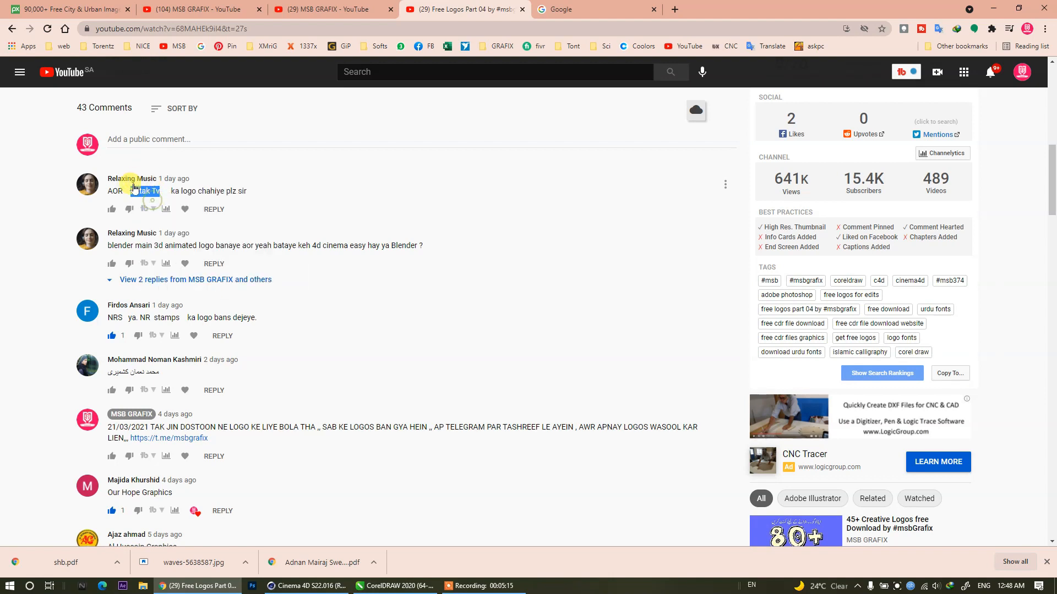
Switch to CorelDRAW and move the 23rd March and Requst For your Logo posters together toward the logo grid.
click(386, 582)
scroll(417, 342, right, 3)
scroll(444, 270, up, 5)
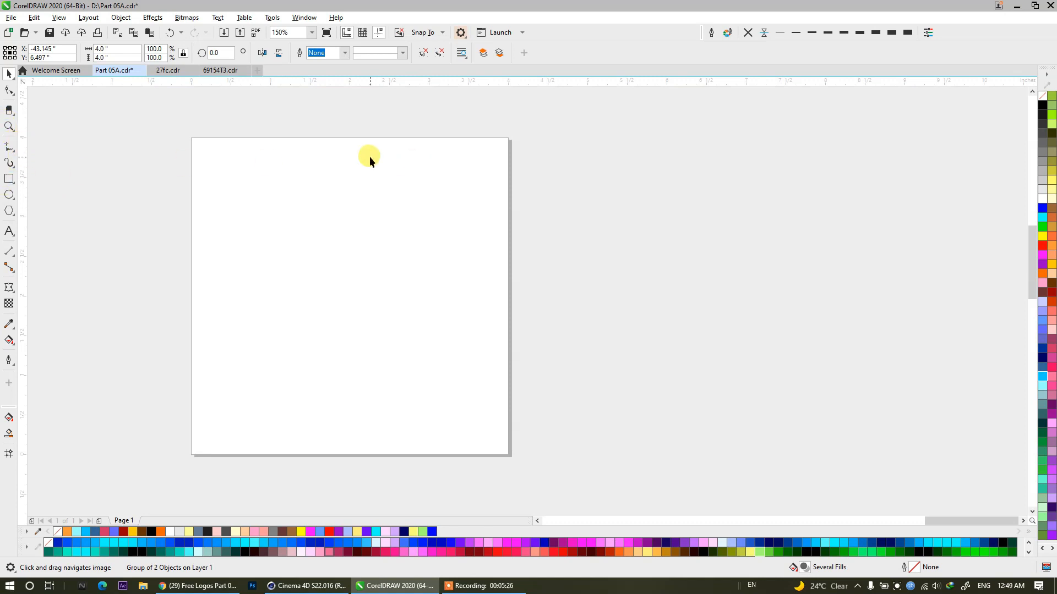
drag(370, 157, 436, 165)
drag(413, 214, 677, 156)
scroll(535, 199, down, 4)
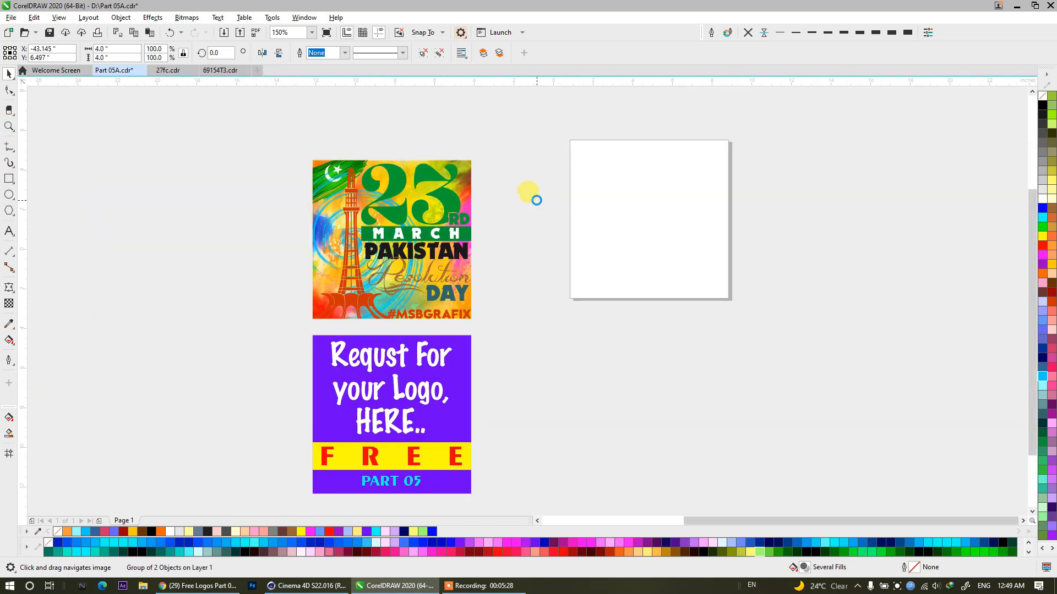
drag(517, 143, 387, 396)
drag(459, 317, 207, 297)
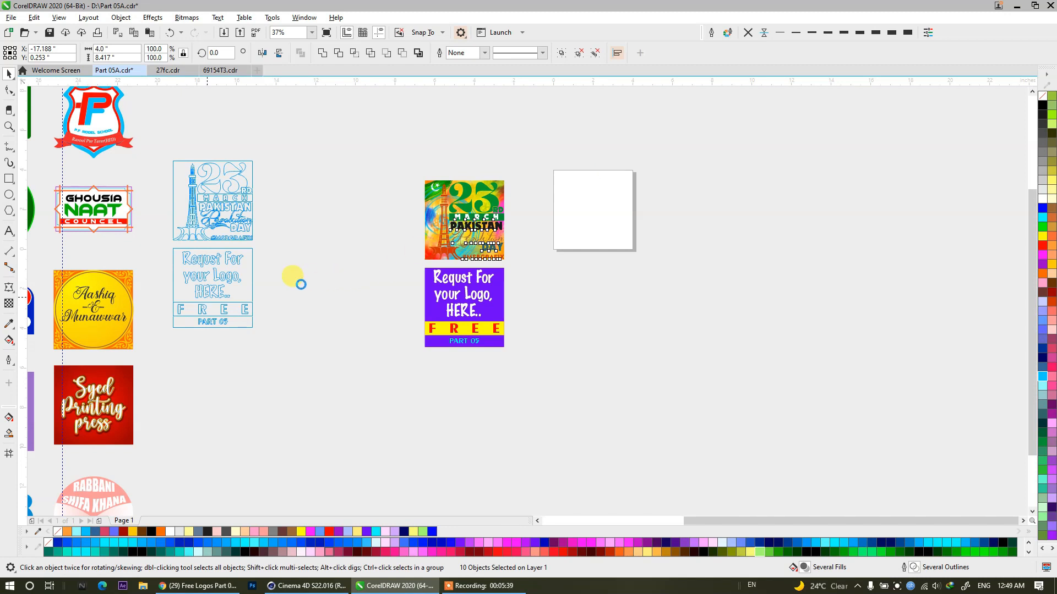
scroll(300, 284, up, 2)
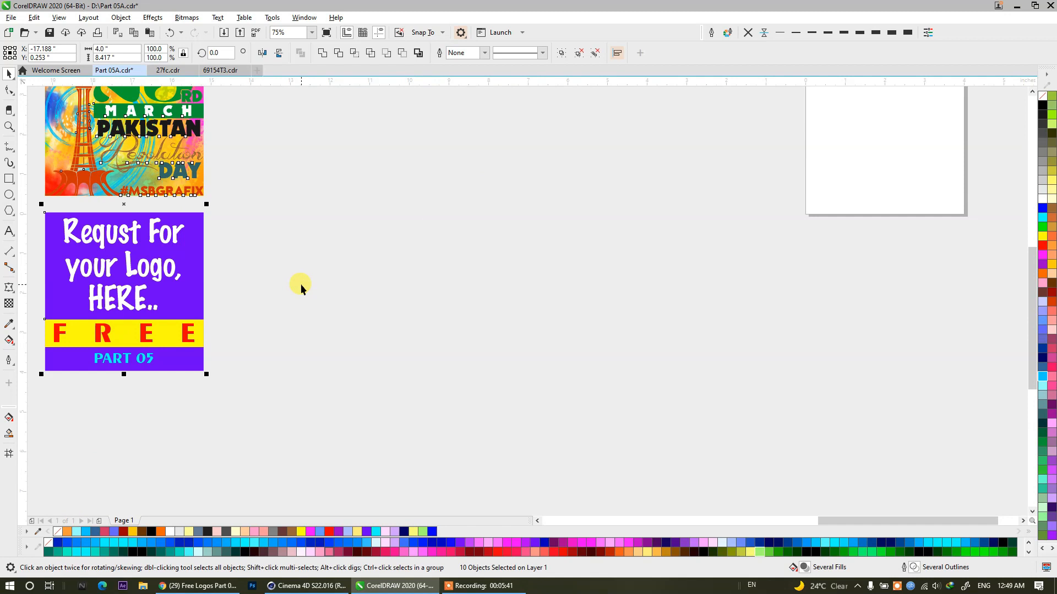
drag(455, 312, 42, 400)
scroll(295, 267, up, 2)
drag(462, 326, 414, 302)
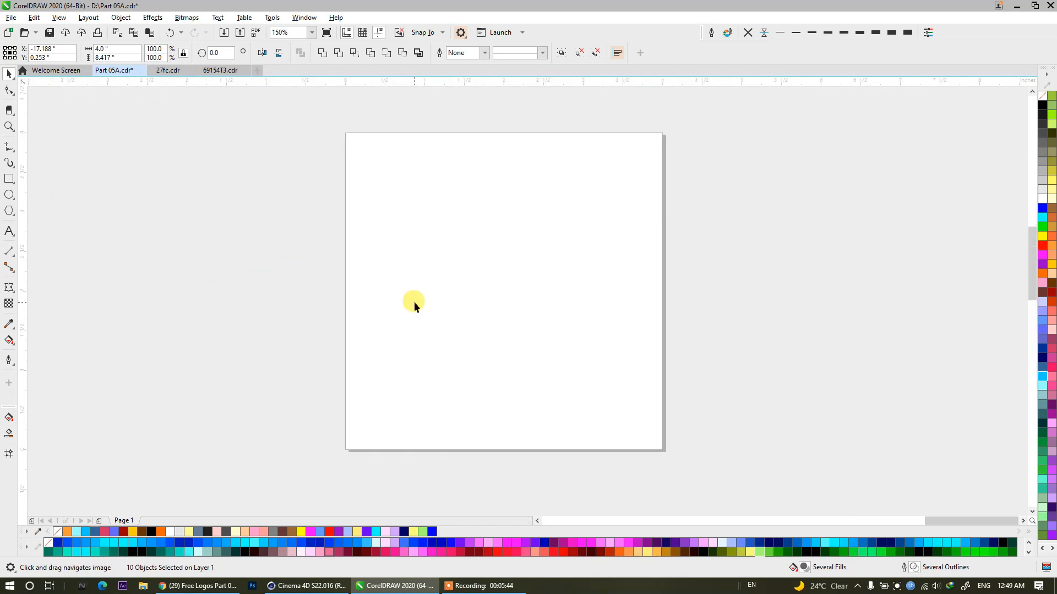
double_click(10, 179)
click(8, 73)
click(366, 175)
click(504, 451)
drag(473, 365, 572, 364)
click(118, 48)
click(215, 52)
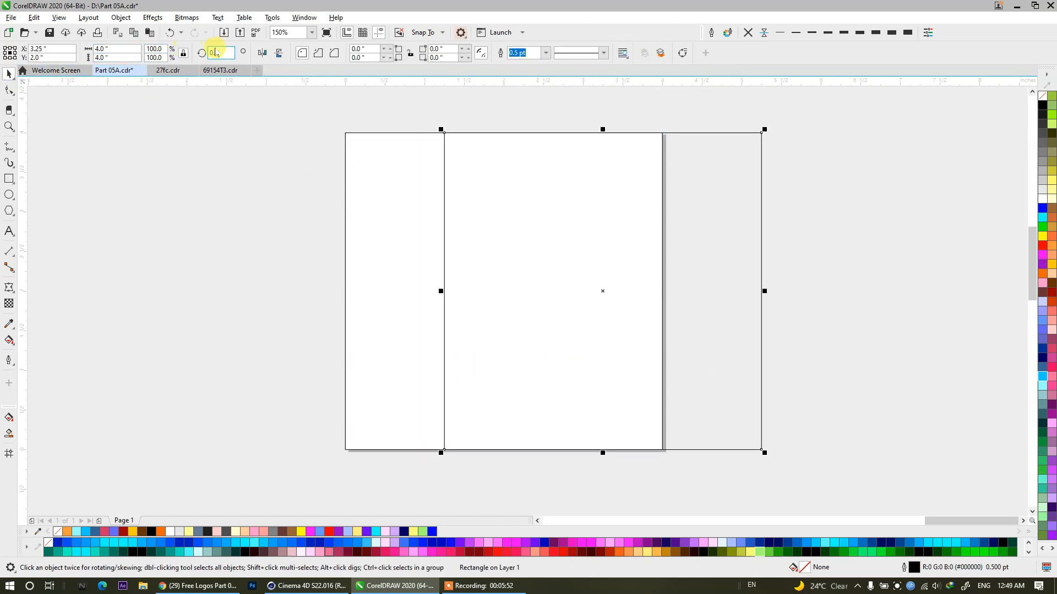
drag(572, 246, 790, 252)
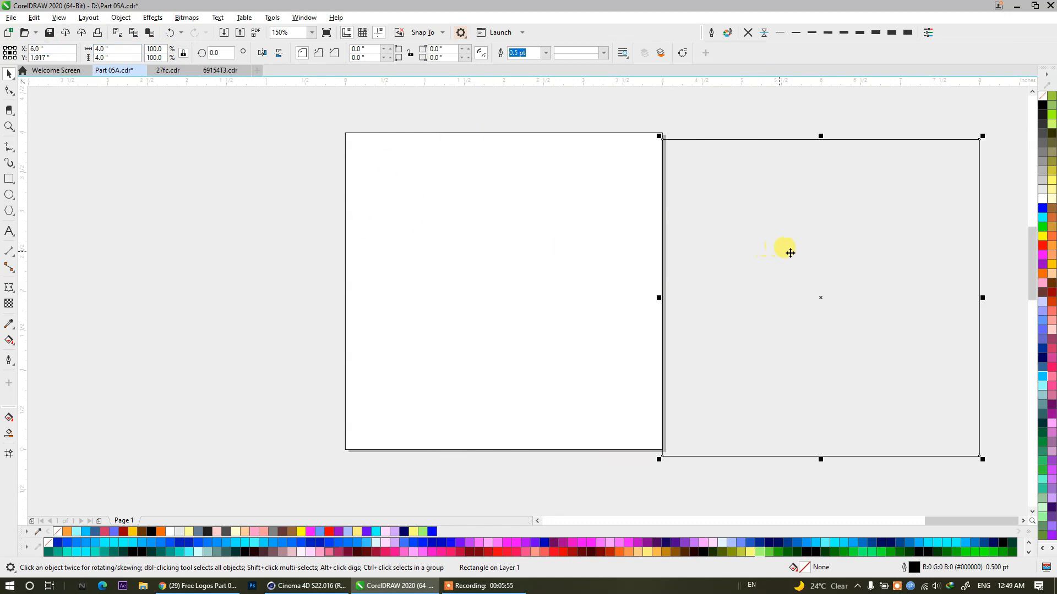
key(p)
click(163, 187)
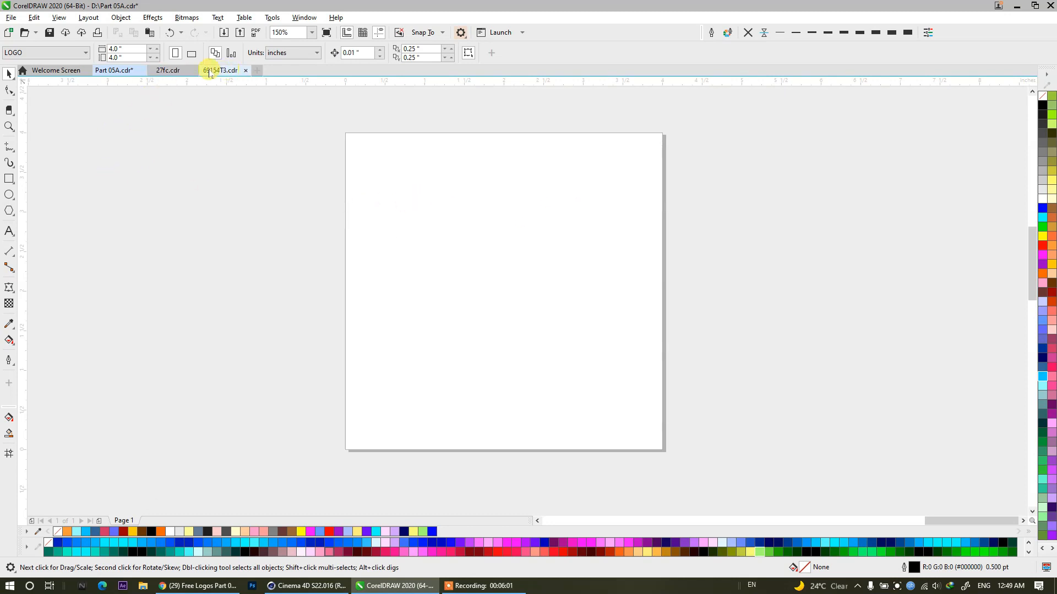
Create a 4 × 4 inch rectangle matching the page and place a duplicate overlapping the page's right side.
double_click(9, 179)
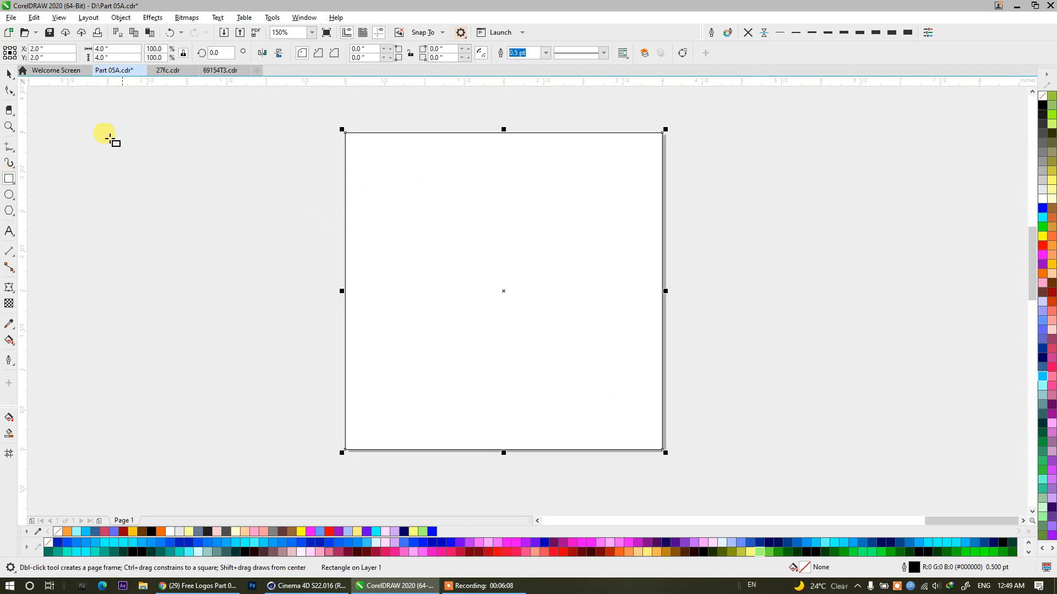
click(9, 75)
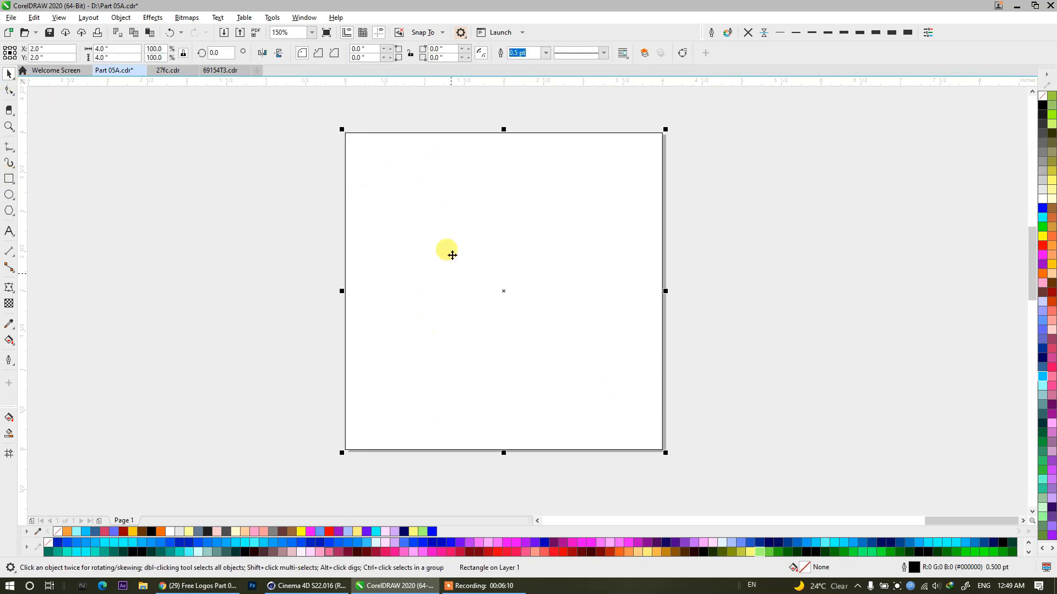
drag(471, 203, 728, 189)
right_click(728, 190)
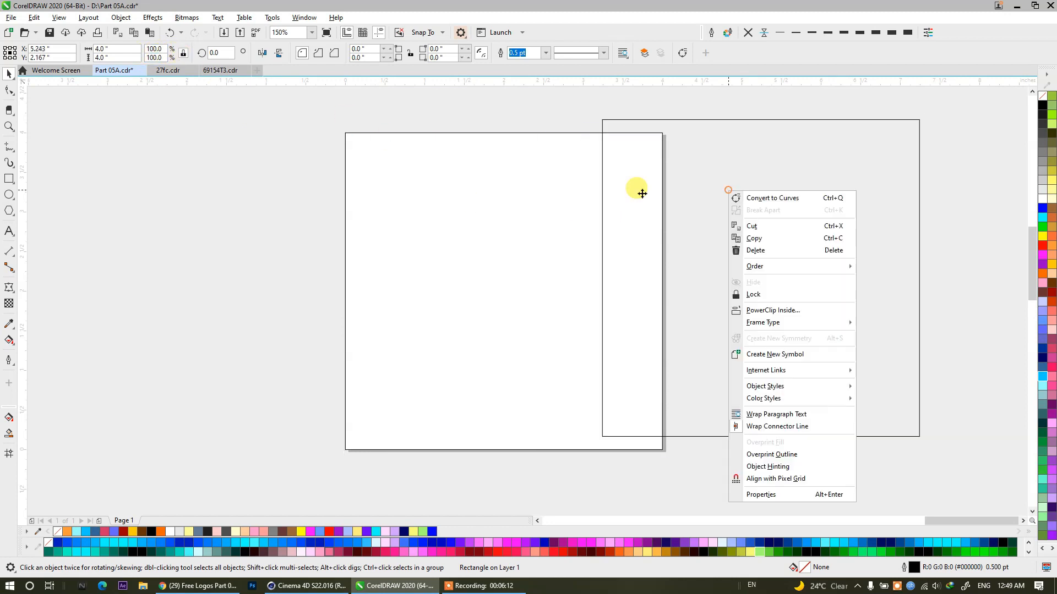
click(270, 158)
click(476, 188)
click(741, 179)
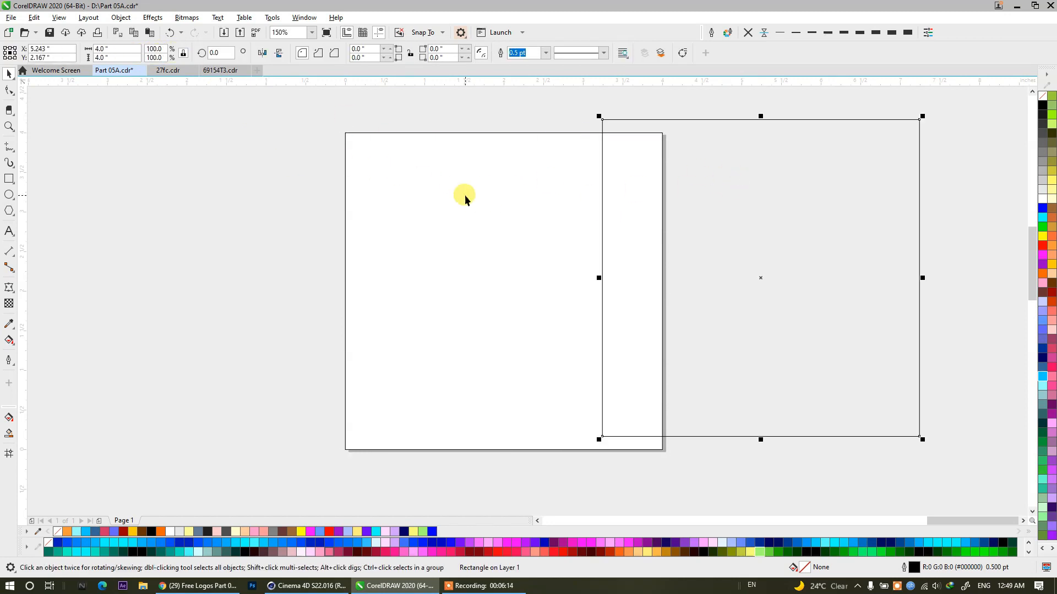
drag(448, 201, 748, 190)
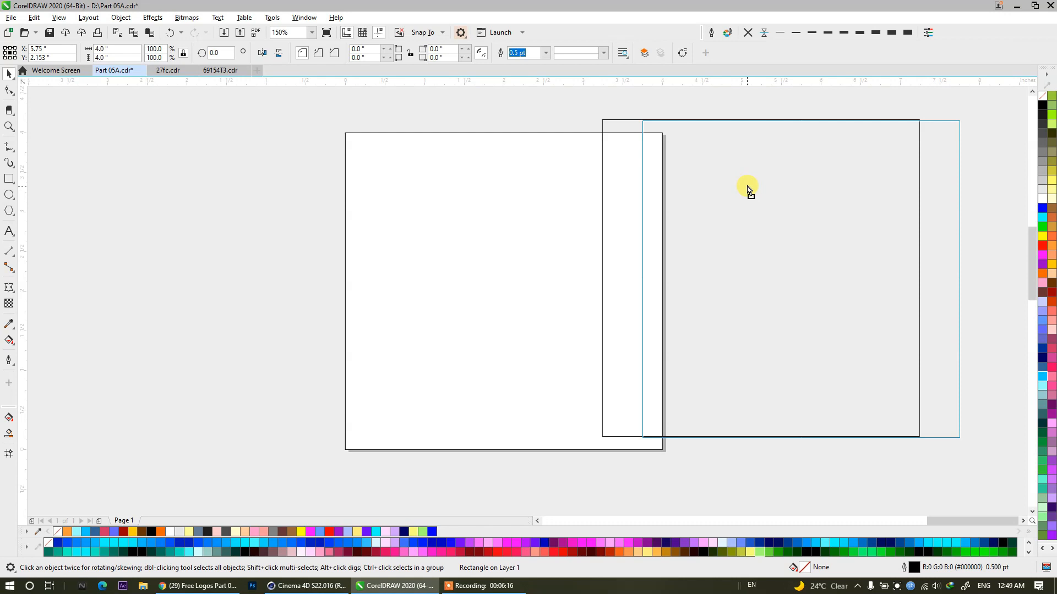
drag(748, 190, 454, 208)
key(ctrl+z)
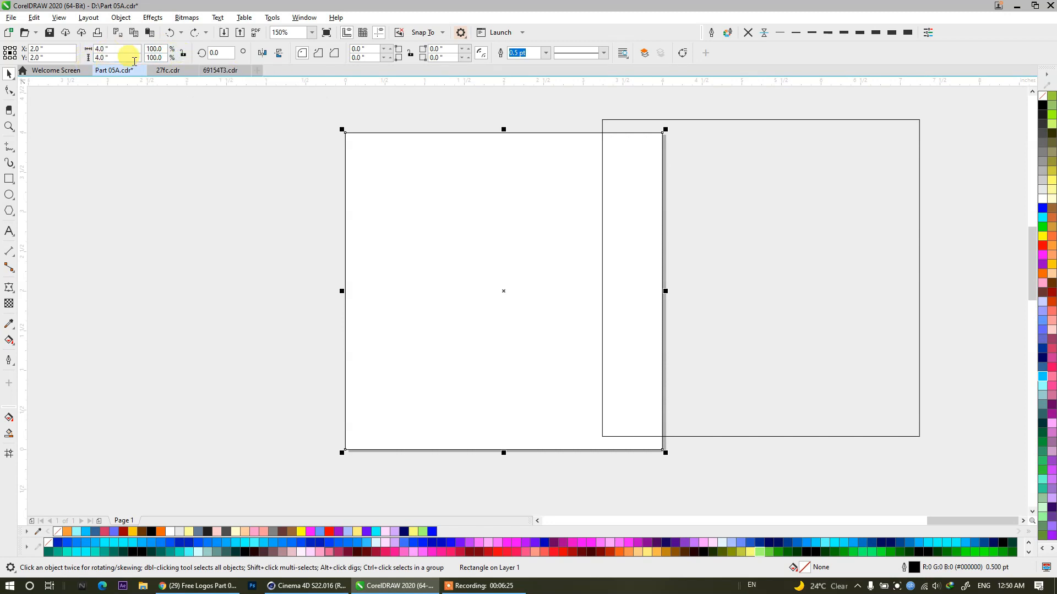
Scale the page rectangle's height to 80% and the duplicate rectangle's height to 18%.
click(167, 57)
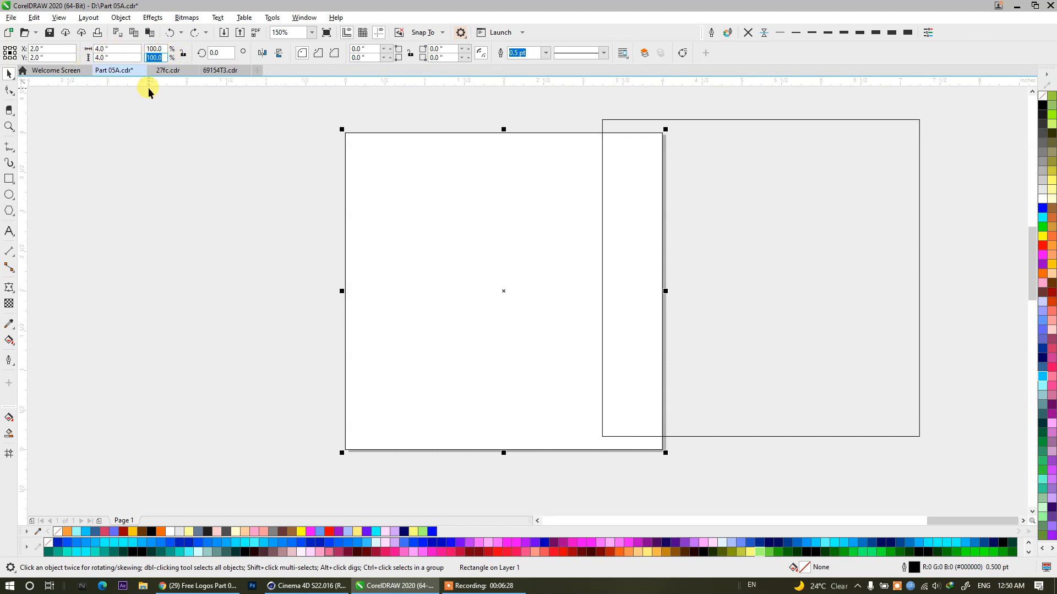
key(Return)
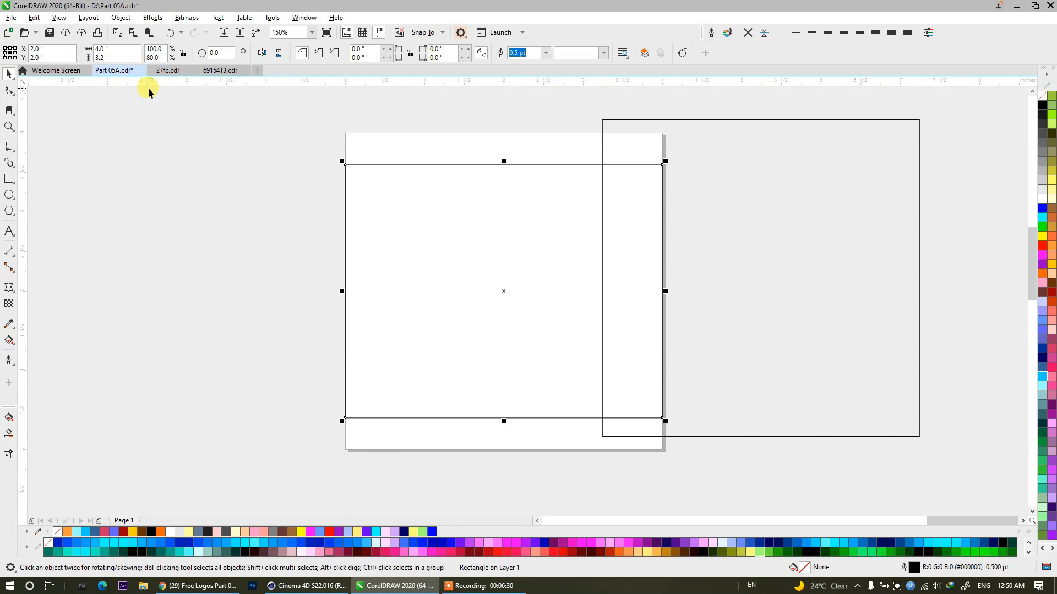
click(760, 159)
click(160, 57)
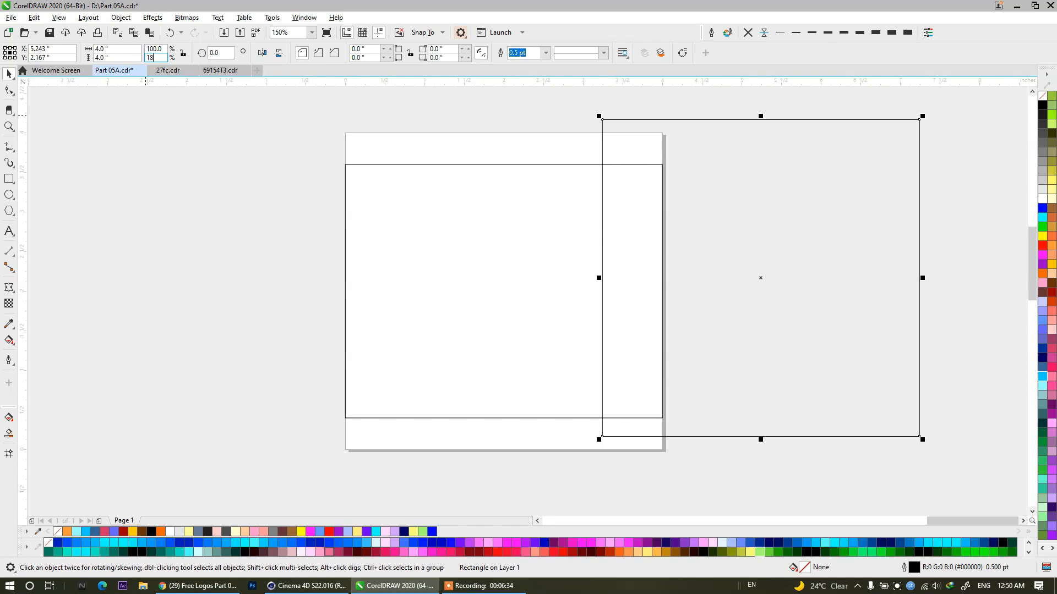
text(18)
key(Return)
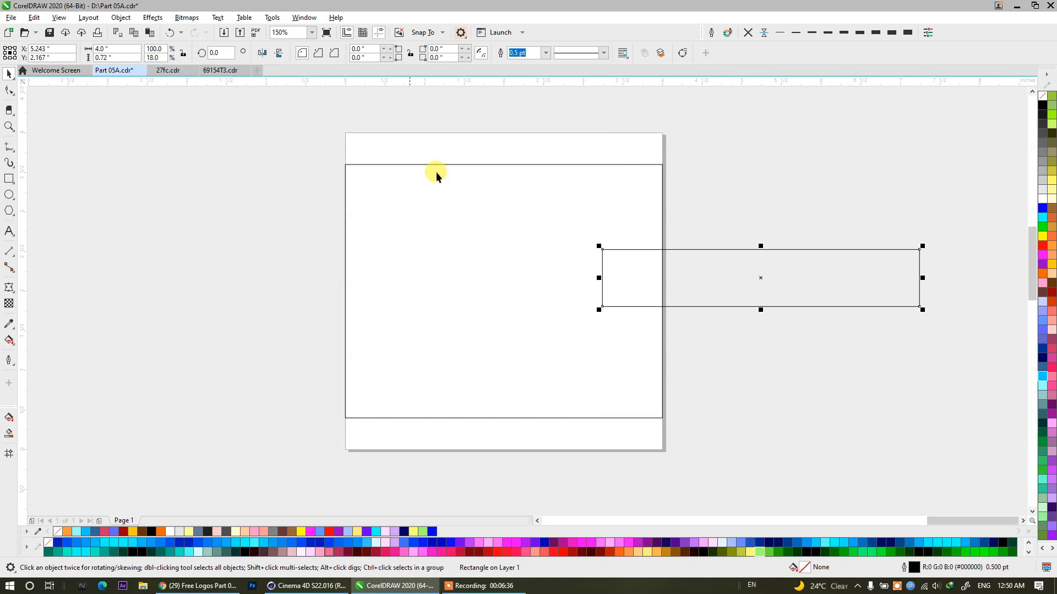
Place the 18% strip within the page width and align the 80% rectangle with the page's top edge.
drag(804, 262, 547, 333)
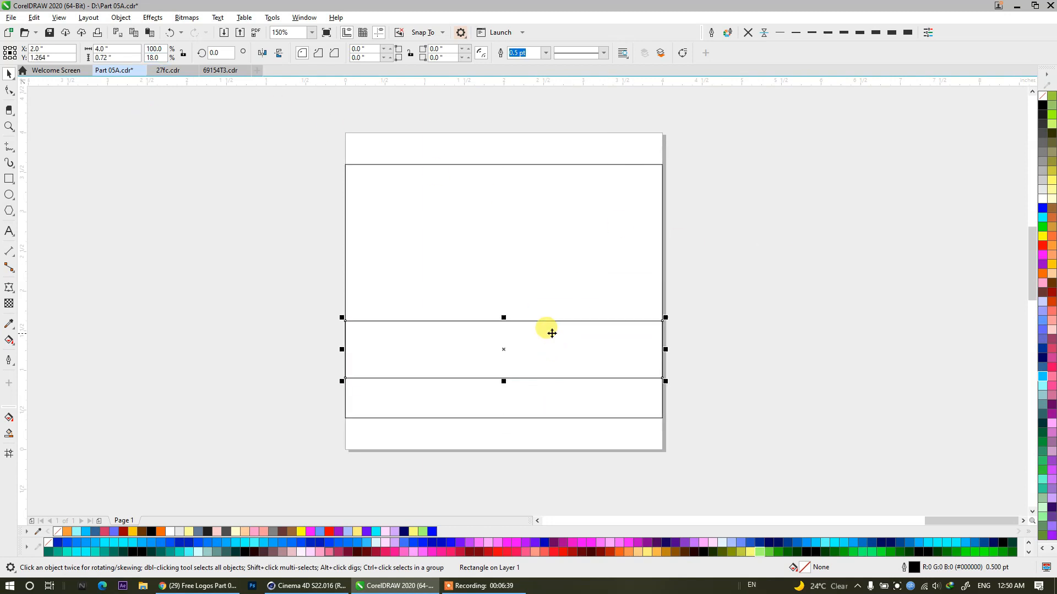
click(291, 117)
click(472, 205)
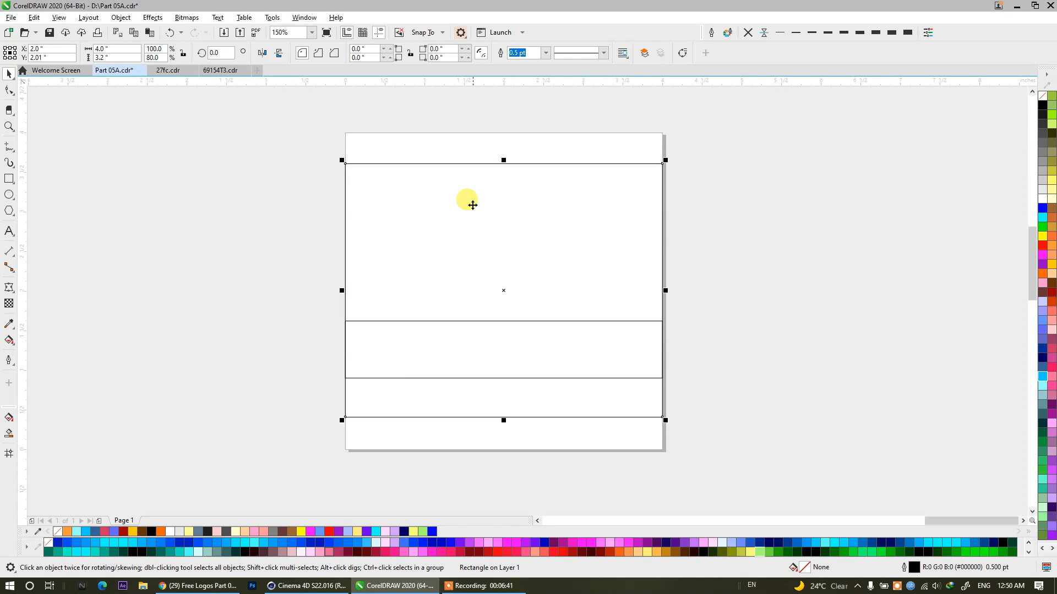
drag(347, 164, 345, 133)
click(738, 286)
Move the 18% strip down so that its lower edge sits on the page's bottom edge.
click(514, 358)
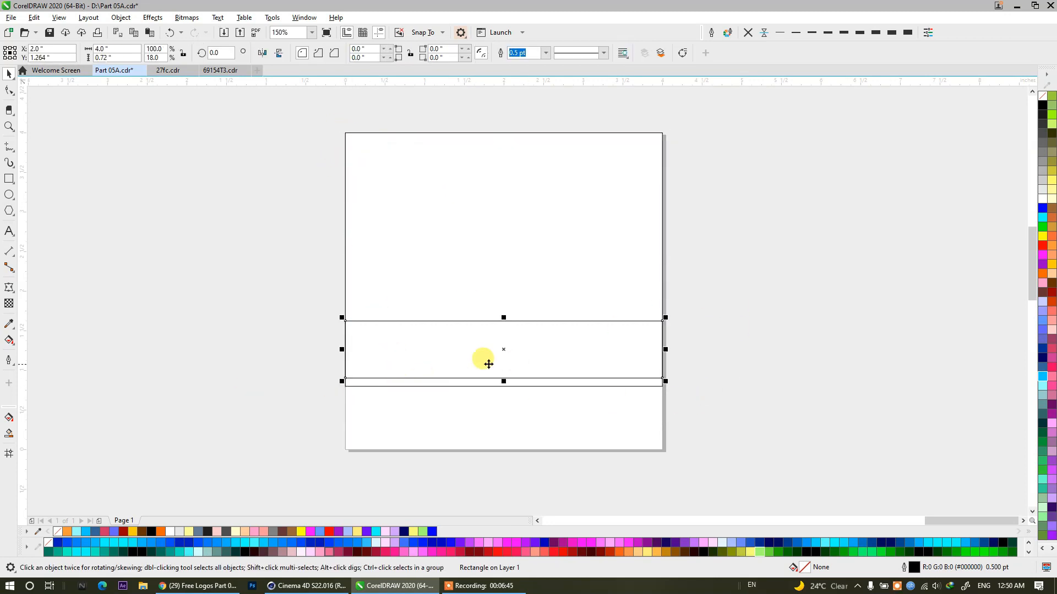
drag(510, 350, 514, 434)
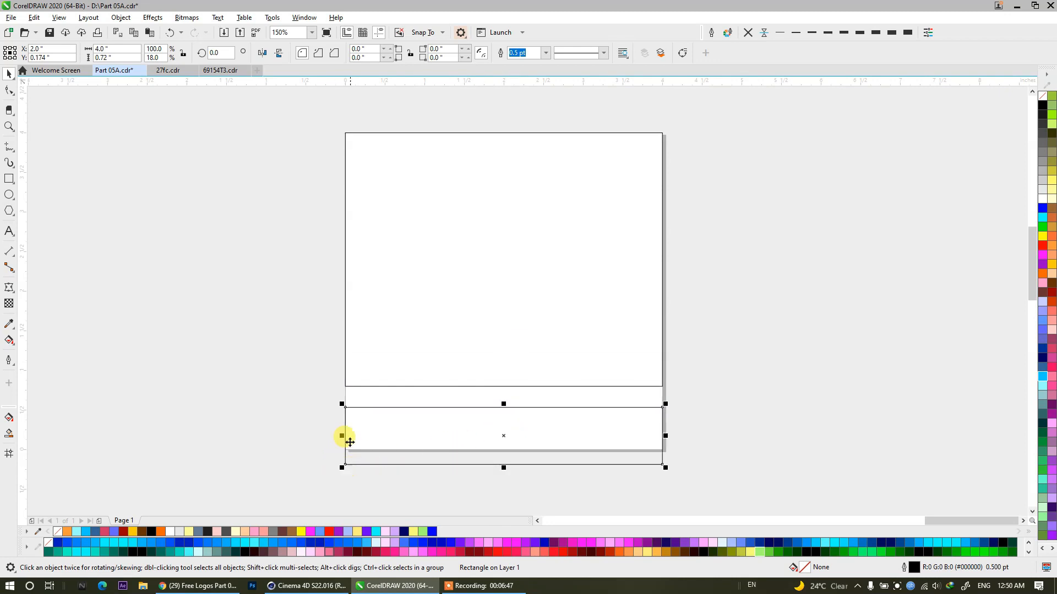
drag(345, 407, 792, 391)
drag(783, 443, 320, 407)
scroll(351, 467, up, 3)
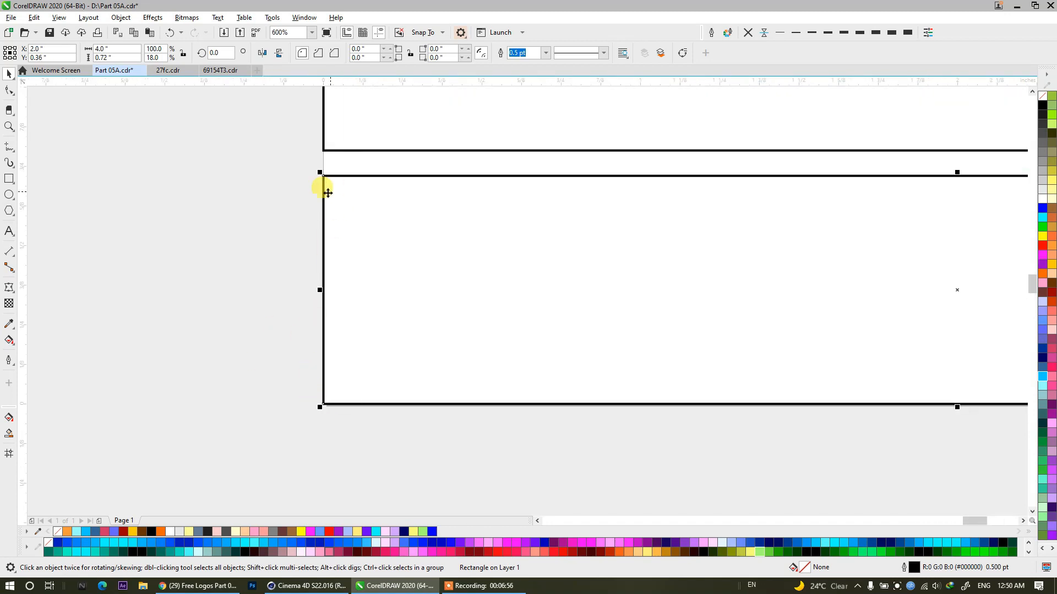
click(155, 55)
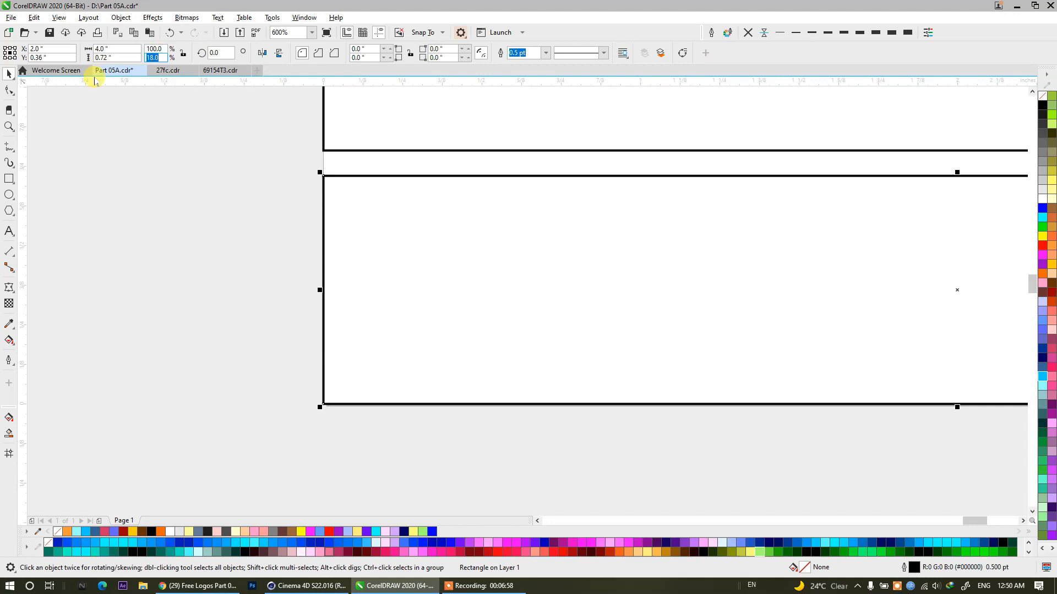
text(90)
key(Return)
scroll(330, 198, down, 3)
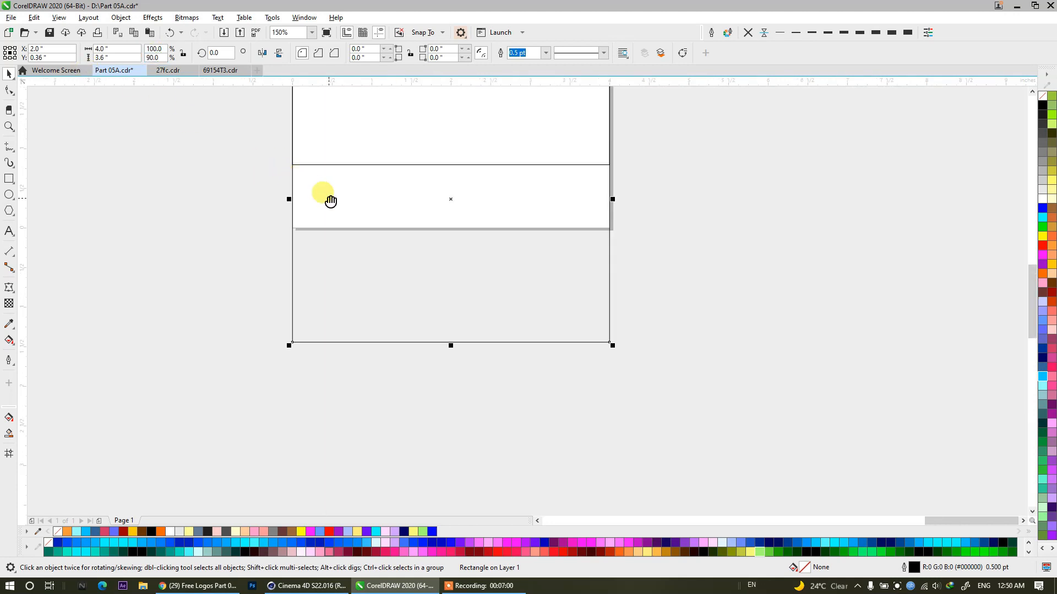
Set the height scale of the bottom strip to 19%.
click(155, 57)
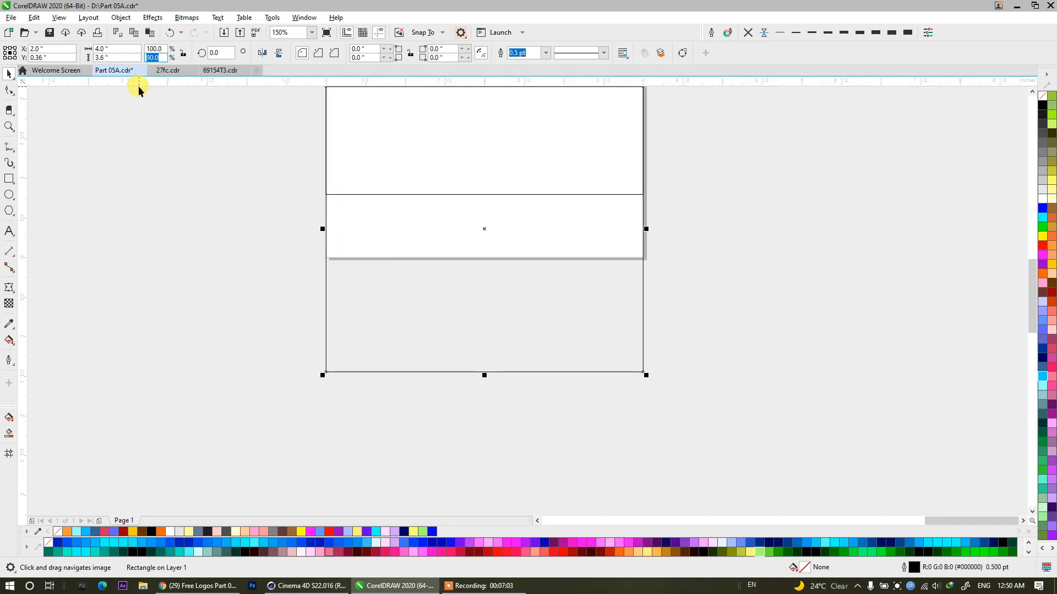
text(19)
key(Return)
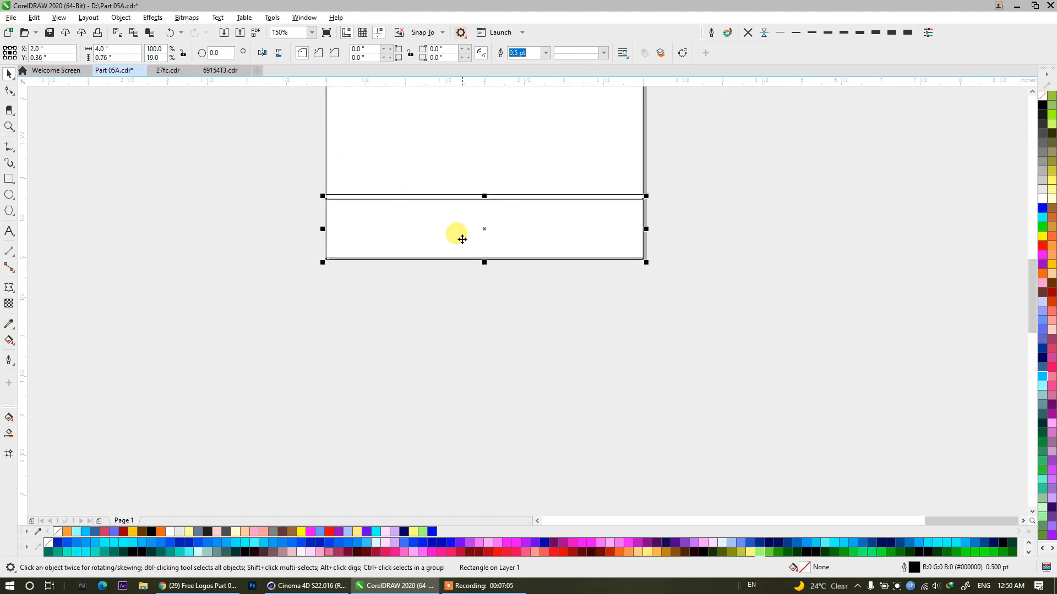
Move the 19% strip so that its lower-left corner snaps to the page's lower-left corner.
scroll(461, 239, up, 2)
drag(462, 239, 666, 250)
drag(209, 358, 596, 391)
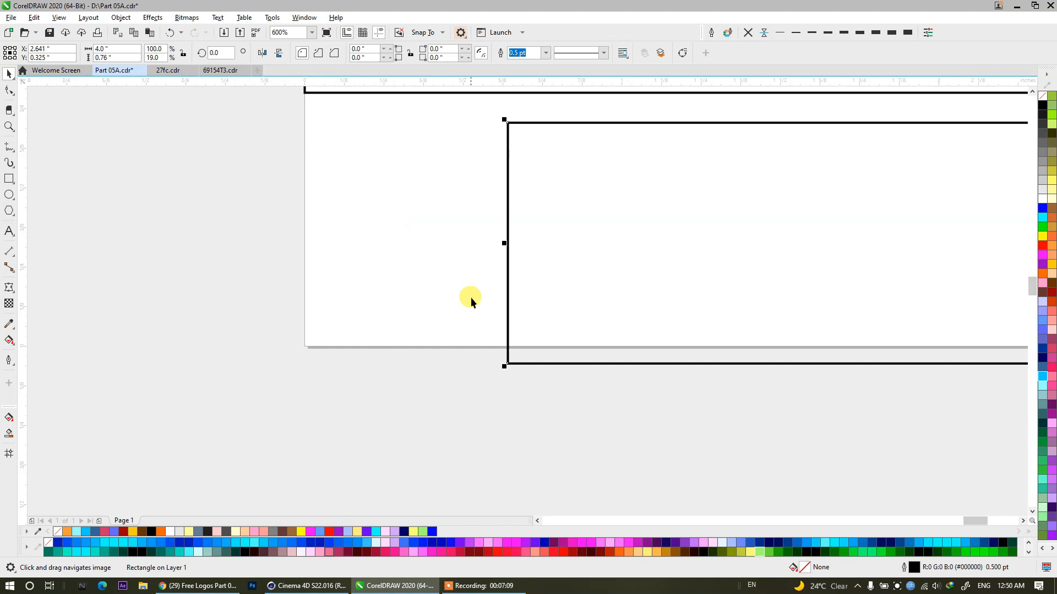
drag(505, 364, 305, 349)
scroll(258, 369, down, 1)
drag(416, 329, 369, 397)
scroll(334, 413, down, 2)
scroll(334, 414, up, 1)
drag(369, 259, 379, 281)
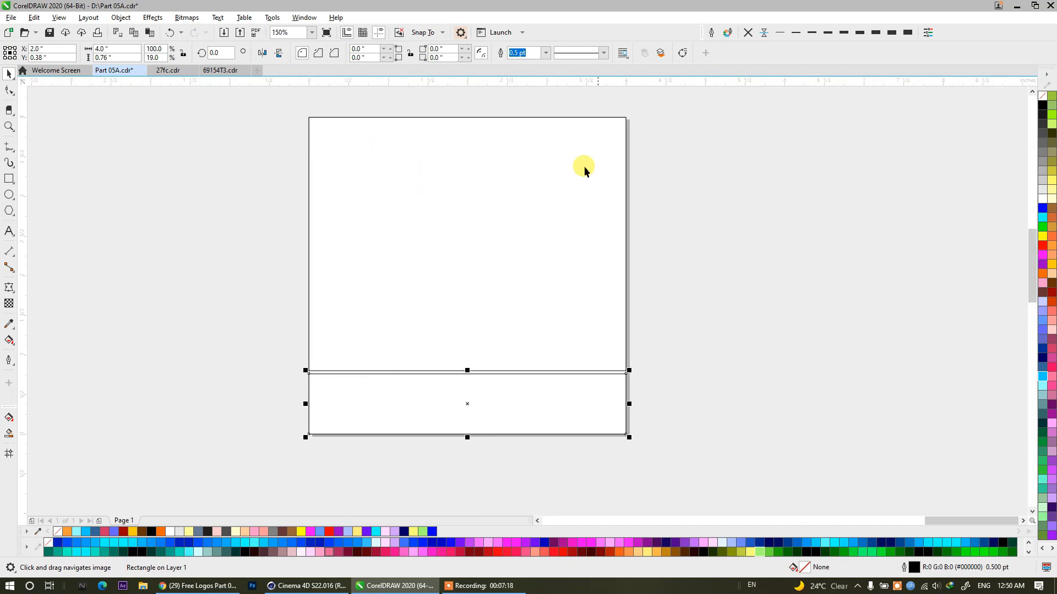
Fill the upper rectangle blue and the bottom strip red, and remove the outlines of both.
click(398, 143)
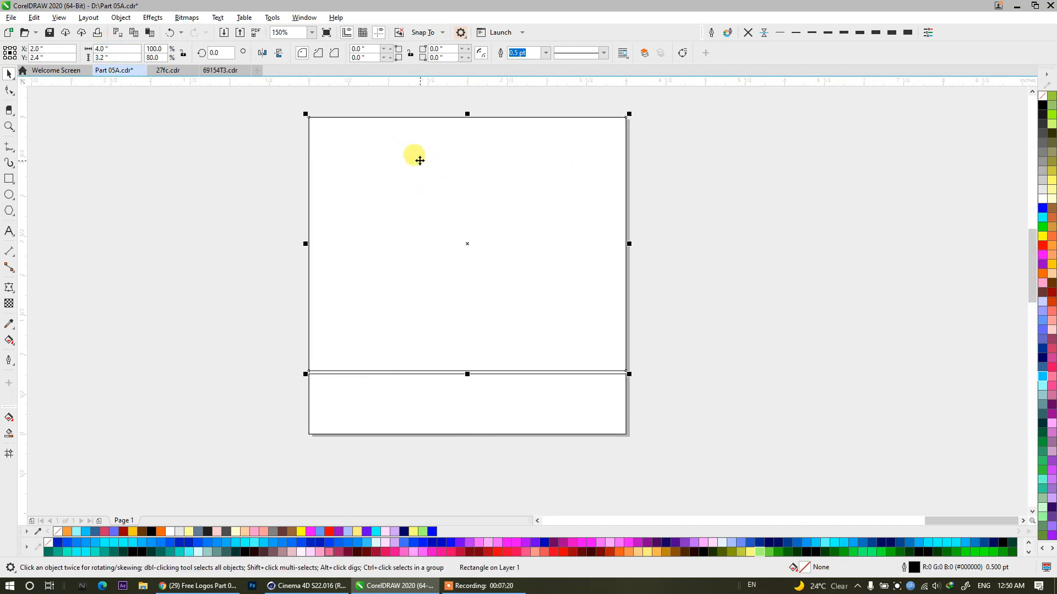
click(363, 416)
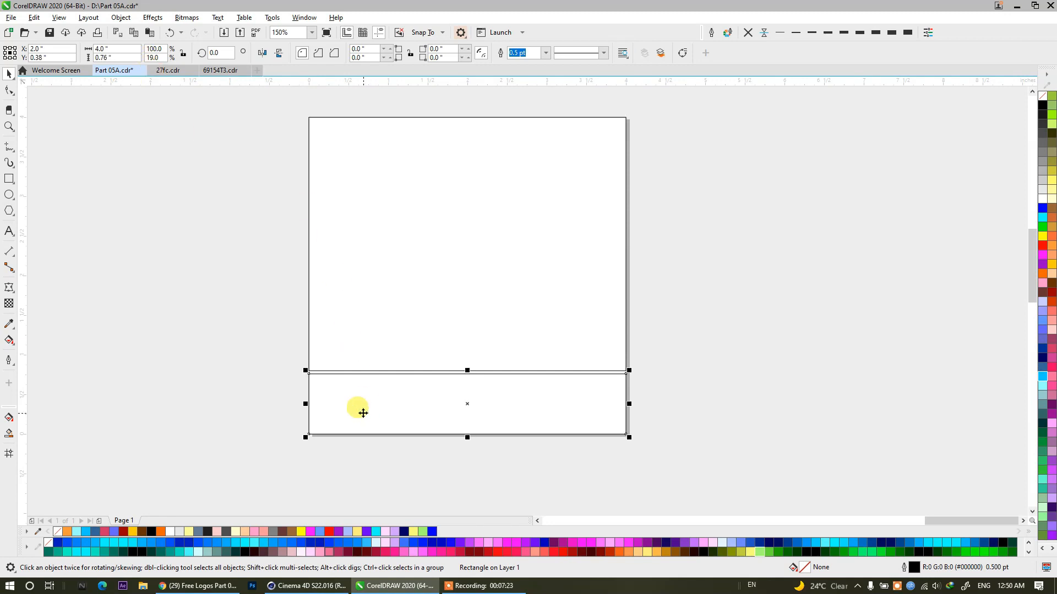
click(278, 394)
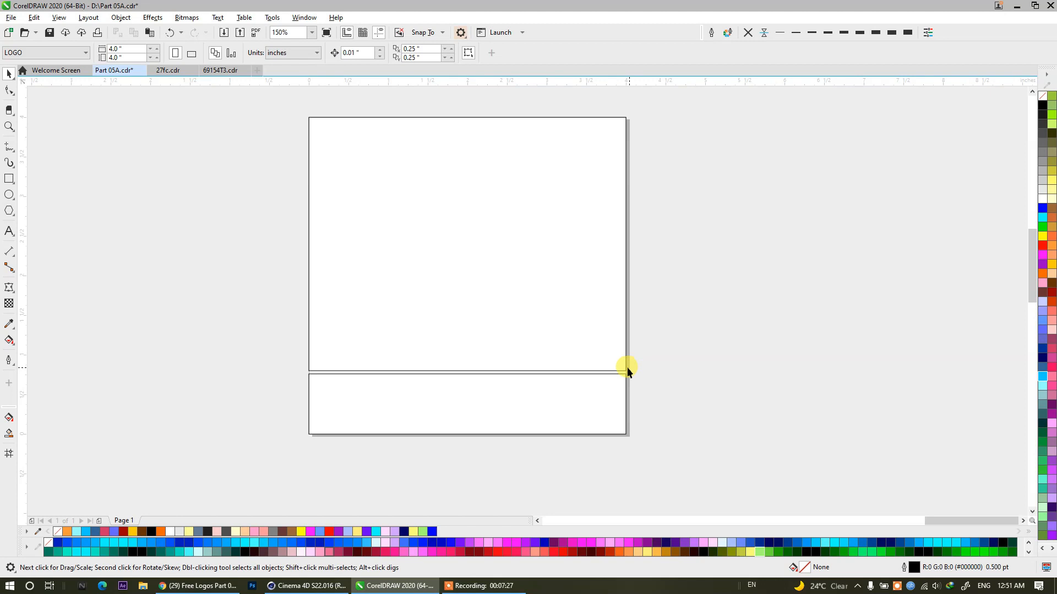
click(321, 262)
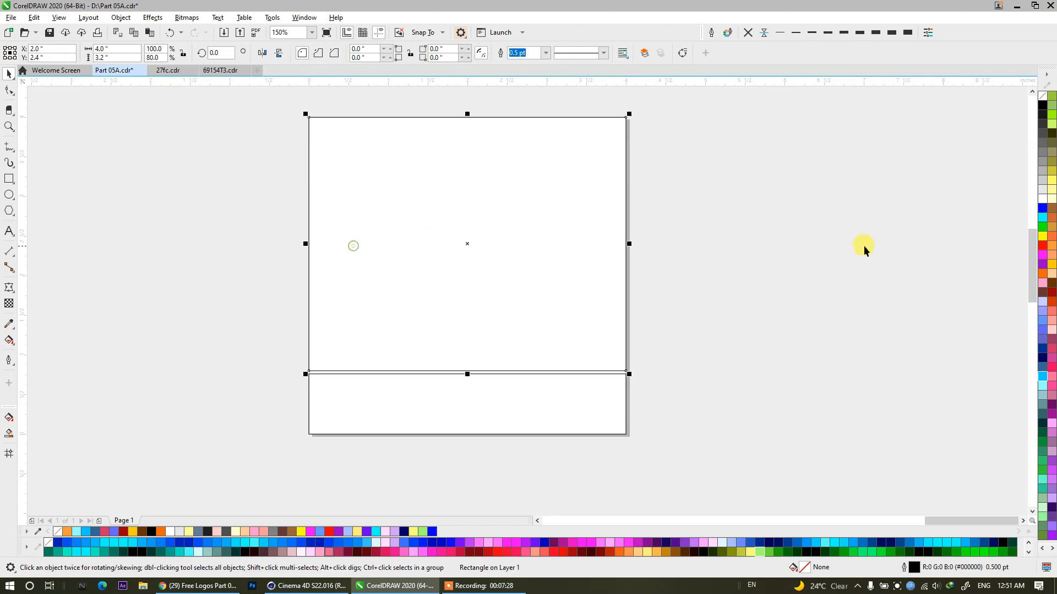
click(1042, 207)
click(524, 397)
click(1043, 199)
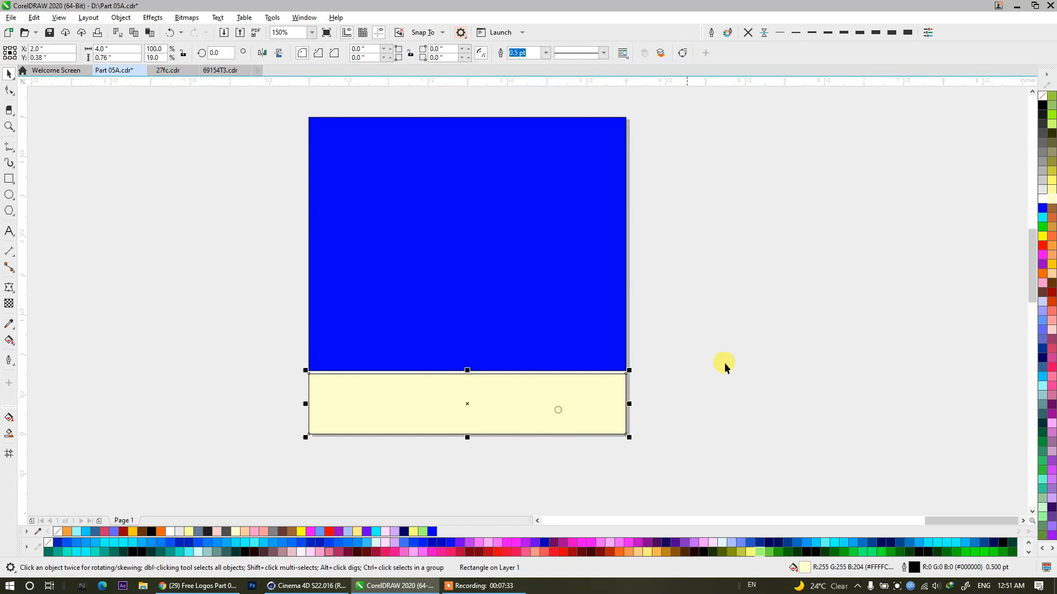
click(1042, 245)
click(89, 284)
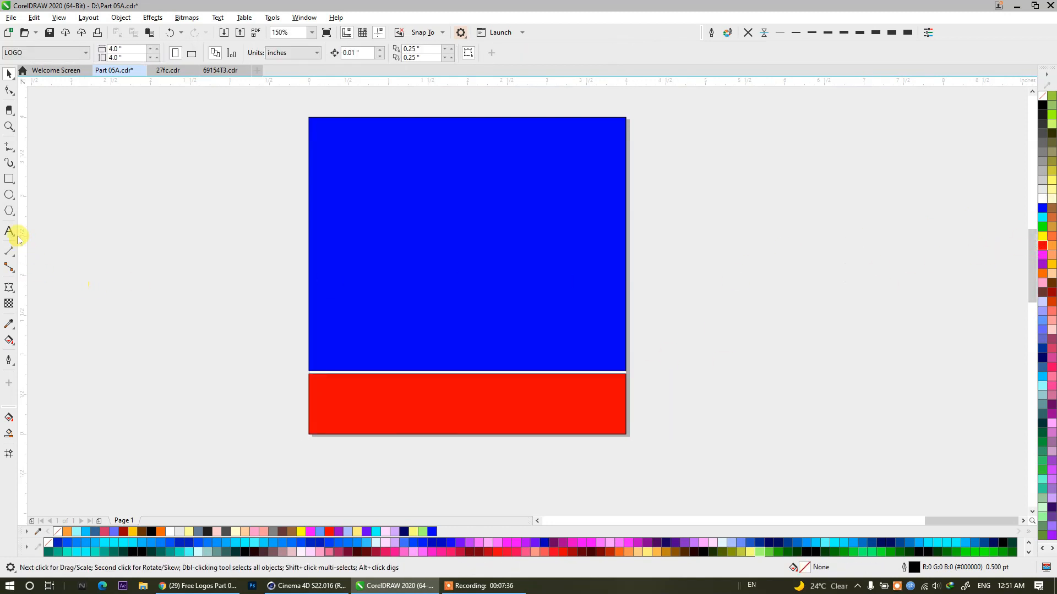
drag(286, 102, 655, 446)
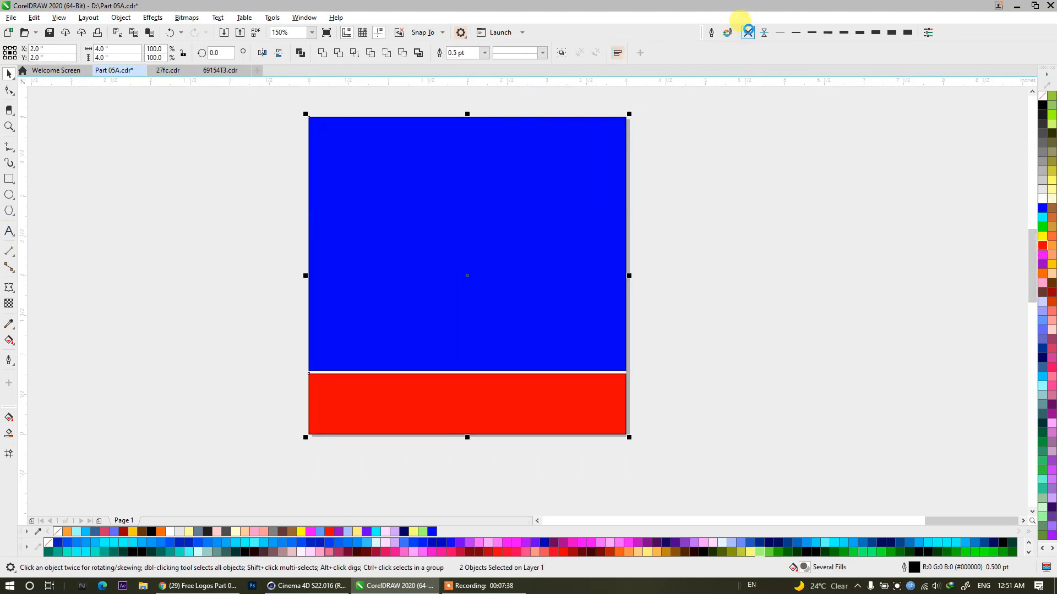
Paste "Betak Tv" as artistic text beside the page and put "Tv" on a second line.
click(9, 231)
click(642, 220)
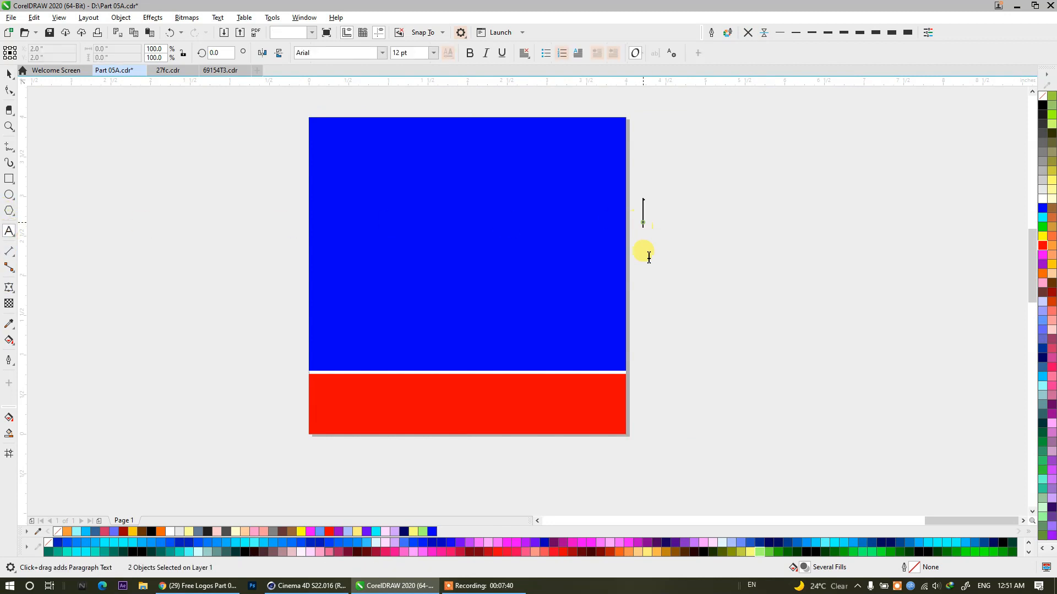
text(Betak Tv)
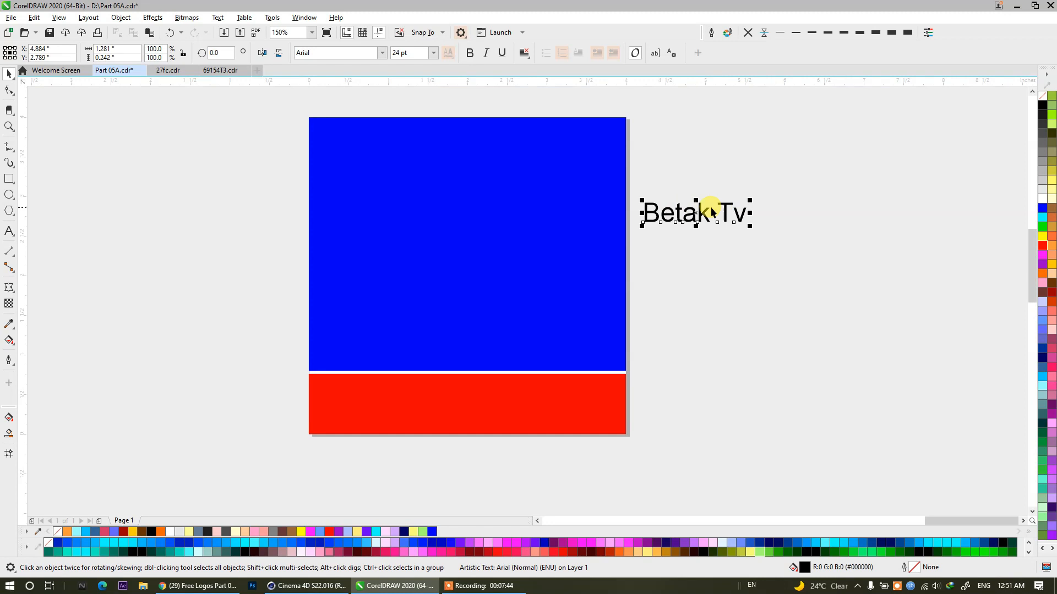
drag(727, 230, 765, 255)
double_click(752, 253)
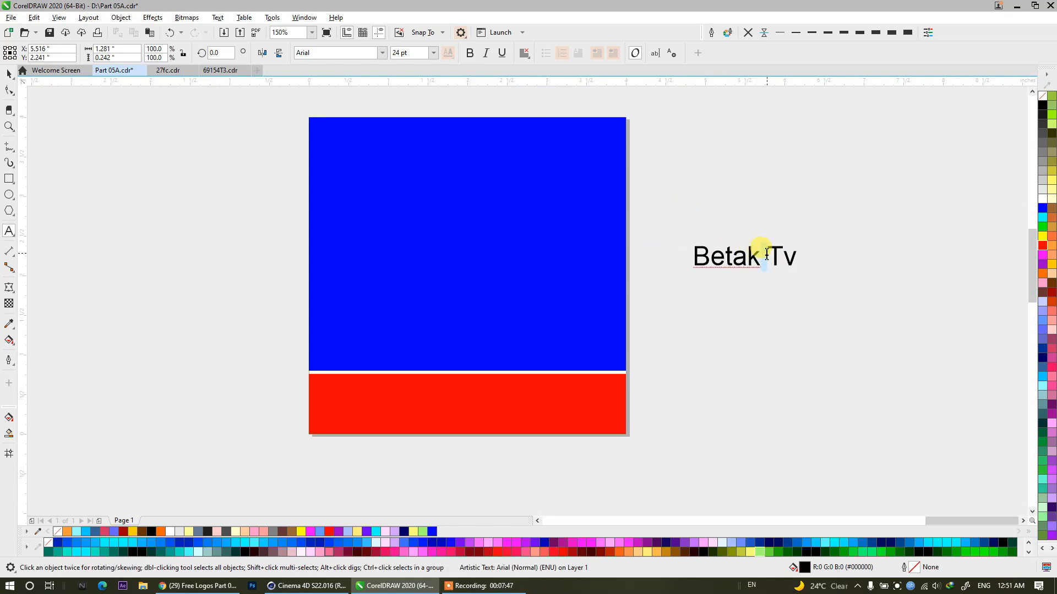
key(Return)
click(9, 73)
Change the text's case to UPPERCASE and break its two lines apart into separate text objects.
click(218, 18)
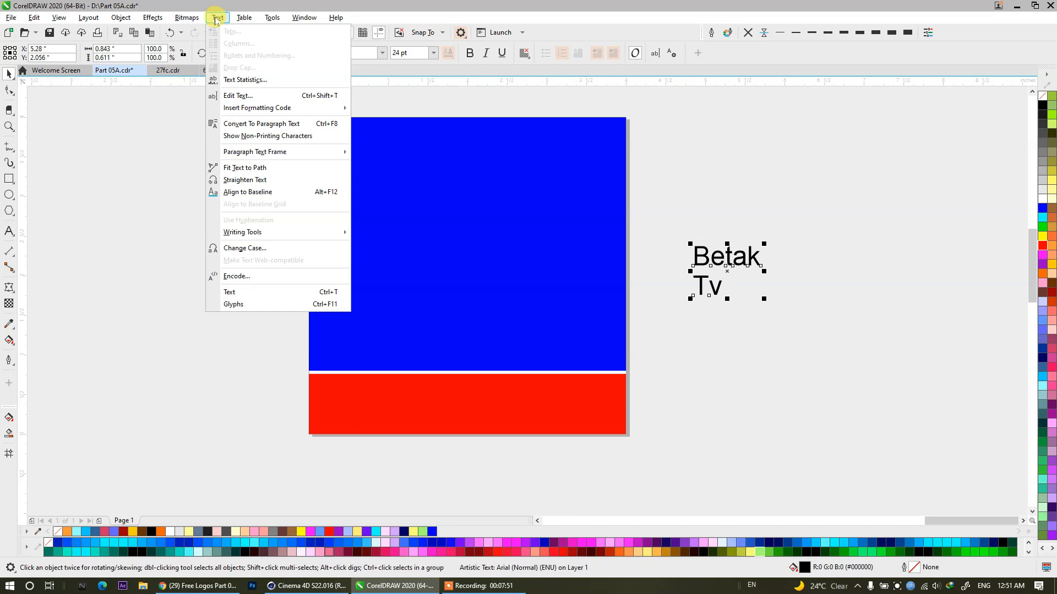
click(246, 248)
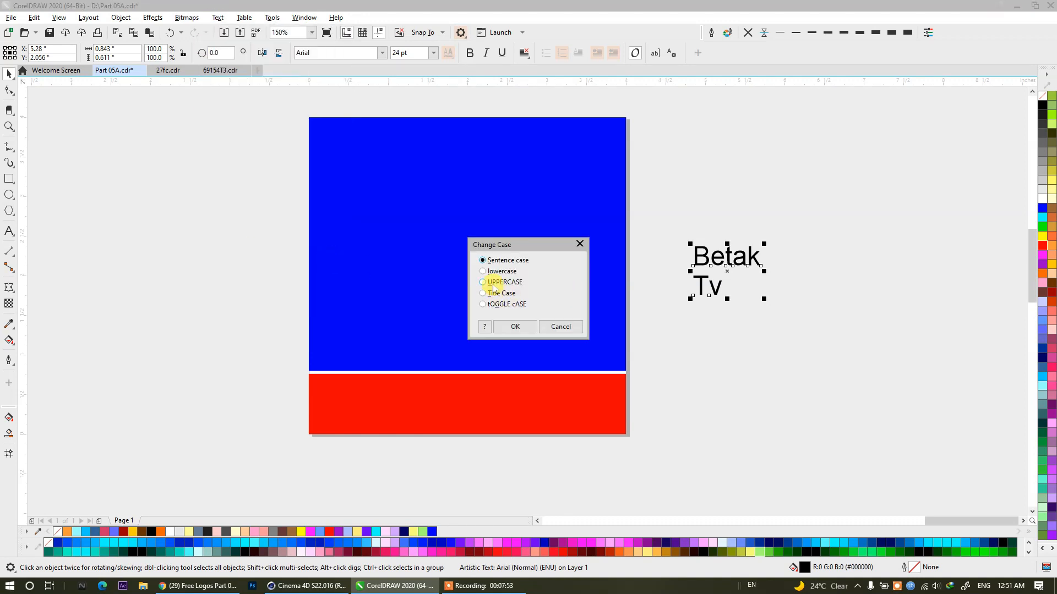
click(515, 327)
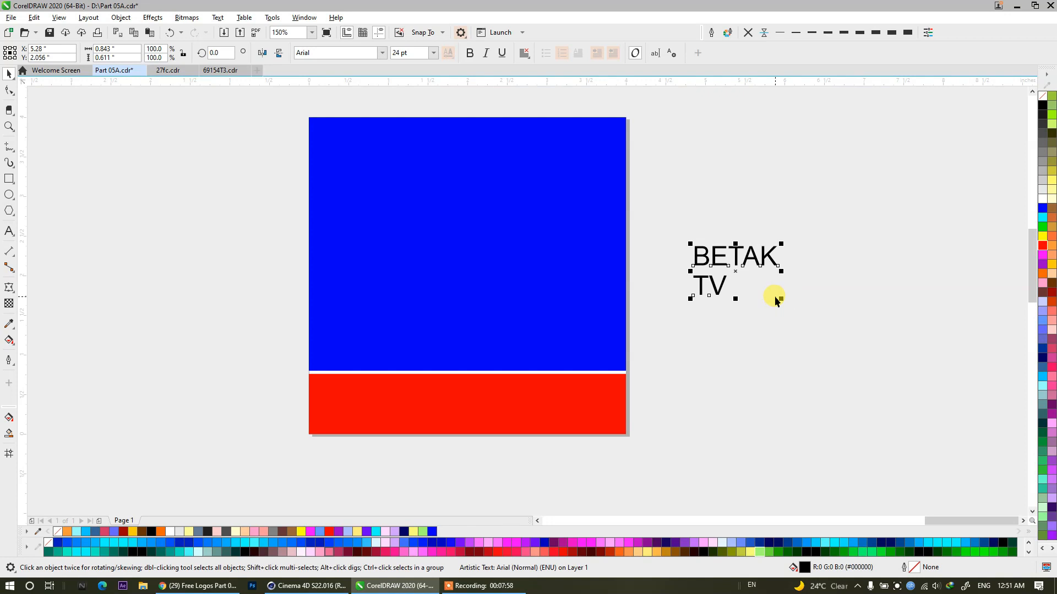
key(ctrl+k)
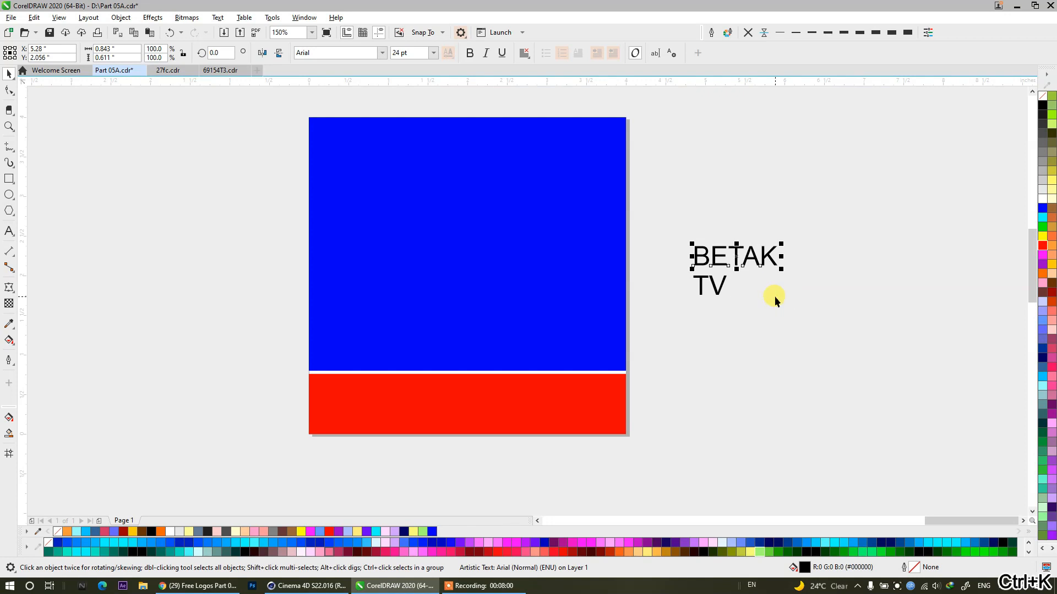
Center BETAK in the blue rectangle and enlarge it proportionally from its center to about 335%.
key(p)
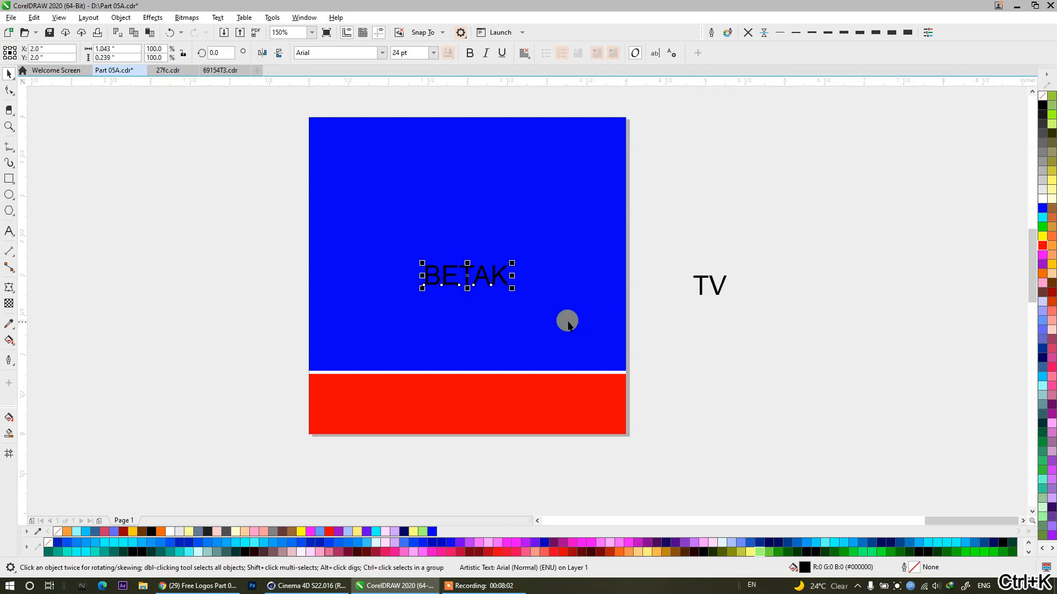
shift+click(545, 240)
key(c)
key(Escape)
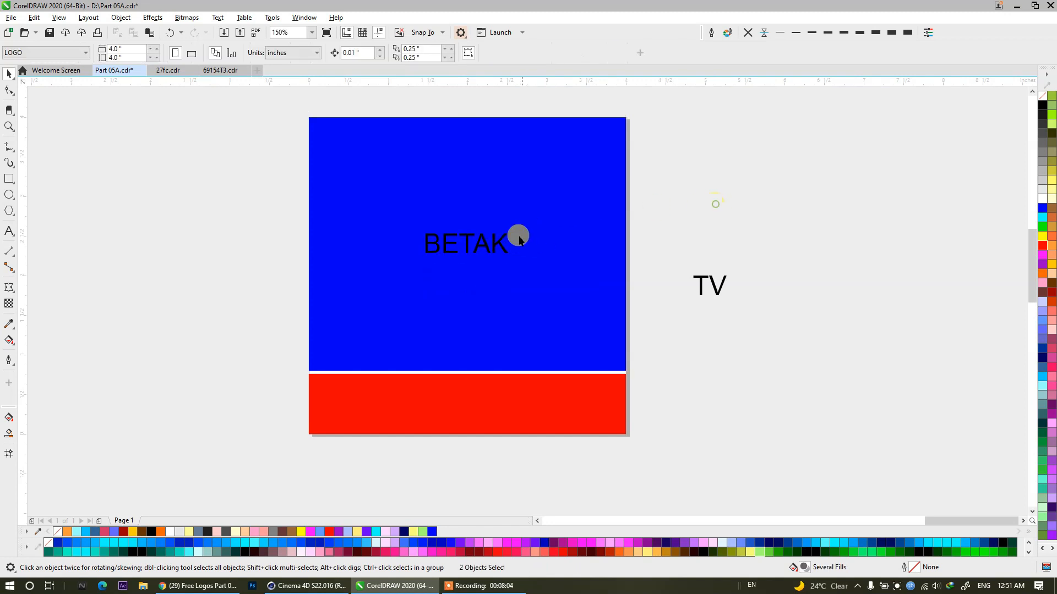
click(496, 244)
drag(503, 253, 599, 351)
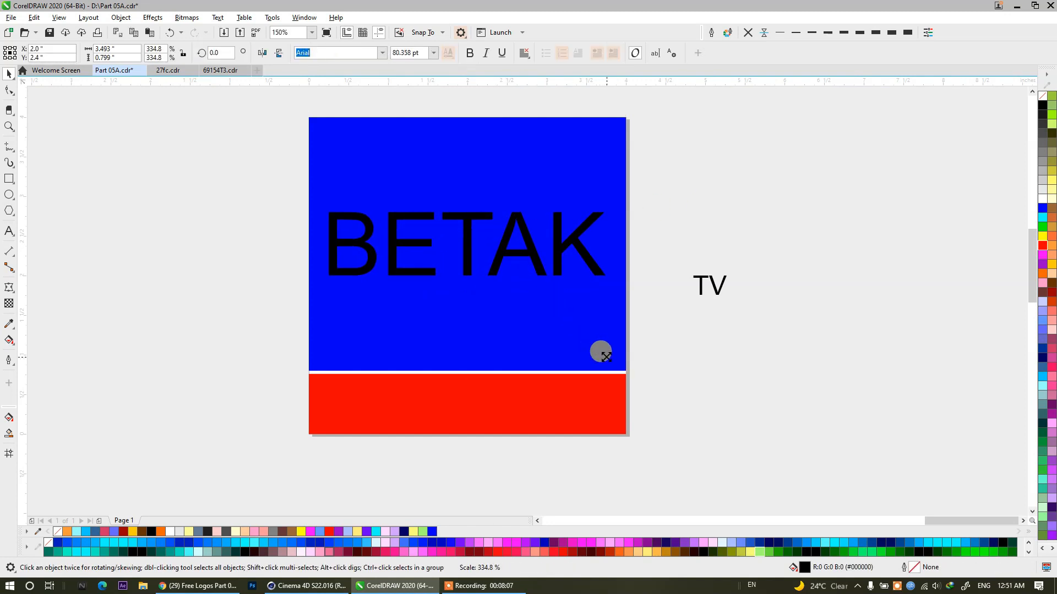
Center TV in the red strip and enlarge it proportionally from its center to about 269%.
click(712, 285)
shift+click(583, 379)
key(e)
key(c)
key(Escape)
click(468, 405)
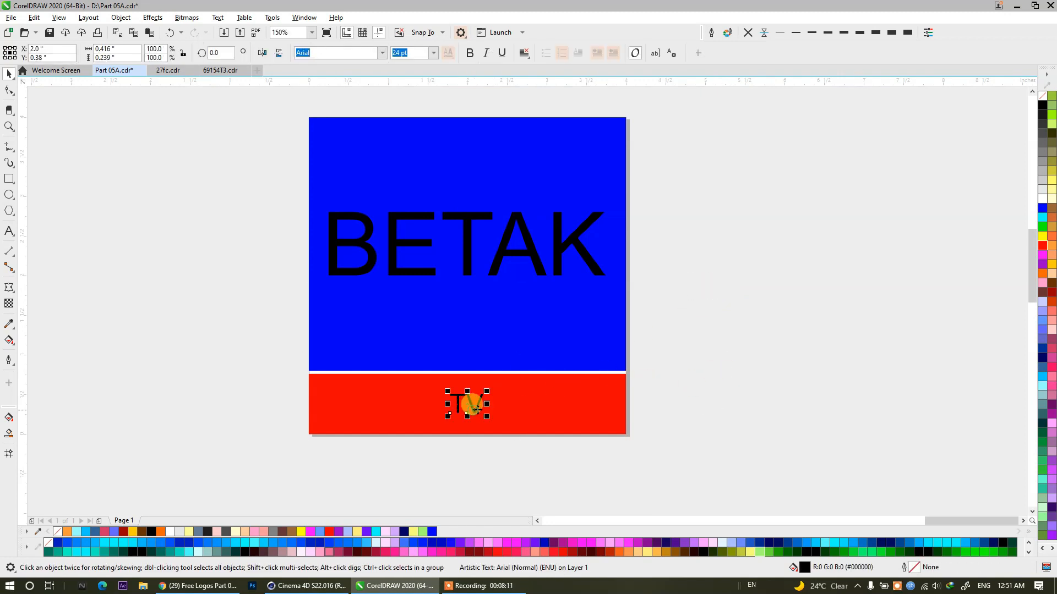
drag(484, 414, 514, 434)
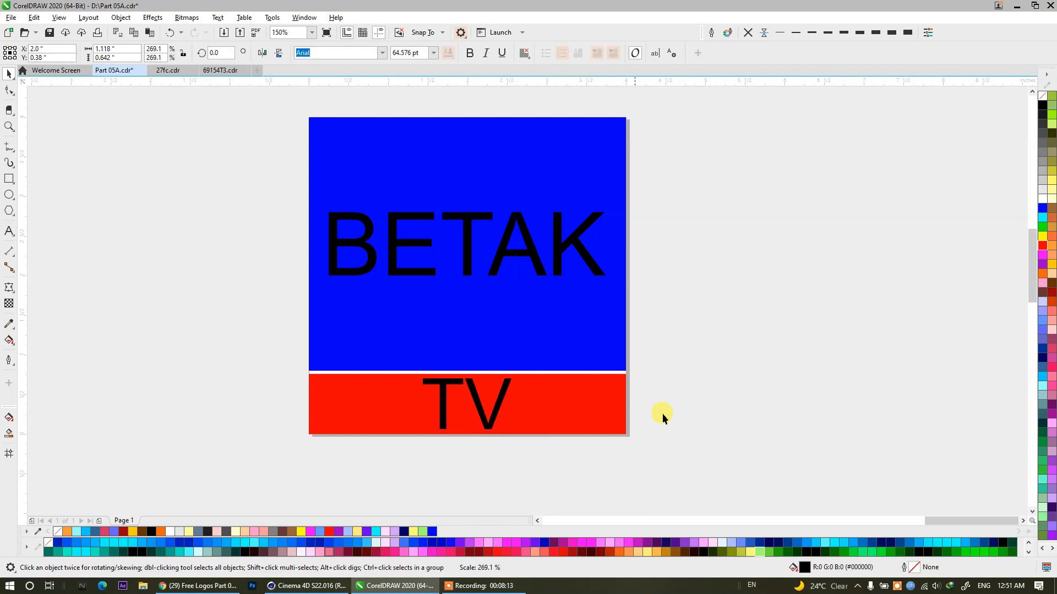
Fill both the BETAK and TV texts with white.
click(718, 396)
drag(712, 148, 318, 463)
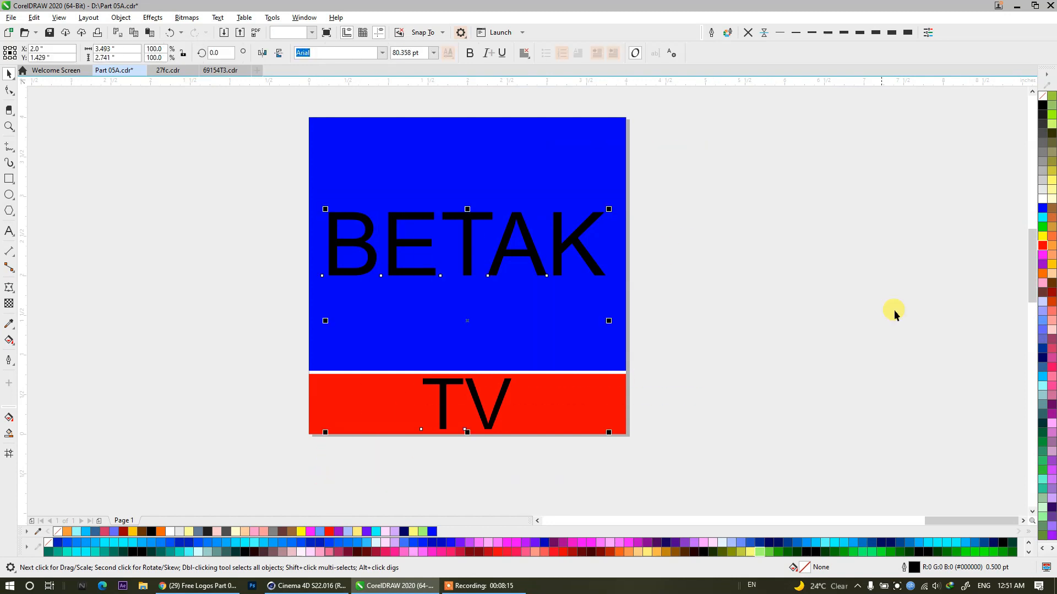
click(1040, 200)
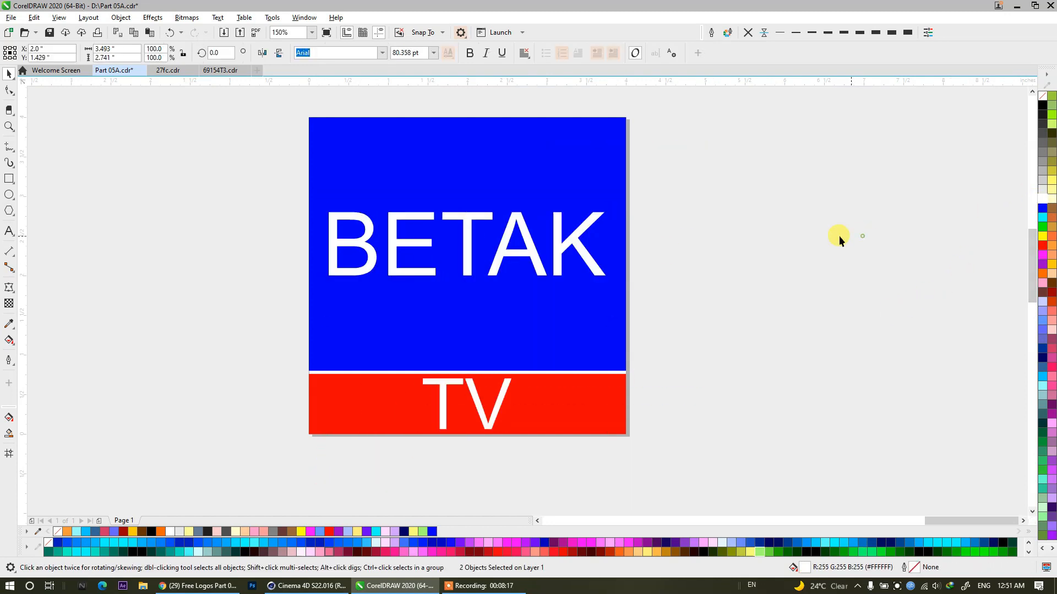
click(717, 237)
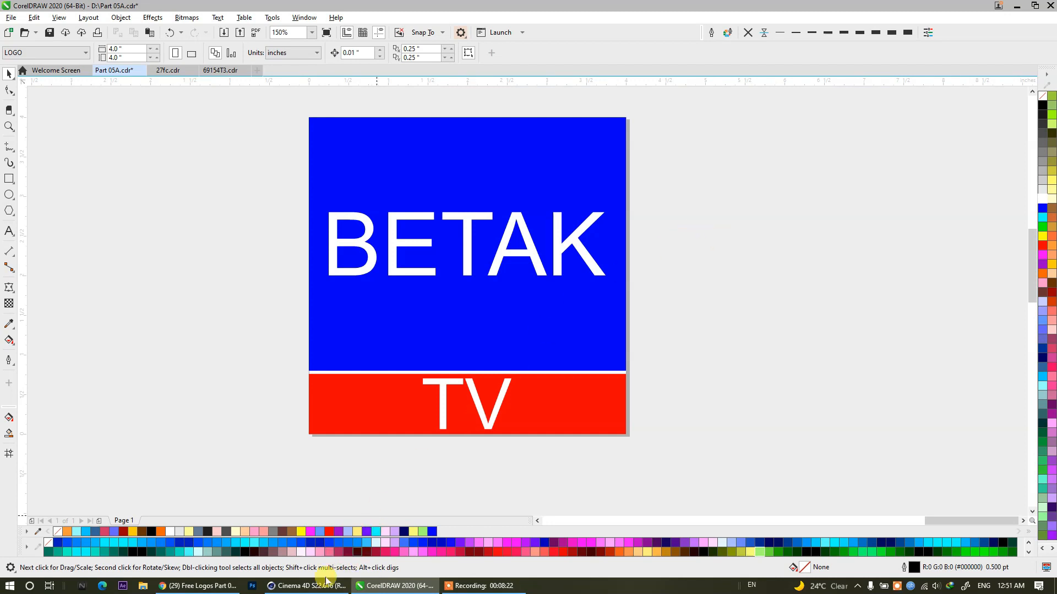
Translate "Betak" from English to Urdu with Google Translate in the browser, then return to CorelDRAW.
click(391, 249)
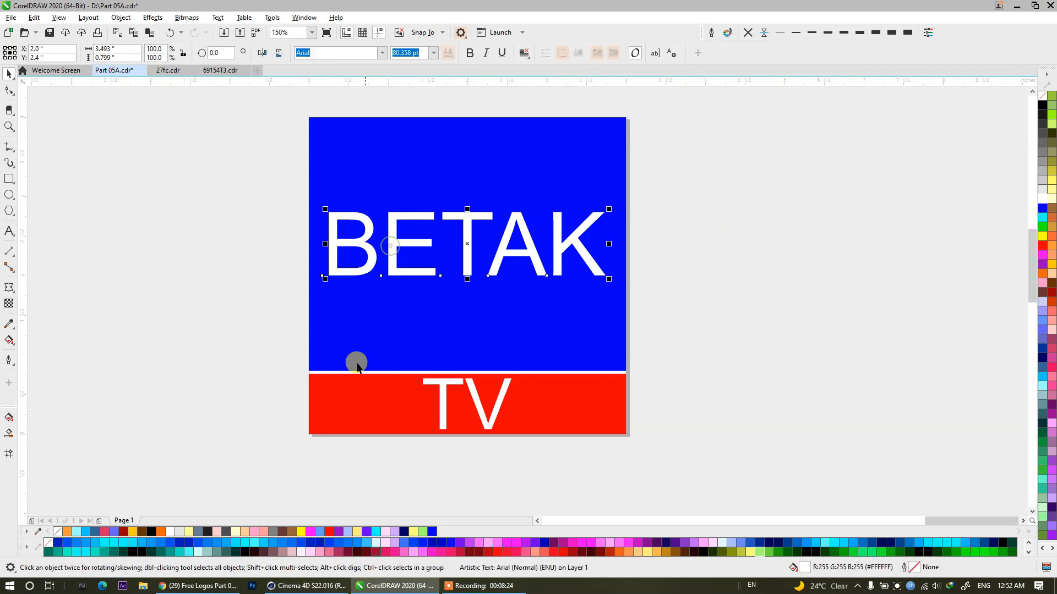
click(198, 586)
click(675, 9)
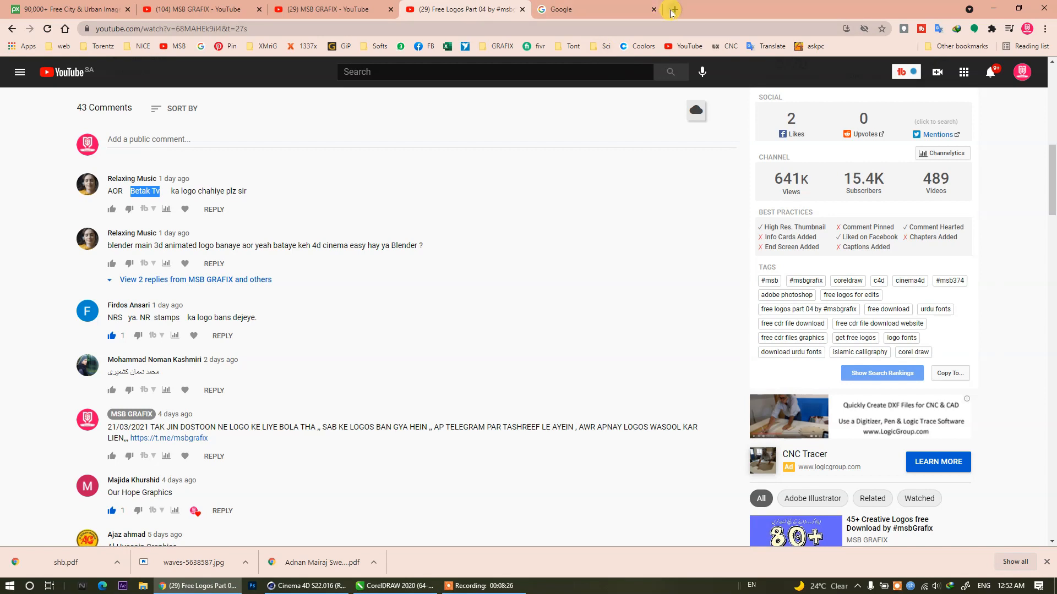
click(768, 46)
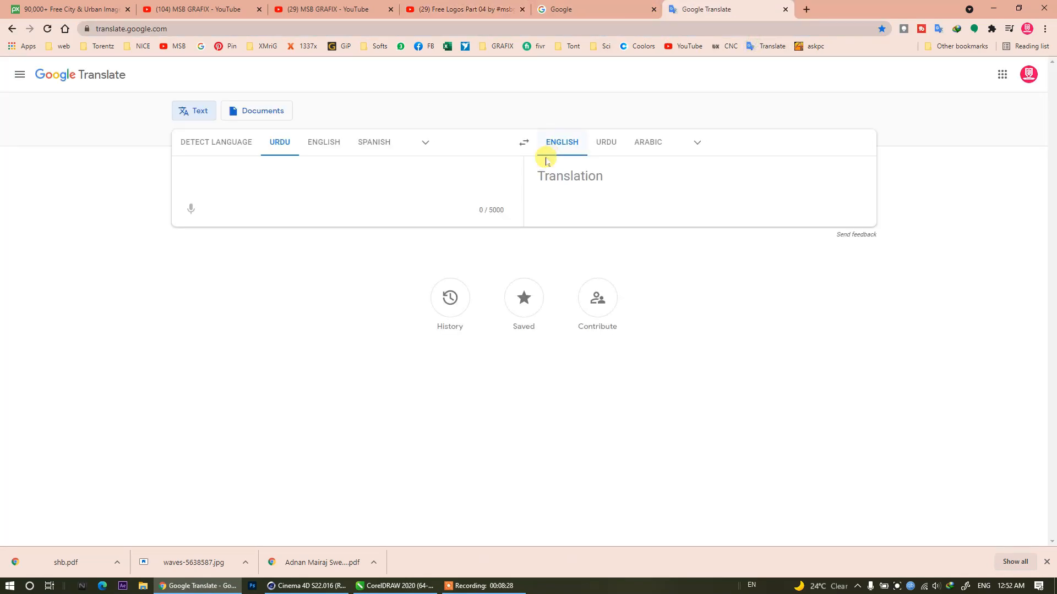
click(317, 140)
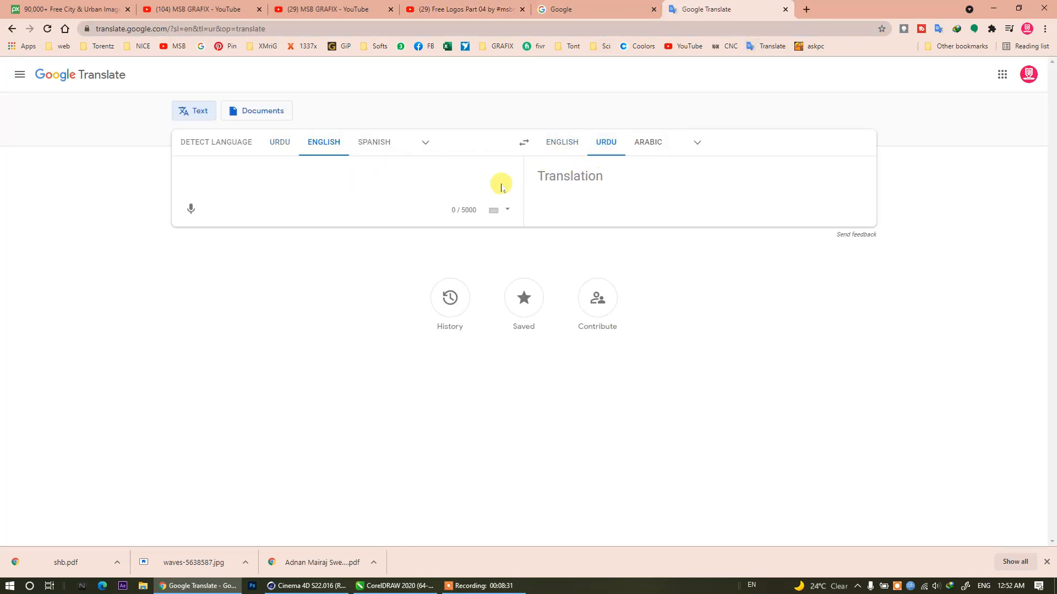
text(Betak Tv)
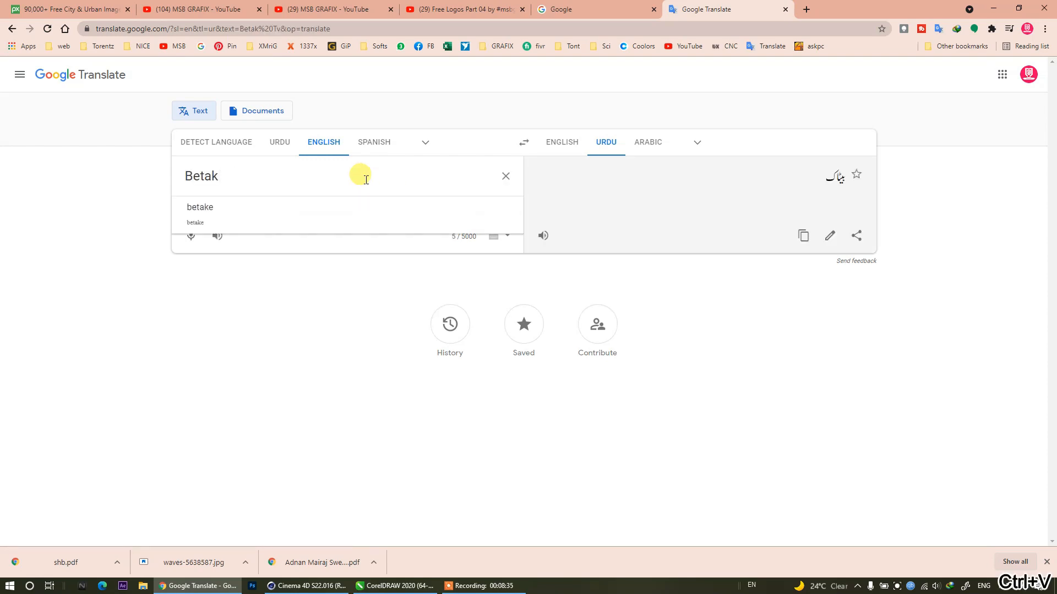
key(Return)
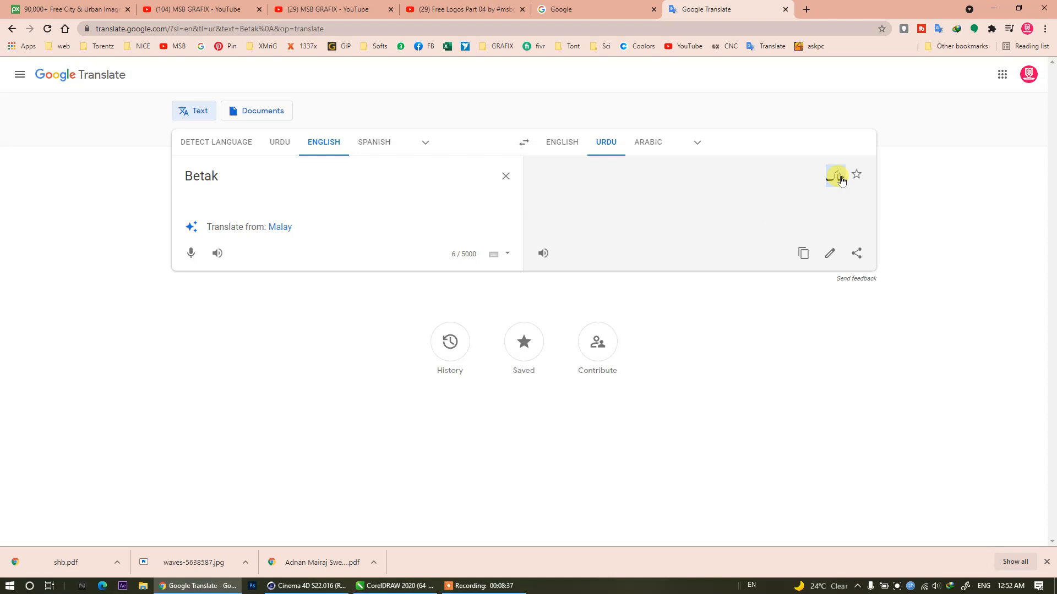
click(543, 253)
click(999, 8)
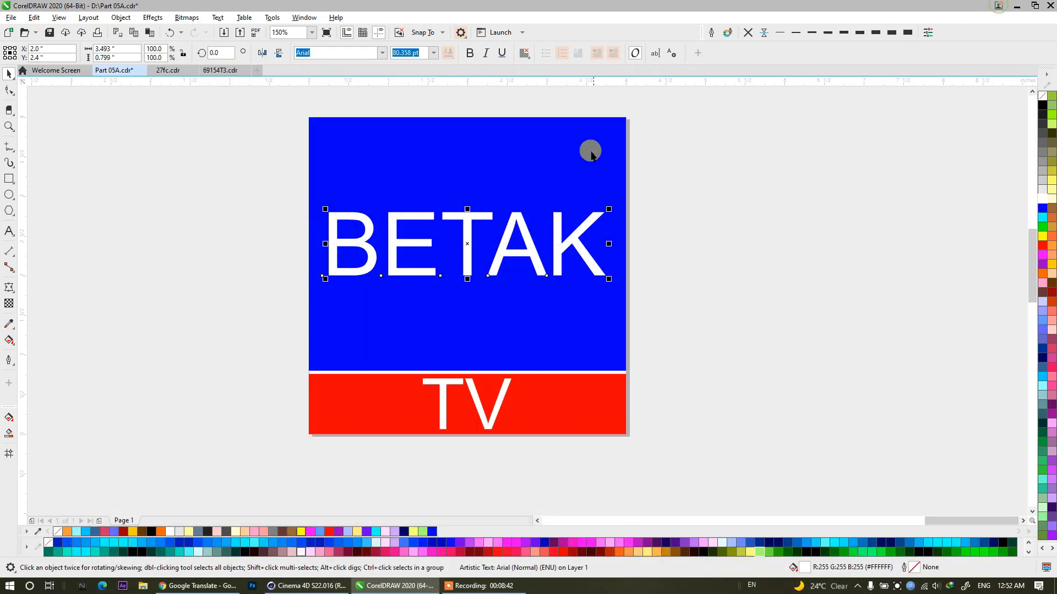
Make the BETAK text bold, previewing other typefaces but keeping Arial.
click(470, 52)
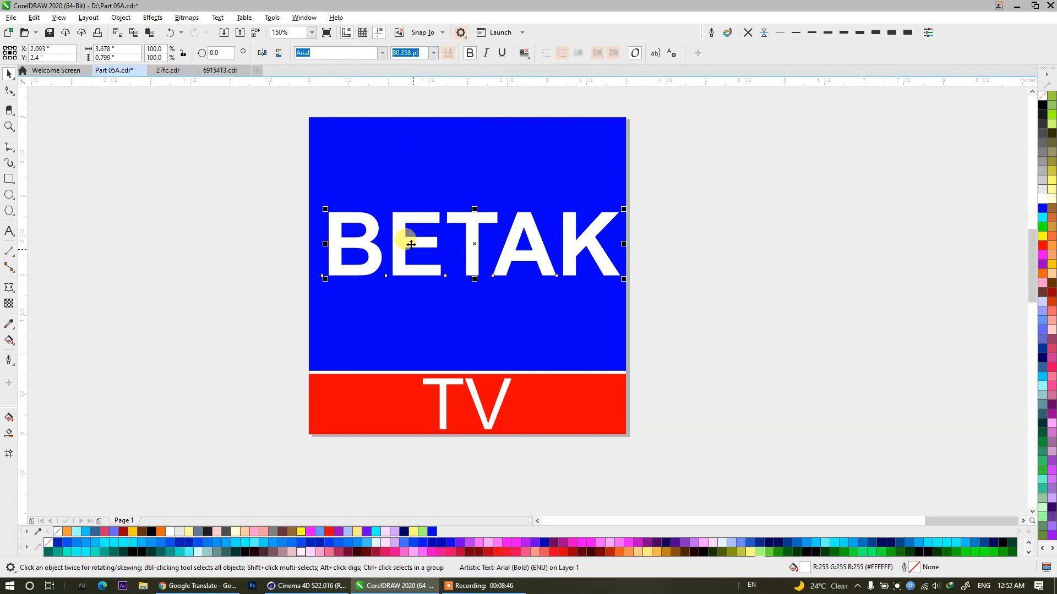
click(381, 53)
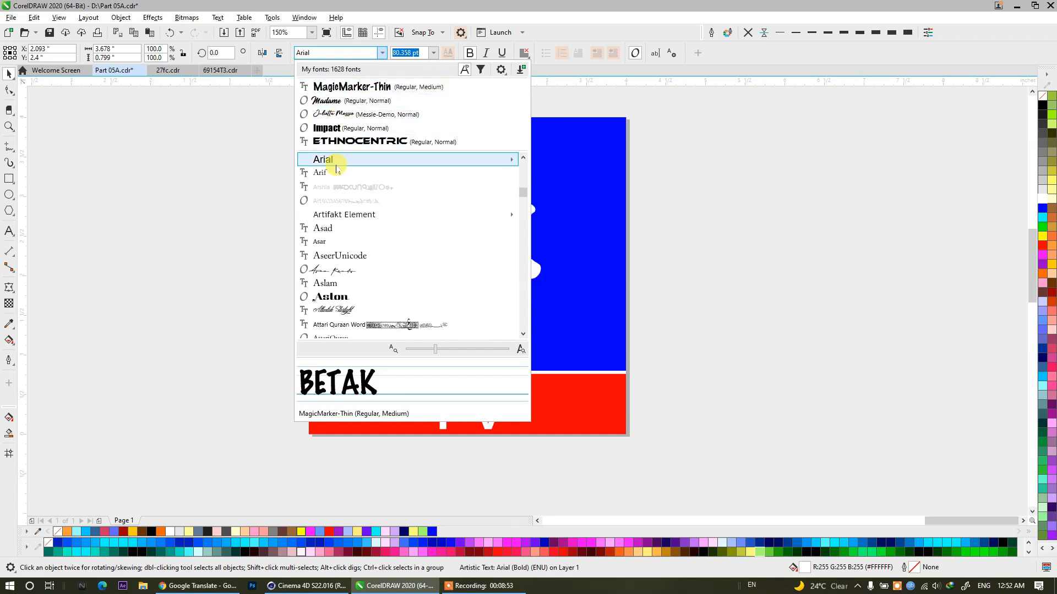
click(724, 227)
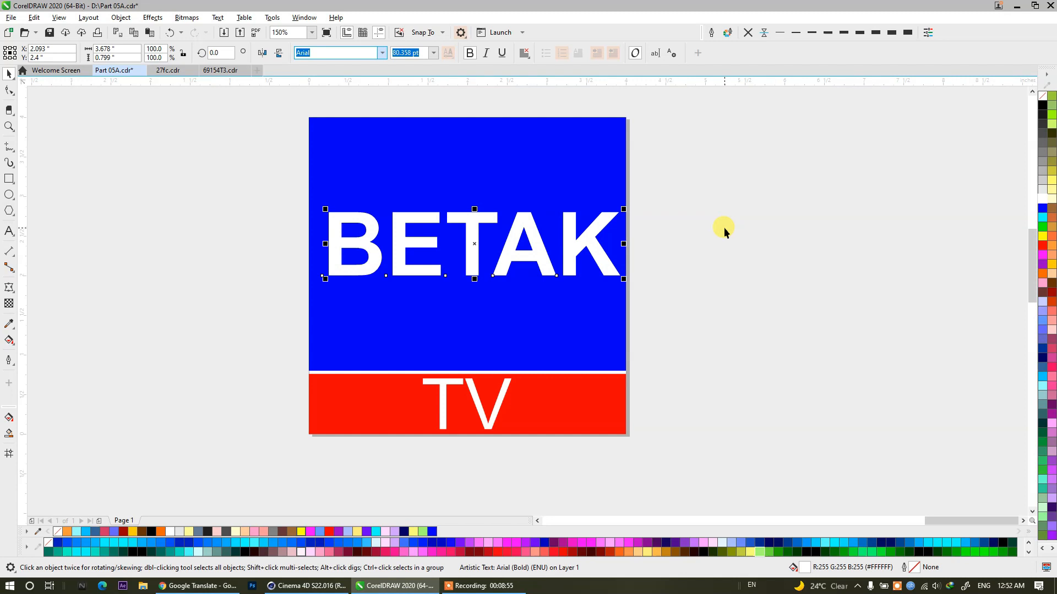
click(724, 227)
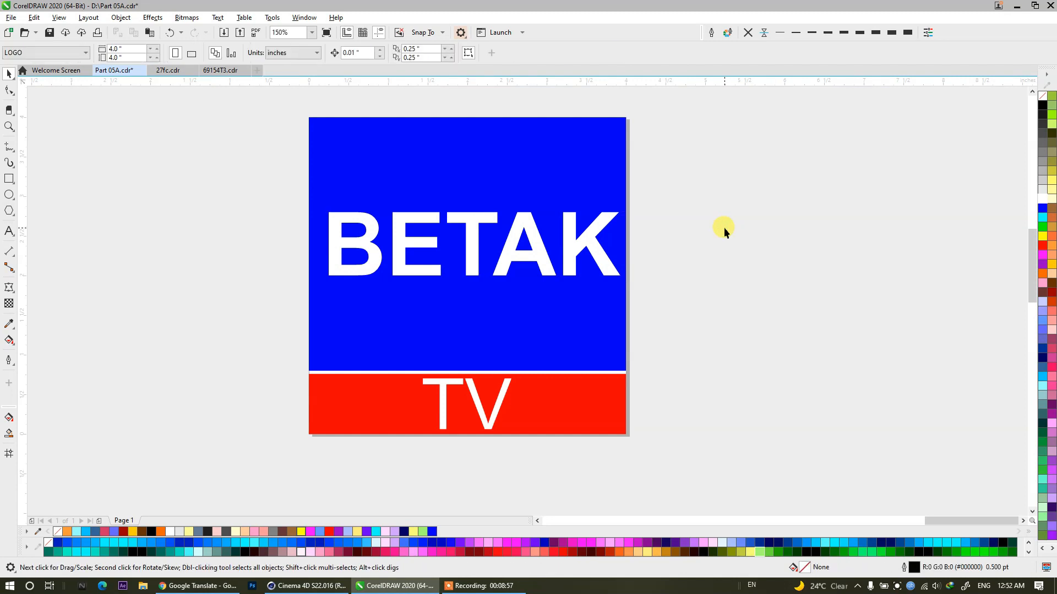
Place a copy of BETAK to the right of the page, fill it with light orange #FF9966 and convert it to curves.
click(471, 230)
drag(465, 250, 671, 251)
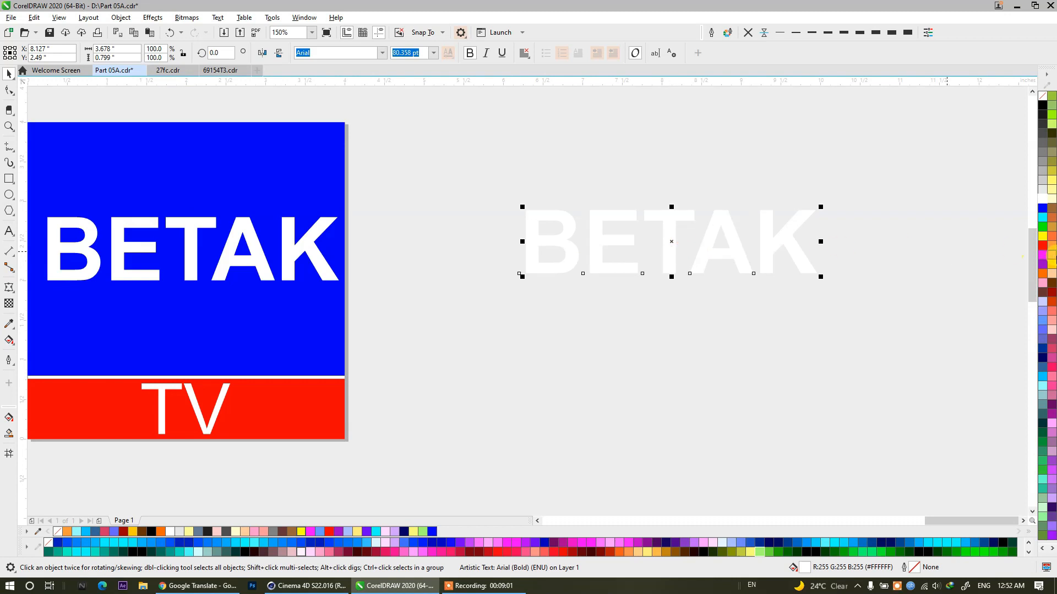
click(1054, 255)
drag(794, 246, 567, 245)
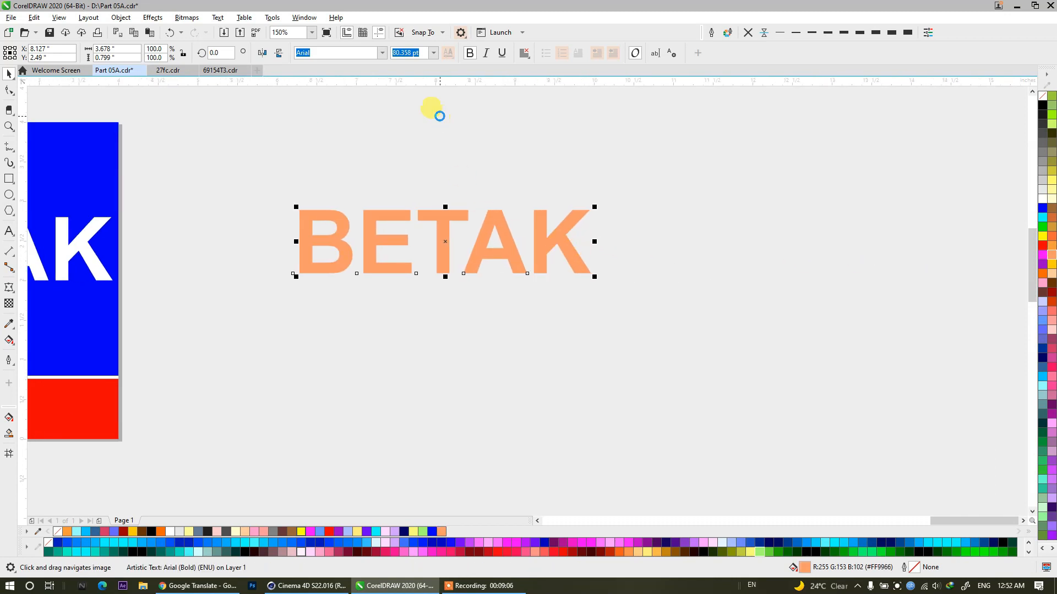
key(ctrl+q)
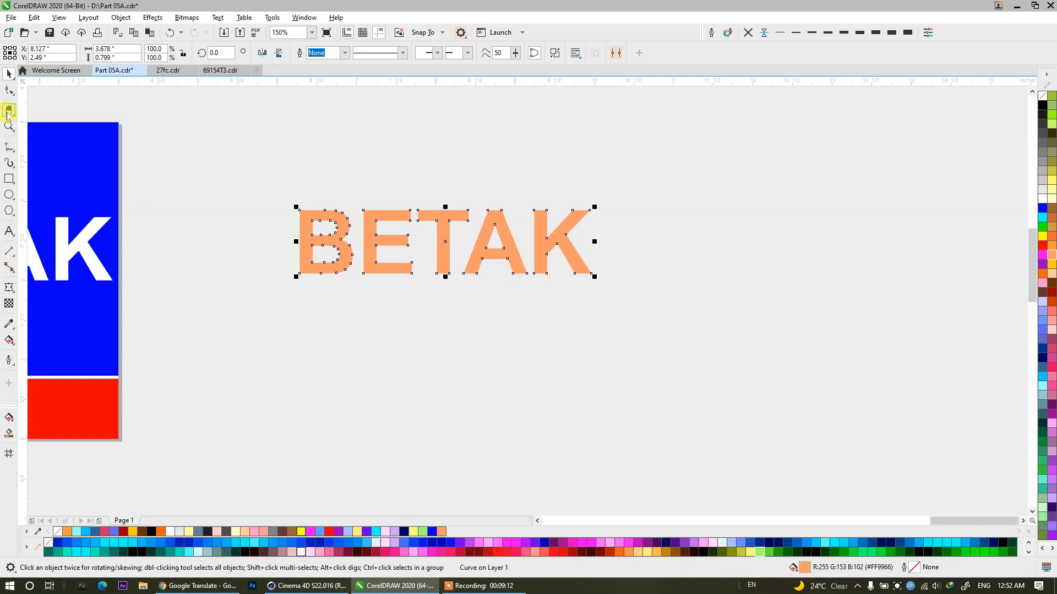
Break the orange BETAK curve apart into separate letters and recombine the B and the A with their counters.
click(554, 52)
drag(241, 160, 356, 305)
click(300, 53)
drag(443, 128, 521, 285)
click(300, 53)
click(407, 222)
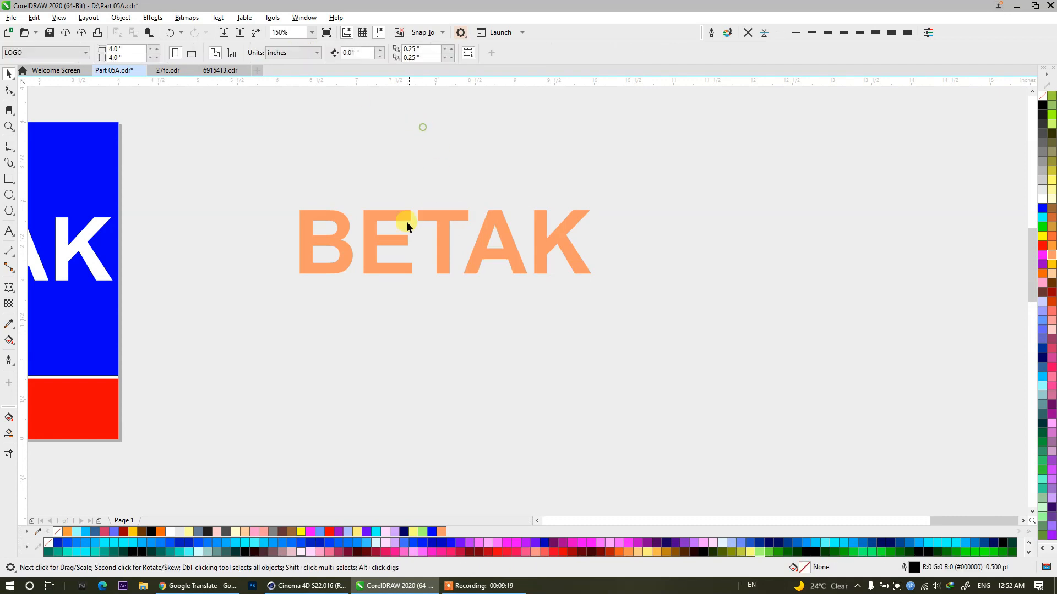
Raise the orange T by its crossbar's thickness and place a horizontal guideline along the crossbar's lower edge.
click(477, 233)
drag(455, 296, 446, 296)
click(412, 206)
click(435, 216)
drag(436, 216, 432, 199)
drag(373, 97, 429, 224)
scroll(444, 196, up, 2)
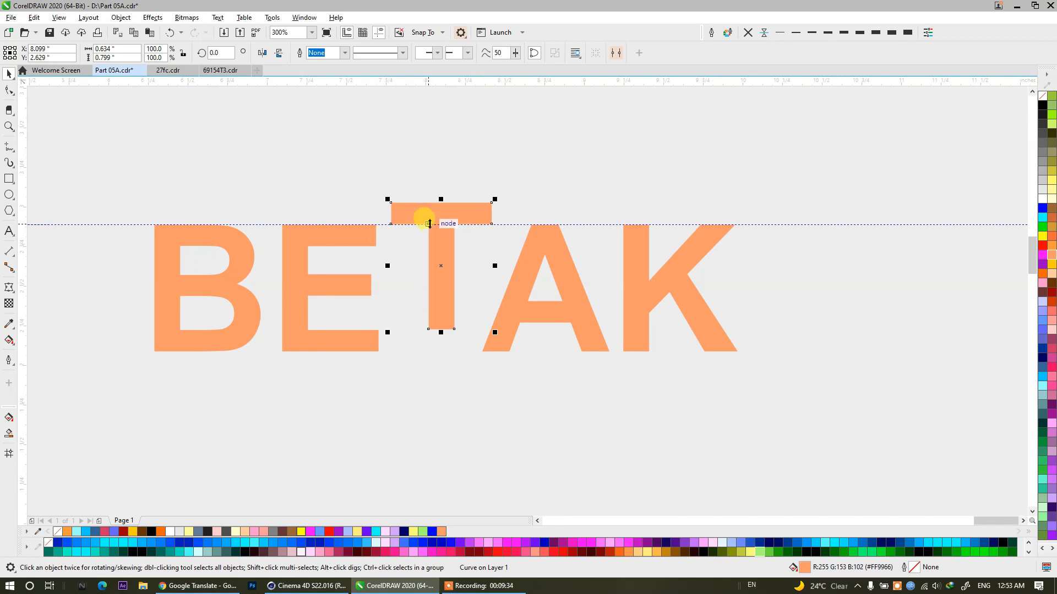
Extend the T's crossbar leftward over the B and E to the B's left edge by moving its end nodes.
key(F10)
drag(430, 243, 237, 224)
key(ctrl+z)
drag(355, 176, 410, 267)
drag(386, 224, 157, 208)
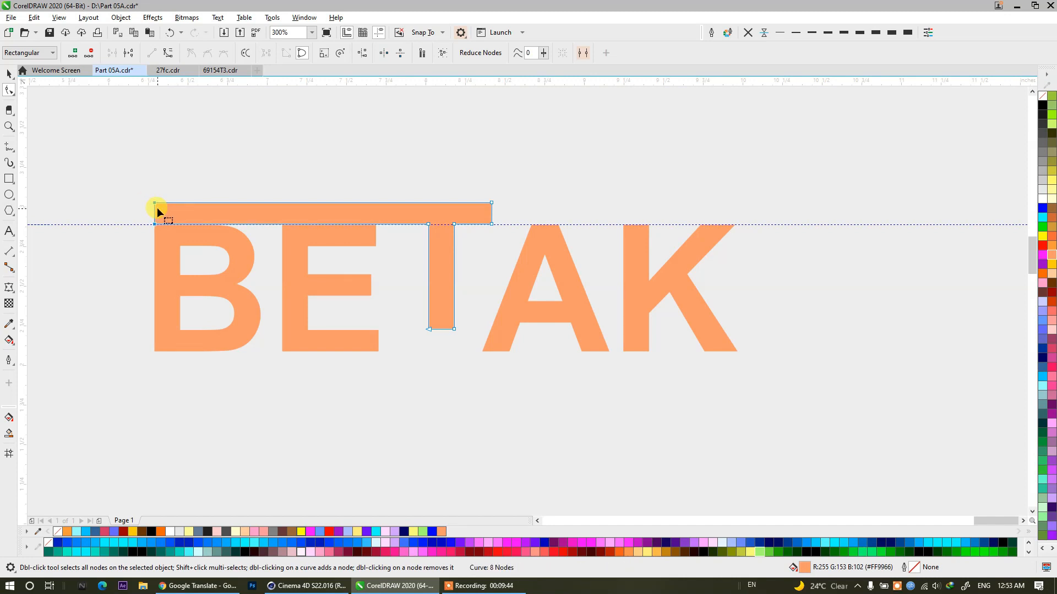
click(9, 74)
Lower the E until its bottom arm sits under a baseline guideline, and extend that arm rightward to the K's right edge.
click(295, 283)
drag(512, 225, 482, 351)
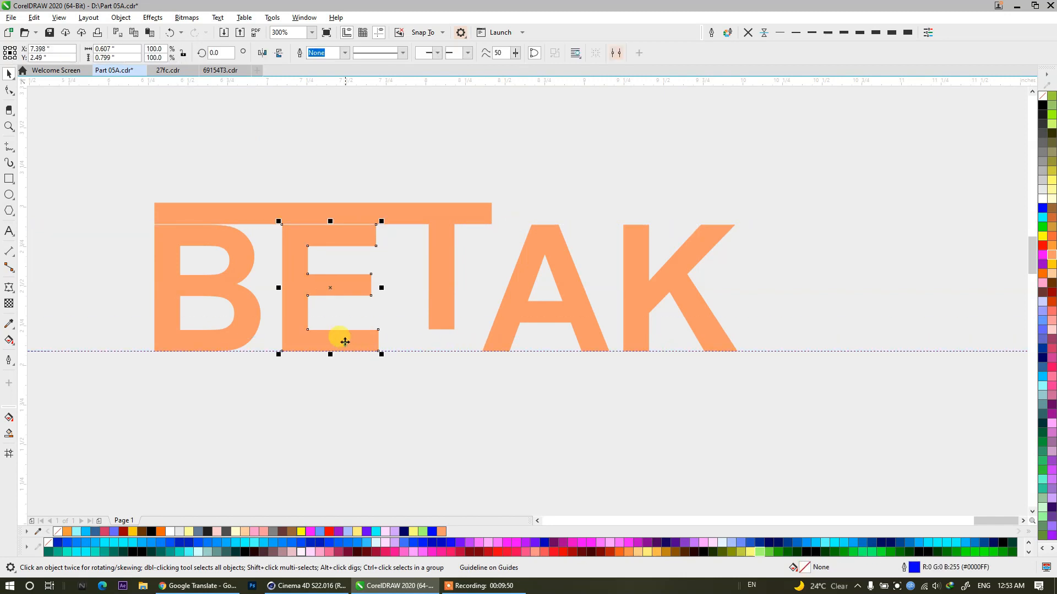
drag(319, 274, 321, 295)
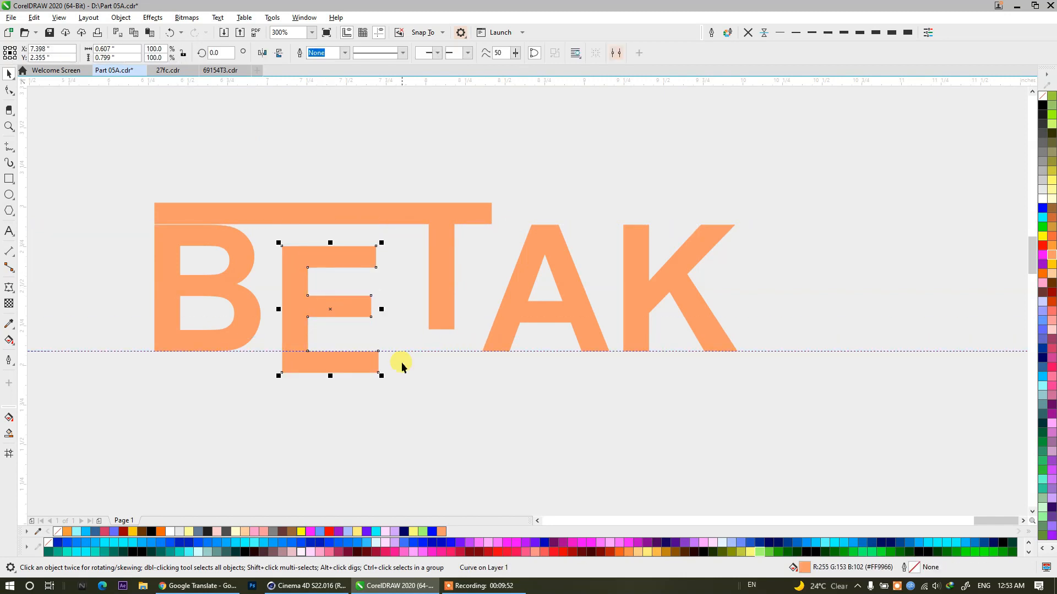
click(8, 90)
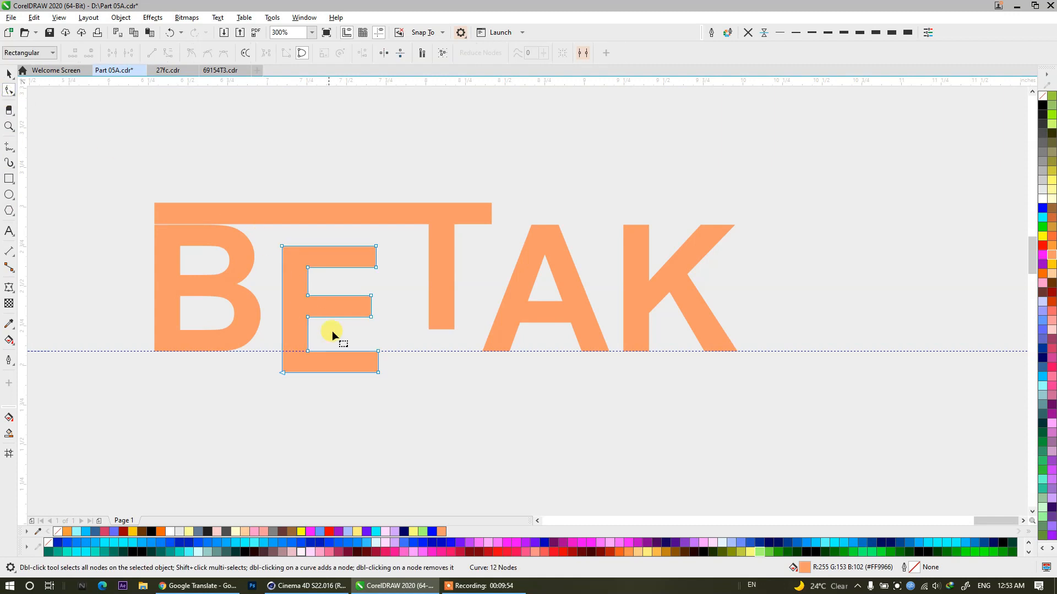
drag(392, 382, 739, 381)
click(8, 74)
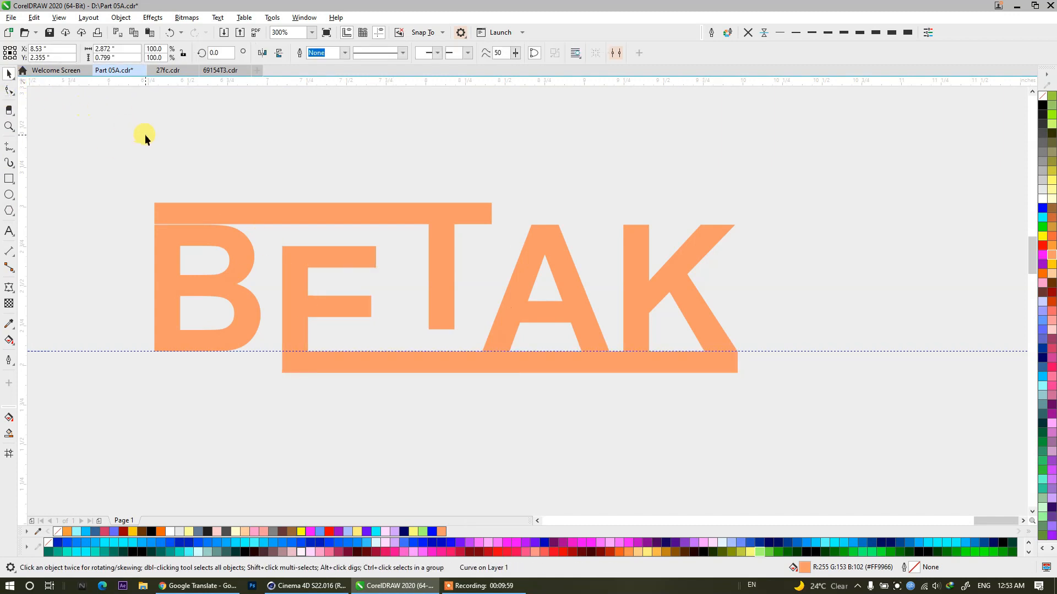
Align the B's bottom edge with the bottom of the lowered E.
click(240, 306)
shift+click(287, 331)
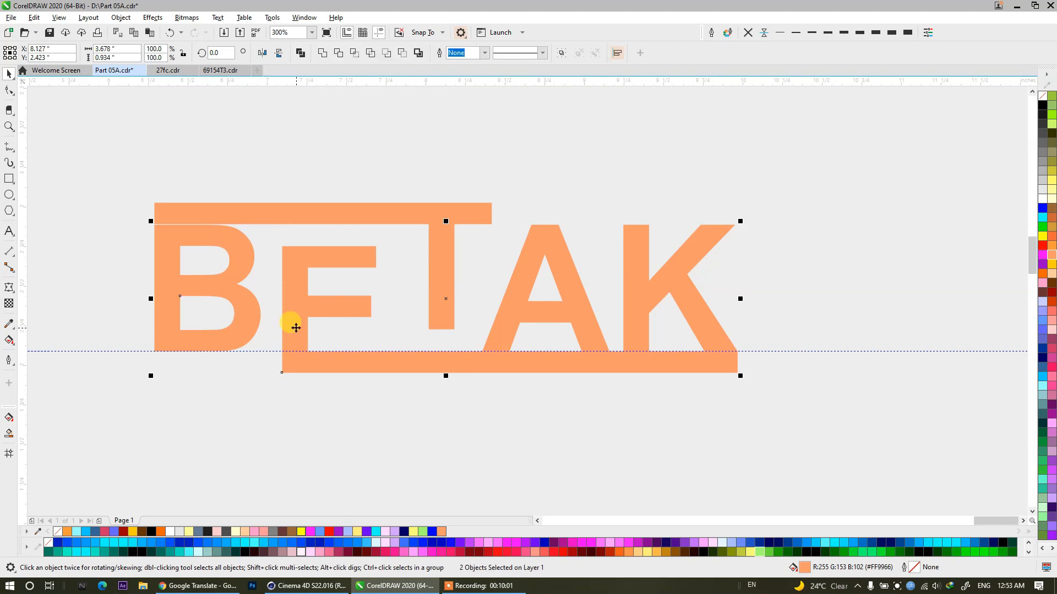
key(b)
click(394, 146)
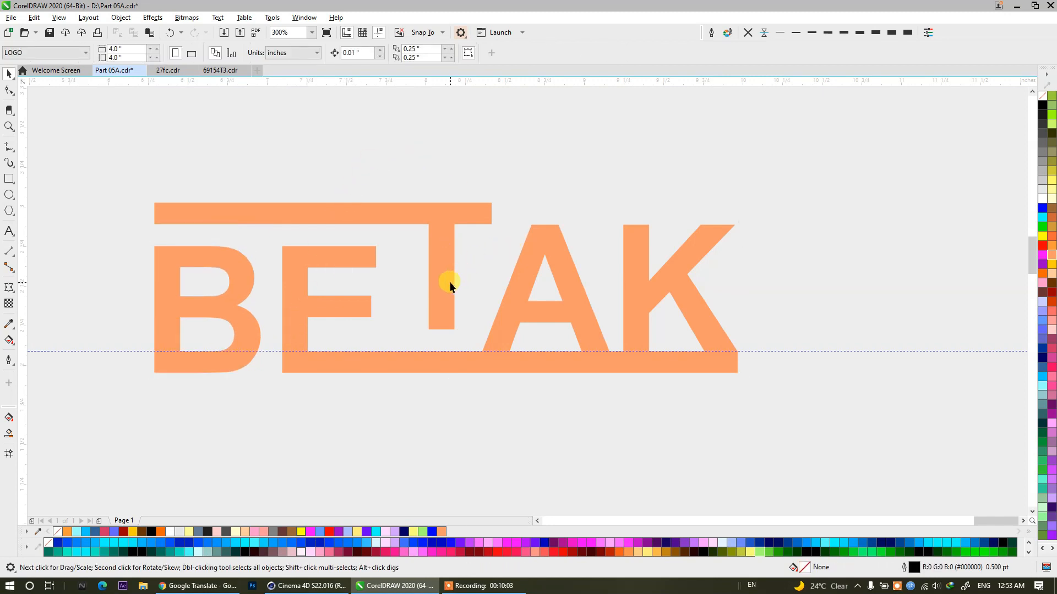
Align the bottom edges of the A and K with the bottom of the raised T.
click(519, 276)
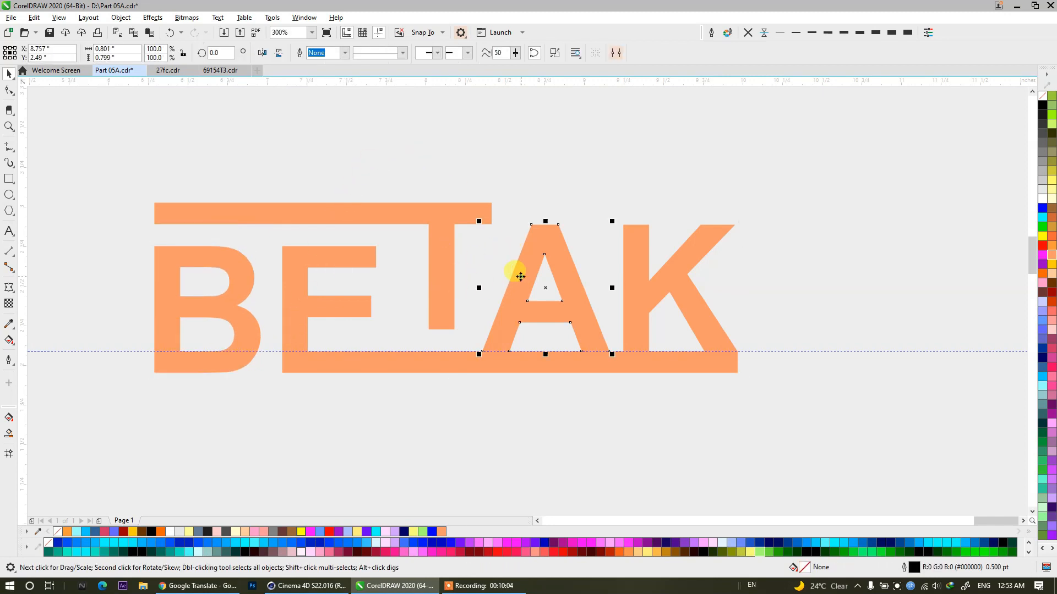
shift+click(637, 274)
key(b)
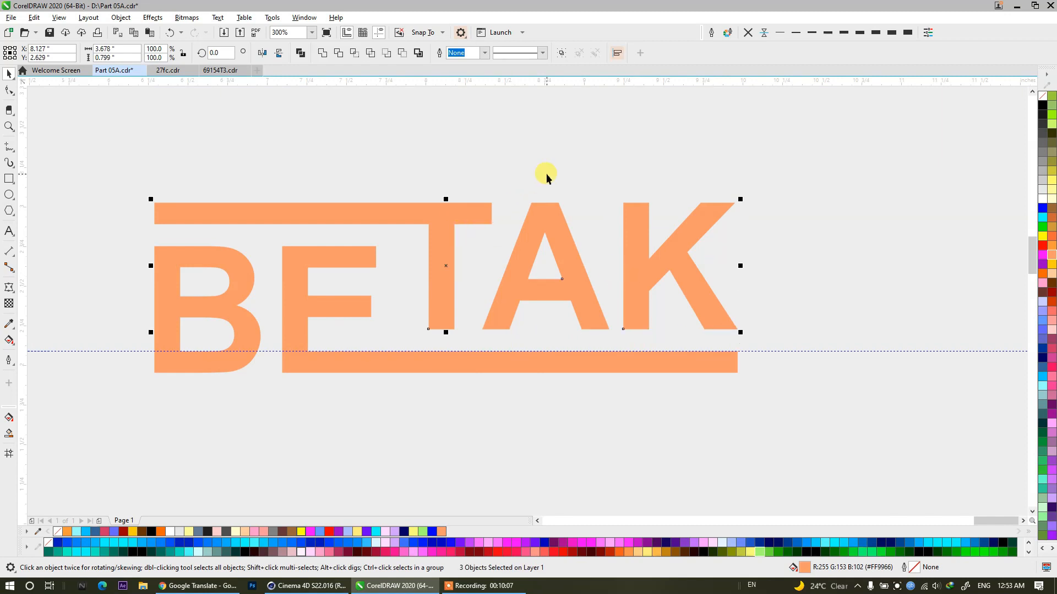
click(546, 181)
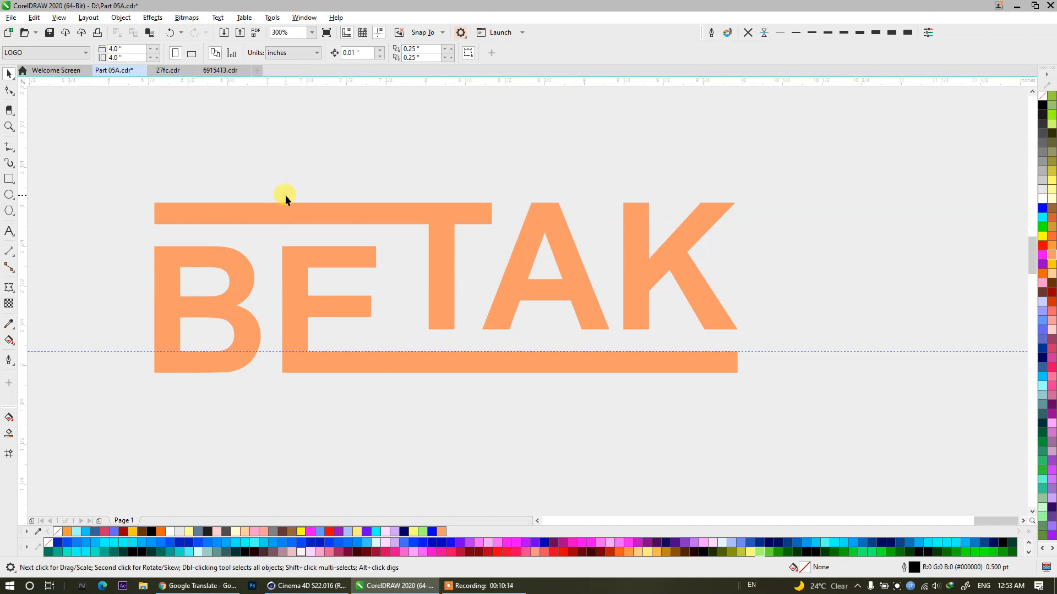
Draw a square about 0.22 inches wide above the lettering and rotate it 45 degrees.
click(14, 180)
drag(272, 125, 306, 159)
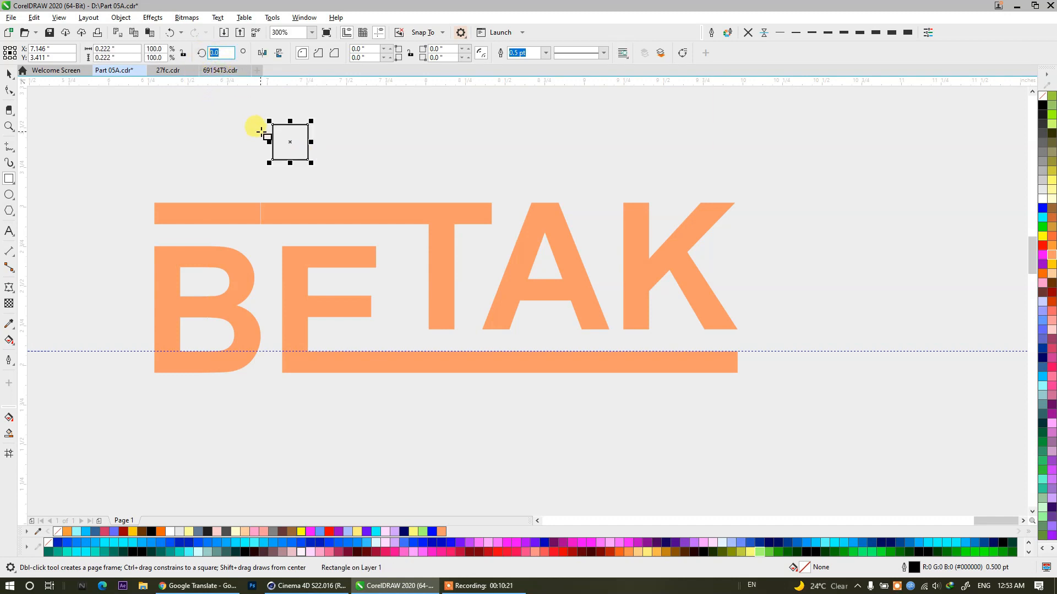
text(45)
key(Return)
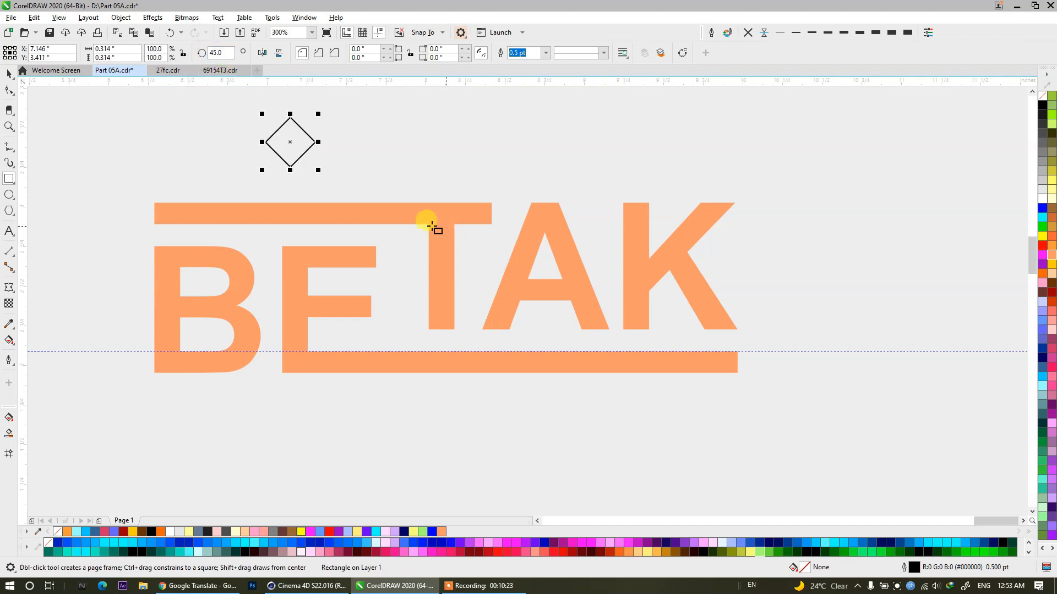
Move the diamond onto the T's extended bar near the E's right end and narrow it to about 0.087 inches wide.
click(11, 74)
drag(278, 130, 381, 238)
scroll(385, 231, up, 6)
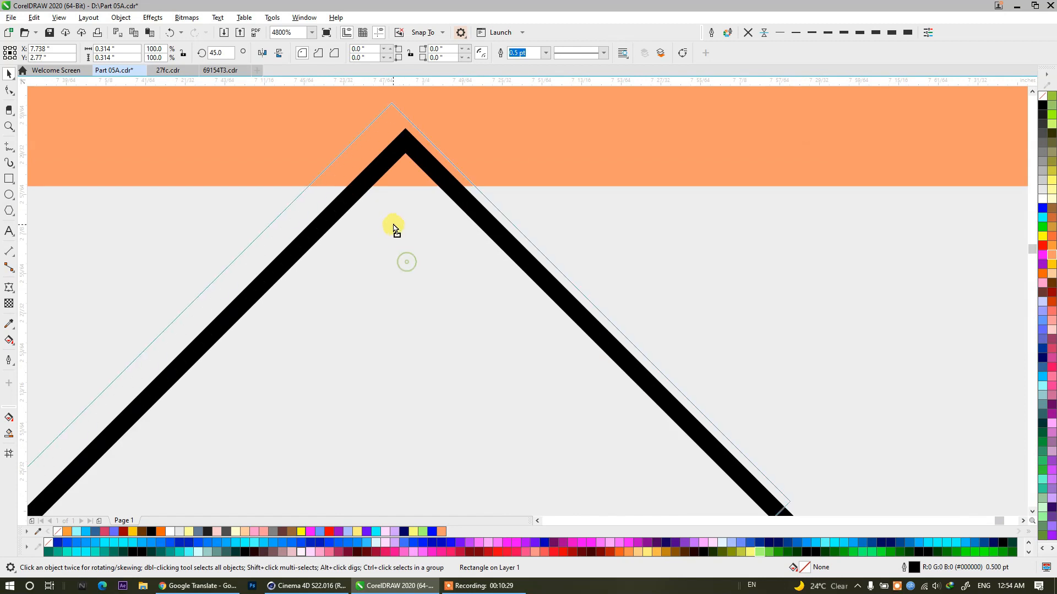
scroll(394, 228, down, 3)
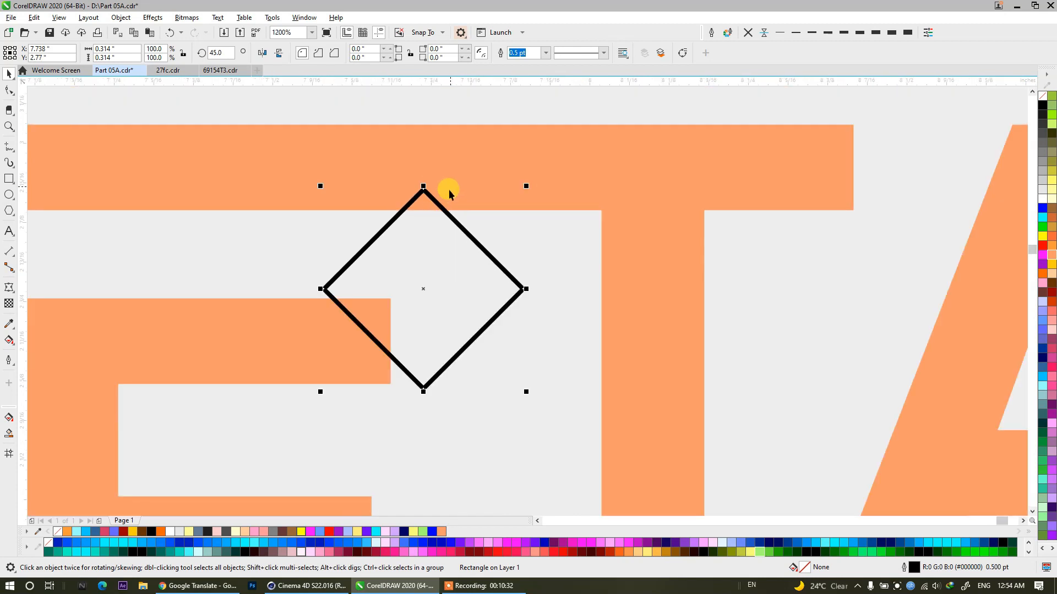
click(448, 157)
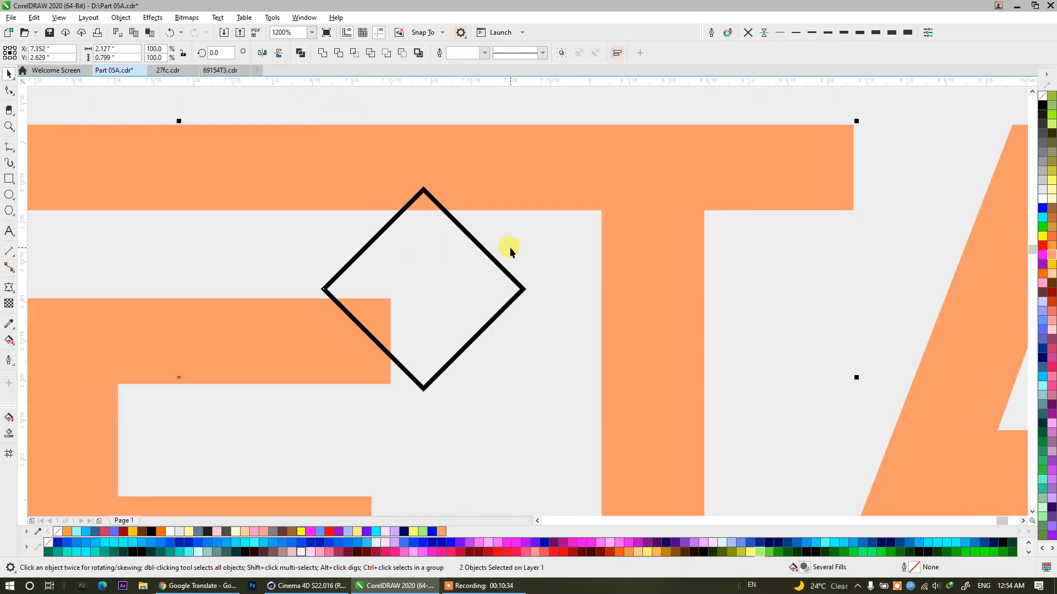
click(460, 267)
drag(460, 269, 454, 215)
drag(523, 234, 453, 234)
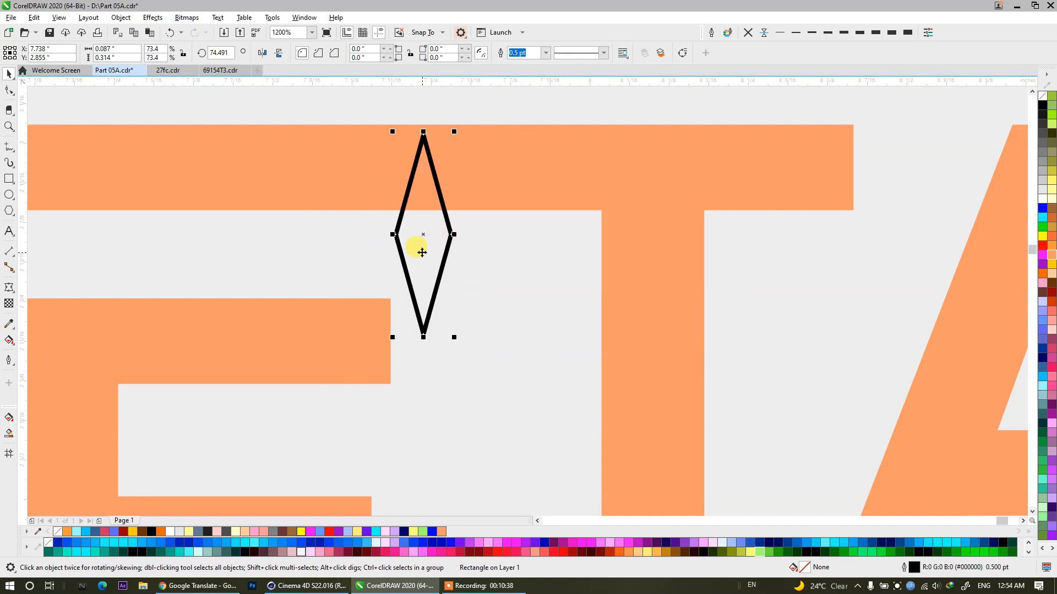
Tilt the narrow diamond clockwise to about 60.1 degrees over the T's extended bar and trim the bar with it.
click(422, 253)
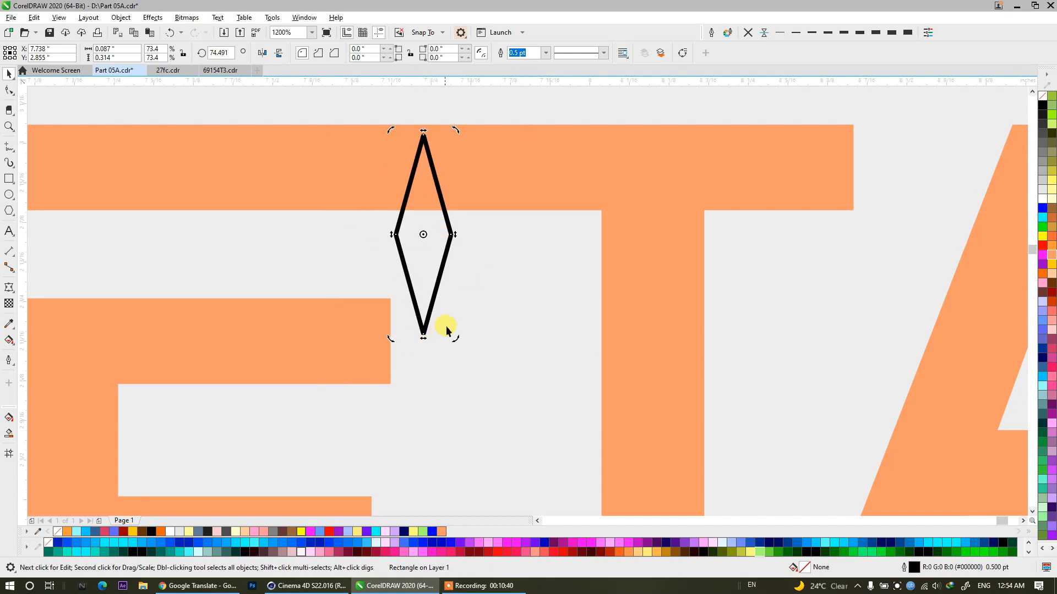
drag(457, 340, 428, 341)
click(467, 341)
drag(423, 235, 386, 235)
shift+click(451, 191)
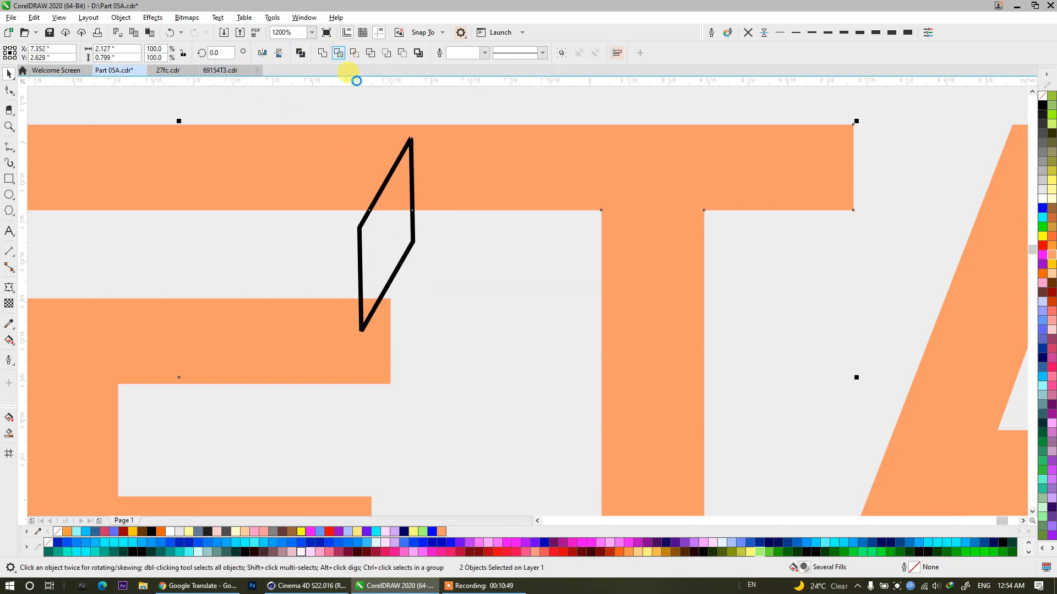
click(500, 248)
Move the cutting diamond down to the E's extended bottom bar and place a vertical guideline at the E's upper right edge.
drag(388, 229, 458, 340)
scroll(479, 348, down, 2)
drag(491, 426, 444, 280)
drag(425, 215, 429, 301)
shift+click(430, 301)
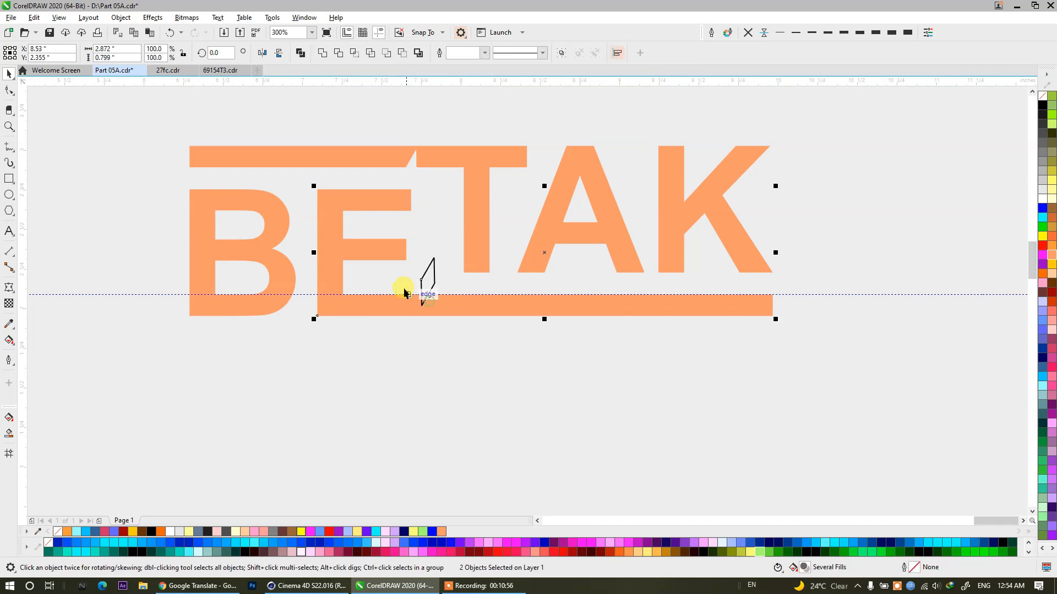
click(430, 288)
click(431, 284)
click(449, 393)
click(427, 279)
shift+click(392, 307)
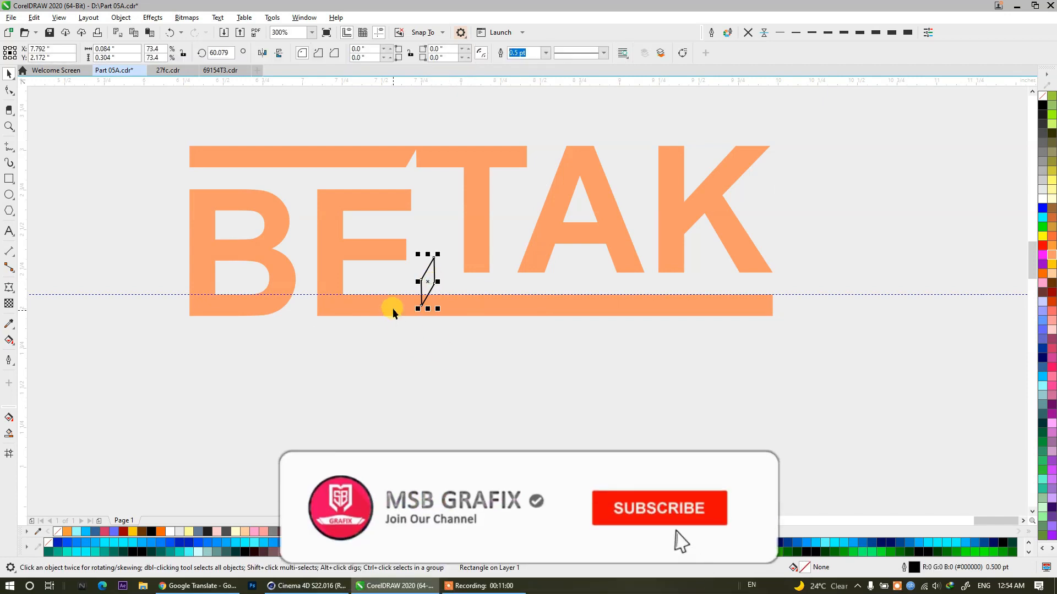
click(455, 229)
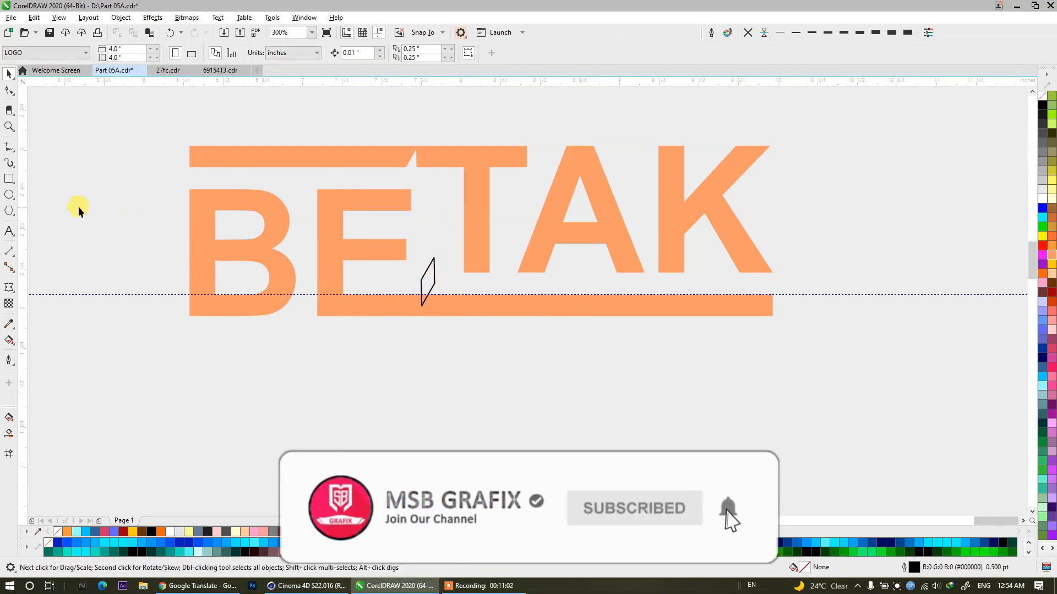
drag(25, 201, 411, 198)
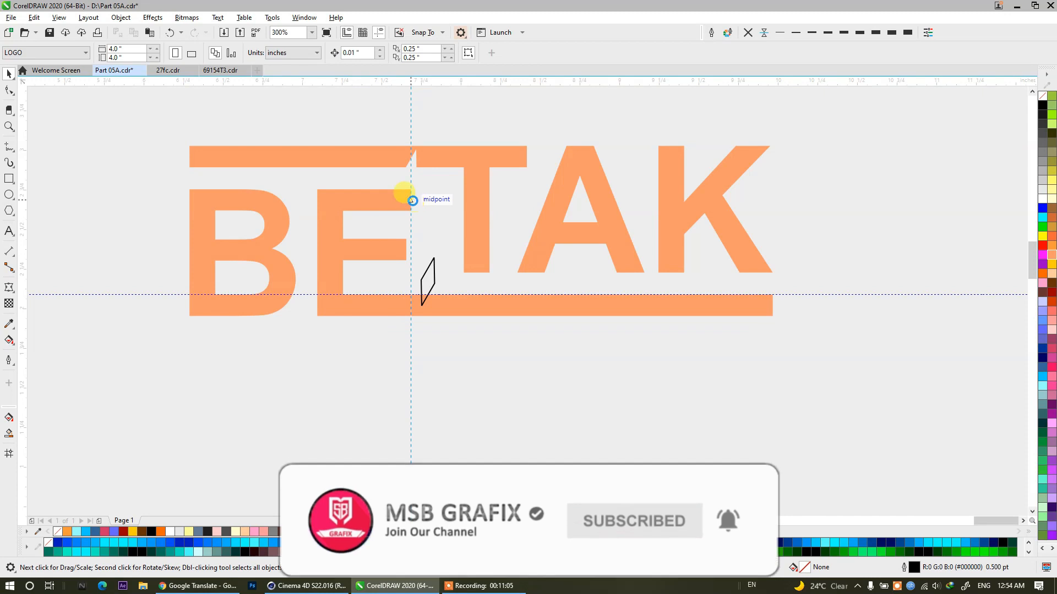
Line the diamond up with the vertical guideline, trim the E's bottom bar with it and delete the diamond.
click(424, 283)
scroll(413, 283, up, 3)
drag(488, 281, 411, 349)
scroll(384, 252, down, 2)
shift+click(443, 307)
click(333, 55)
click(415, 235)
key(Delete)
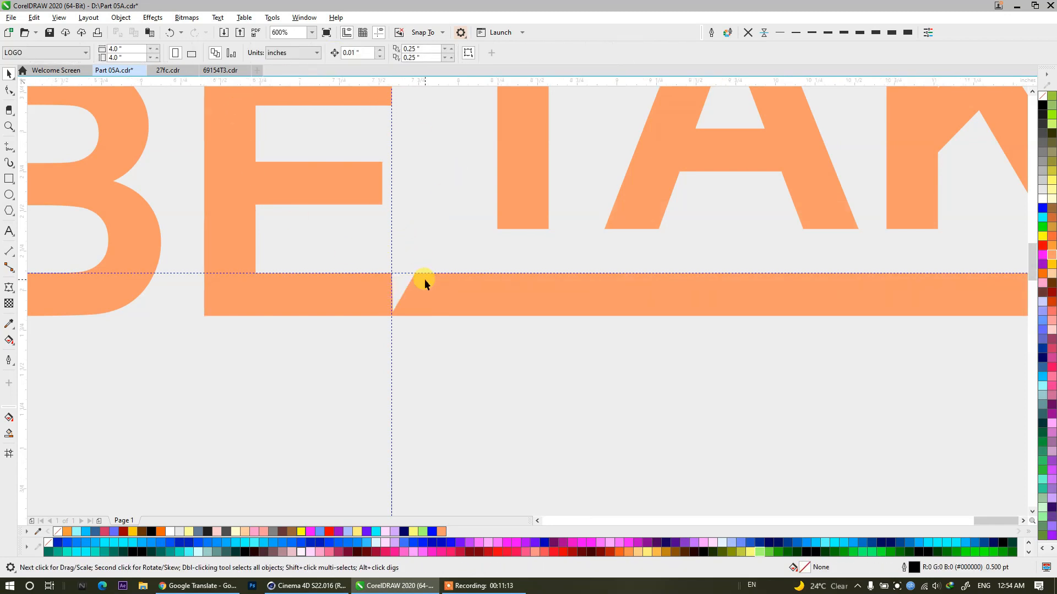
Weld the five orange letter shapes into one object.
scroll(425, 279, down, 2)
drag(427, 245, 306, 110)
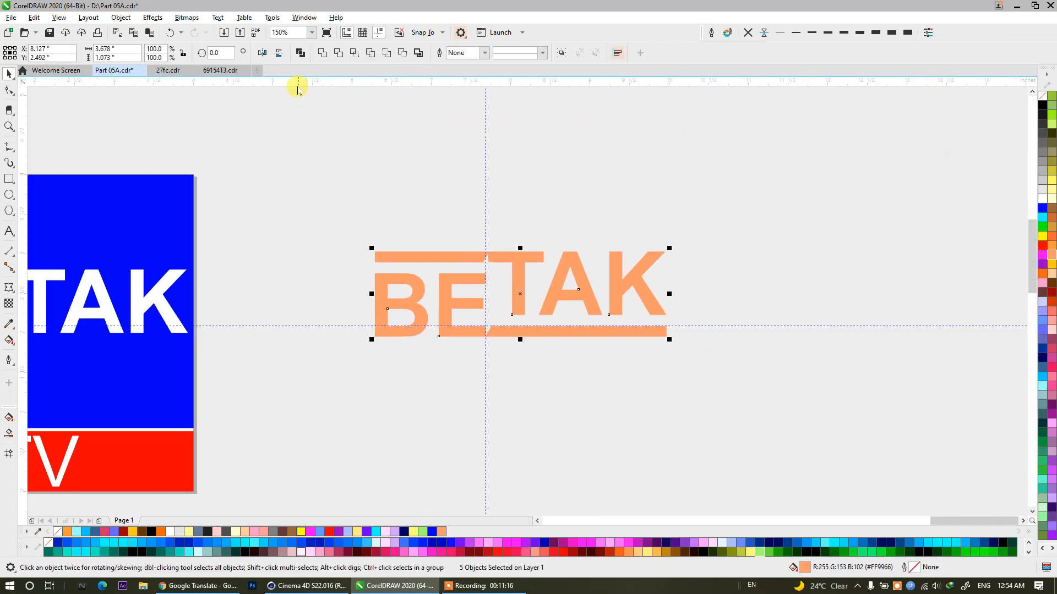
click(322, 53)
Move the original white BETAK text off the page to the right of the logo.
drag(529, 222, 606, 188)
drag(164, 287, 738, 396)
drag(492, 340, 804, 331)
click(853, 256)
Center the welded BETAK lettering in the blue rectangle and fill it with white.
shift+click(466, 261)
key(e)
key(c)
click(451, 286)
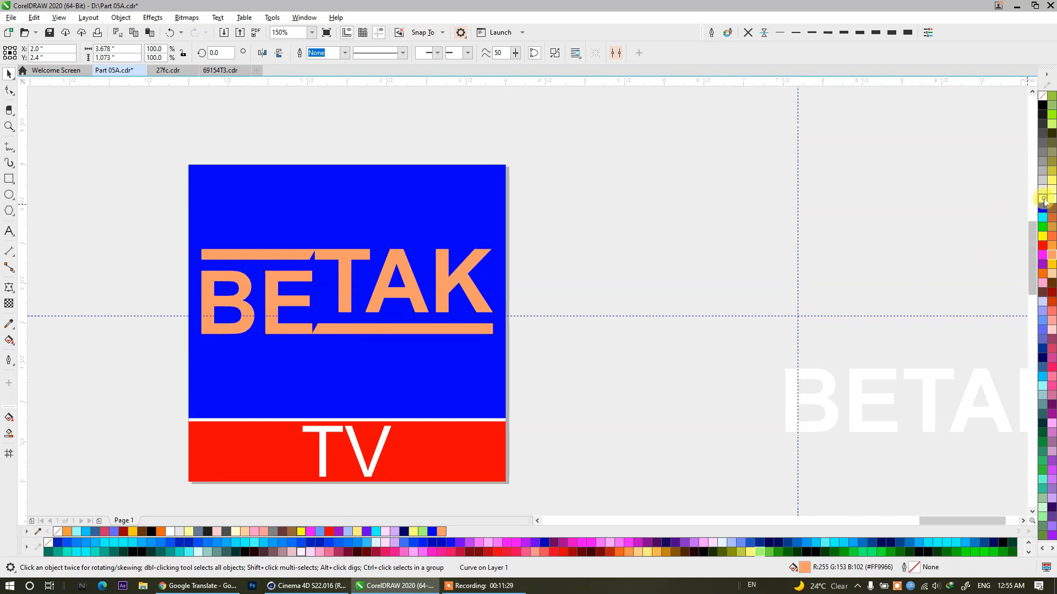
click(1044, 200)
key(Escape)
Move the TV text from the red strip to the empty area right of the page.
click(354, 407)
drag(339, 431, 651, 185)
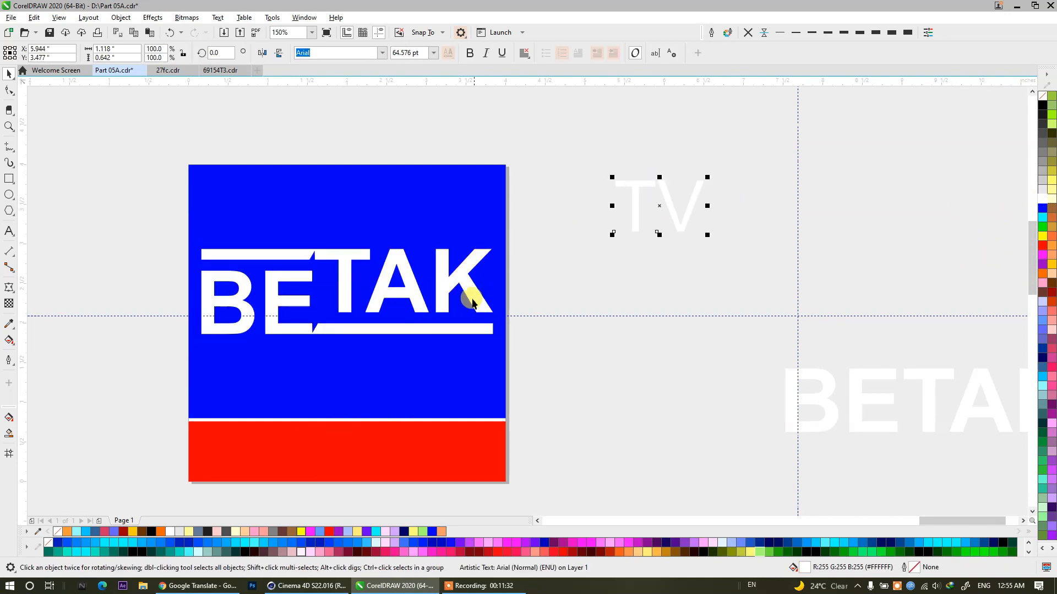
Move the blue rectangle and the red strip together off the page to its right.
click(308, 413)
shift+click(276, 431)
drag(276, 432, 852, 305)
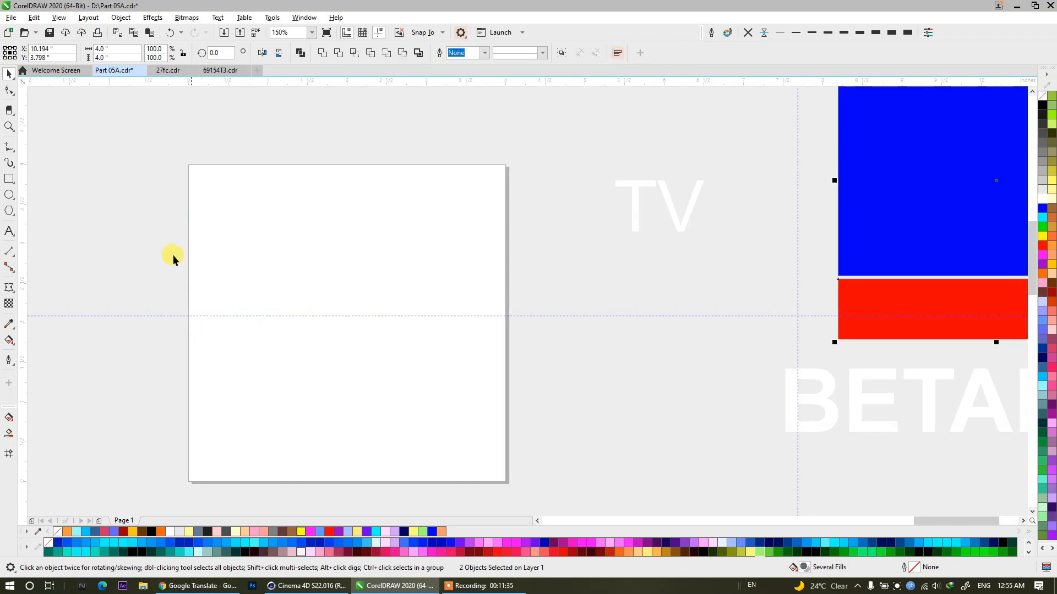
Draw a circle centered on the page and set its diameter to 4 inches.
click(9, 196)
drag(218, 197, 483, 464)
click(12, 76)
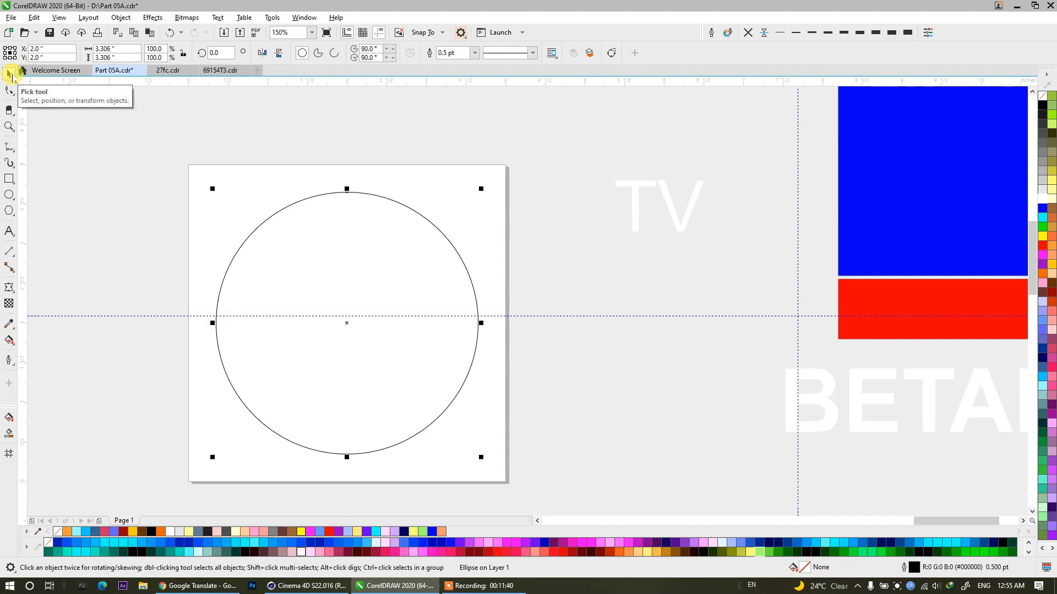
click(551, 263)
click(436, 267)
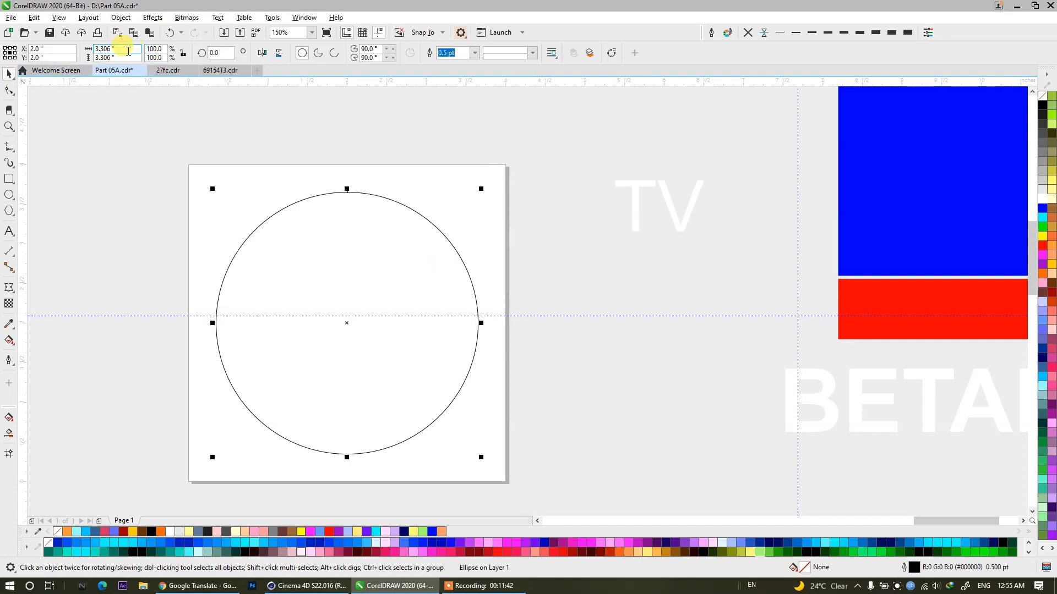
drag(127, 49, 53, 48)
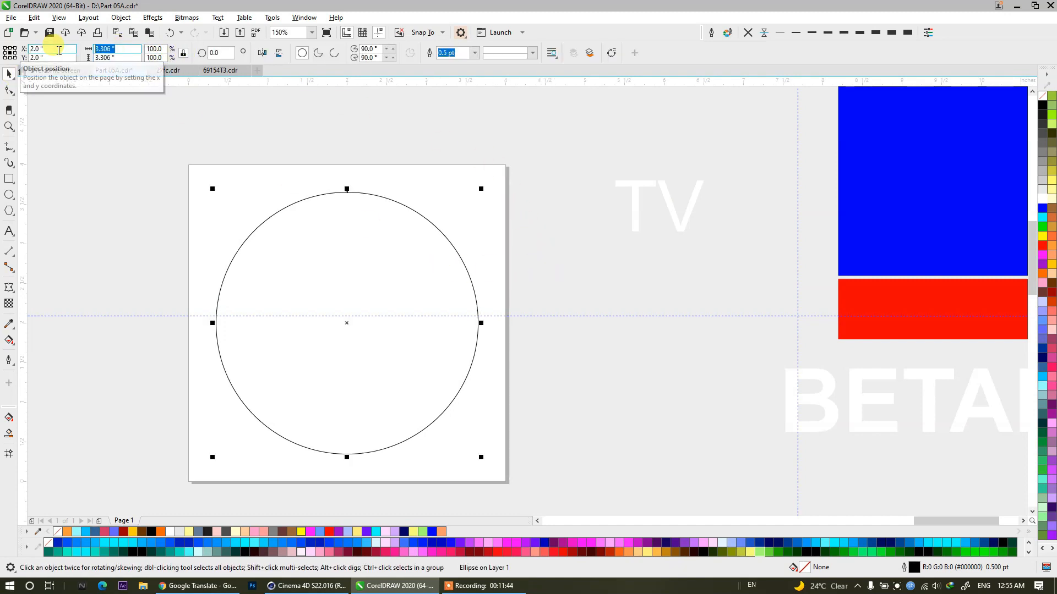
text(4)
key(Return)
click(266, 125)
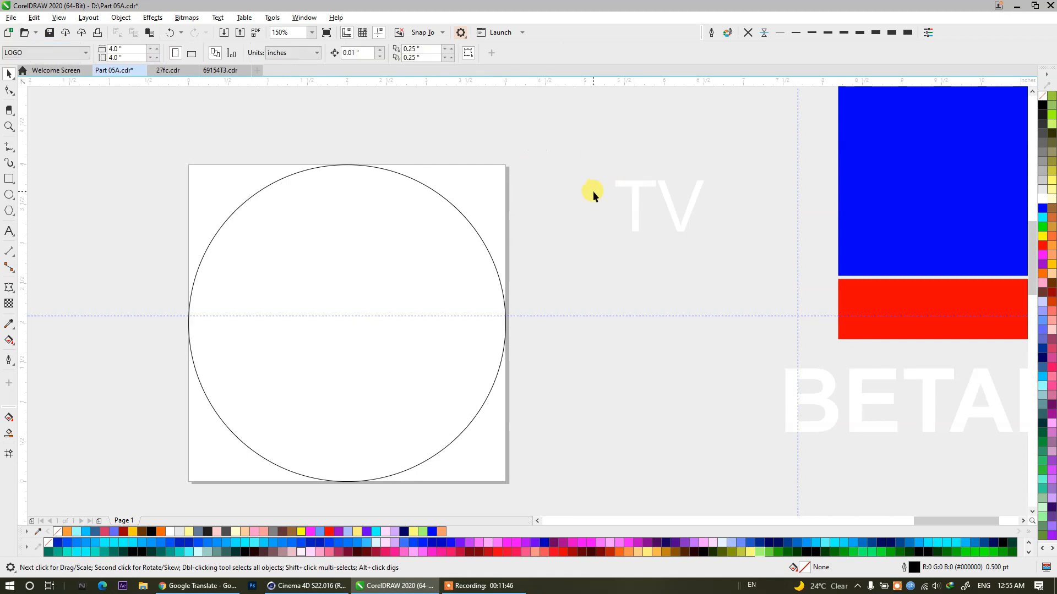
Move the blue rectangle off the page separately, farther right than the red strip.
scroll(597, 192, down, 2)
drag(748, 182, 848, 261)
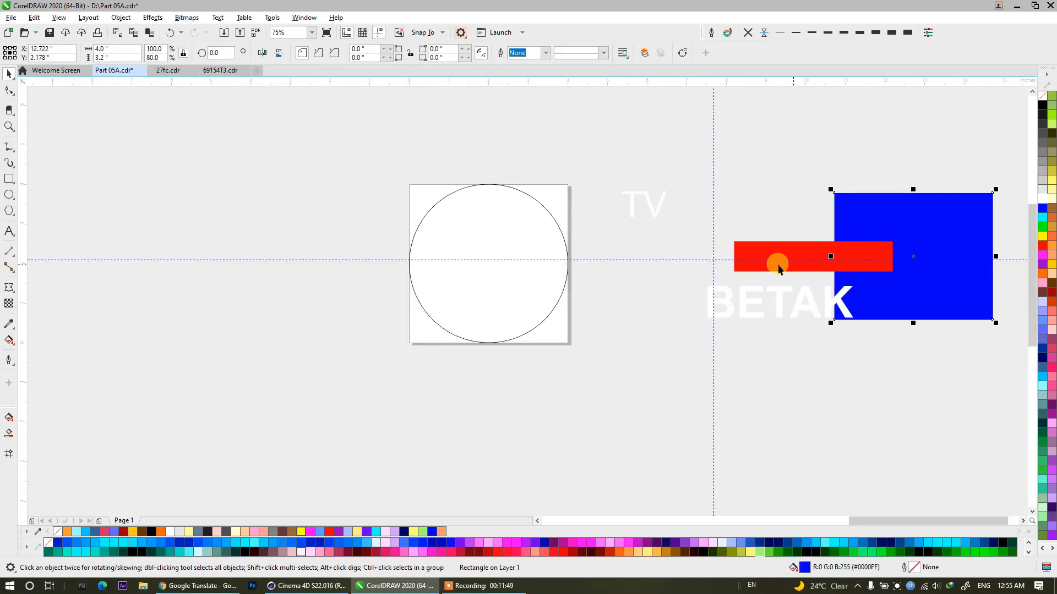
Fill the BETAK lettering with blue and scale it down proportionally to about 3.17 inches wide inside the circle.
click(504, 237)
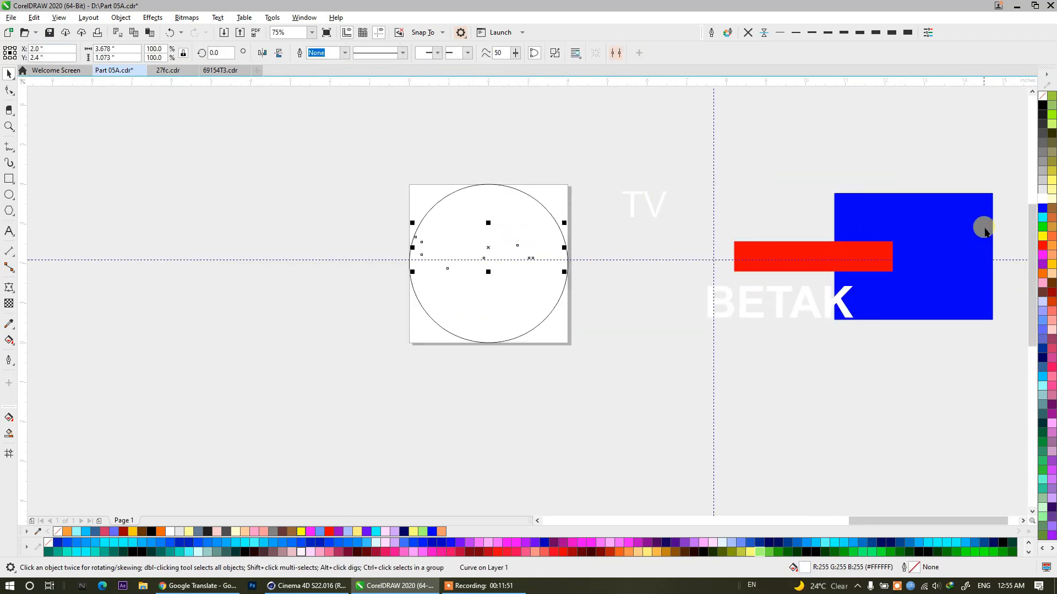
click(1043, 209)
scroll(514, 210, up, 2)
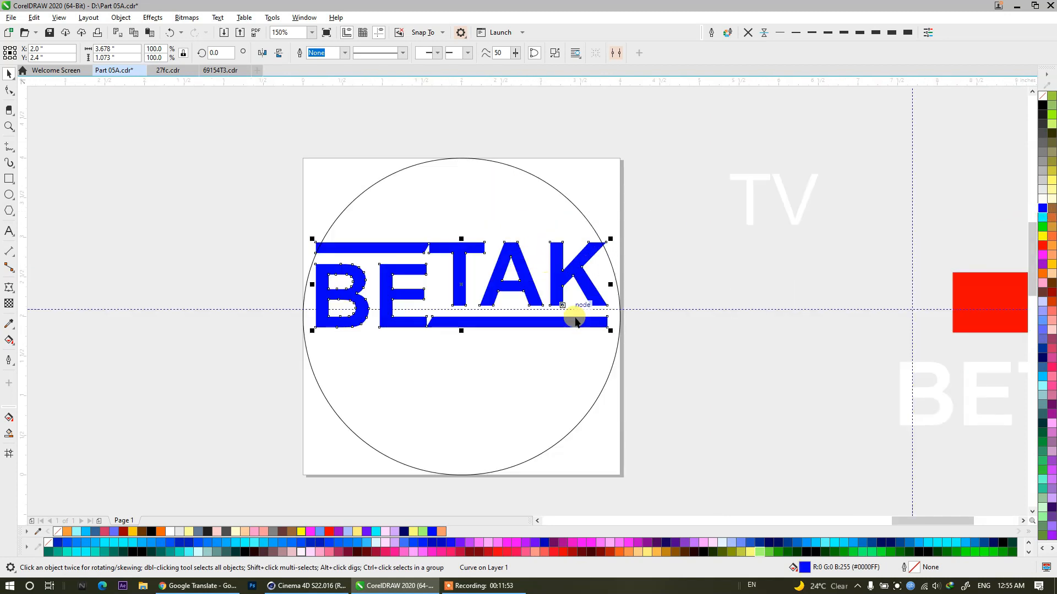
drag(611, 337, 591, 331)
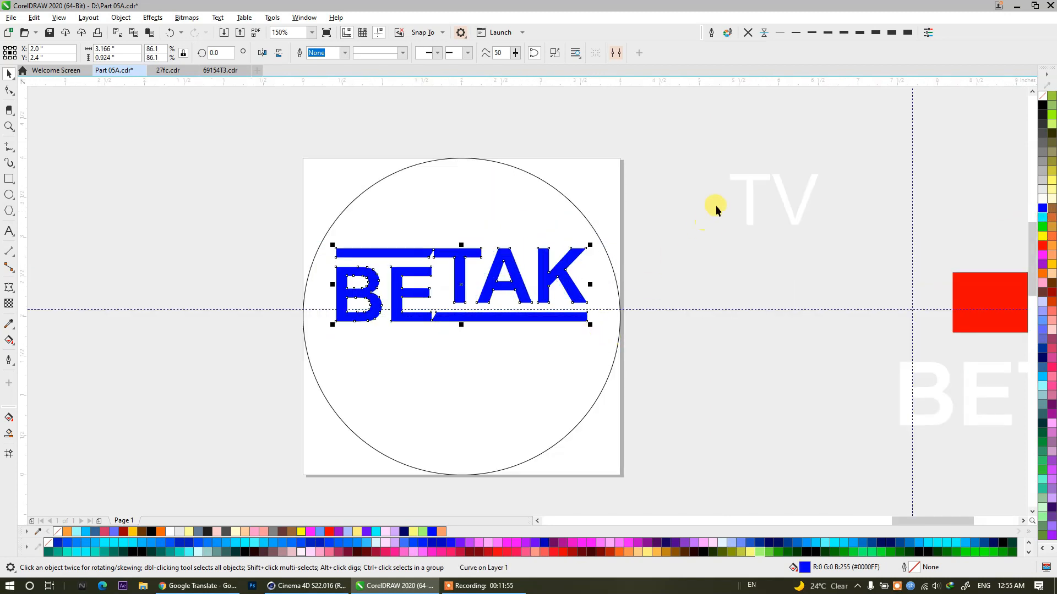
Change the font of the TV text to Ethnocentric.
click(750, 205)
click(470, 53)
click(383, 53)
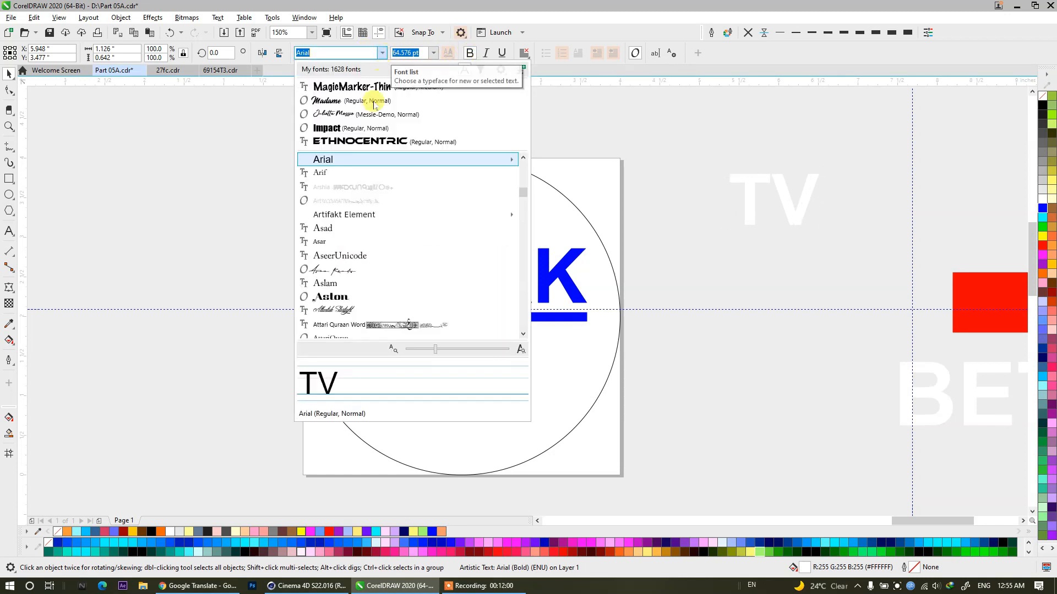
click(354, 141)
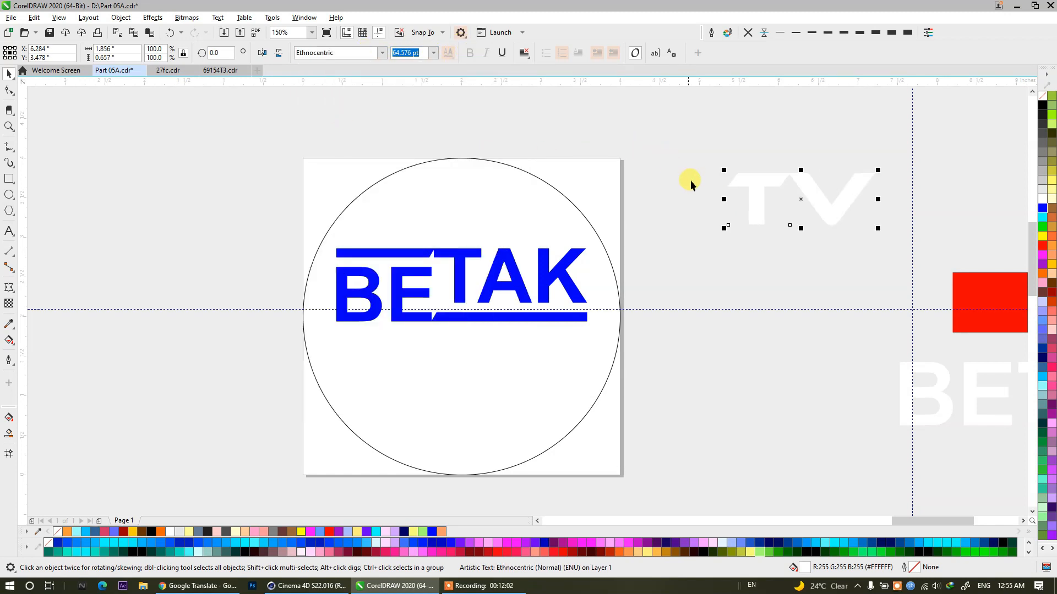
Move the TV text into the circle below the BETAK lettering and fill it with red.
drag(758, 218, 431, 393)
click(740, 266)
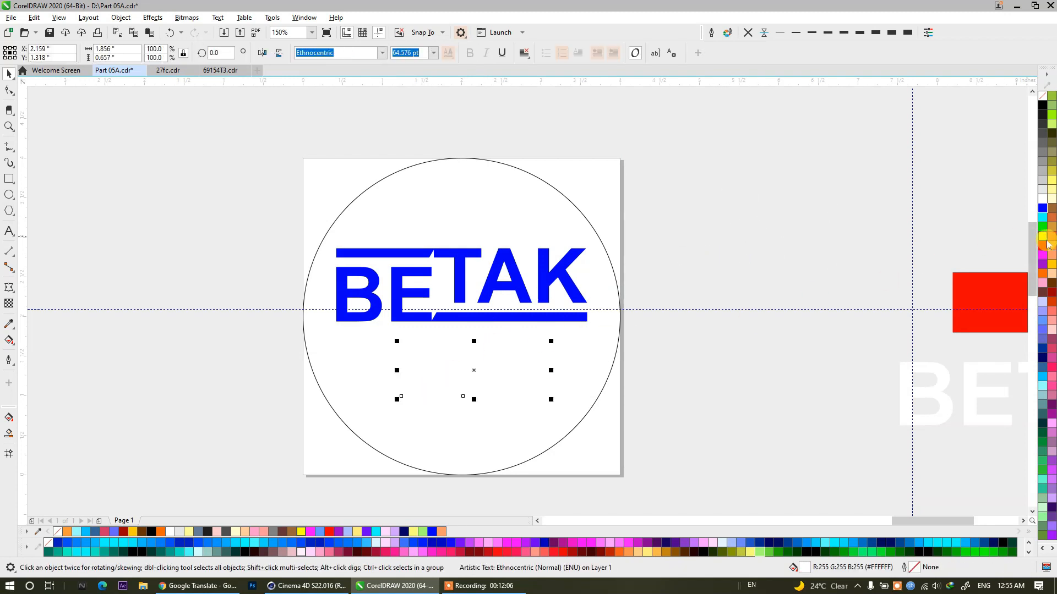
click(1043, 245)
Center the TV text horizontally on the circle and stretch it slightly taller.
shift+click(570, 318)
key(c)
drag(711, 206, 562, 283)
click(479, 391)
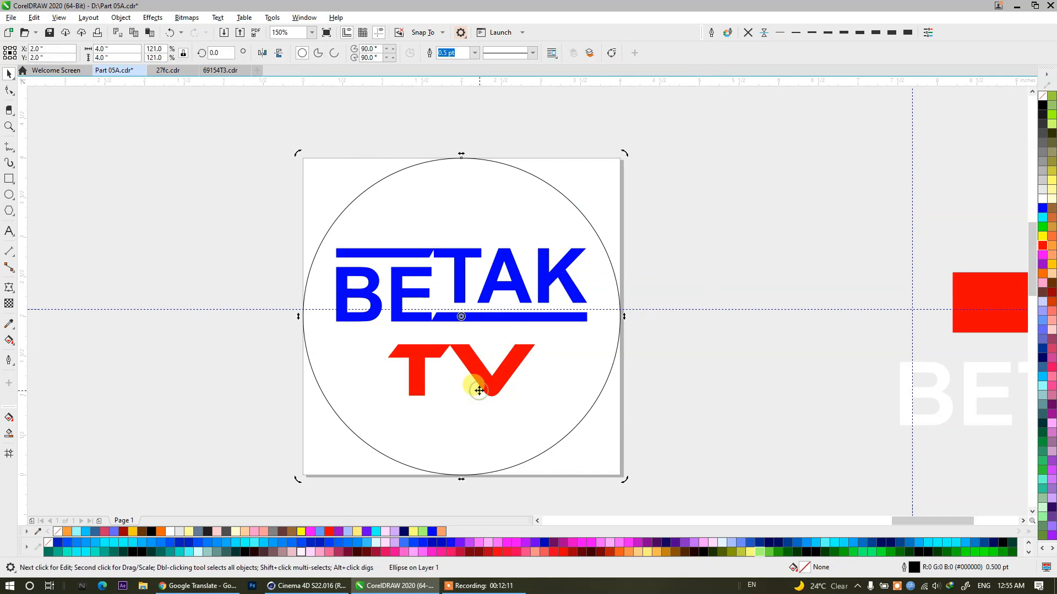
click(482, 390)
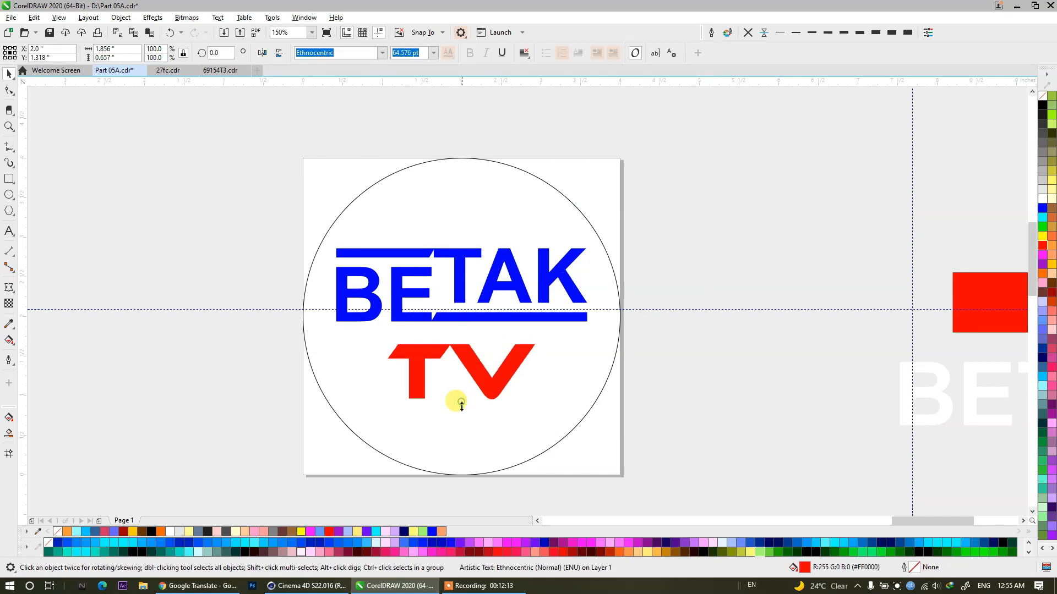
Group the BETAK lettering with the TV text.
drag(688, 416, 291, 222)
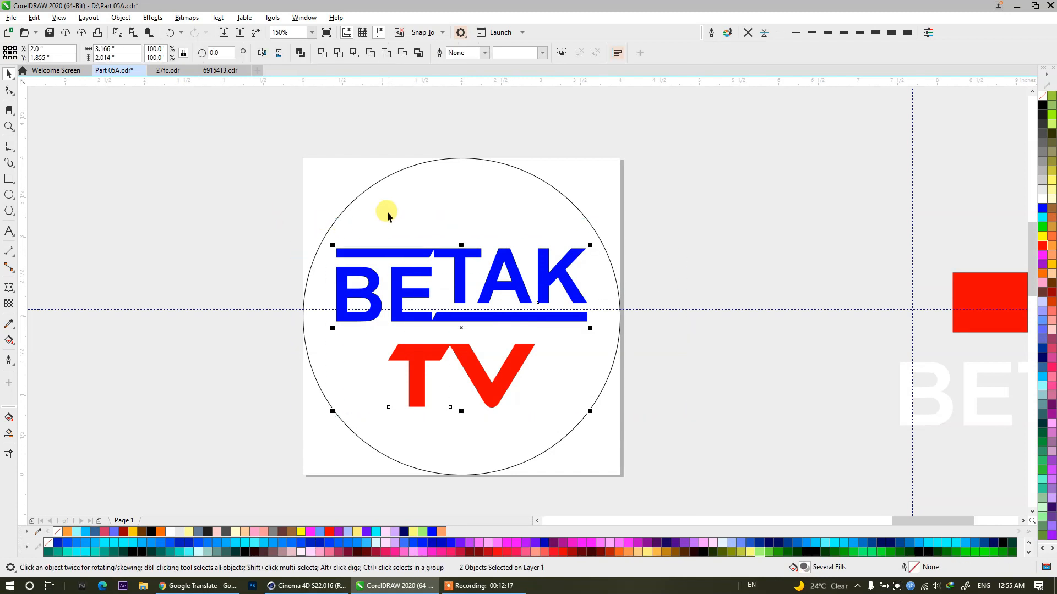
key(ctrl+f)
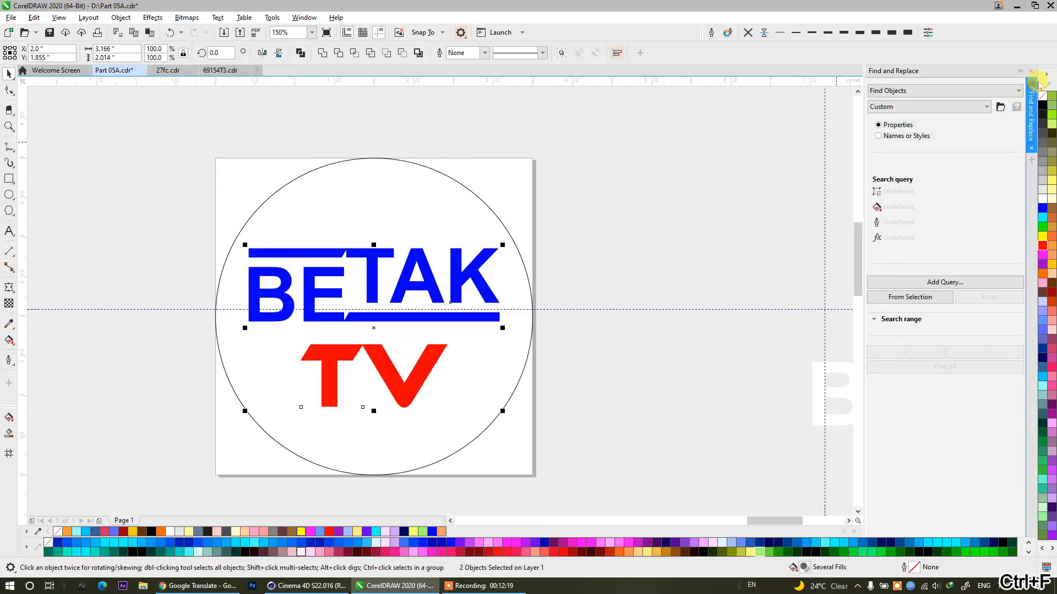
click(1031, 72)
drag(686, 192, 269, 430)
key(ctrl+g)
Center the BETAK TV group vertically in the circle.
shift+click(424, 217)
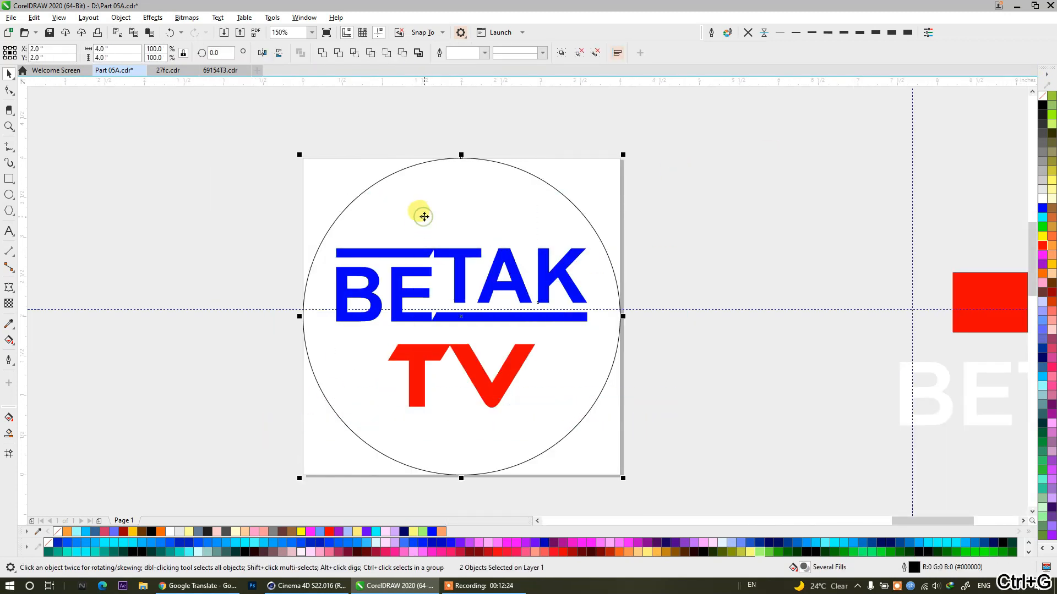
key(e)
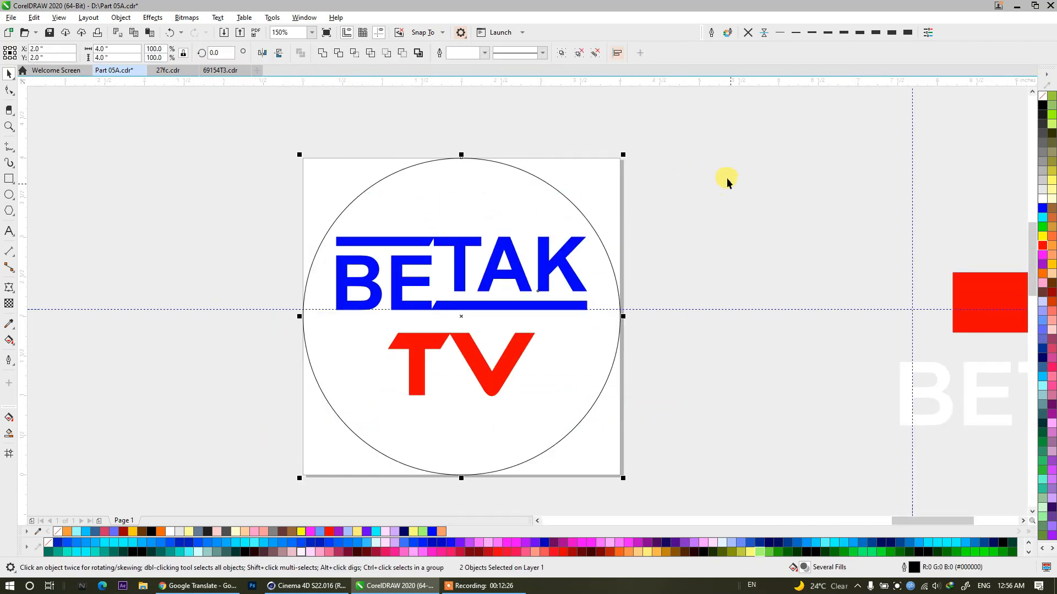
click(718, 150)
drag(247, 474, 253, 477)
click(765, 214)
Nudge the BETAK TV group slightly down within the circle.
click(520, 336)
click(518, 337)
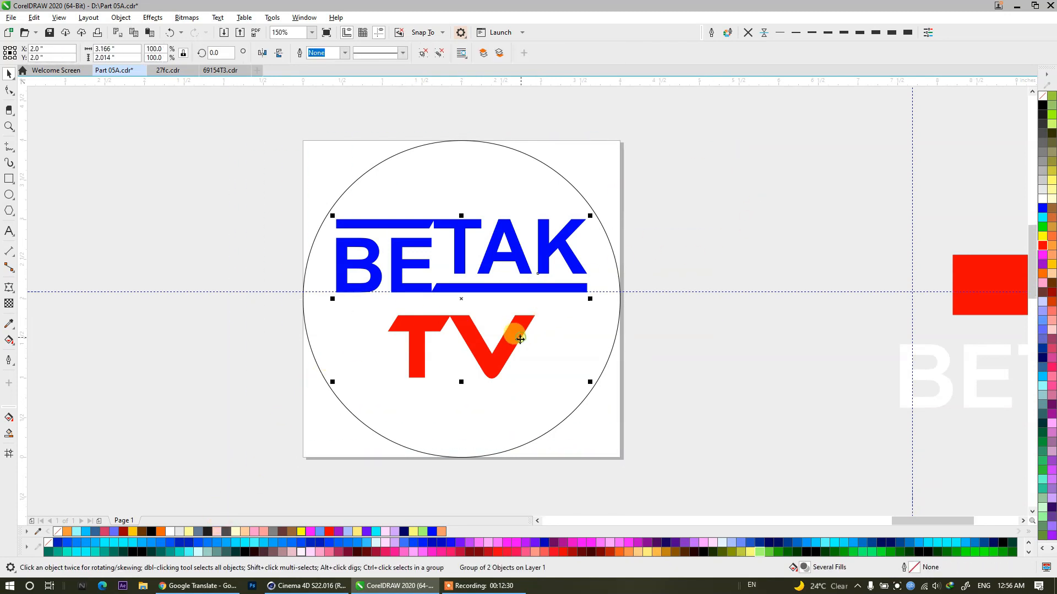
key(Down)
key(Down)
click(707, 357)
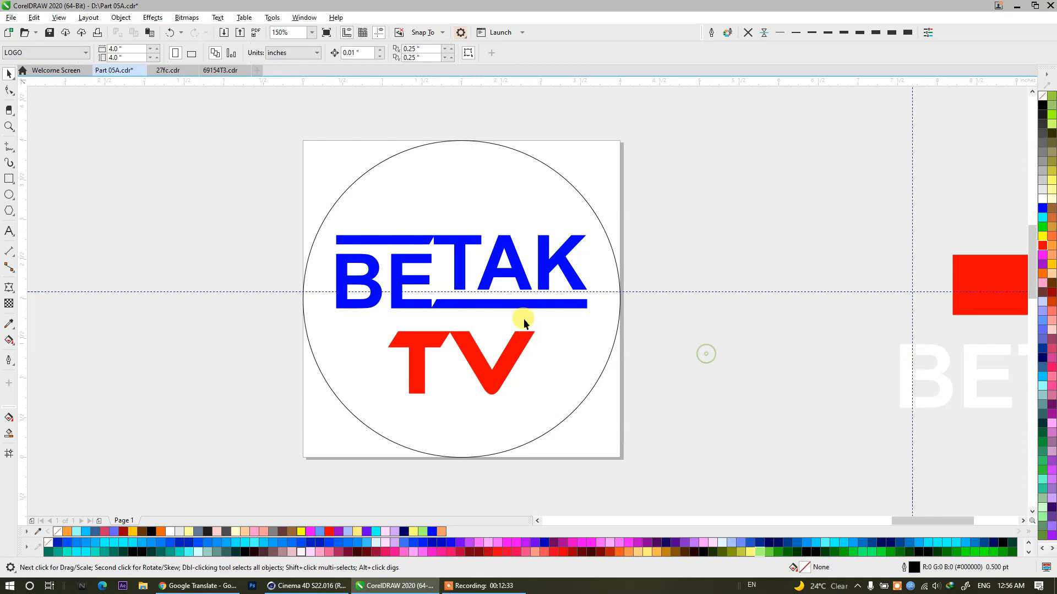
click(521, 307)
click(655, 365)
click(431, 307)
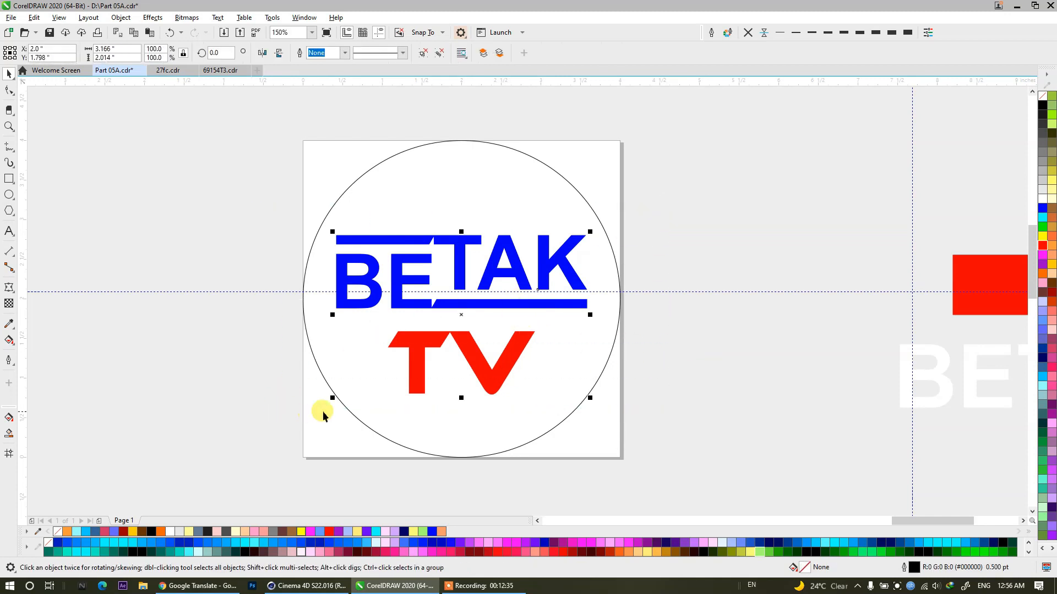
click(684, 271)
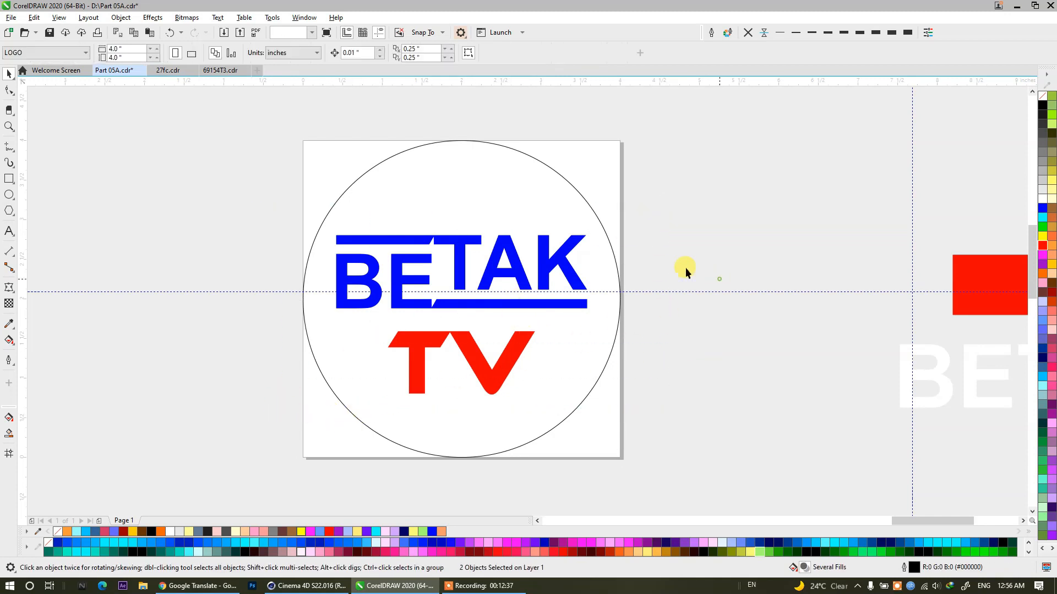
click(573, 273)
click(681, 229)
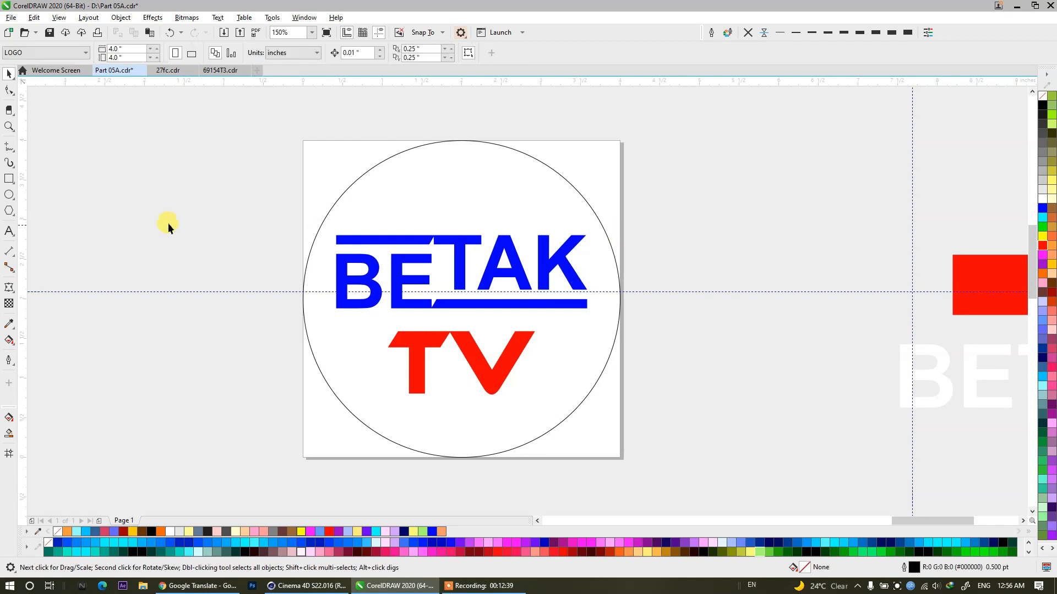
Draw a rectangle about 4.47 by 1.8 inches over the circle's lower part, starting just below BETAK, and fill it with red.
click(11, 180)
mouse_move(302, 324)
mouse_down()
mouse_move(641, 441)
mouse_move(660, 469)
mouse_up()
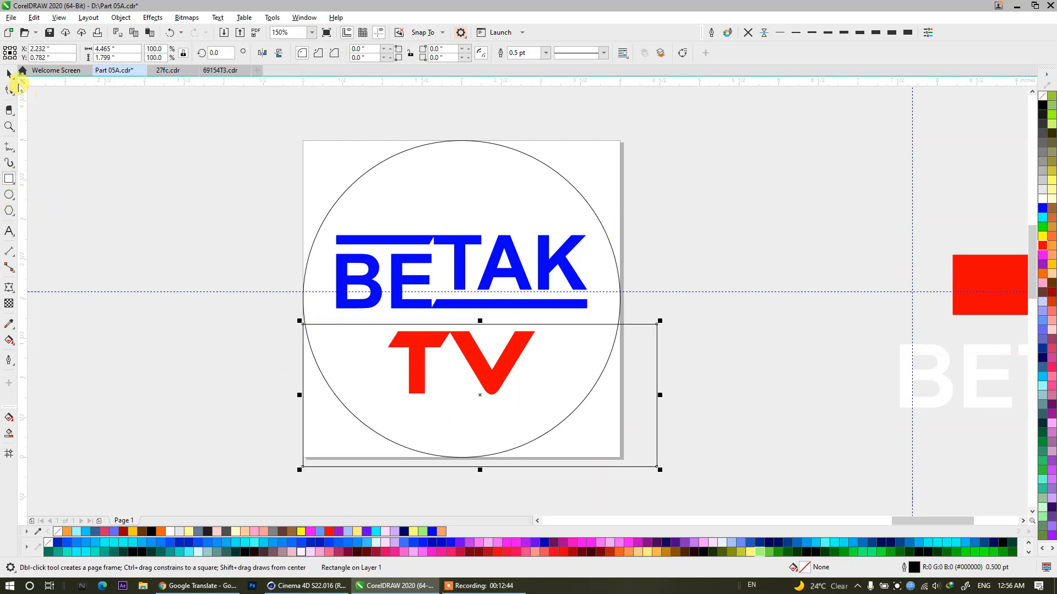
click(10, 74)
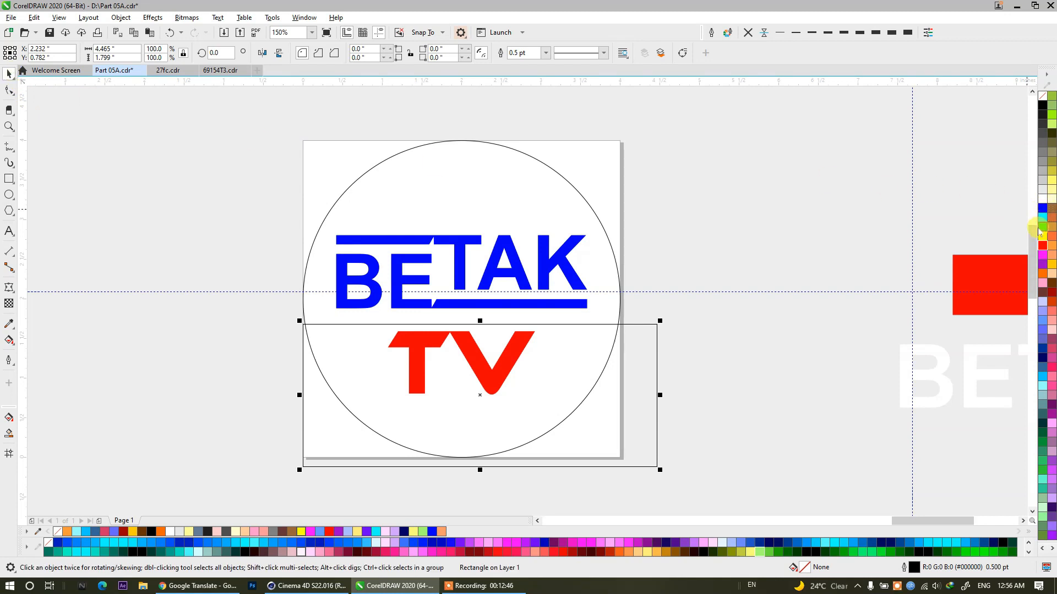
click(1042, 247)
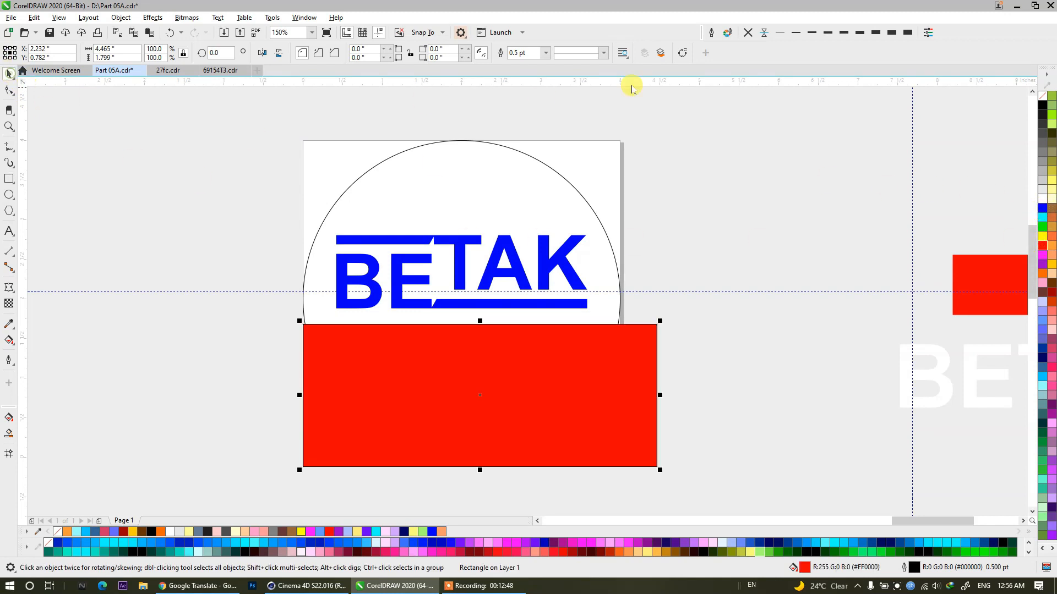
Remove the red rectangle's outline and center it horizontally on the circle.
shift+click(605, 296)
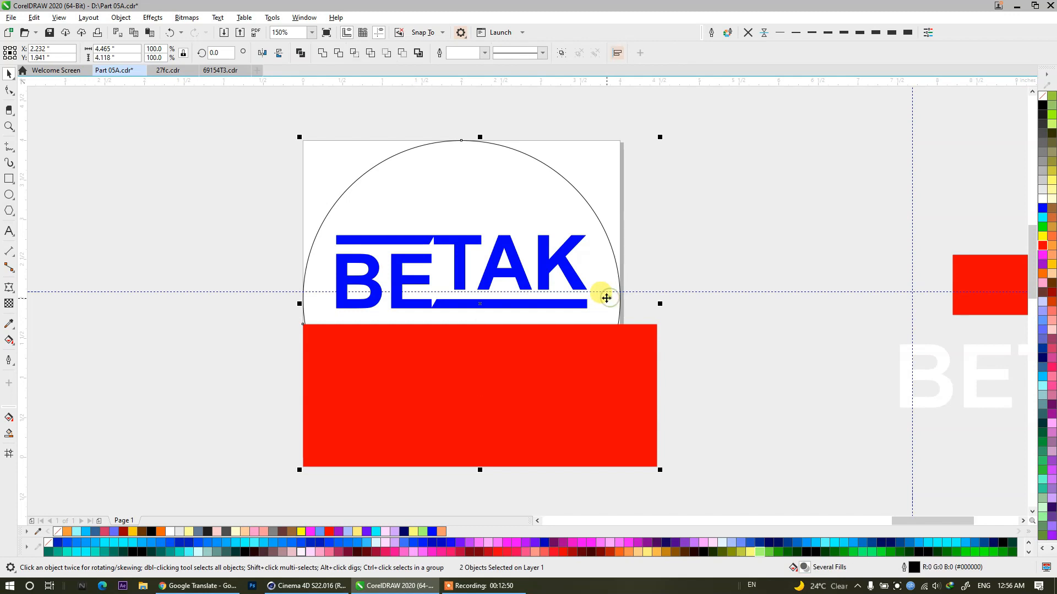
key(c)
click(608, 358)
PowerClip the red rectangle inside the circle.
right_click(608, 358)
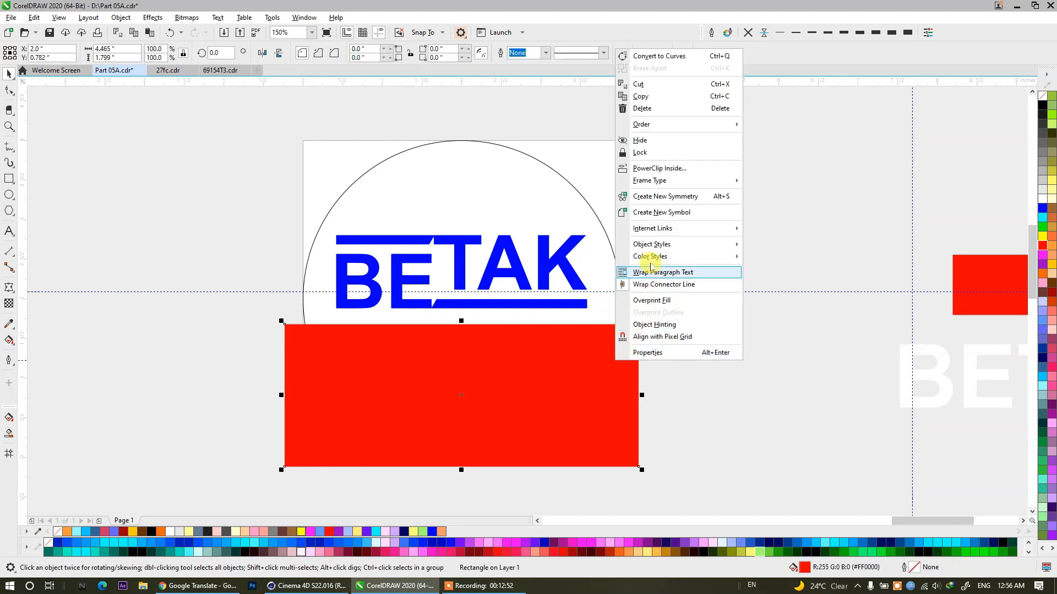
click(655, 168)
click(484, 184)
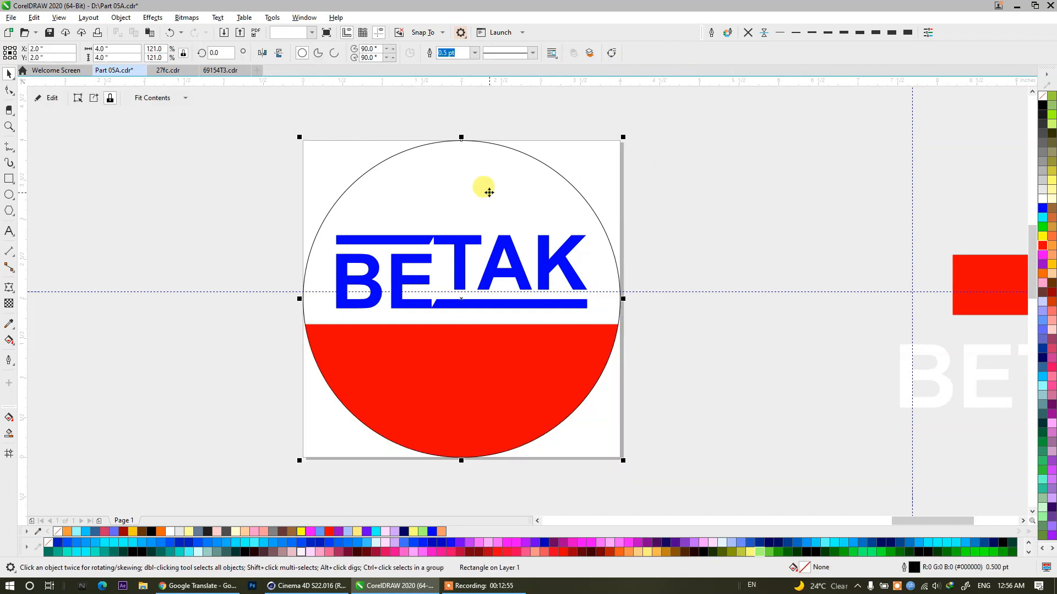
click(663, 327)
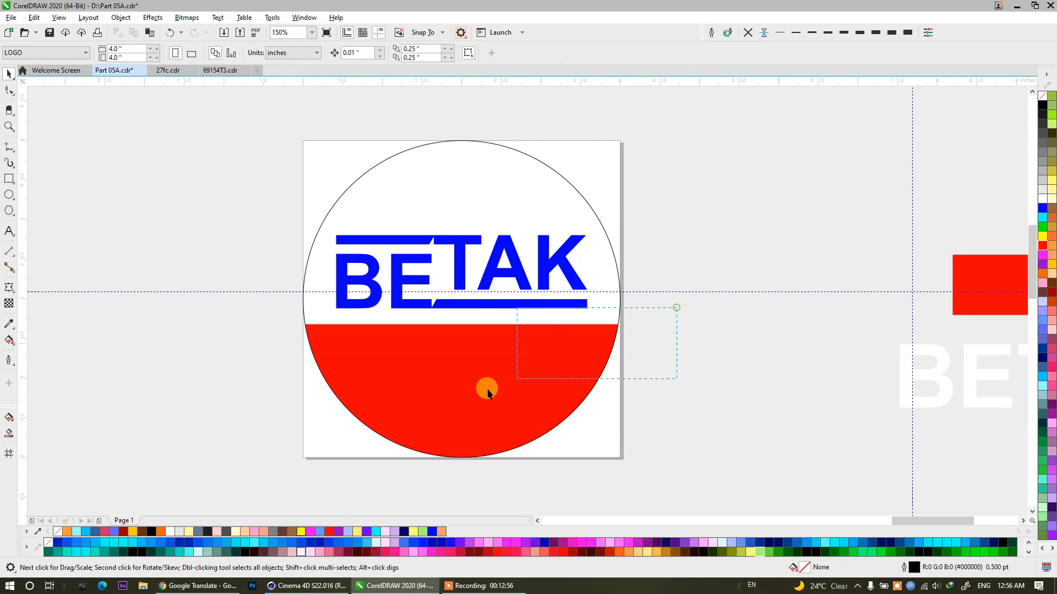
click(534, 351)
drag(543, 497, 359, 306)
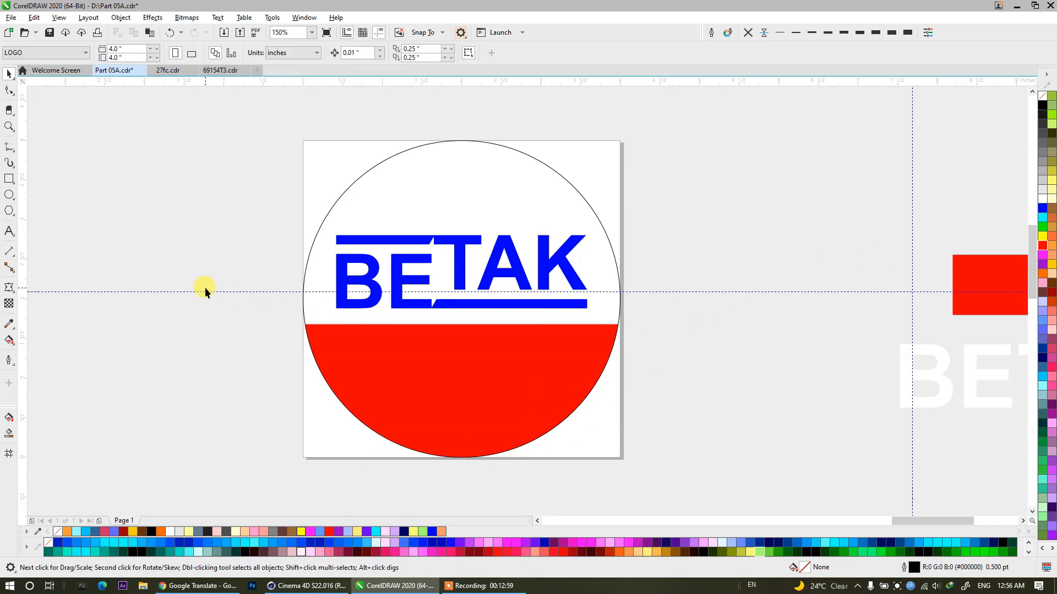
click(512, 391)
double_click(500, 370)
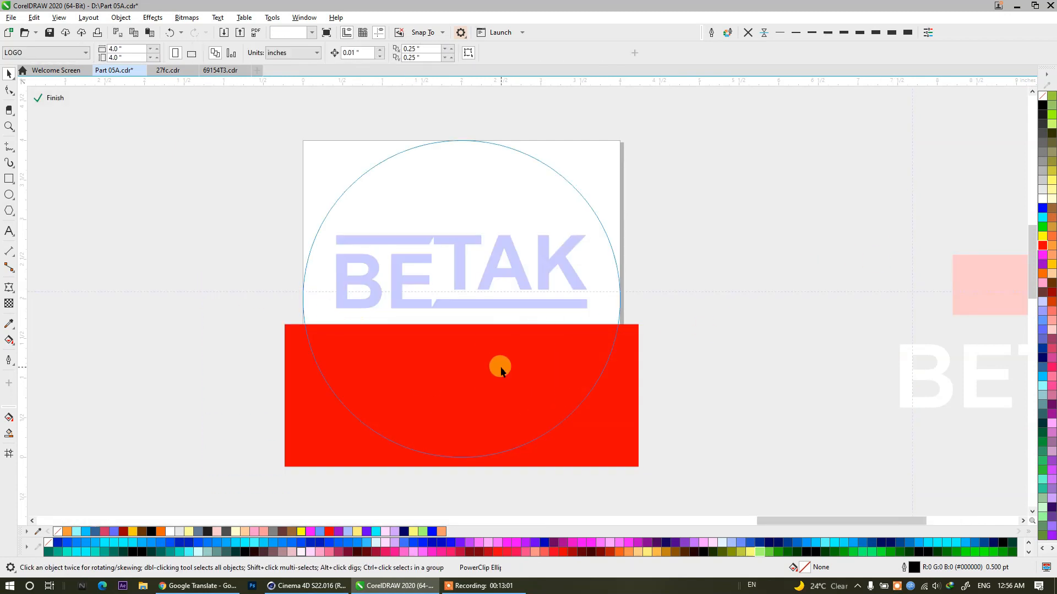
click(413, 381)
ctrl+click(210, 319)
click(415, 336)
Fill the BETAK TV group with white and bring it in front of the red area.
drag(176, 206, 515, 388)
click(1041, 208)
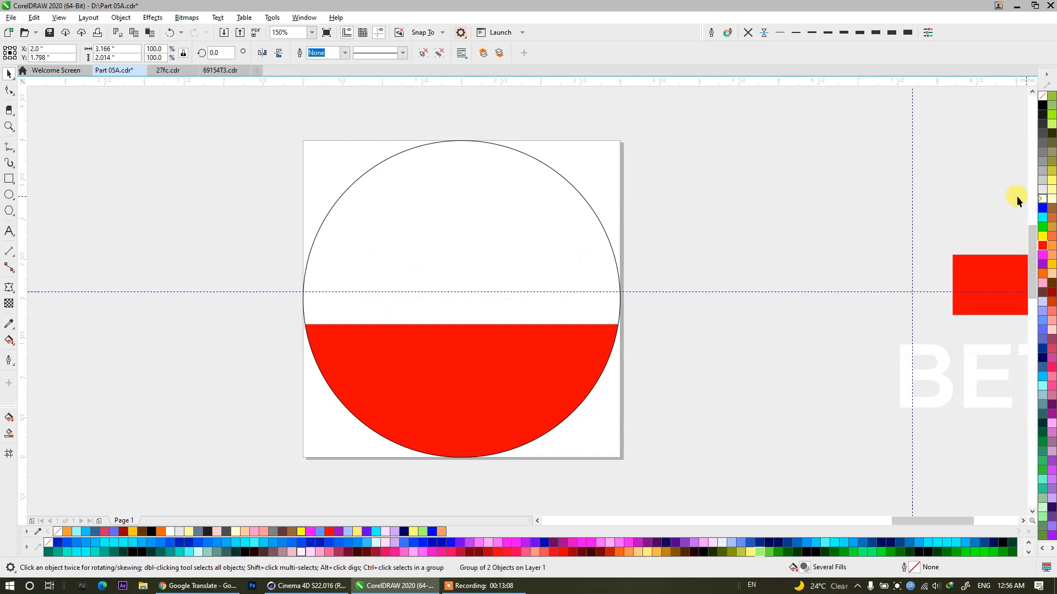
key(shift+Page_Up)
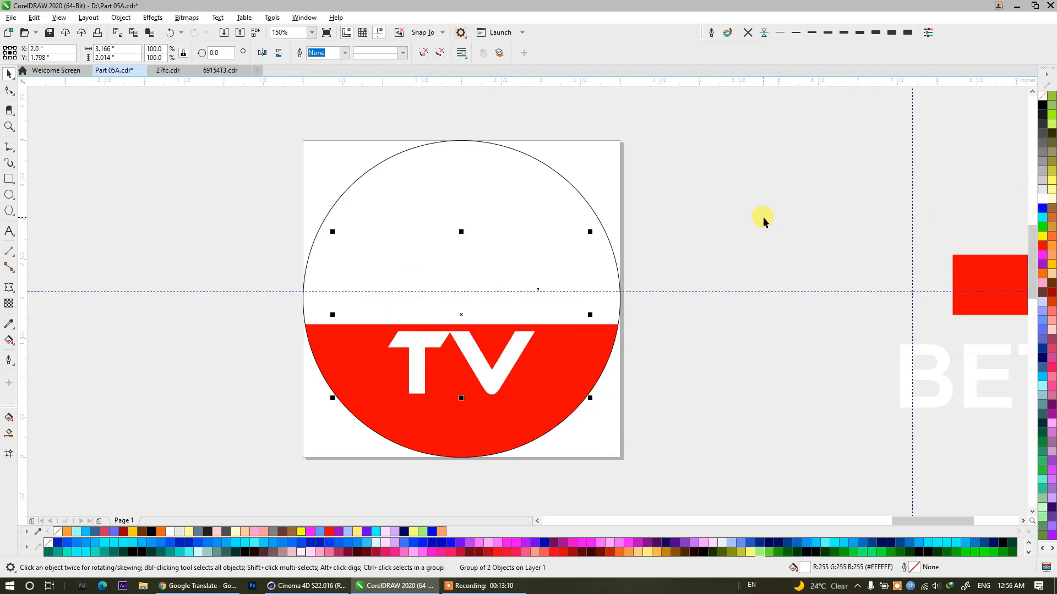
Recolor only the BETAK lettering within the group to red.
ctrl+click(481, 242)
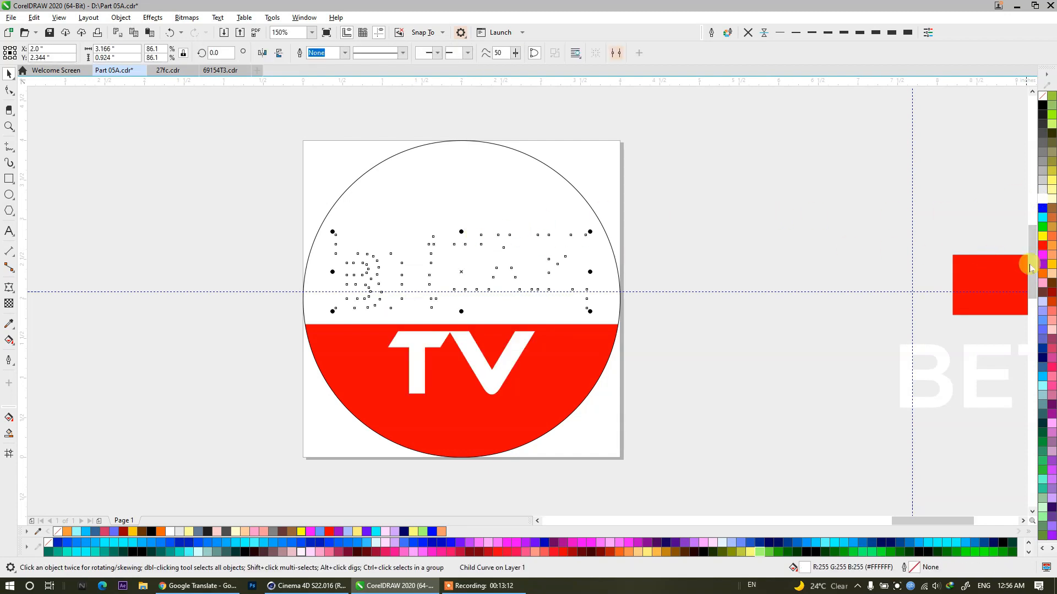
click(1041, 245)
click(762, 212)
click(521, 188)
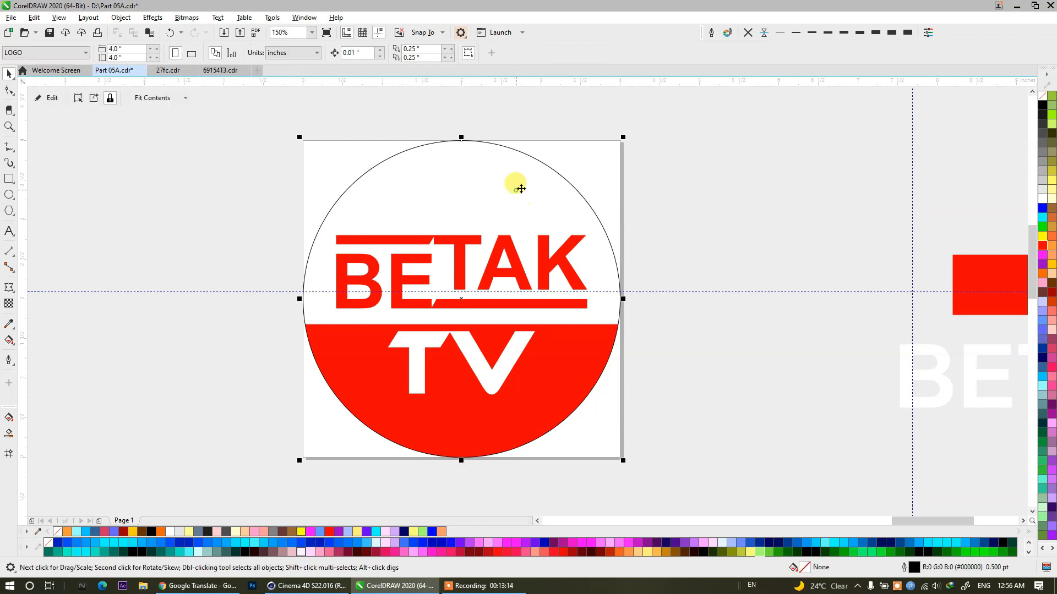
Fill the circle with off-white #FFFFFA and set its outline color to light gray #E6E6E6.
click(1040, 190)
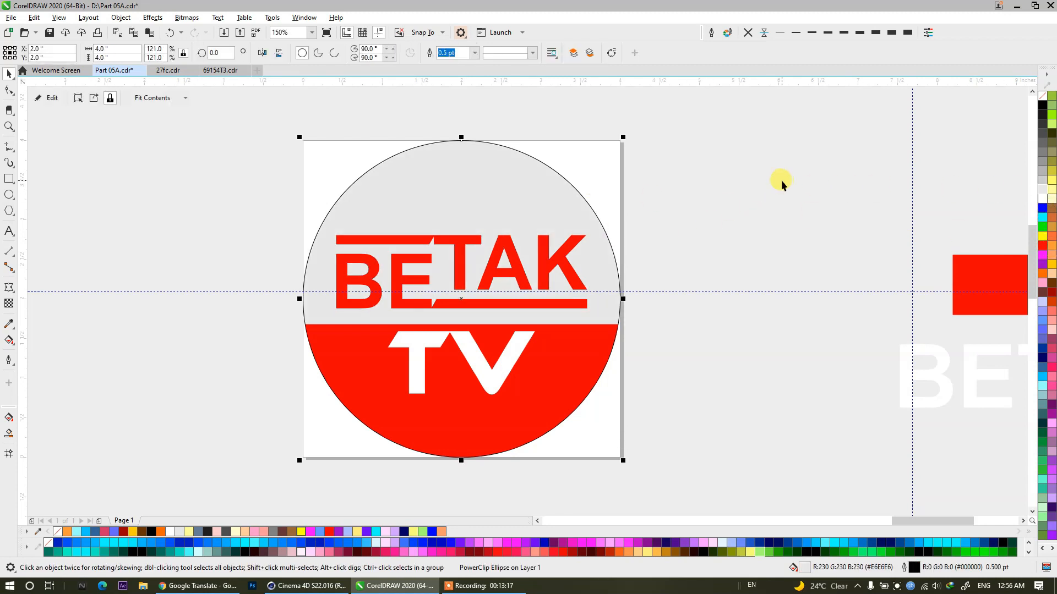
click(1044, 202)
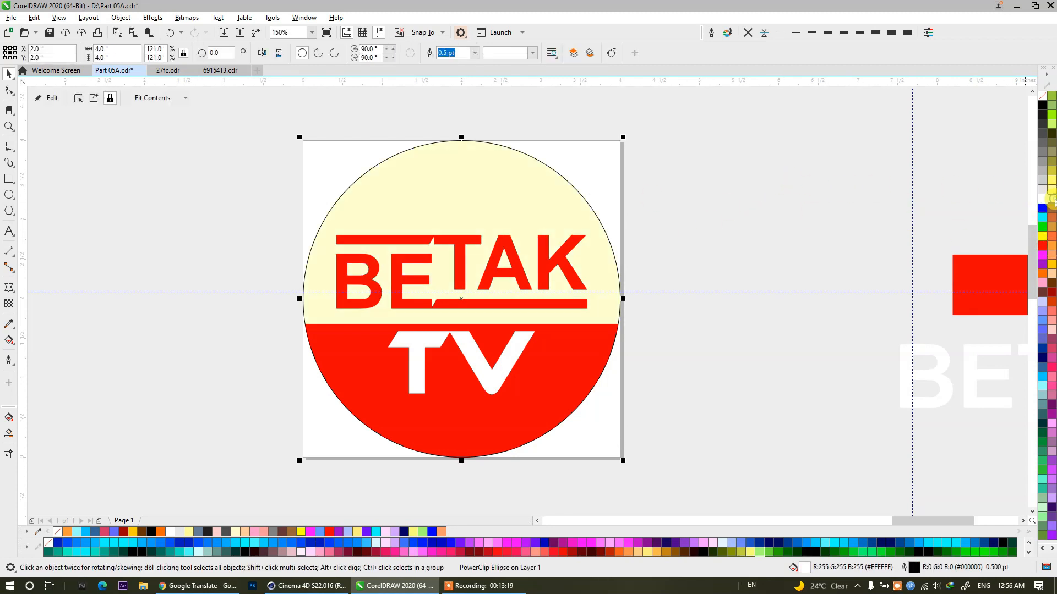
click(1042, 201)
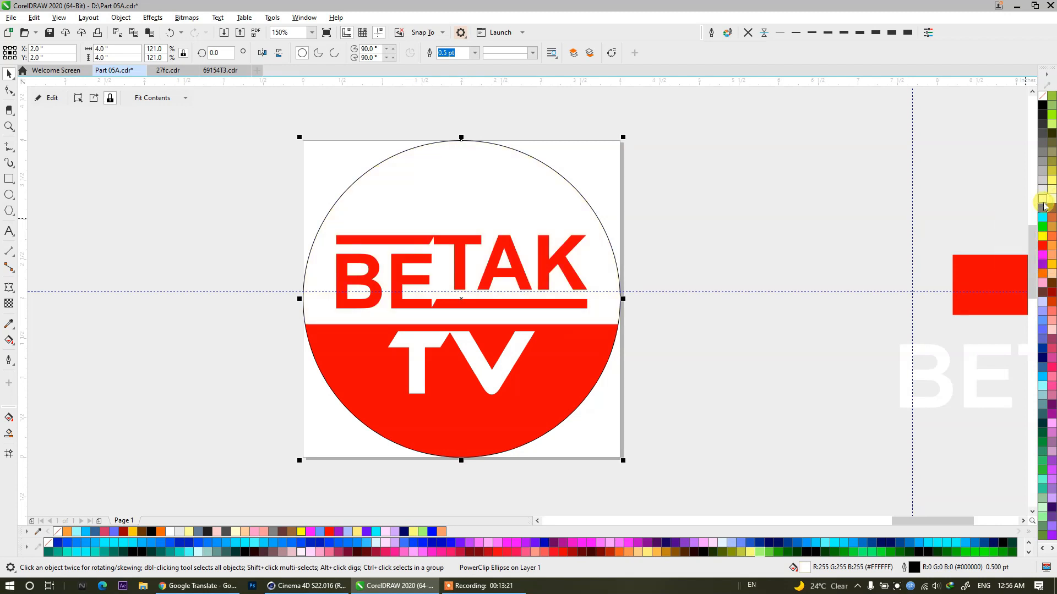
click(1051, 198)
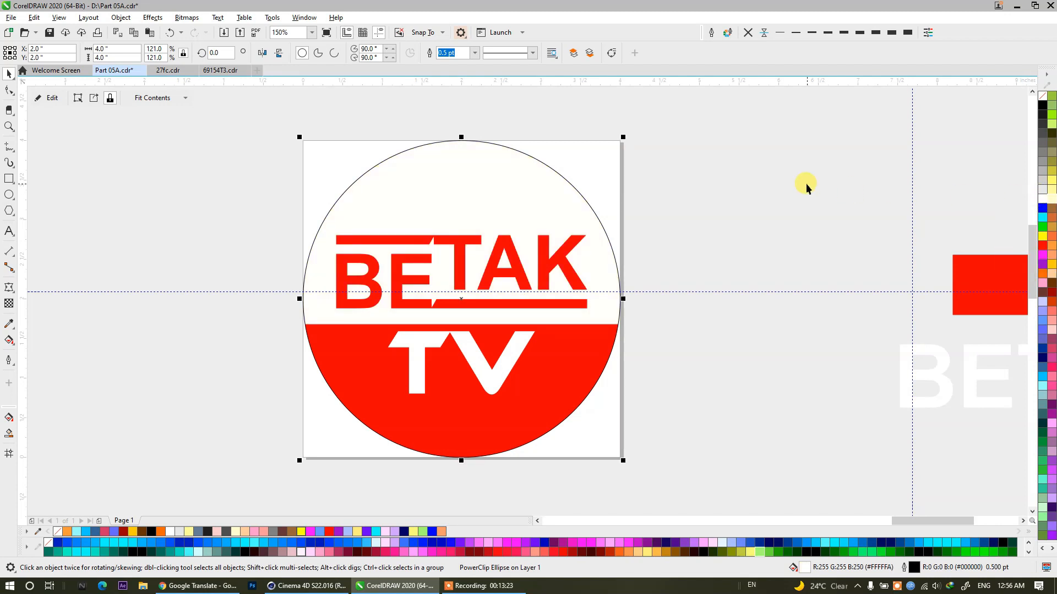
click(751, 35)
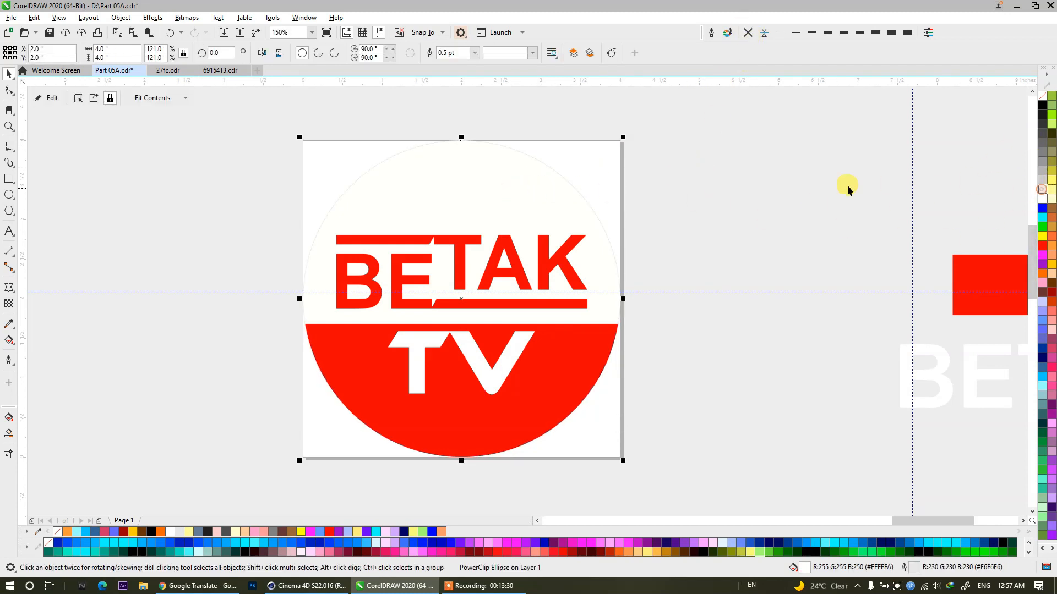
Group the circle with the BETAK TV lettering and move the logo into the collection beside the red Syed Printing Press logo.
click(814, 183)
scroll(671, 182, down, 2)
drag(643, 246, 487, 344)
key(ctrl+z)
drag(448, 124, 447, 121)
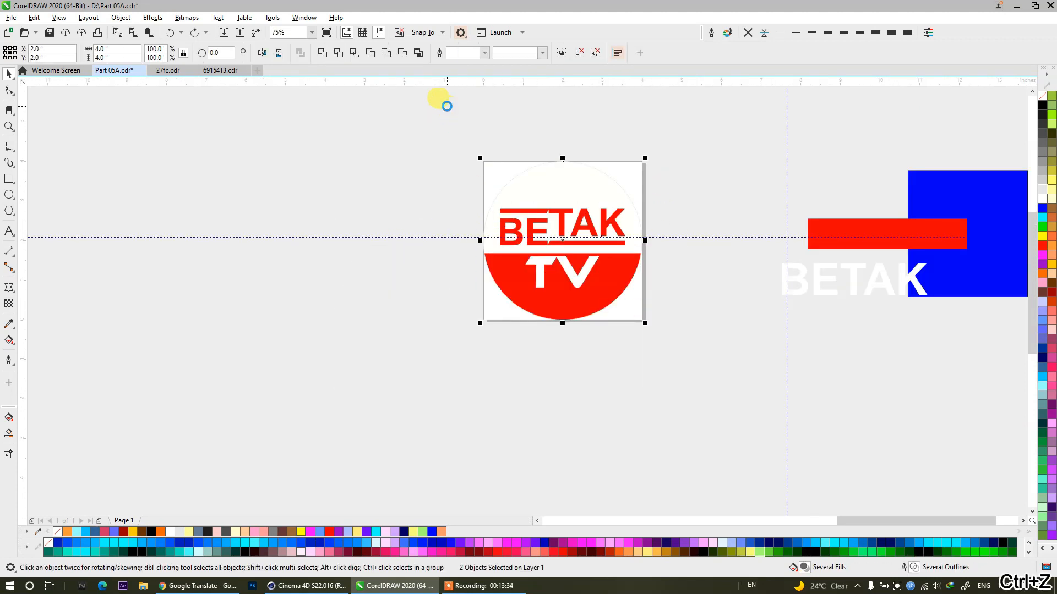
key(ctrl+g)
scroll(658, 173, down, 3)
drag(634, 196, 436, 288)
scroll(436, 288, up, 4)
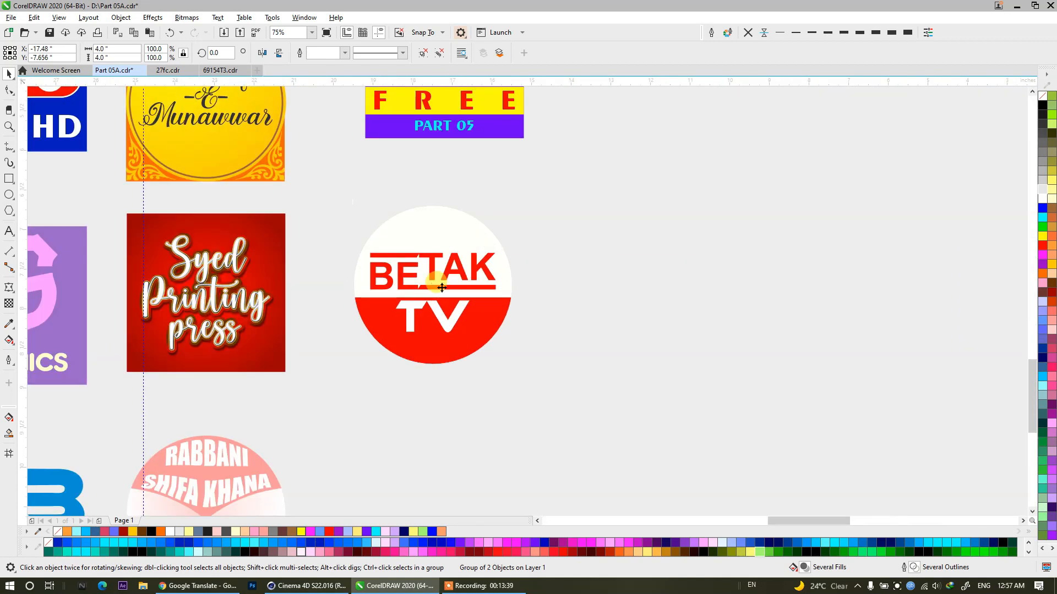
Nudge only the TV text within the logo group down, so it sits lower in the red segment.
scroll(442, 287, up, 2)
click(638, 264)
click(460, 347)
ctrl+click(457, 364)
key(Down)
key(Down)
key(Down)
key(Down)
key(Down)
key(Down)
key(Down)
key(Down)
key(Down)
key(Down)
key(Down)
key(Down)
key(Down)
key(Down)
key(Down)
key(Down)
key(Down)
key(Down)
key(Down)
key(Down)
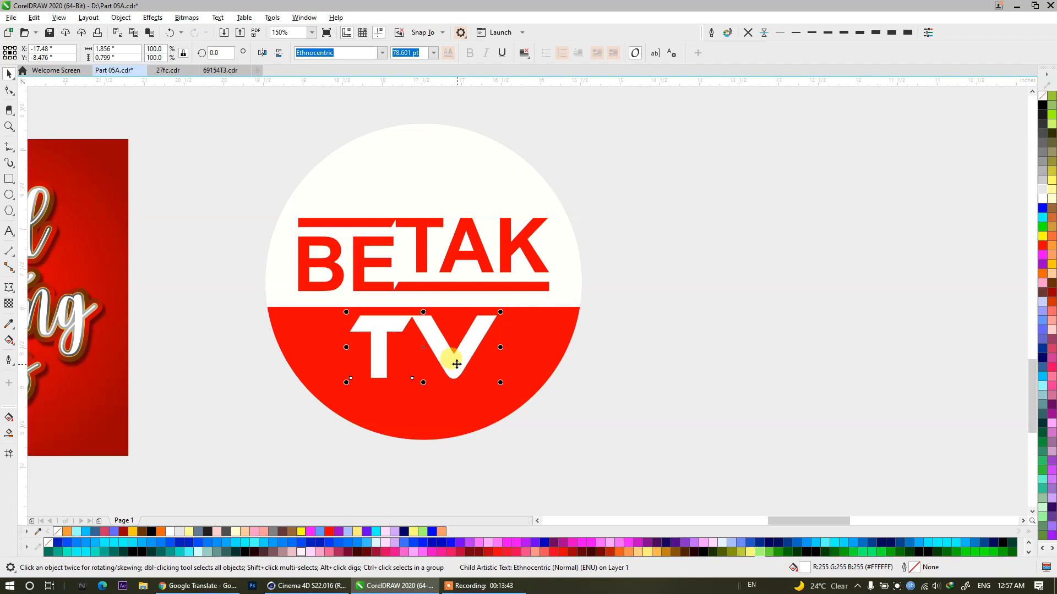
click(619, 332)
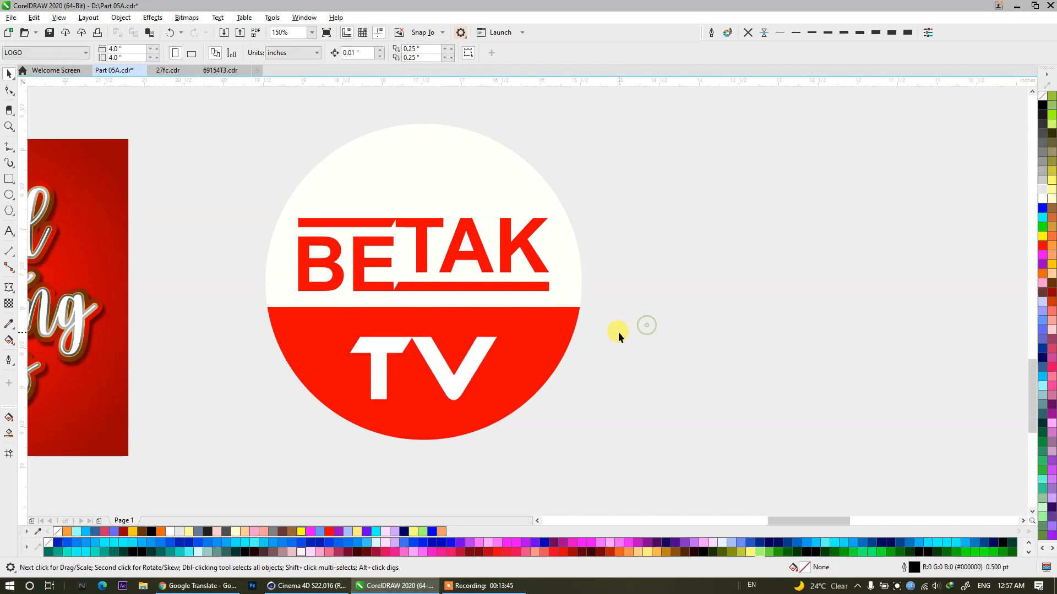
Try purple, pale blue and magenta fills on the whole logo group.
click(574, 326)
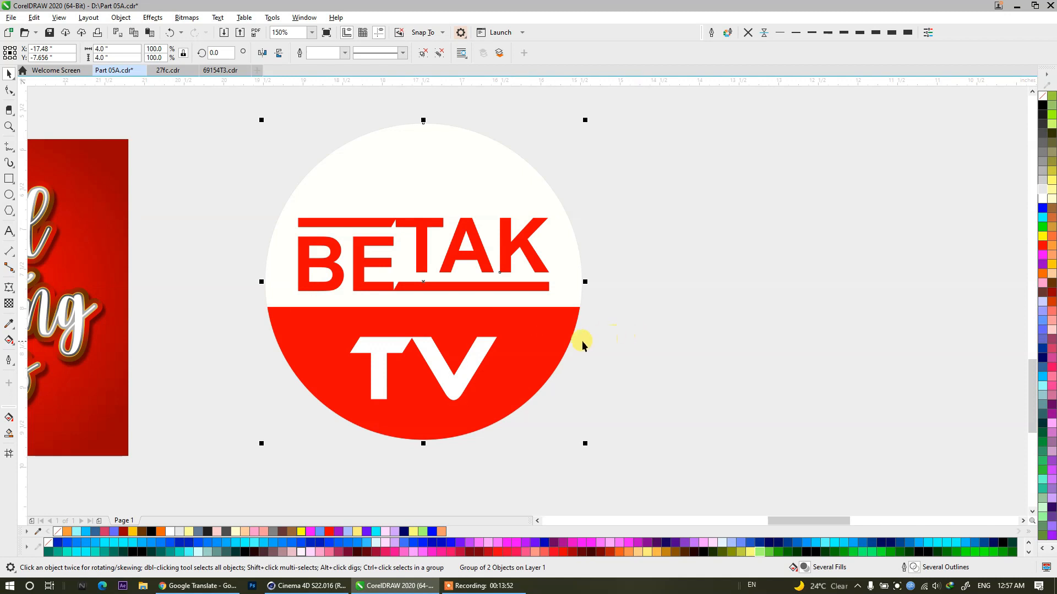
click(746, 544)
click(674, 543)
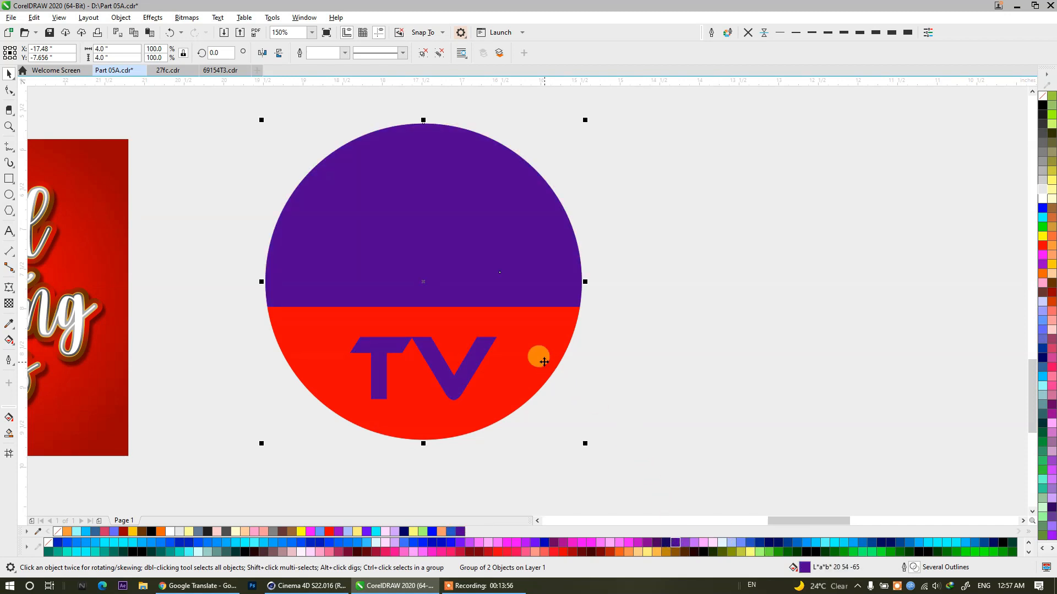
click(651, 386)
click(544, 361)
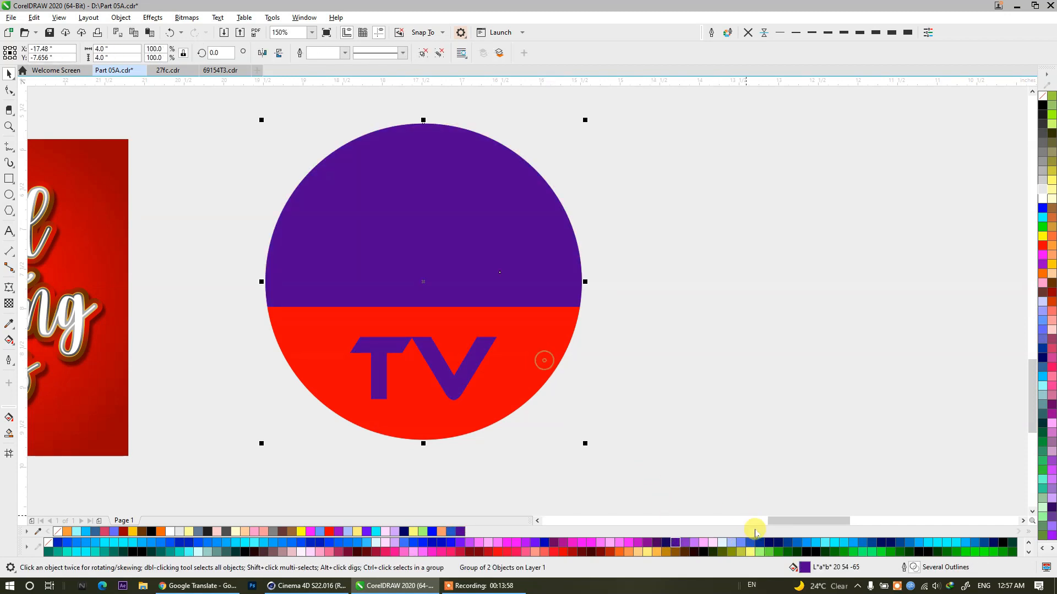
click(718, 544)
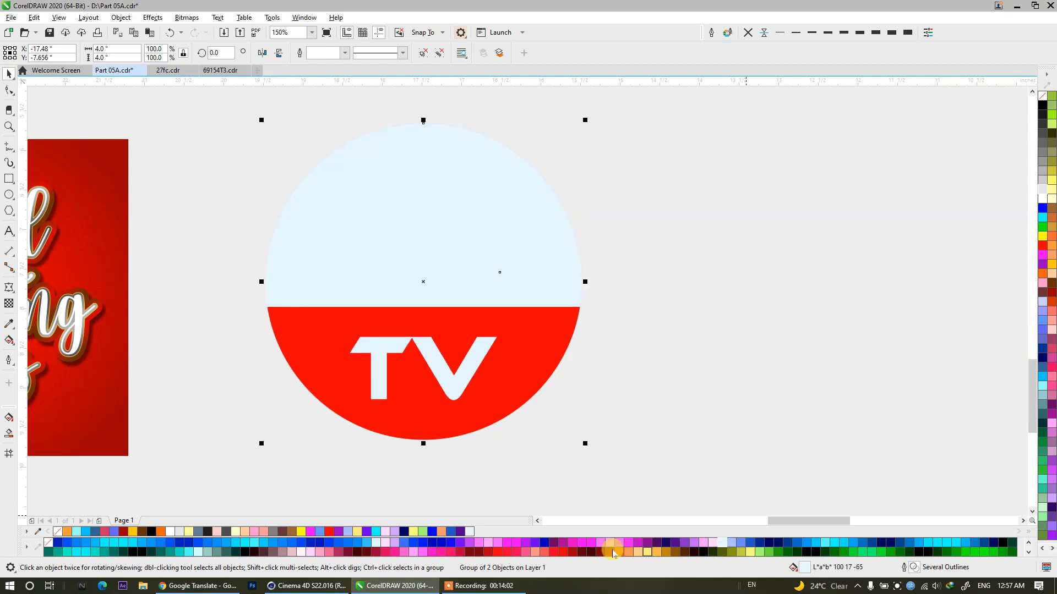
click(578, 543)
click(578, 363)
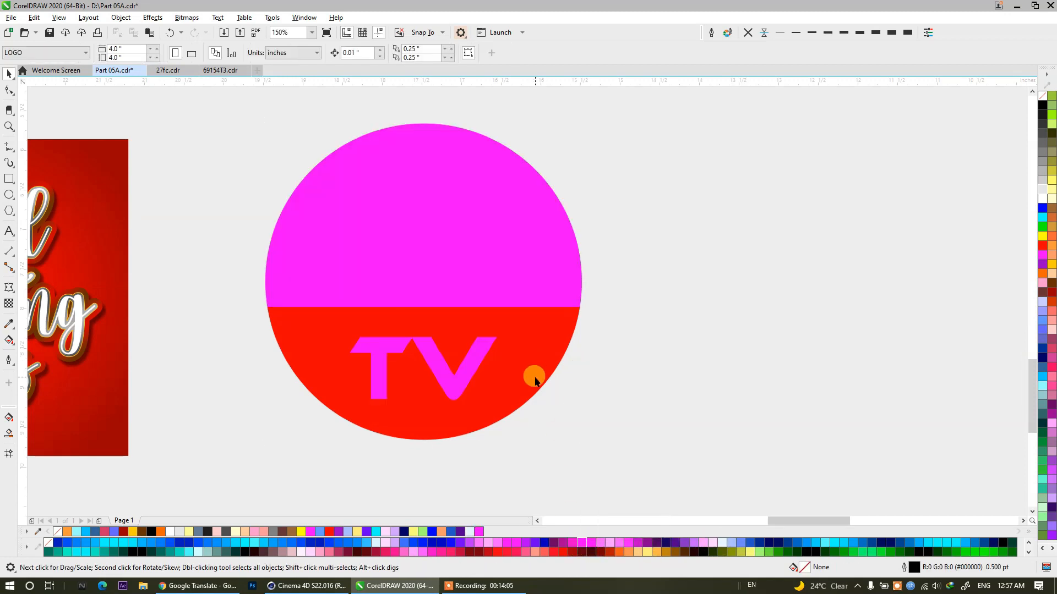
Try a pink fill (L*a*b* 80 127 0) on only the lower rectangle inside the circle.
click(536, 381)
click(712, 246)
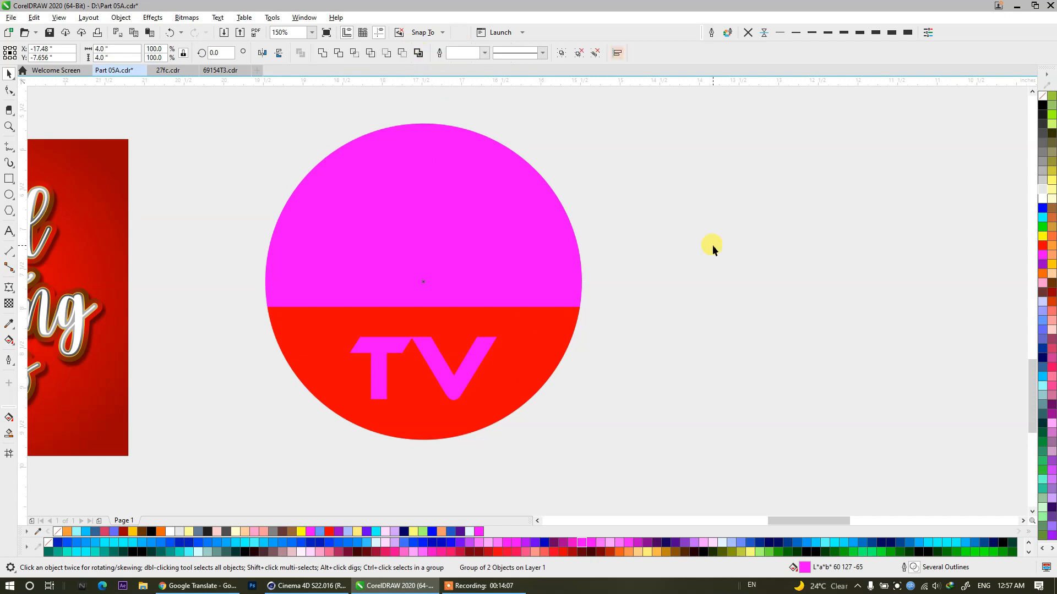
ctrl+click(535, 354)
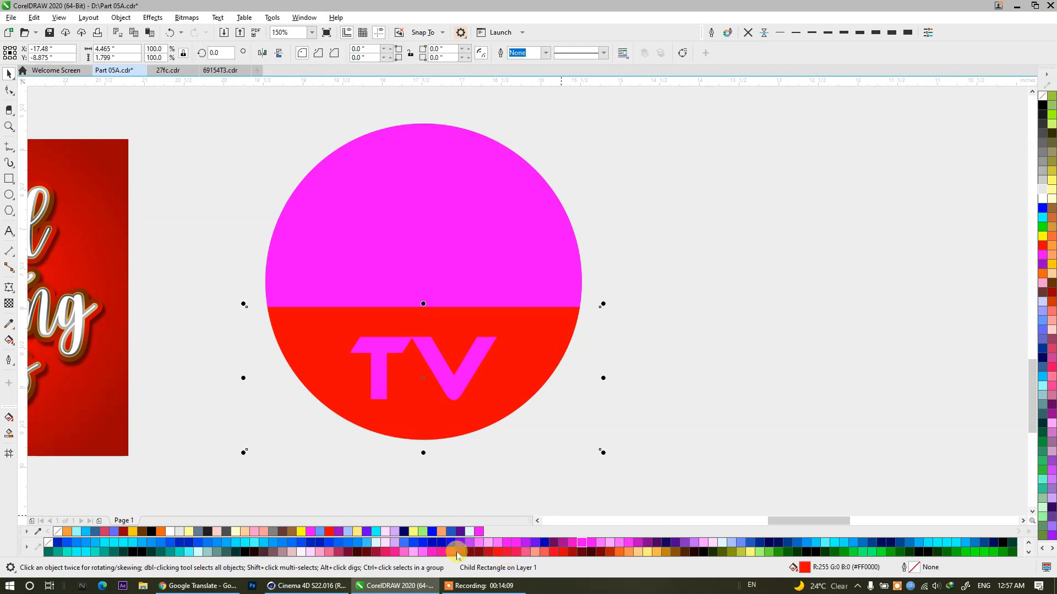
click(434, 552)
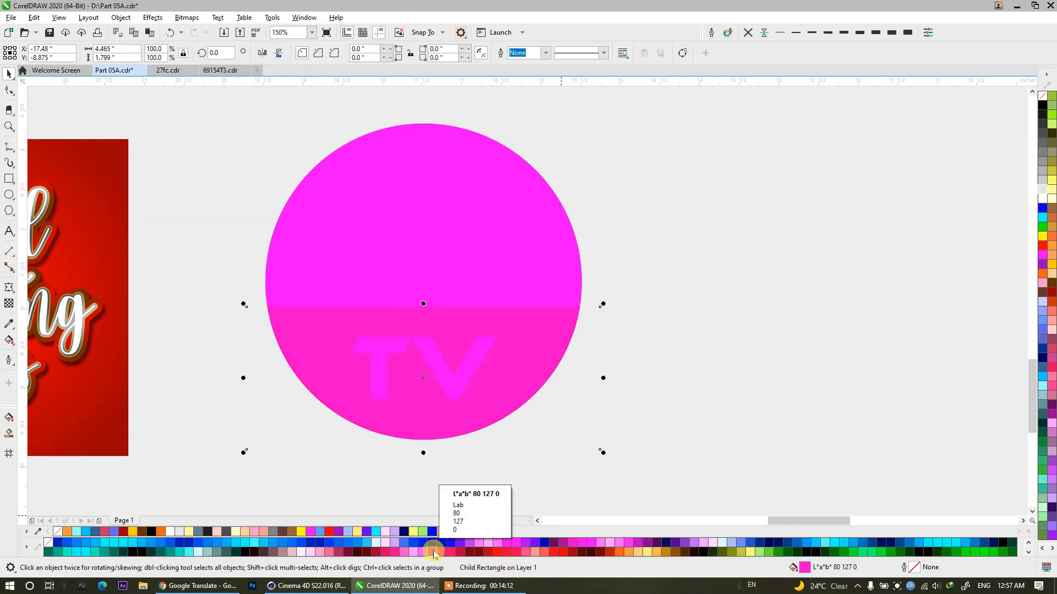
Fill the BETAK TV lettering group with white.
click(465, 372)
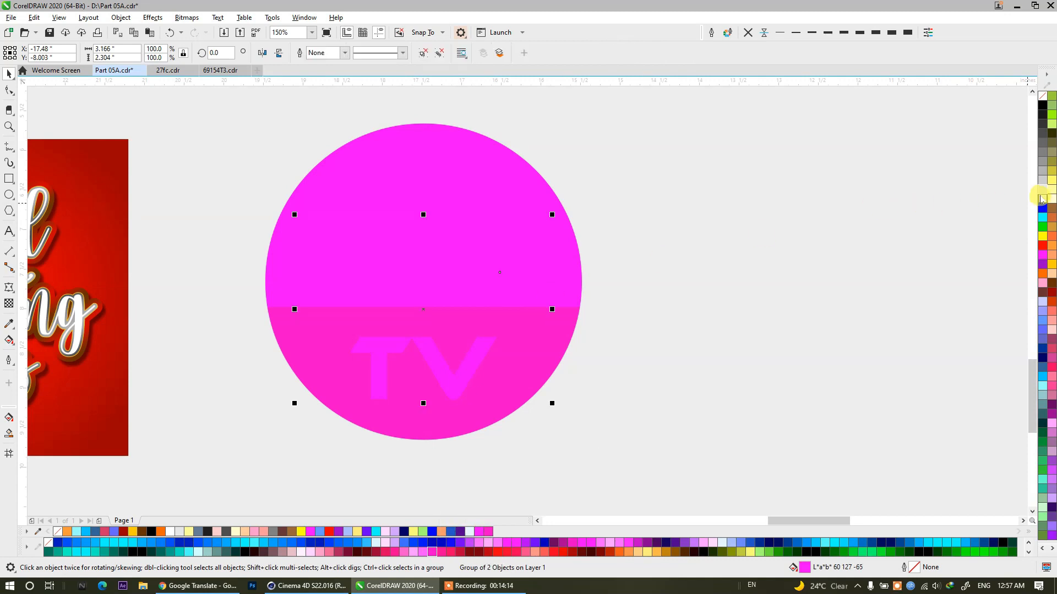
click(1041, 201)
click(601, 300)
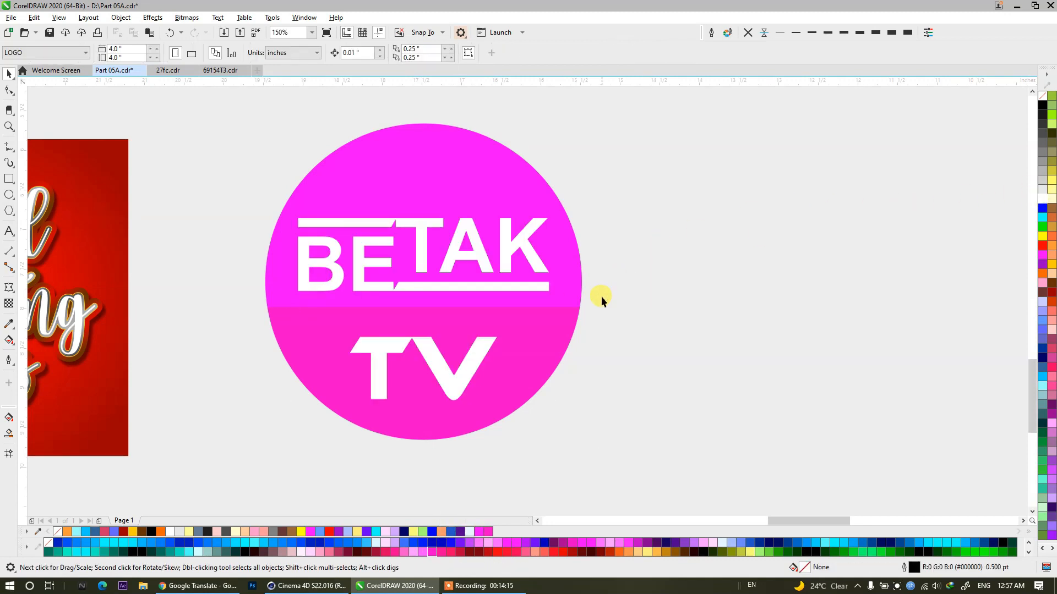
Try white, light gray and the darker grays #999999 and #808080 as the circle's fill.
click(565, 295)
click(1041, 197)
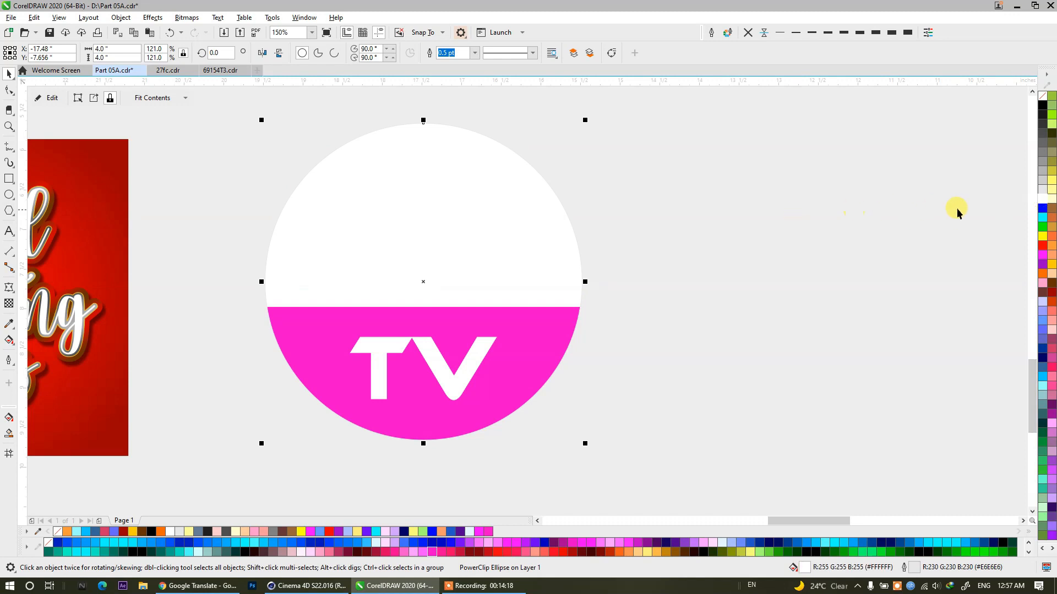
click(1040, 191)
click(1041, 161)
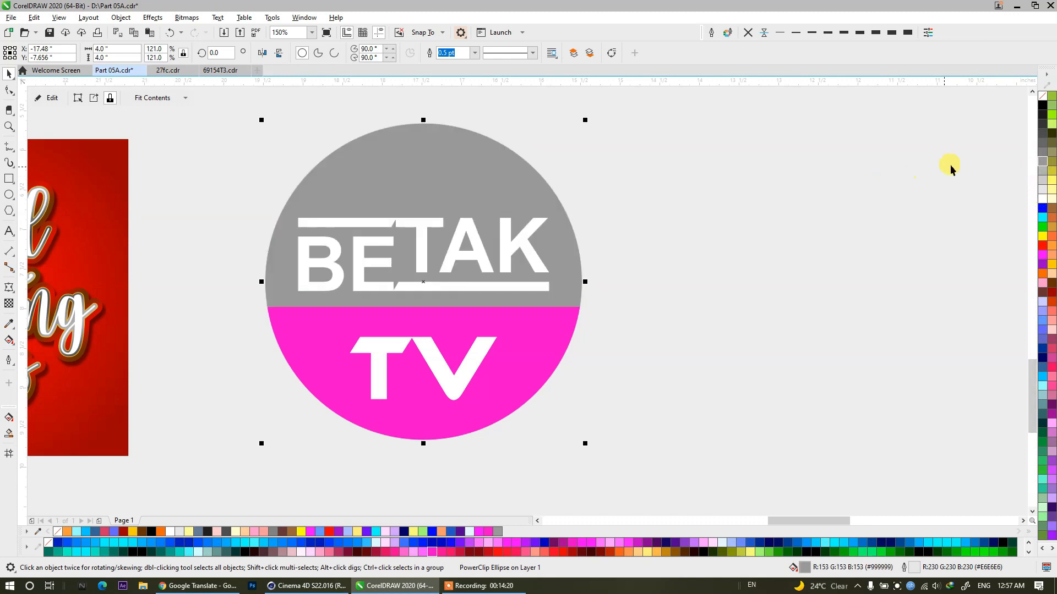
click(1041, 151)
click(738, 185)
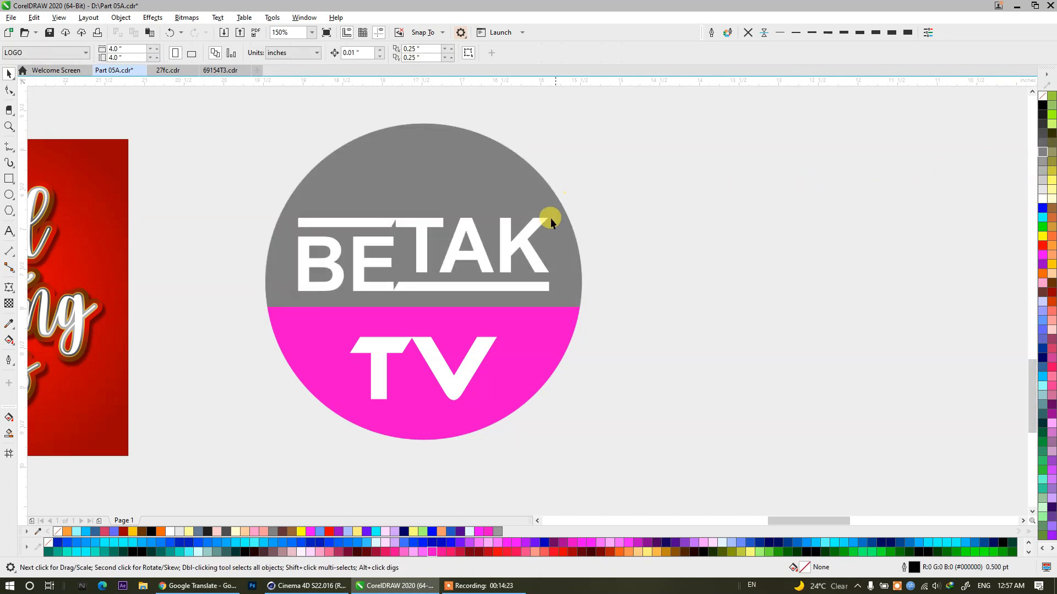
Recolor the lower rectangle, trying red, deep yellow and pink before settling on sky blue.
click(544, 361)
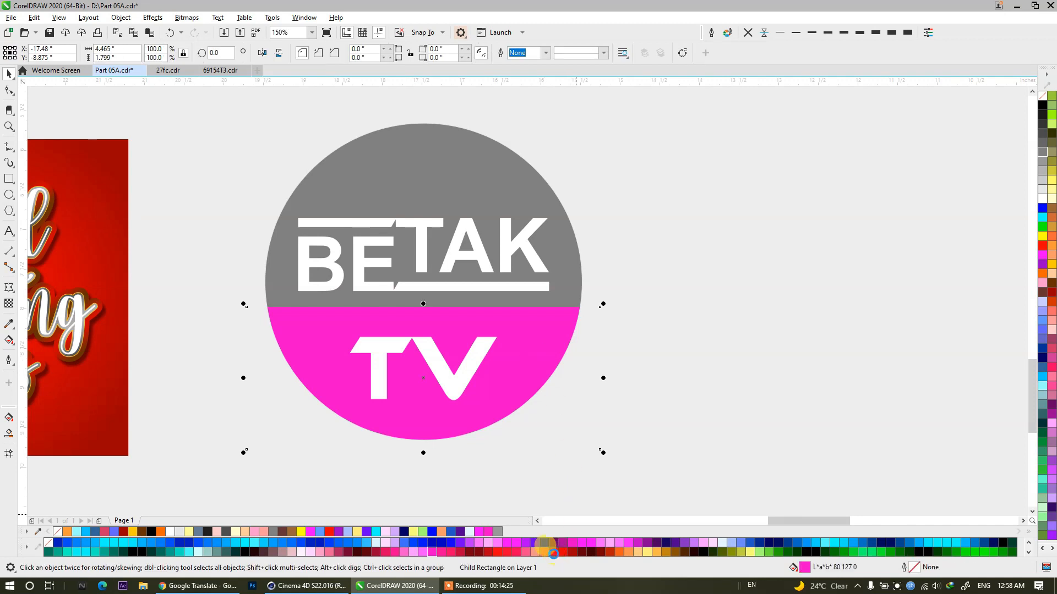
click(555, 552)
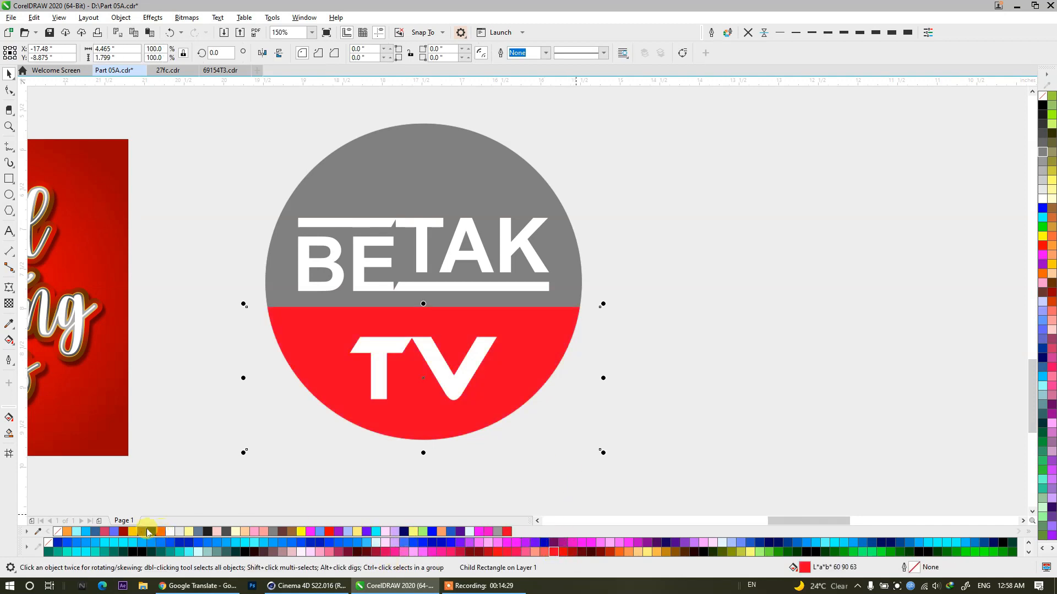
click(133, 531)
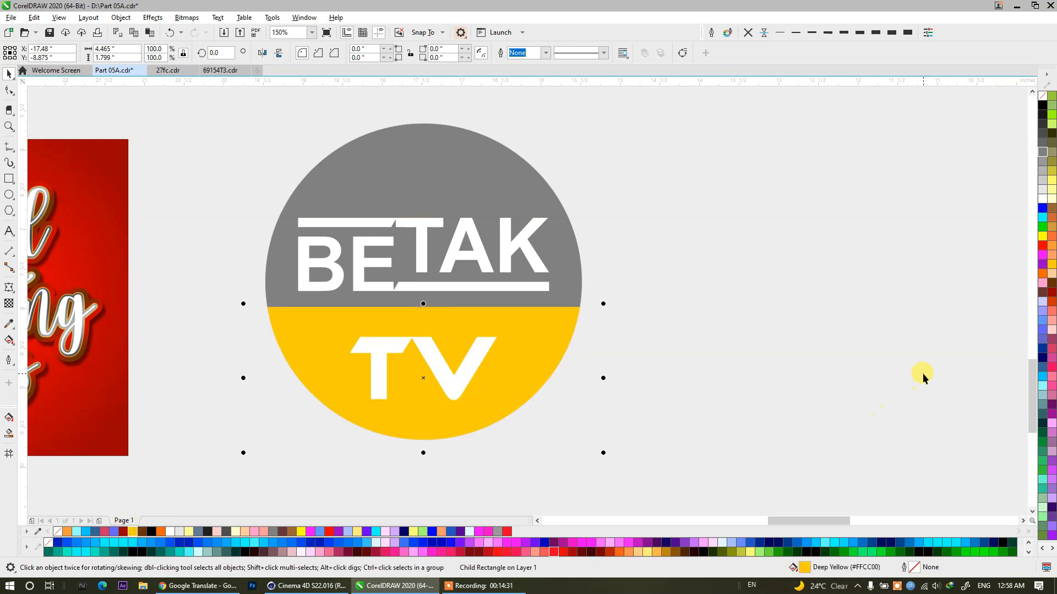
click(1051, 367)
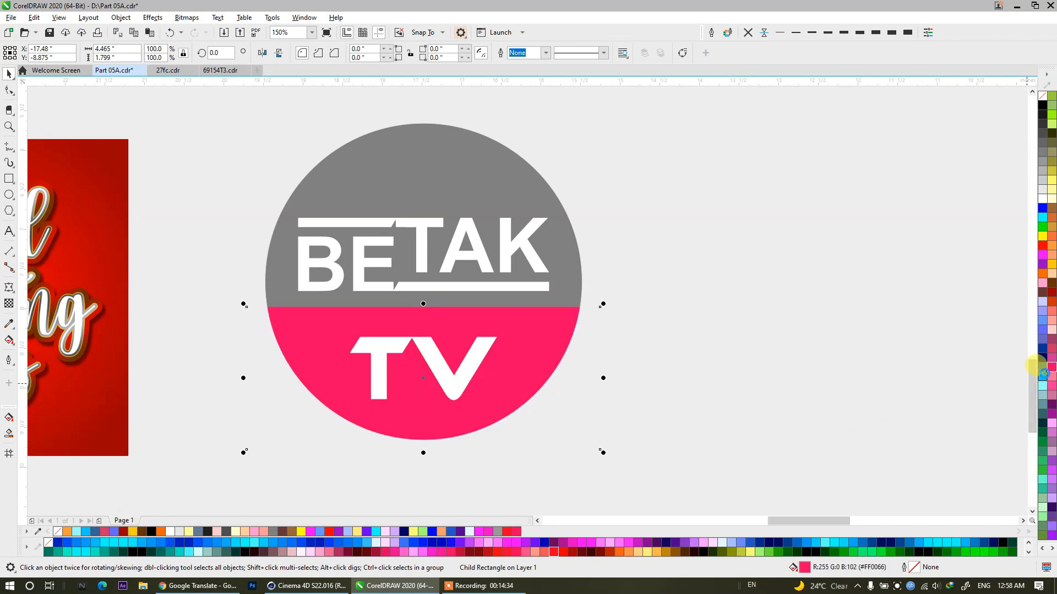
click(1043, 376)
click(623, 273)
Fill the circle with pale yellow and recolor only the BETAK lettering to the same sky blue as the lower segment.
click(568, 251)
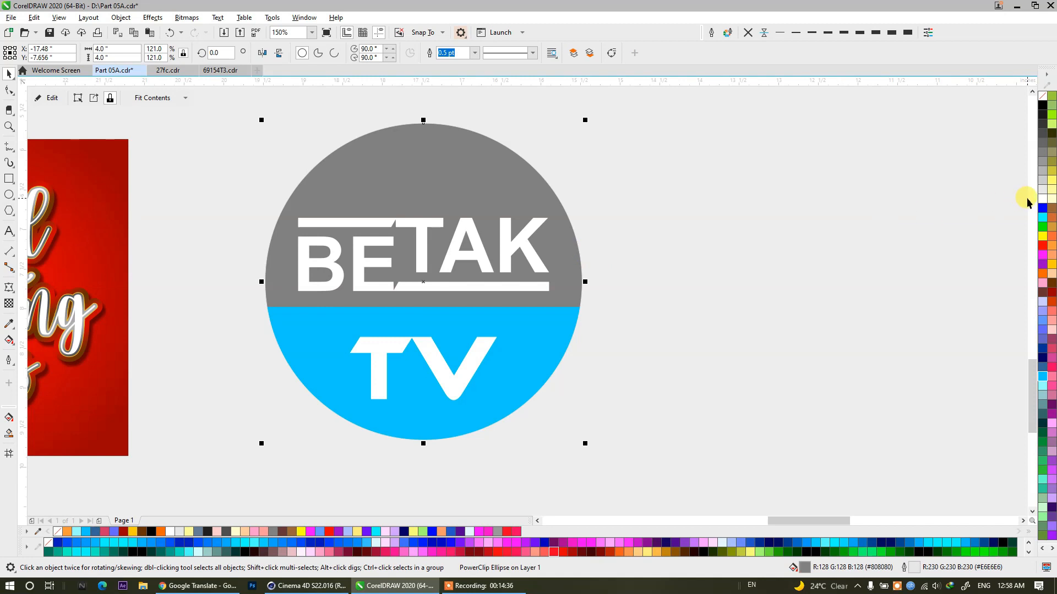
click(1049, 200)
click(516, 241)
ctrl+click(520, 247)
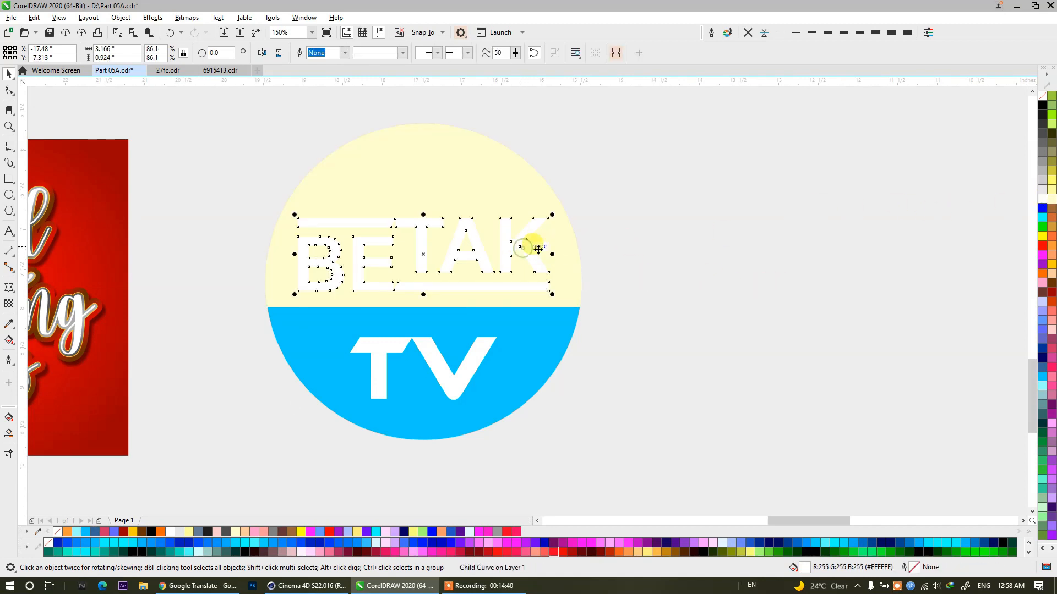
click(1042, 376)
click(762, 273)
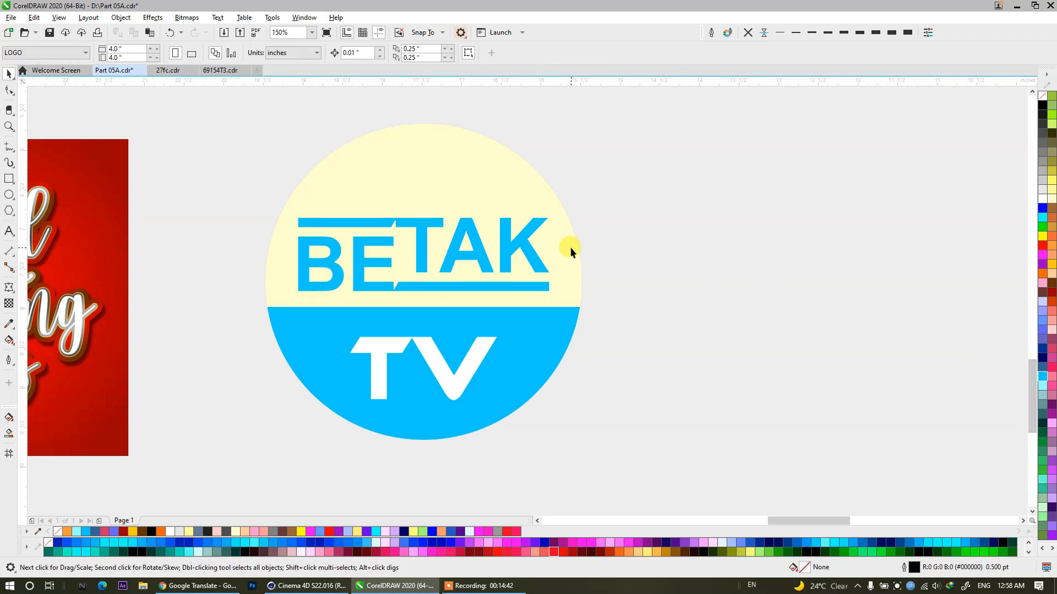
scroll(570, 246, down, 3)
scroll(445, 233, down, 2)
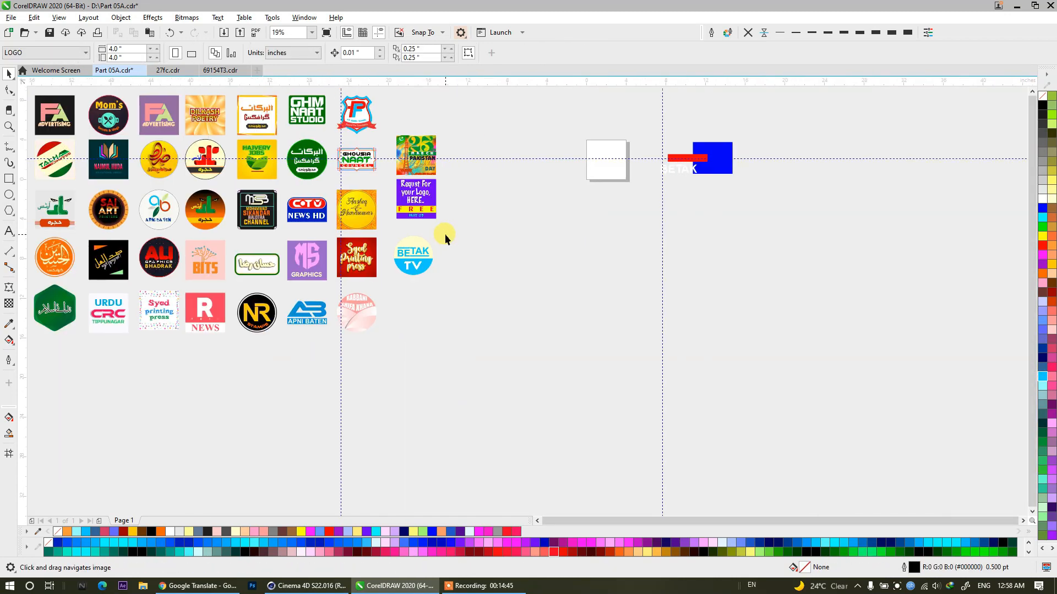
Close the Google Translate tab in Chrome, and like and heart the top two comments on the YouTube video.
click(198, 586)
key(ctrl+w)
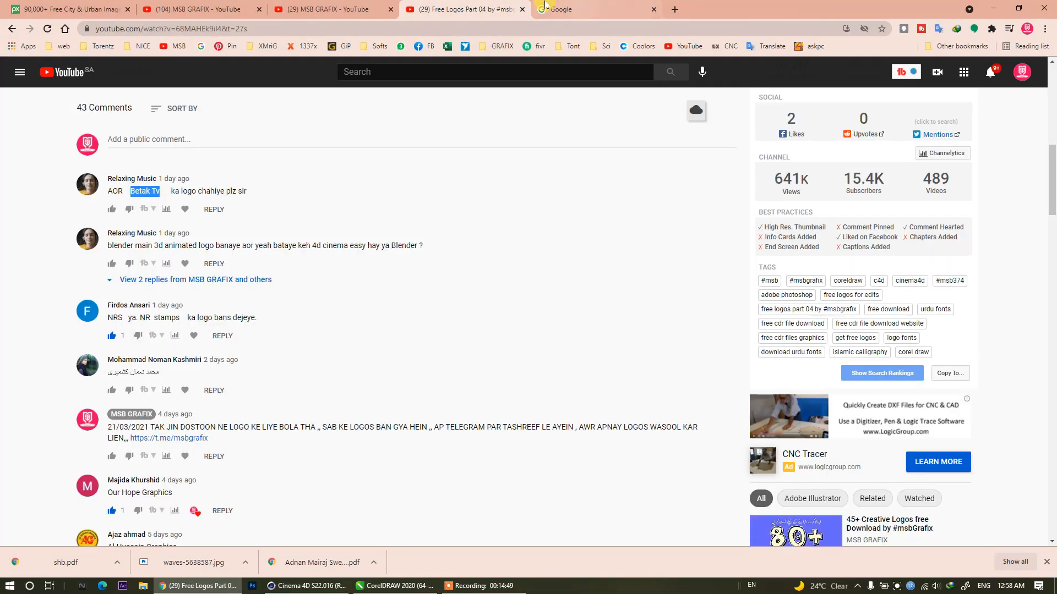
click(111, 209)
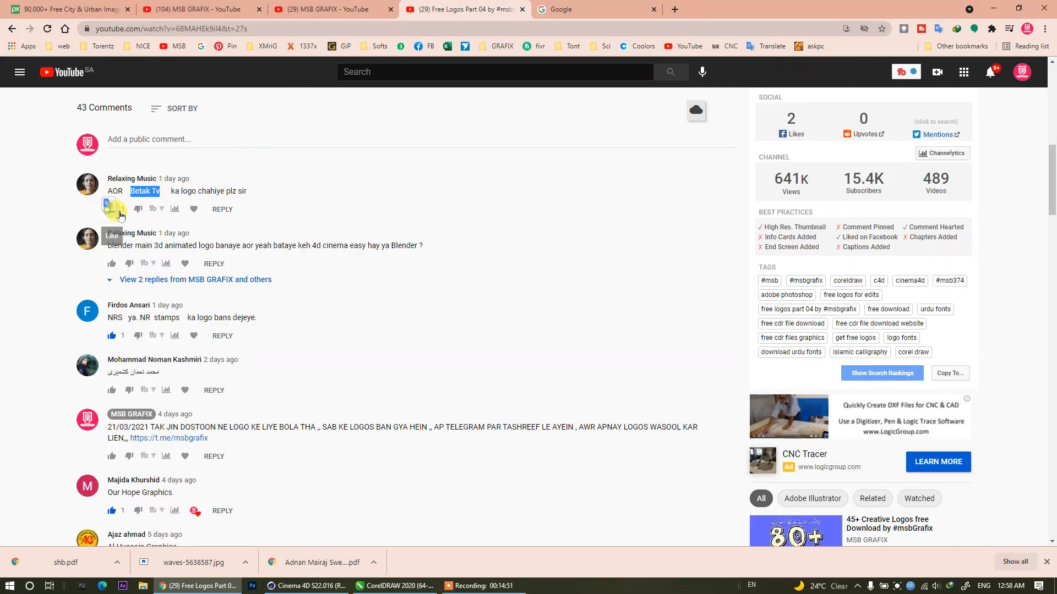
click(194, 209)
click(111, 264)
click(192, 264)
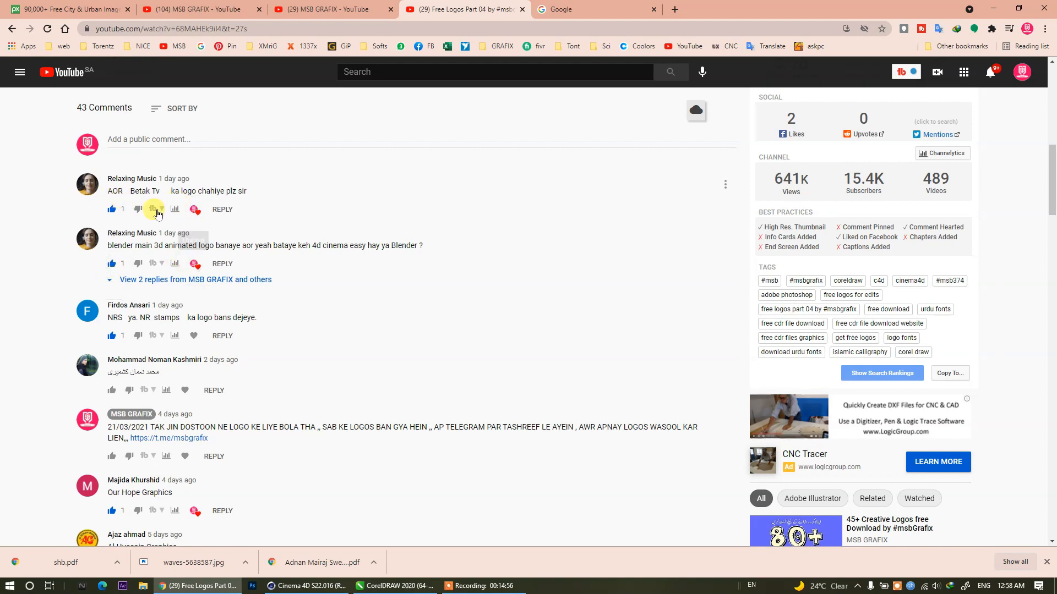
Copy the Urdu name from the fourth YouTube comment and switch back to CorelDRAW.
drag(153, 369, 108, 372)
right_click(147, 372)
click(171, 375)
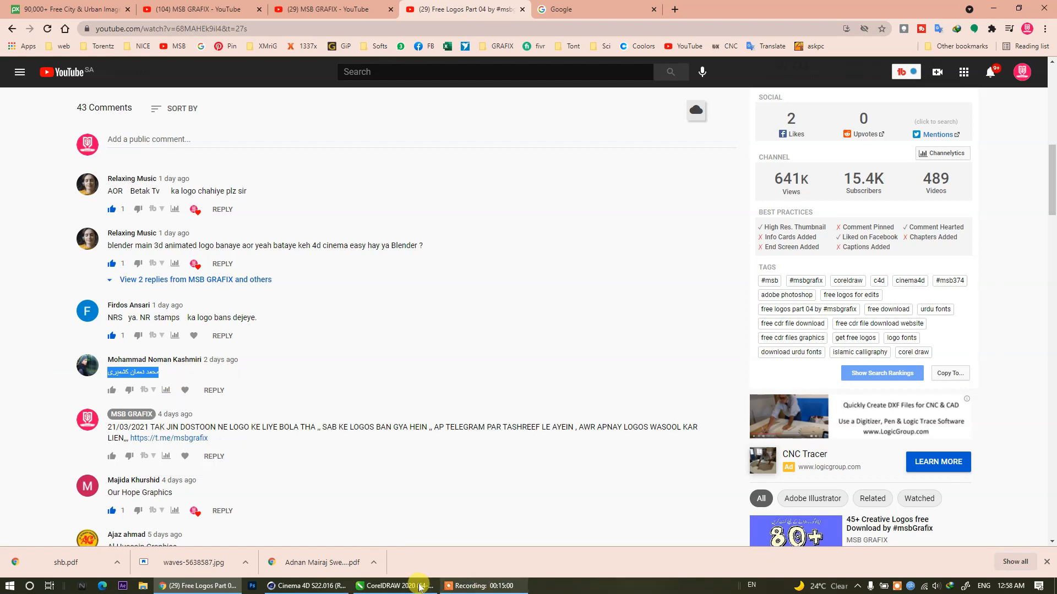
click(434, 587)
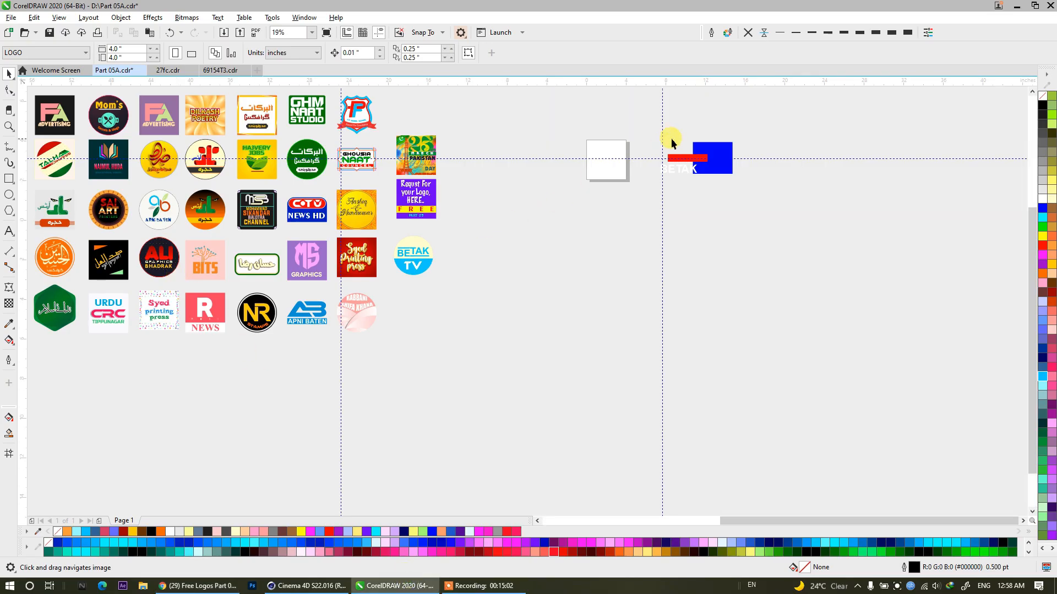
Move the white BETAK text below the blank page and replace its wording with the copied Urdu name.
scroll(671, 138, up, 4)
drag(667, 279, 428, 392)
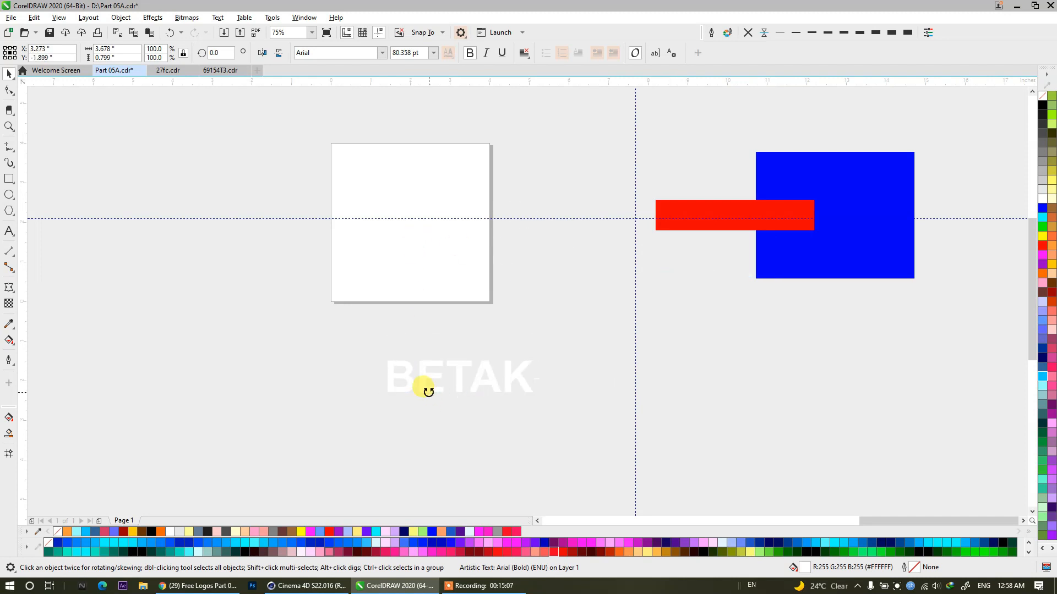
double_click(428, 392)
key(ctrl+v)
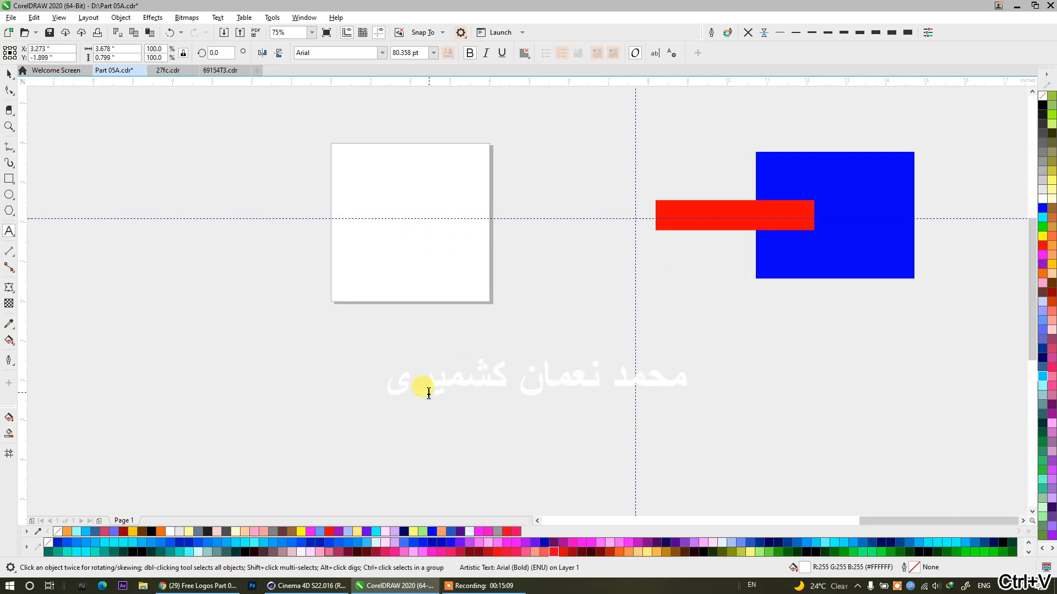
click(11, 76)
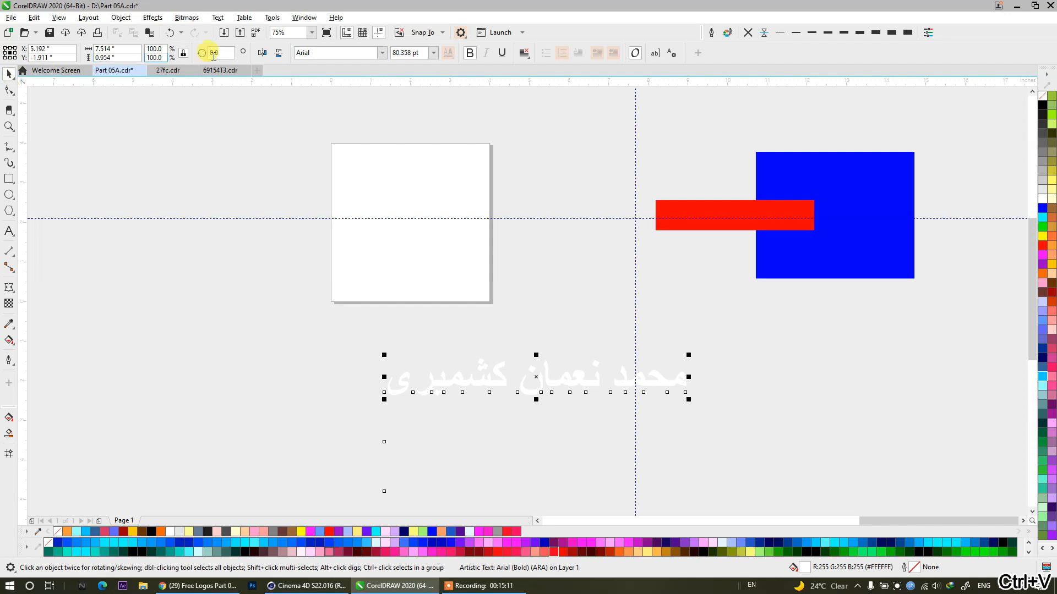
Set the Urdu name's font to Jameel Khushkhati and open the list of typefaces for the selected text.
click(331, 52)
text(Jameel Khushkhati)
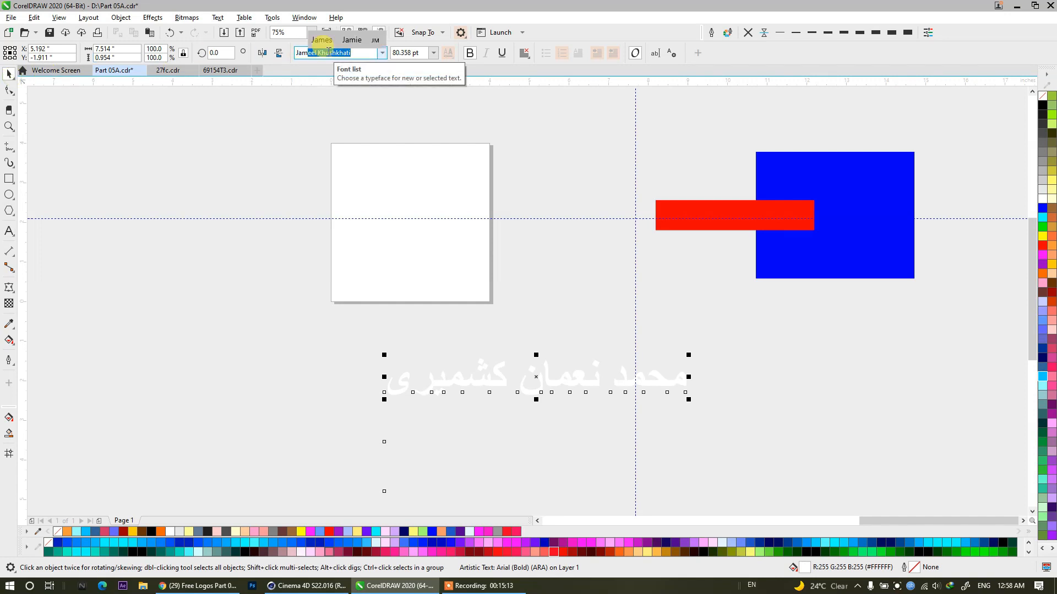
key(Return)
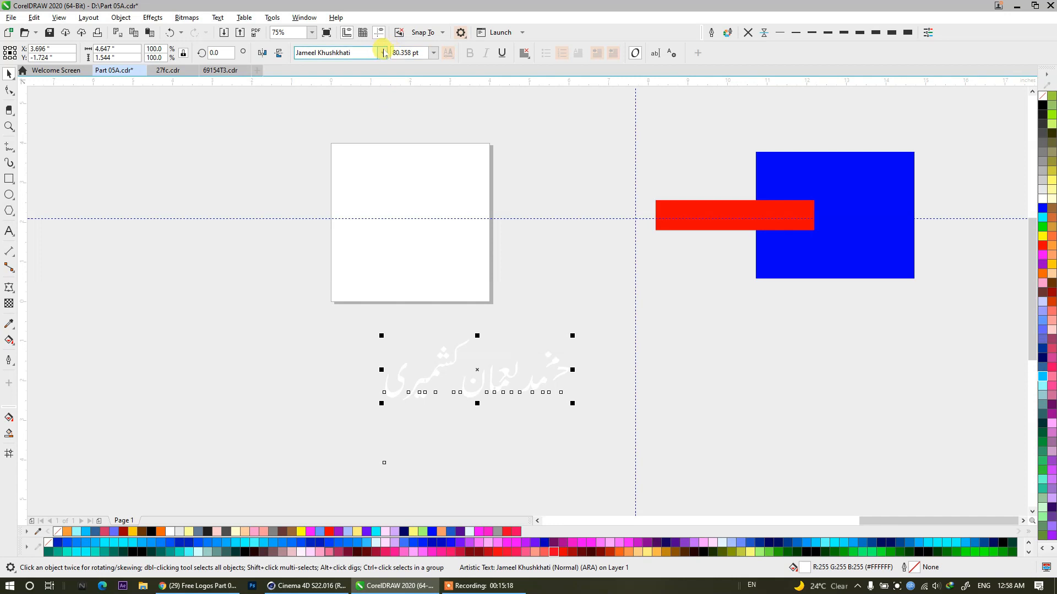
click(383, 52)
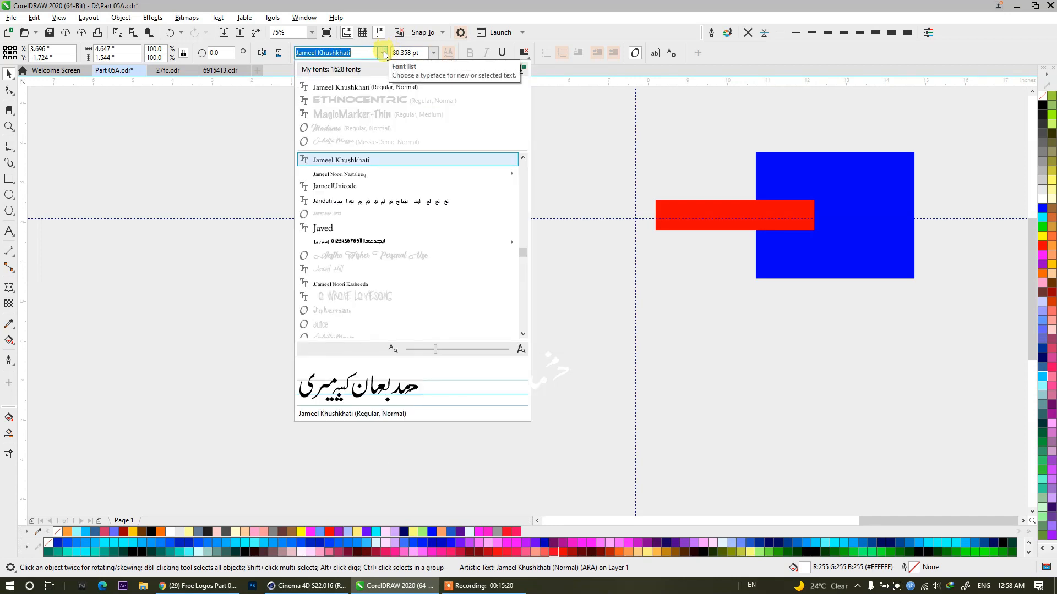
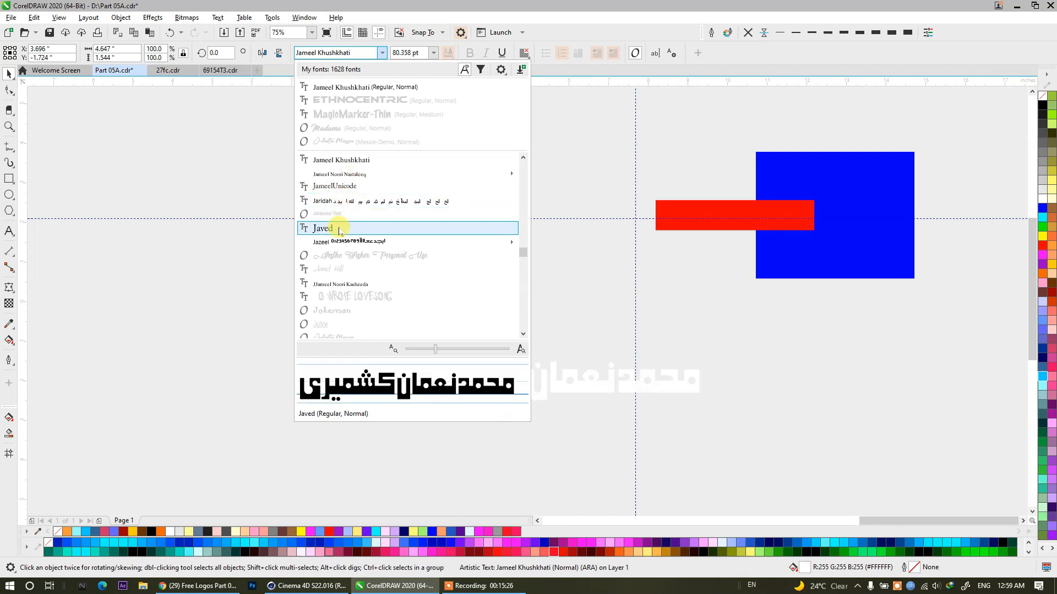
Set the Urdu name's font to Jazeel Bold.
key(Escape)
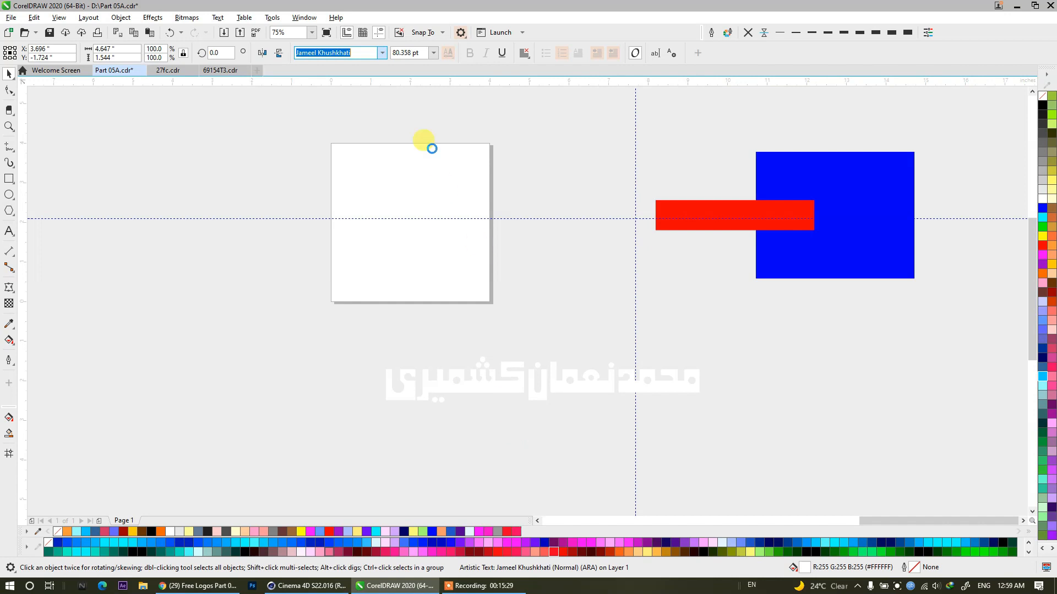
click(379, 53)
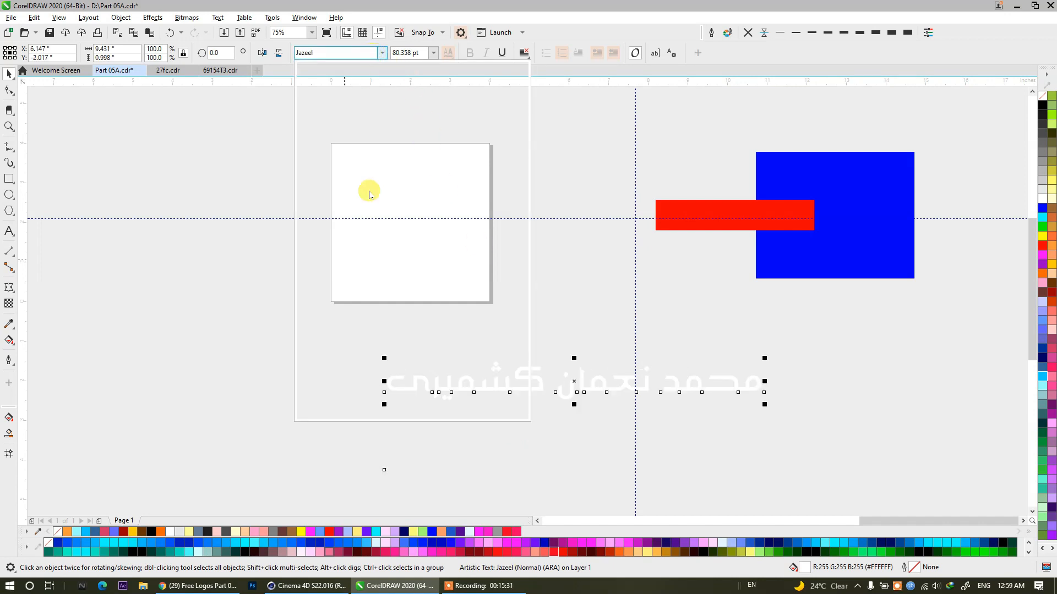
mouse_move(347, 160)
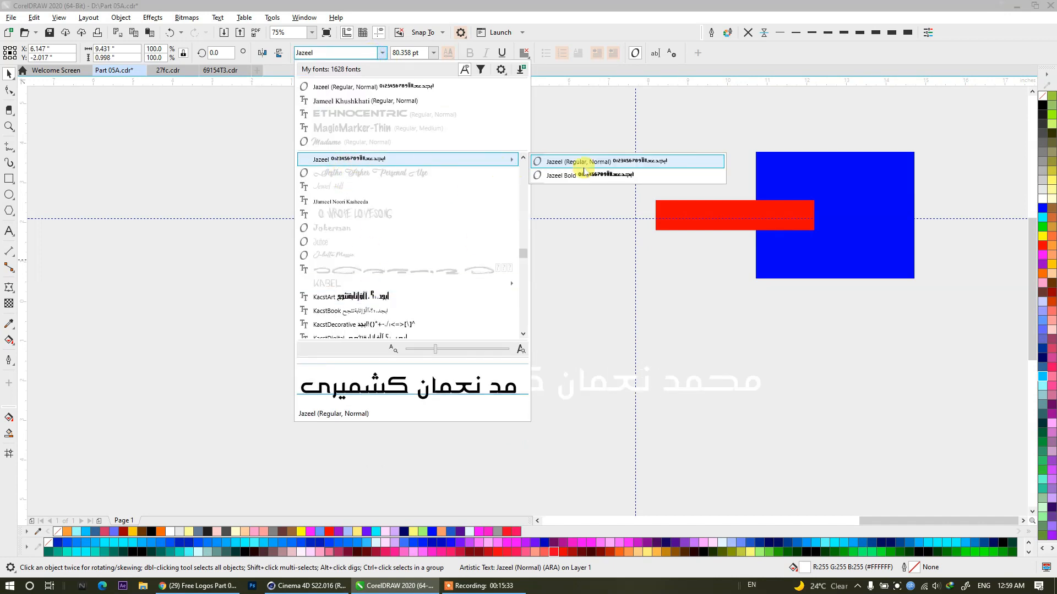
drag(559, 411, 431, 361)
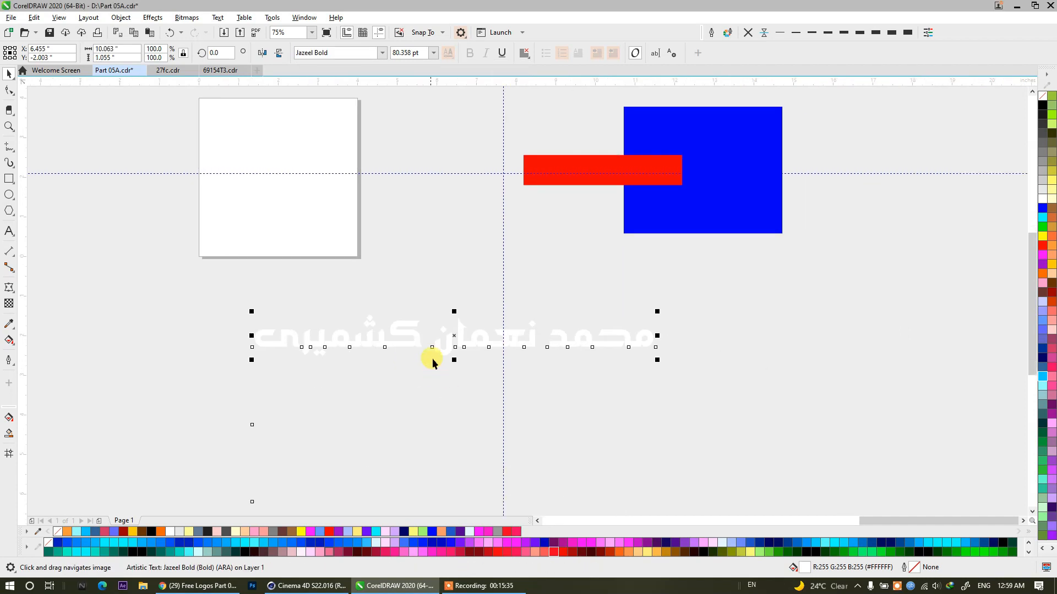
Split the Urdu name onto two lines by moving its last word to a second line.
scroll(434, 356, up, 2)
click(435, 324)
double_click(430, 295)
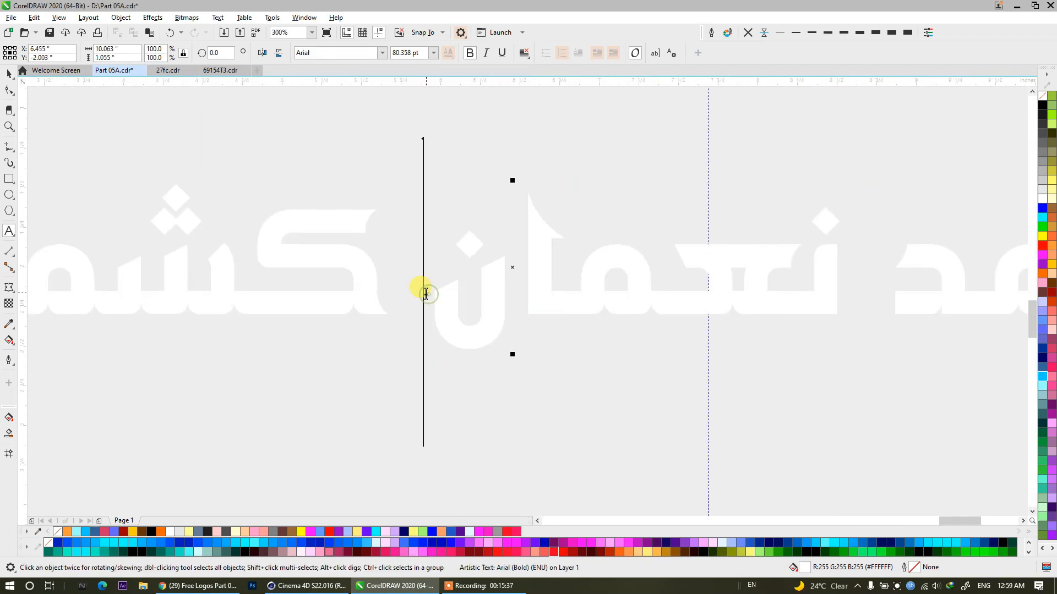
scroll(426, 294, up, 3)
drag(372, 365, 423, 377)
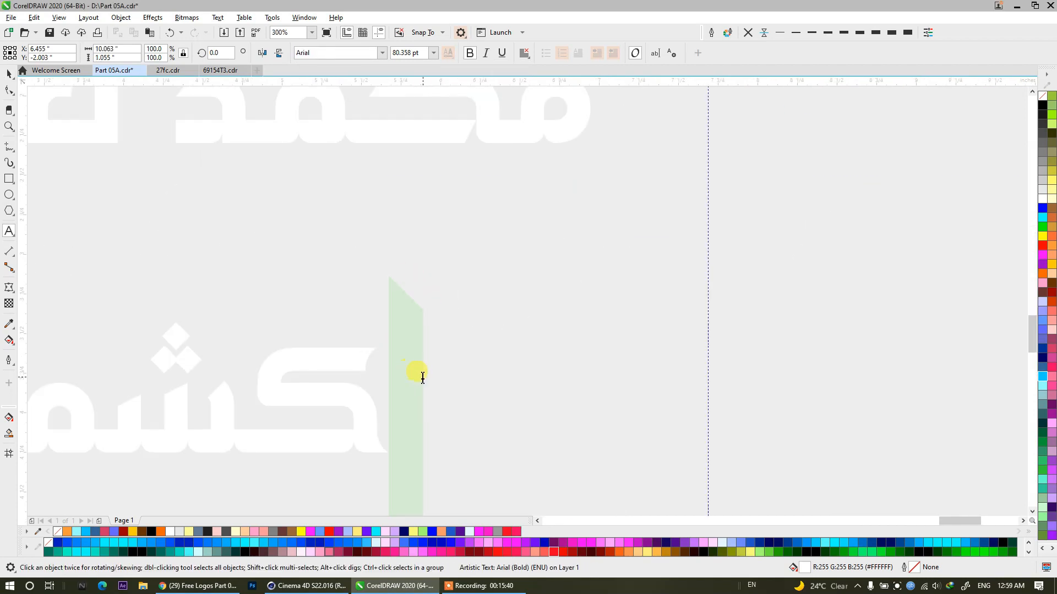
key(Delete)
scroll(473, 326, down, 2)
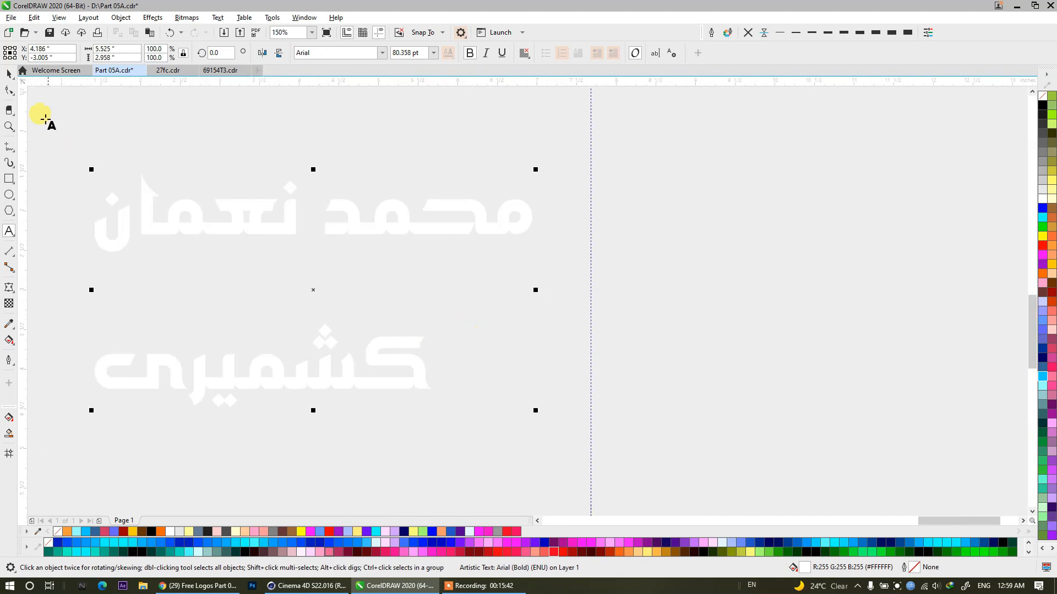
Center-align the two-line Urdu name and fill it with blue (#0000FF).
click(8, 74)
click(526, 55)
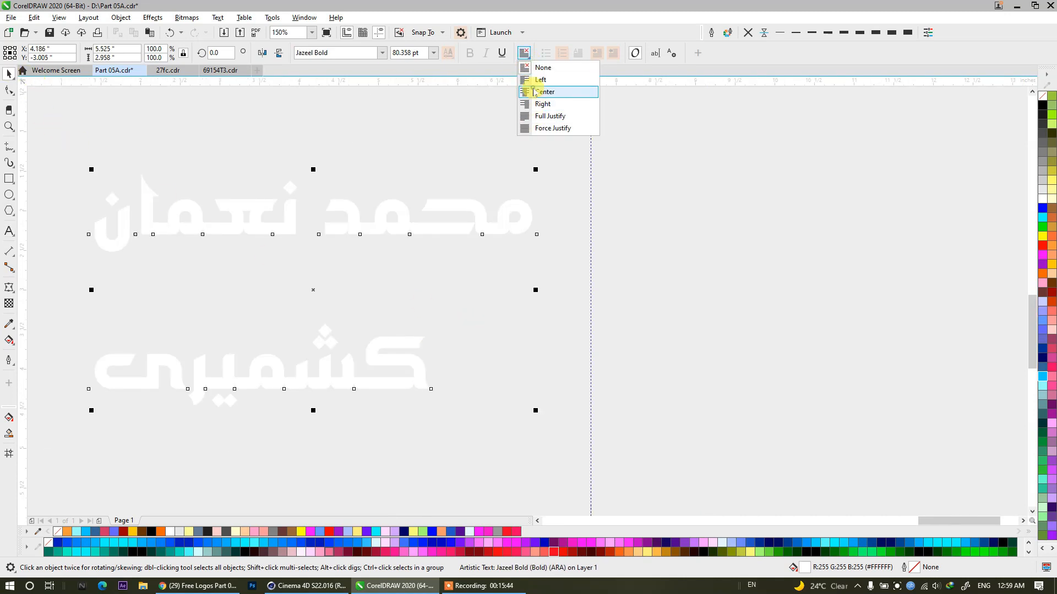
click(544, 92)
click(1039, 209)
drag(506, 222, 697, 265)
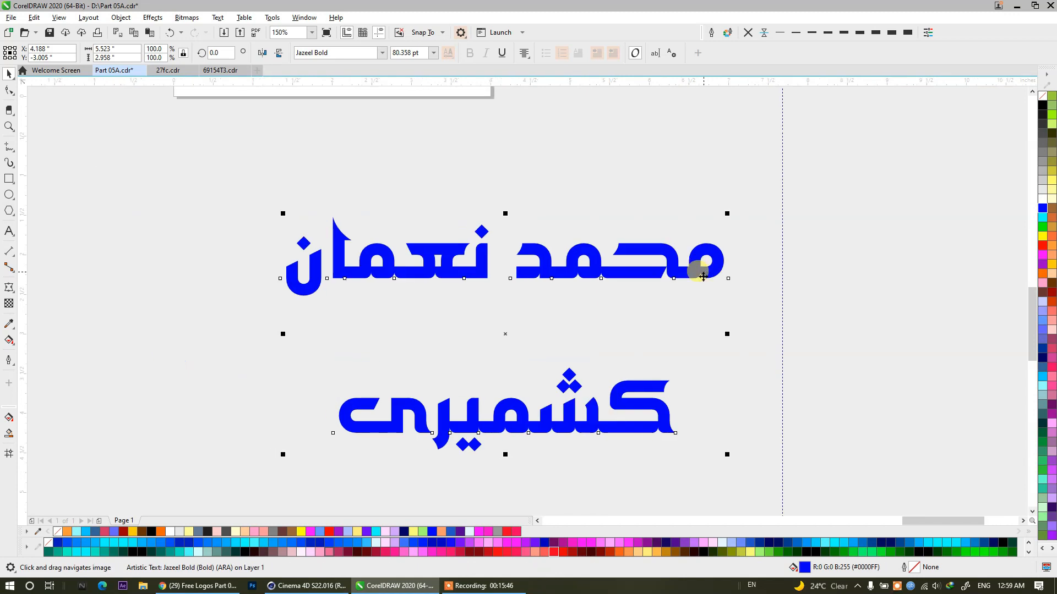
Convert the blue name to separate curves and switch the view to Wireframe.
key(ctrl+q)
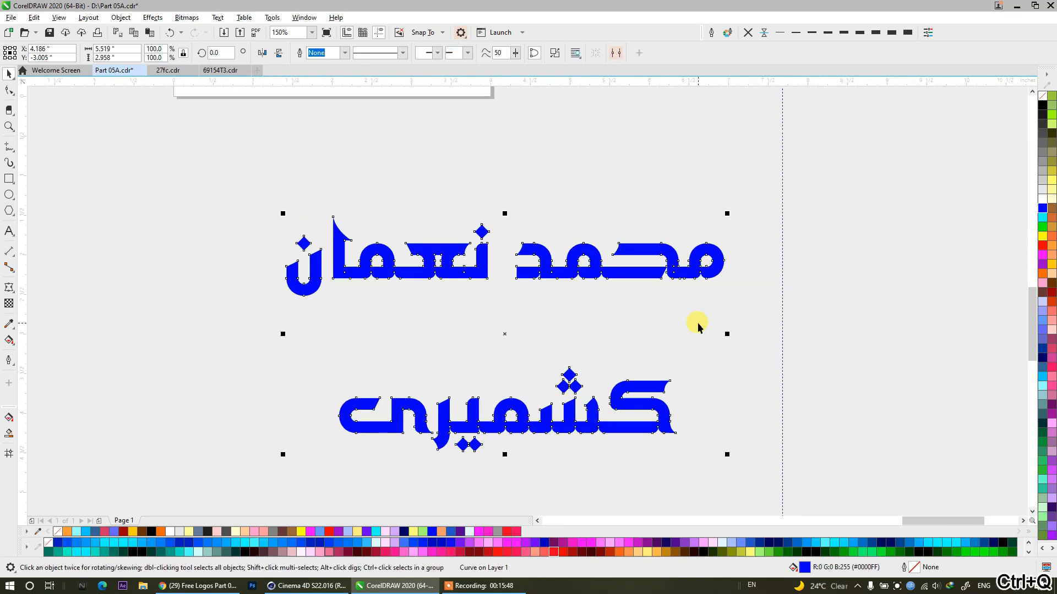
click(339, 204)
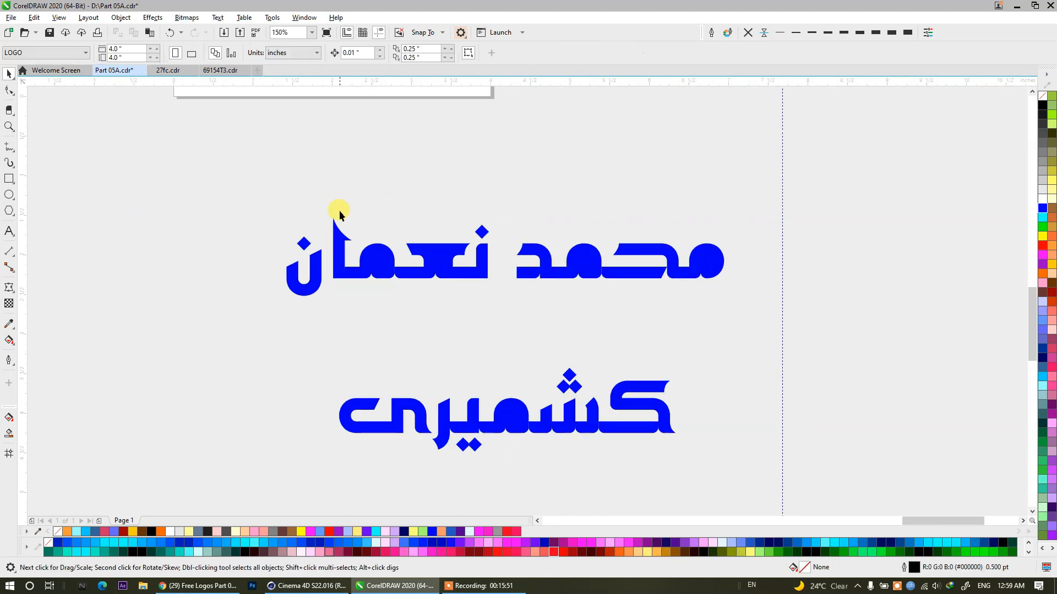
click(59, 17)
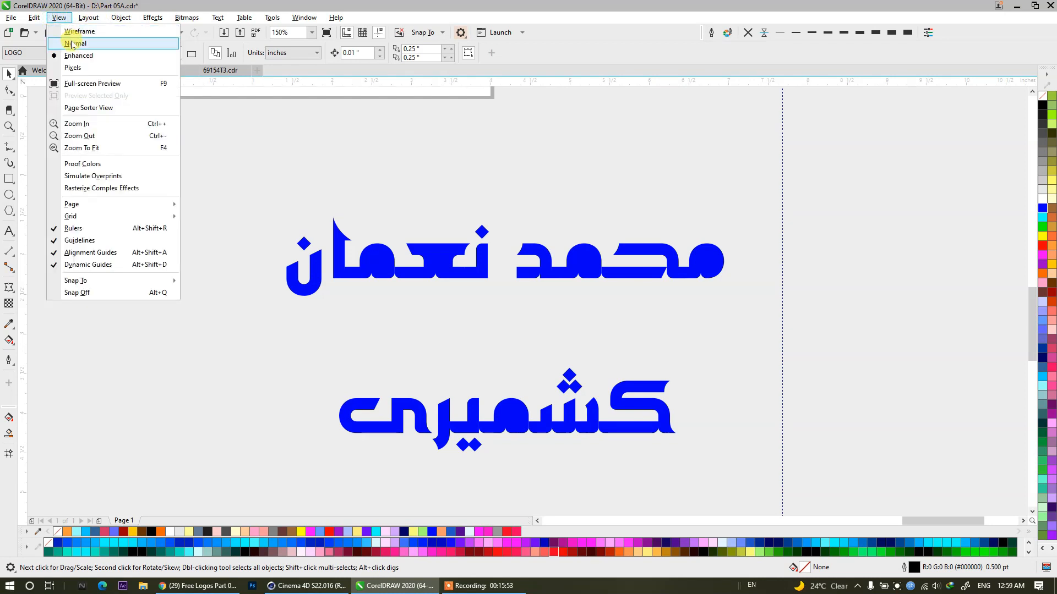
click(71, 31)
Nudge the opening letters of the top line's first word left to overlap their neighbour, and weld the four letter pieces together.
scroll(636, 280, up, 4)
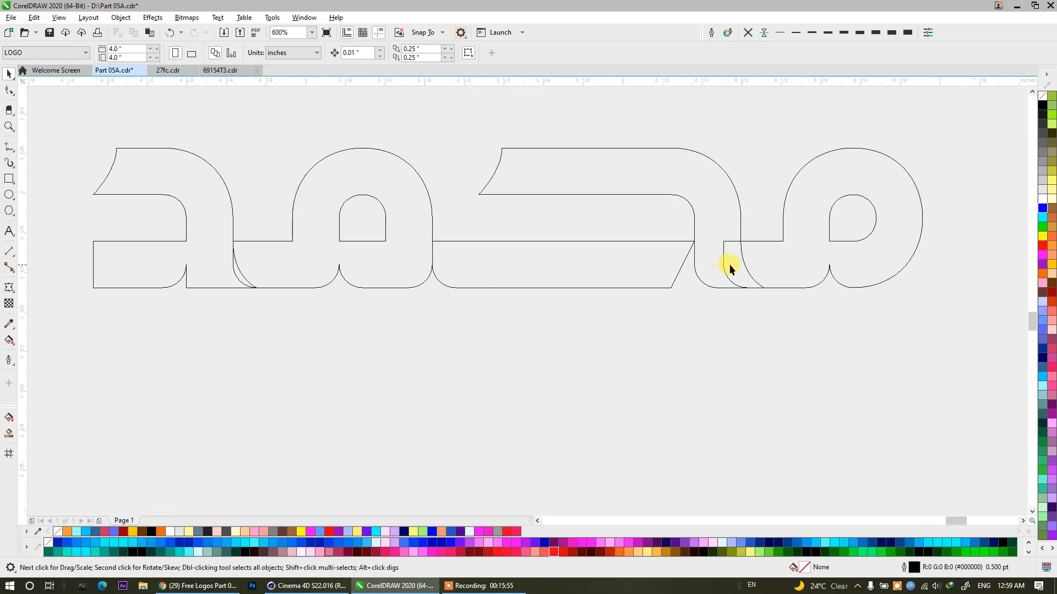
click(742, 263)
shift+click(686, 208)
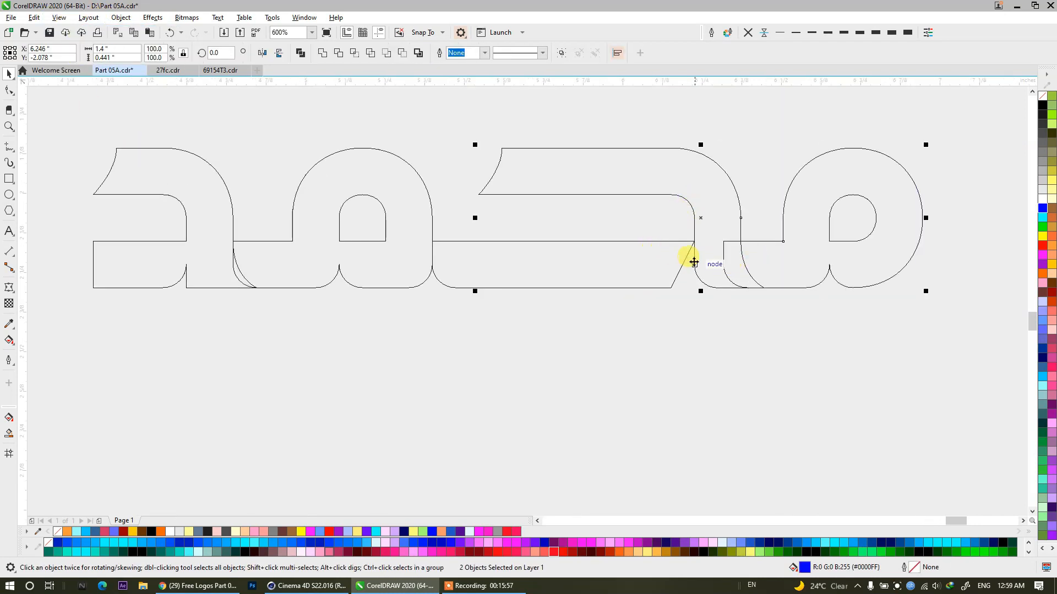
key(Left)
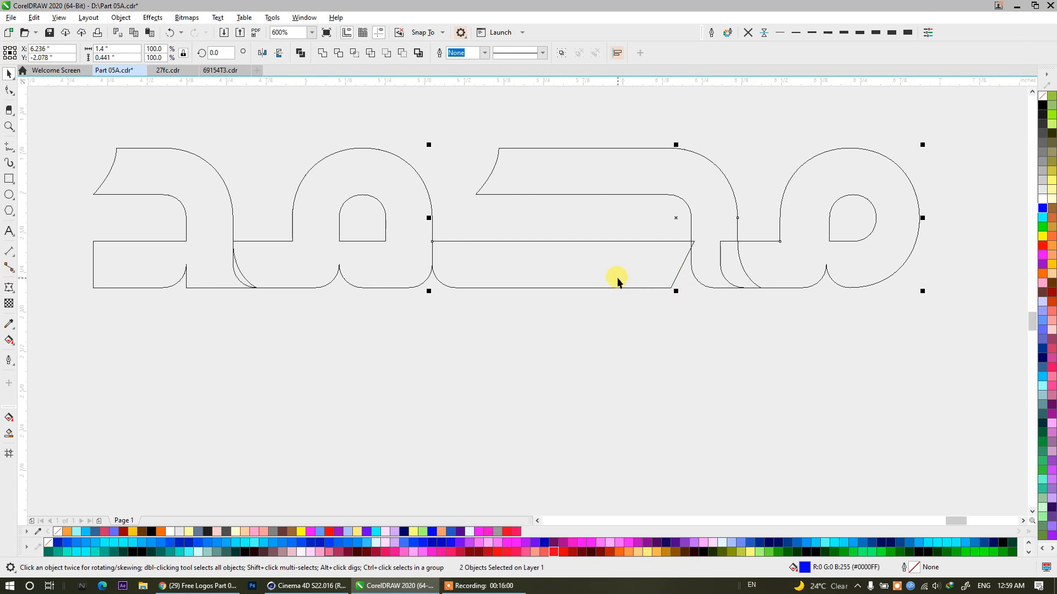
key(Left)
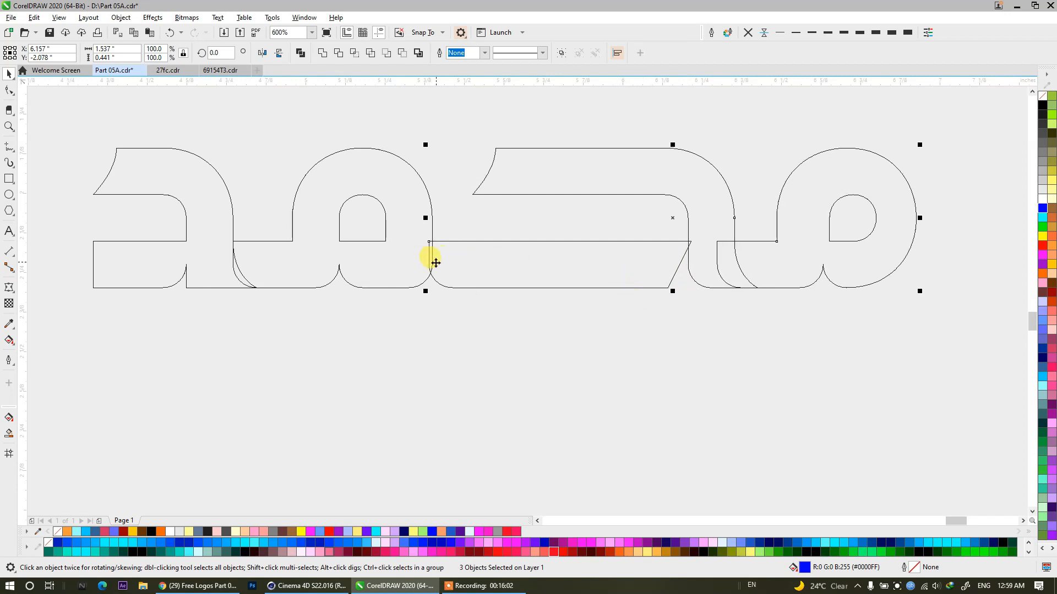
shift+click(371, 266)
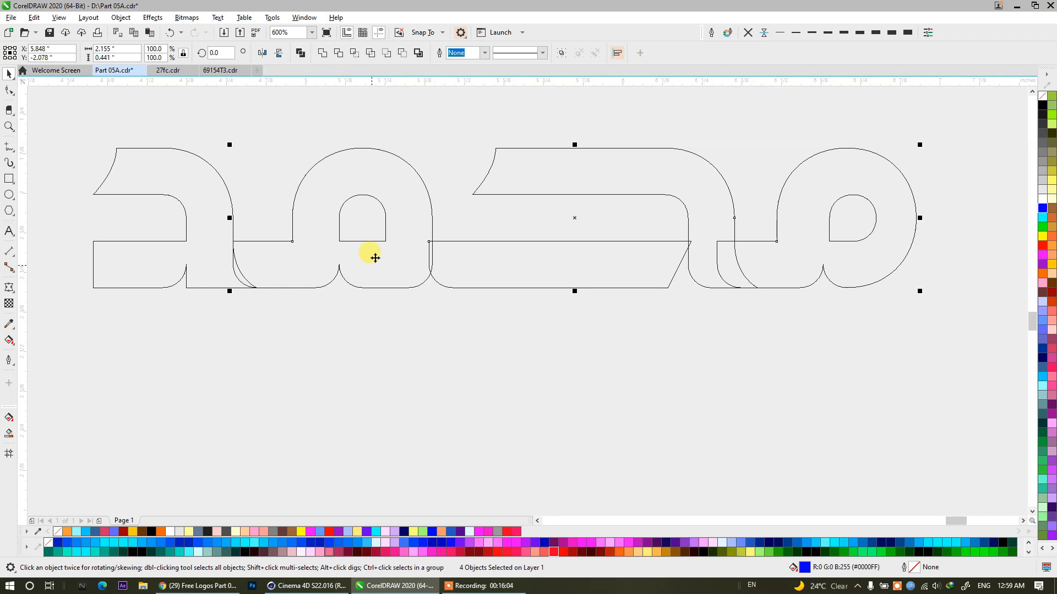
click(321, 53)
click(326, 142)
Shift the inner counter of the first word's opening letter slightly left to line up with the welded outline.
click(828, 222)
drag(828, 222, 823, 280)
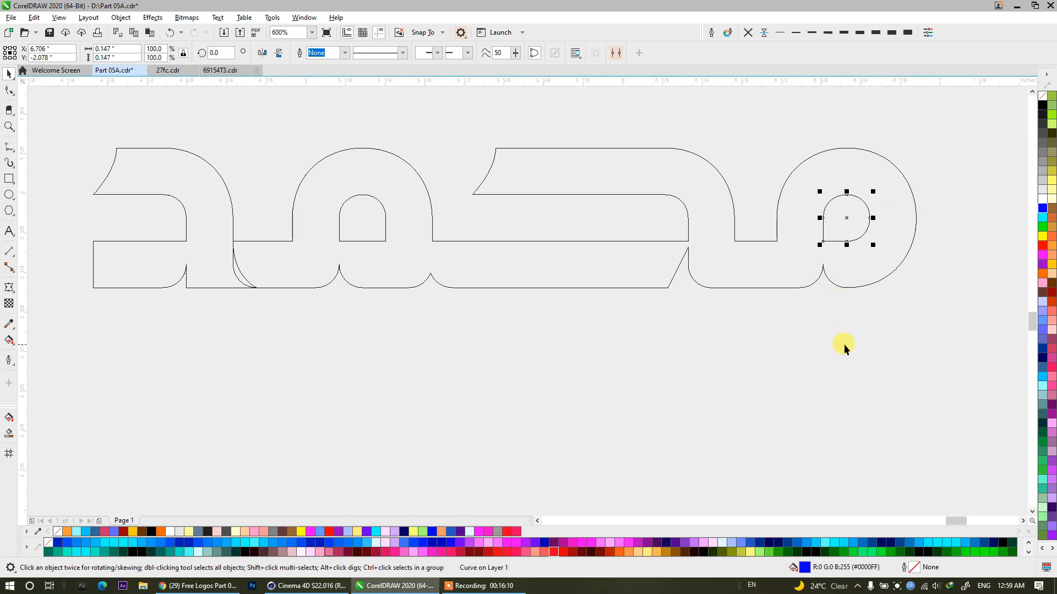
click(930, 134)
Weld the first word's final letter to its outline and combine the result with the inner counters into one curve.
click(189, 265)
shift+click(266, 267)
click(322, 54)
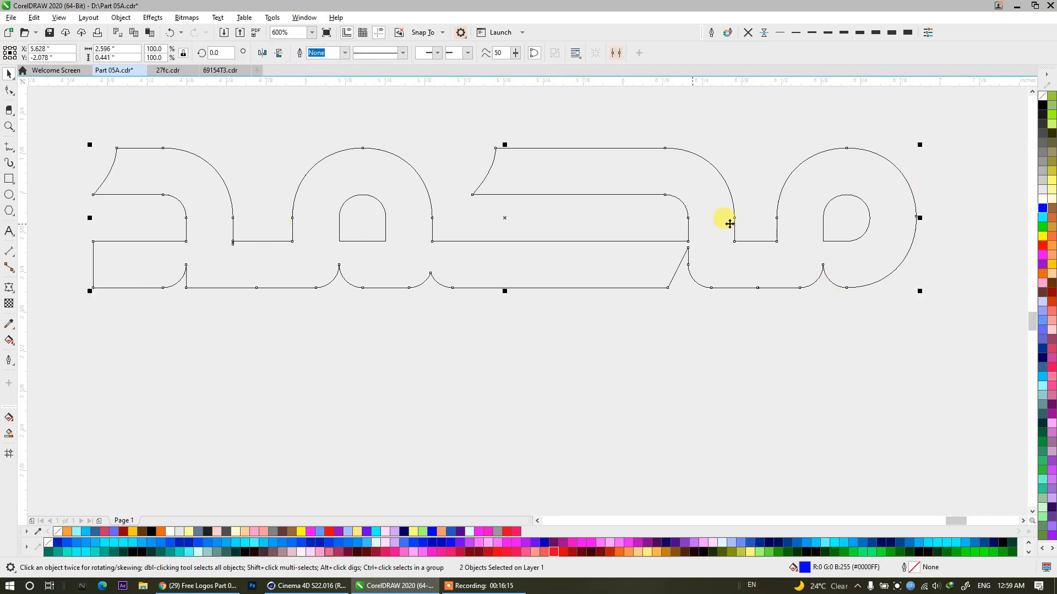
drag(949, 111, 272, 240)
drag(64, 314, 63, 314)
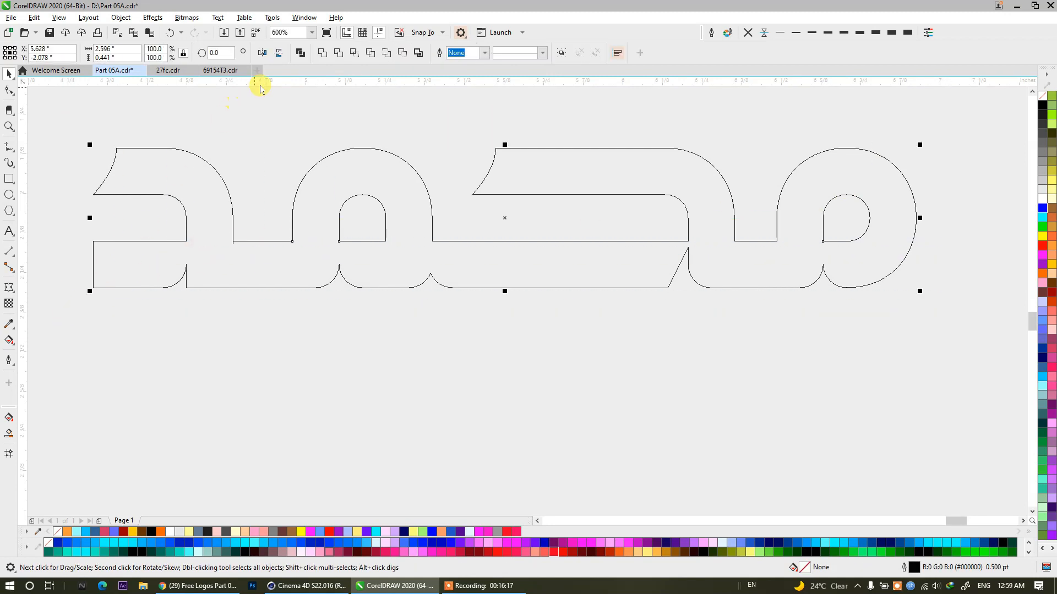
click(323, 53)
Weld the touching letters of the top line's second word into one outline.
drag(176, 252, 802, 262)
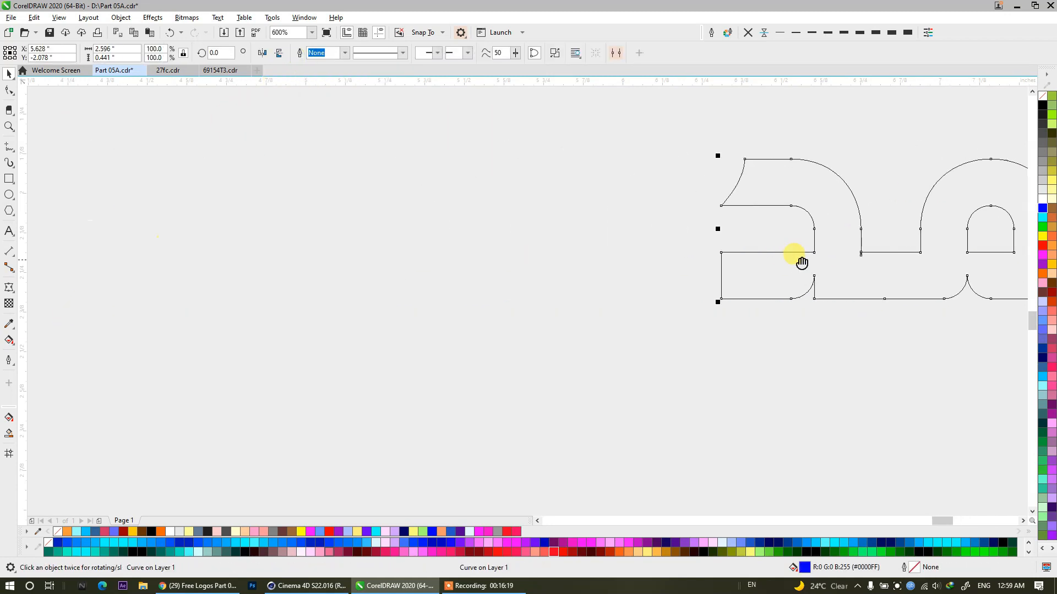
scroll(559, 239, down, 1)
click(555, 257)
shift+click(415, 243)
shift+click(319, 243)
shift+click(286, 252)
click(322, 53)
Combine the second word's outline, dots and remaining pieces into a single curve.
click(217, 140)
drag(144, 107, 595, 340)
click(299, 54)
Try to weld the touching letters of the bottom word into one outline.
scroll(299, 118, down, 2)
scroll(367, 226, up, 1)
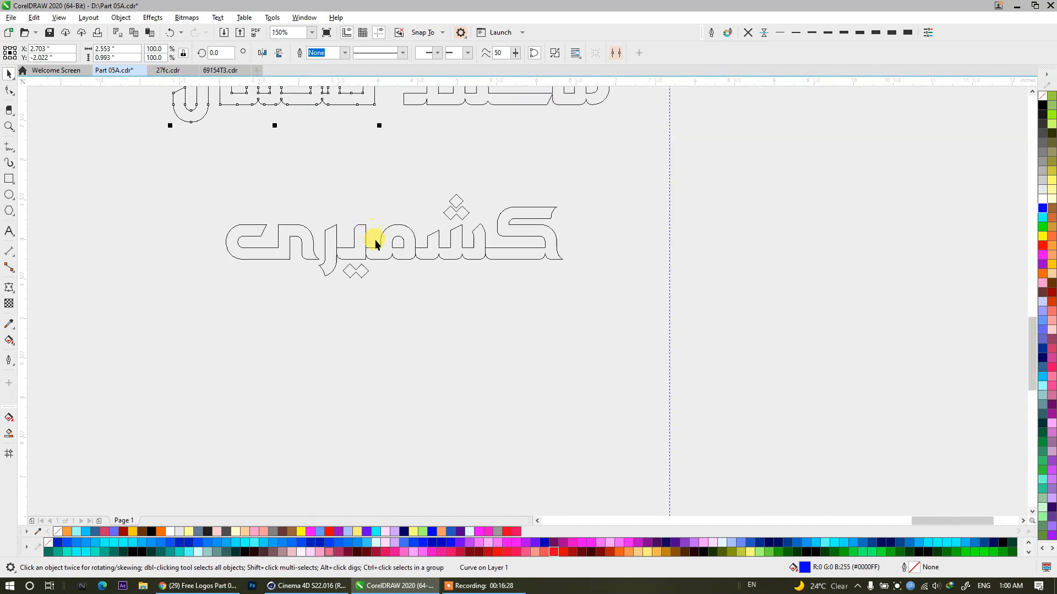
scroll(370, 234, up, 2)
click(762, 259)
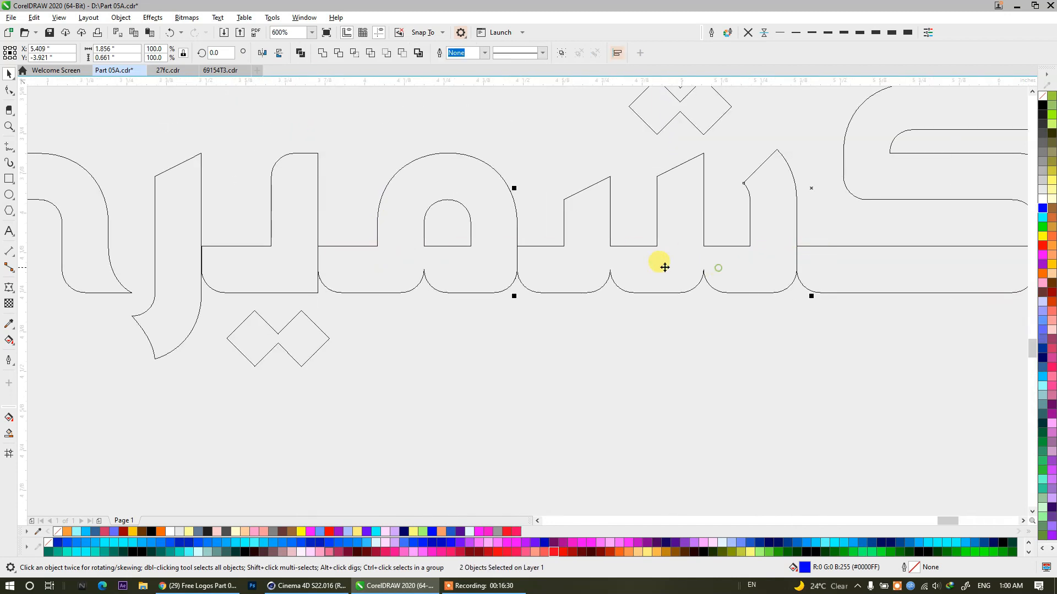
shift+click(202, 265)
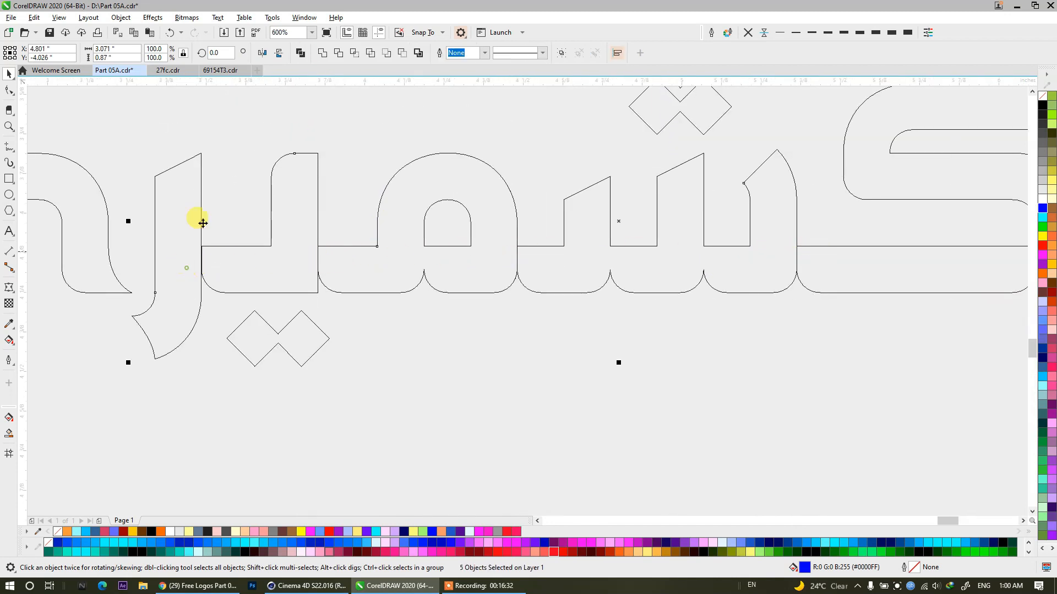
click(322, 53)
click(559, 309)
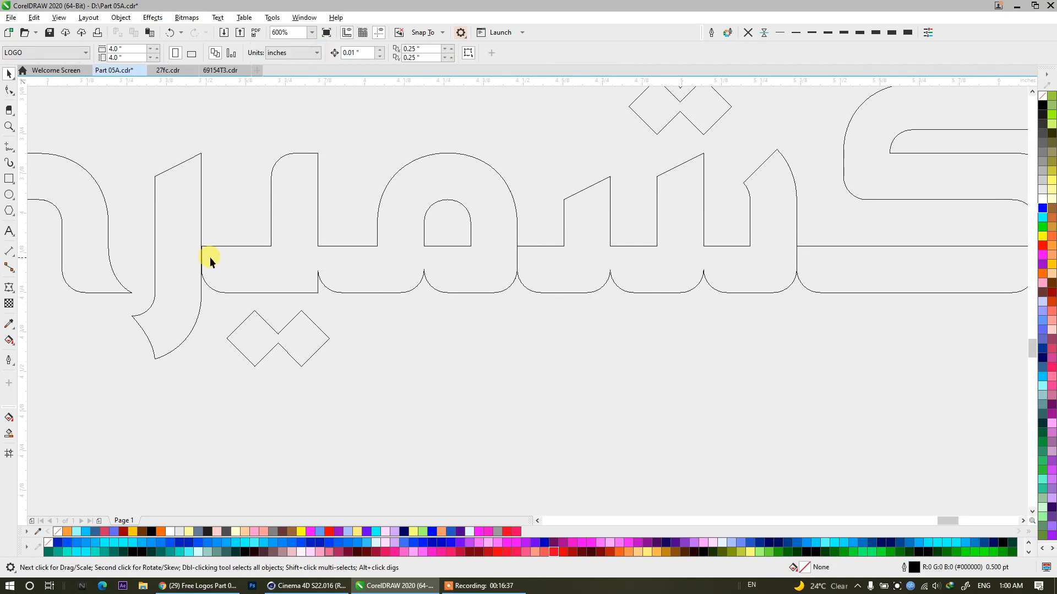
click(250, 263)
key(ctrl+z)
Nudge the bottom word's tailed letter right and its opening letter left so that both overlap their neighbours.
click(162, 285)
drag(193, 282, 197, 282)
click(818, 278)
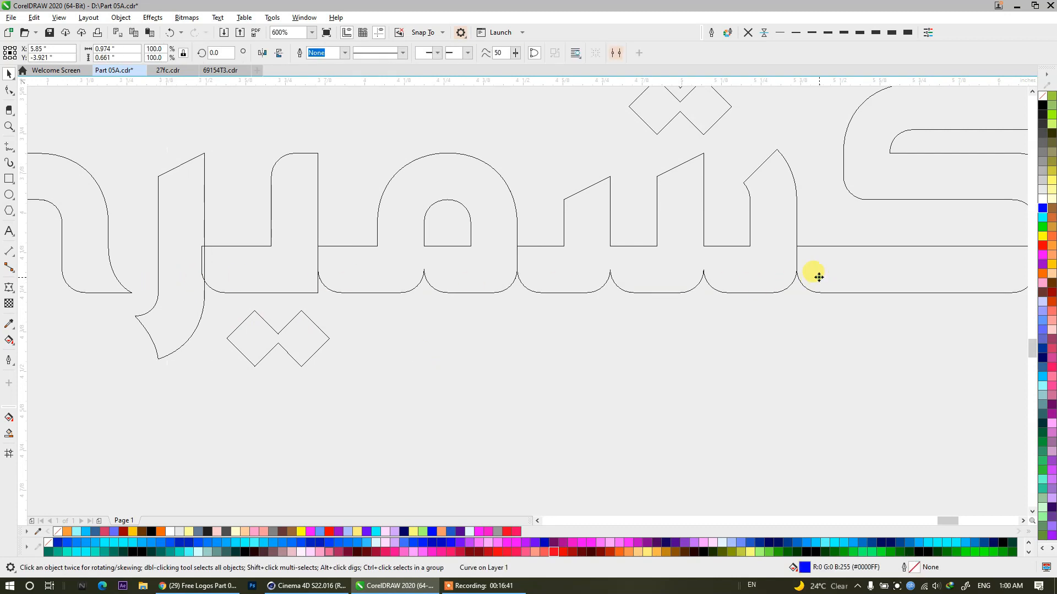
scroll(551, 293, down, 2)
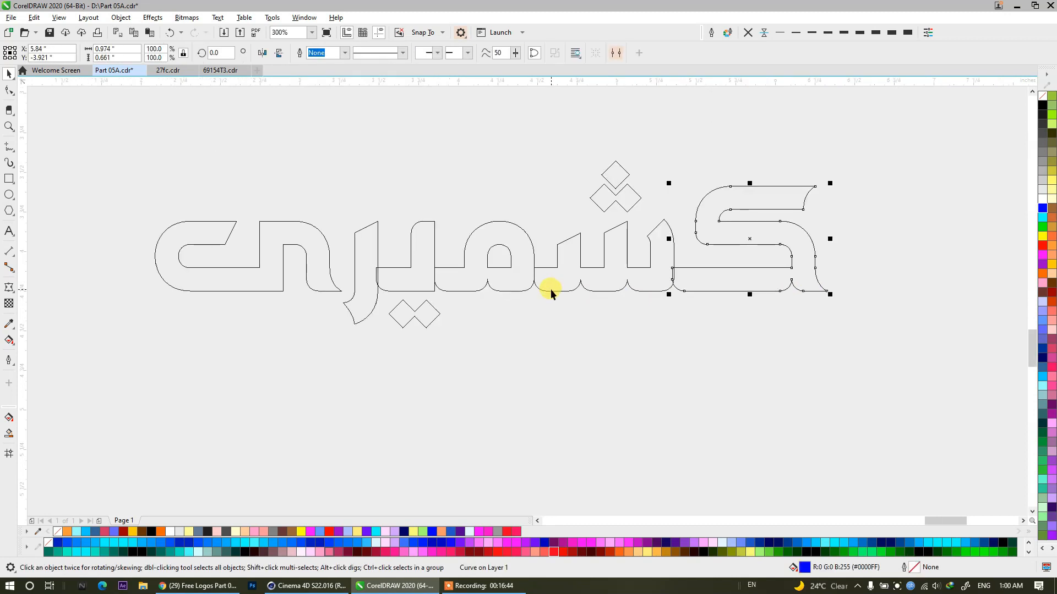
drag(769, 219, 768, 272)
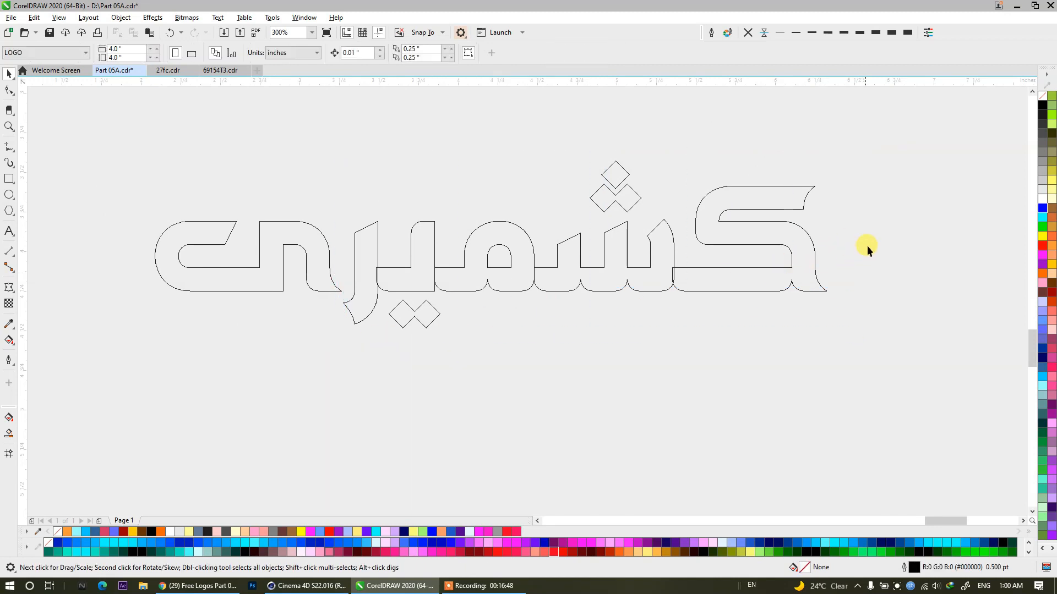
Weld the overlapping connected letters of the bottom word into one outline.
drag(519, 271, 760, 242)
click(802, 235)
drag(857, 273, 366, 271)
click(322, 53)
click(724, 345)
Combine the bottom word's dots and inner counter into one curve and weld it with the word's final letter.
drag(534, 226, 299, 94)
click(303, 54)
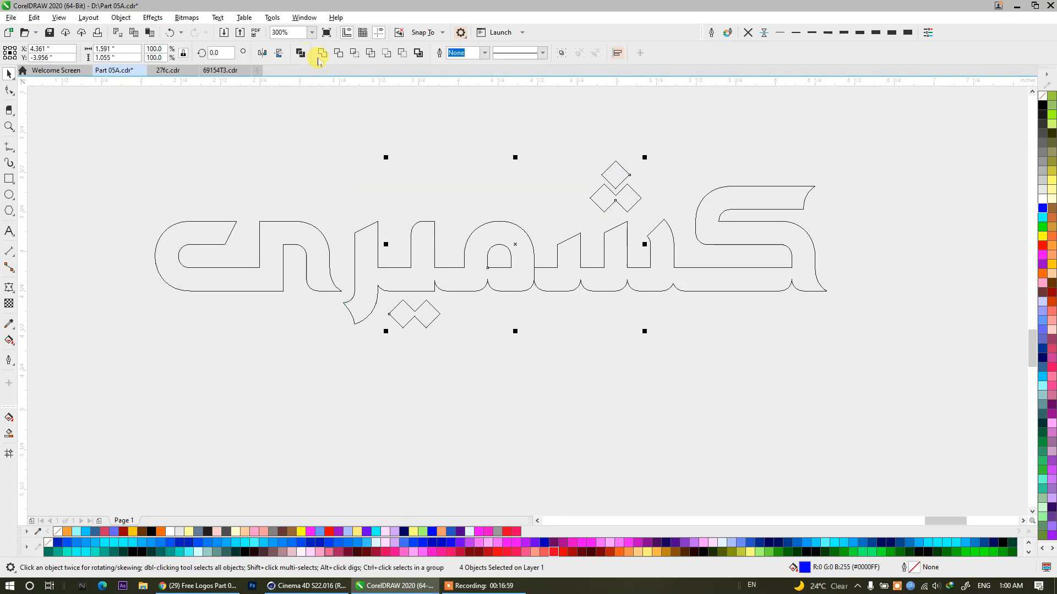
key(ctrl+z)
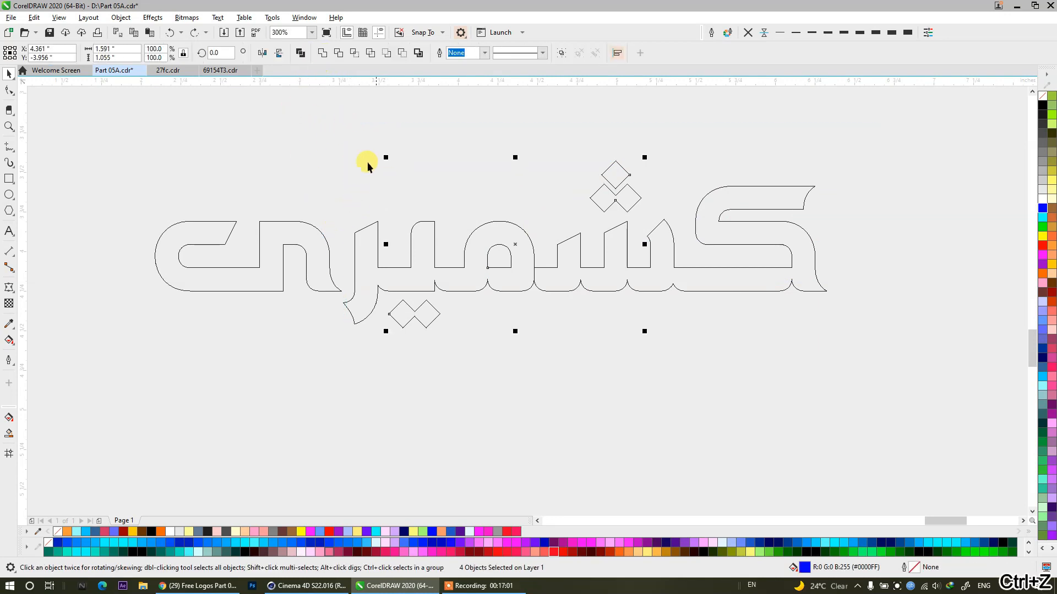
click(299, 55)
shift+click(307, 238)
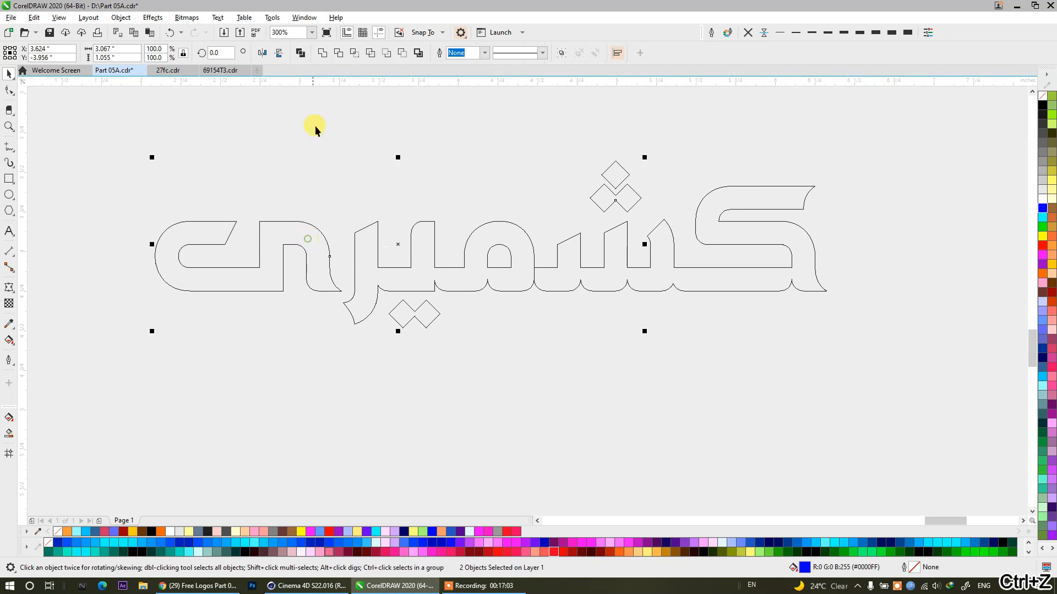
click(323, 54)
Group the two words of the top line.
scroll(387, 350, down, 4)
drag(569, 367, 549, 272)
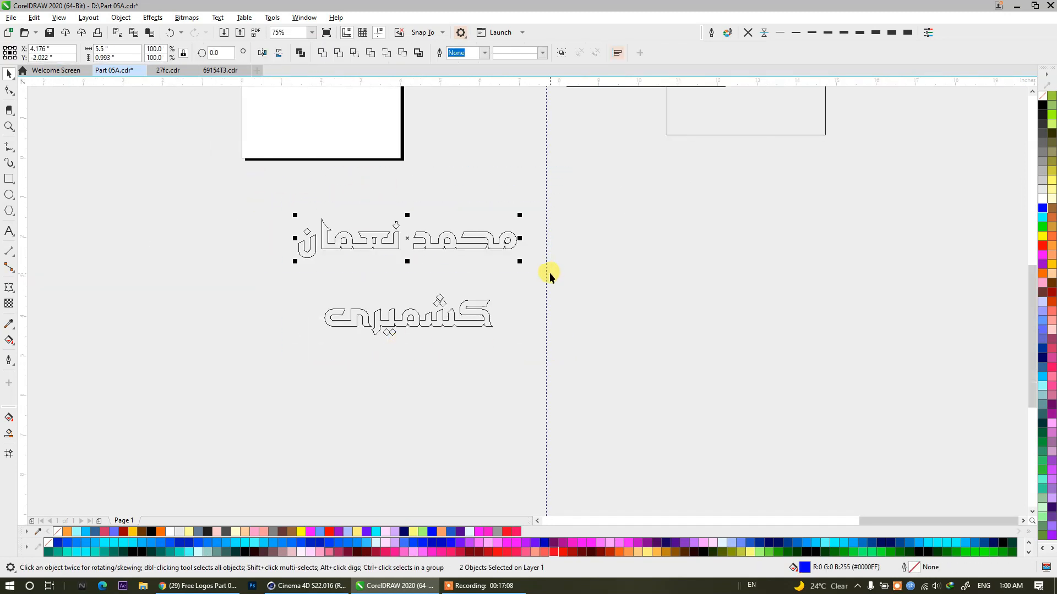
key(ctrl+g)
Select both lines of the name and undo the changes that shifted their lettering.
drag(242, 191, 558, 347)
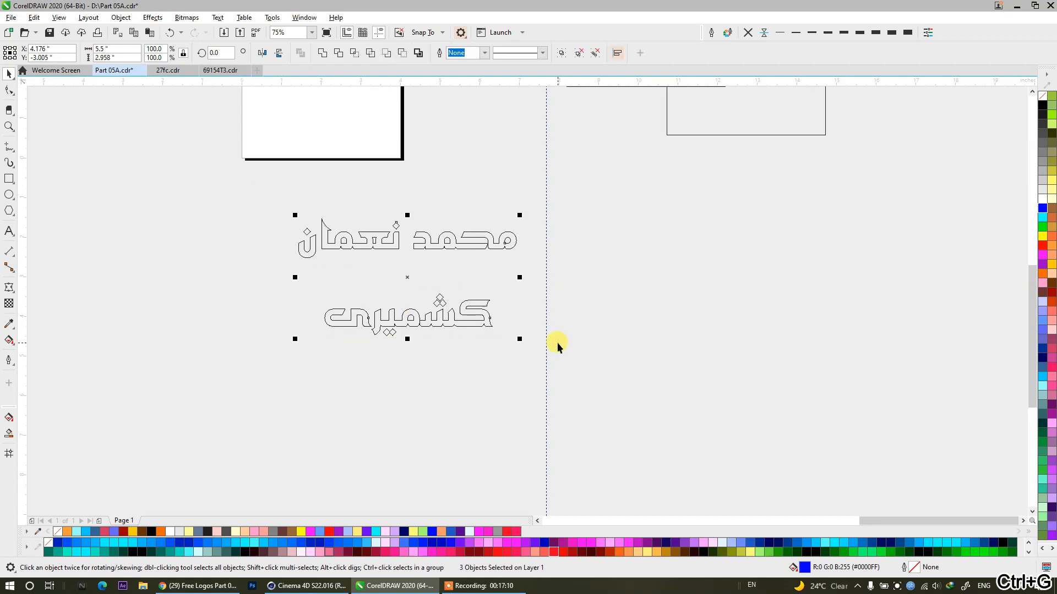
key(ctrl+z)
key(ctrl+z)
key(ctrl+z)
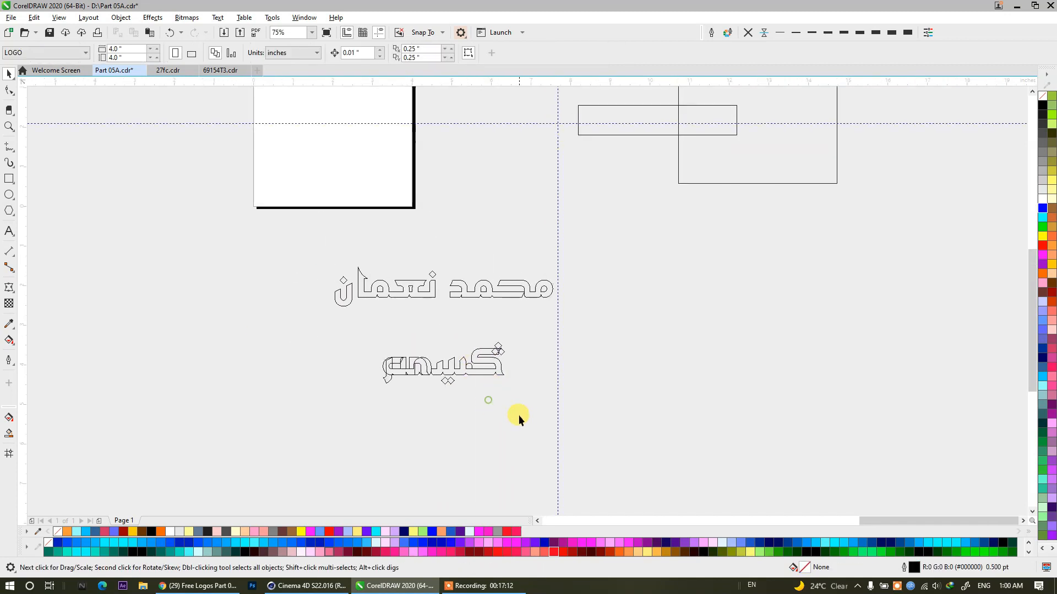
key(ctrl+z)
Group both lines of the name lettering and centre the group on the page.
drag(530, 428, 297, 330)
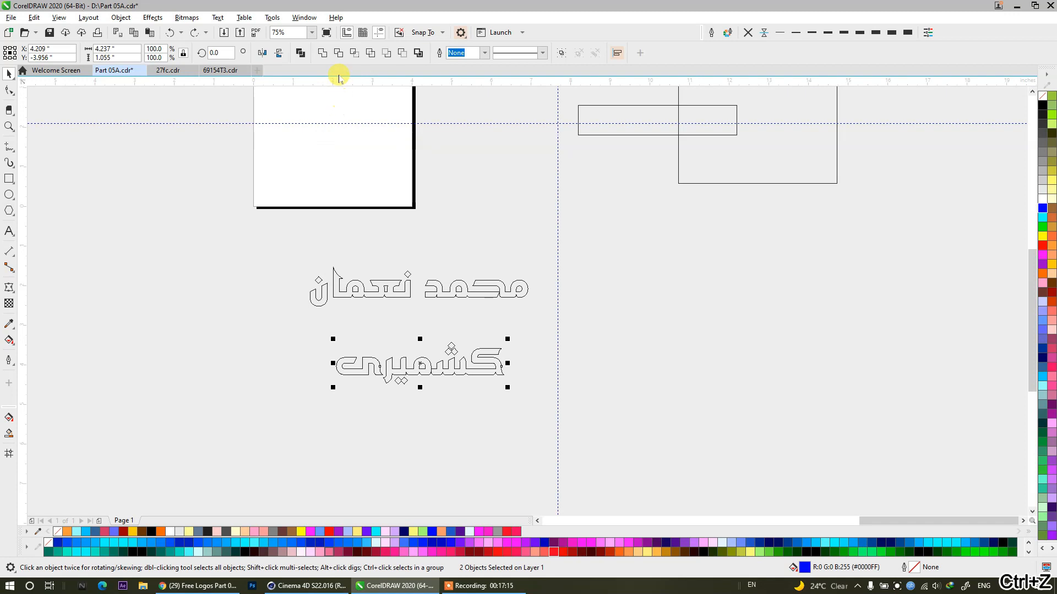
drag(236, 237, 582, 432)
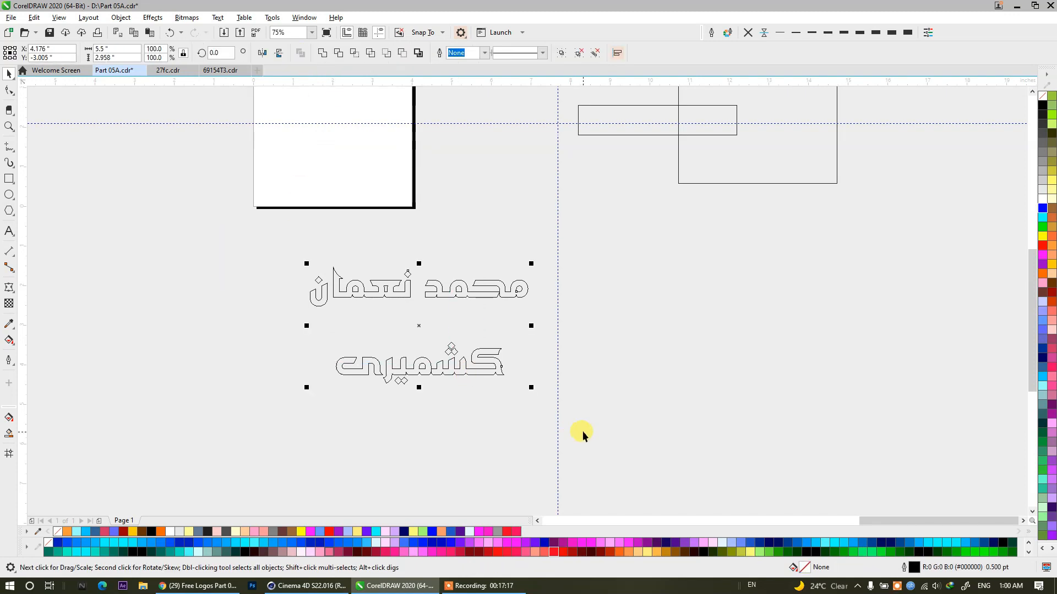
key(ctrl+g)
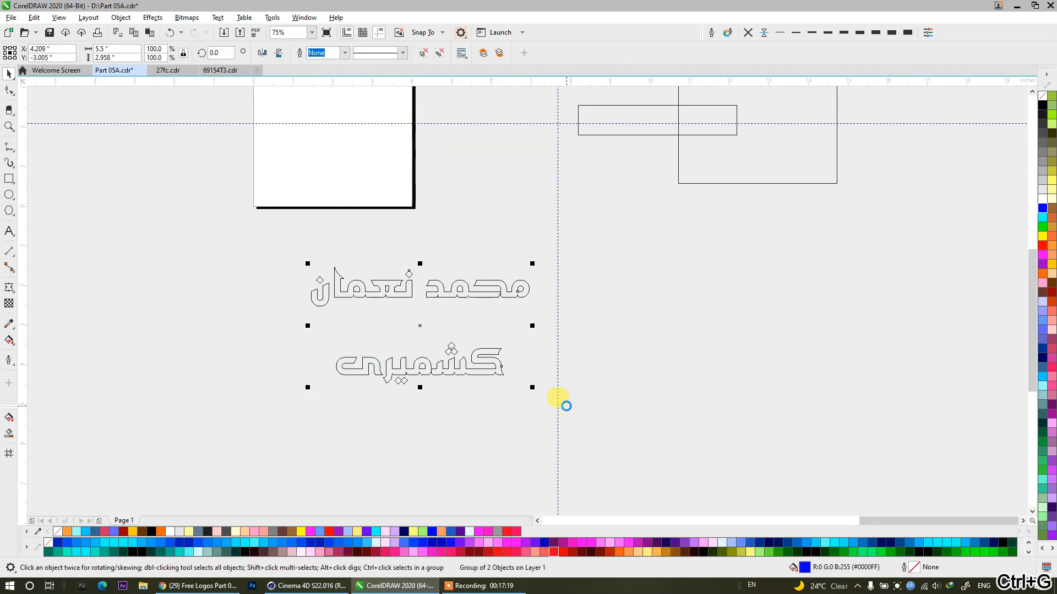
key(p)
drag(451, 311, 500, 374)
scroll(507, 250, up, 1)
drag(575, 388, 498, 365)
Switch the drawing display from wireframe to Enhanced view and deselect the lettering.
click(59, 17)
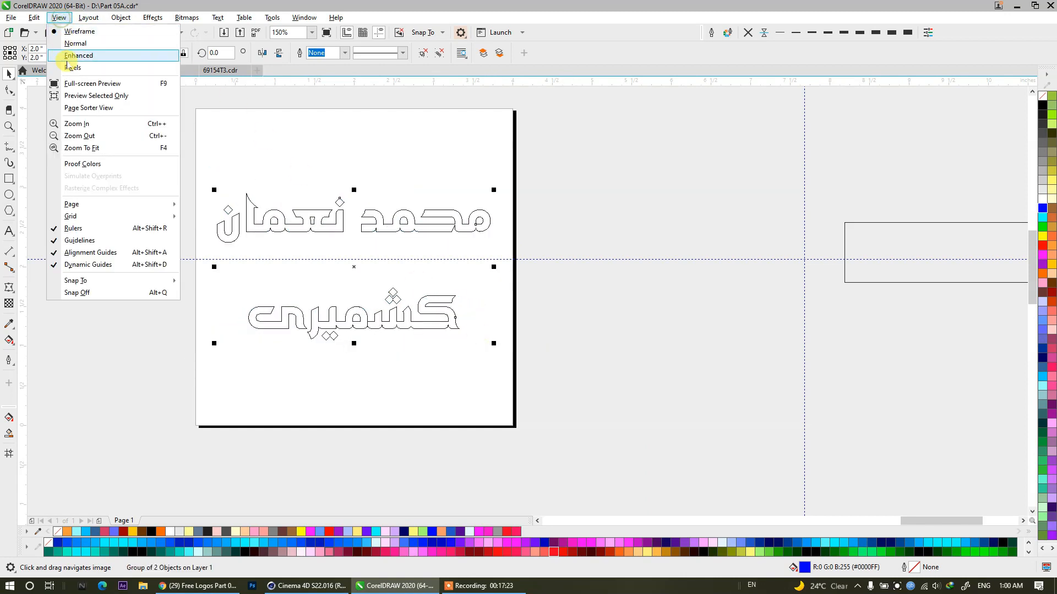
click(69, 55)
click(152, 278)
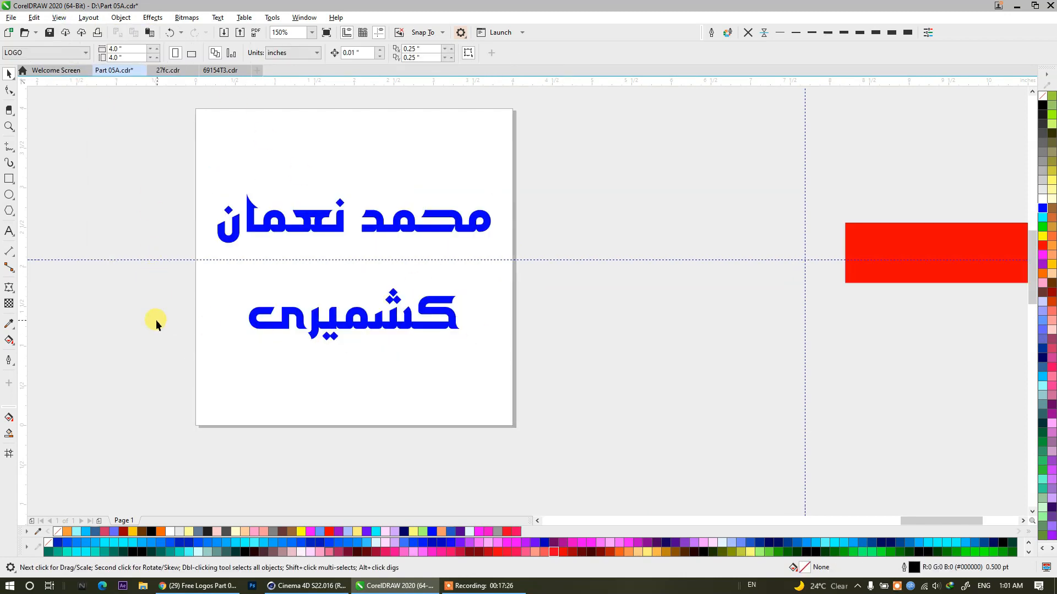
Draw a six-sided polygon about 2.74 × 3.17 inches beside the page and give it an 8 pt outline.
click(9, 210)
drag(553, 185, 785, 440)
click(15, 73)
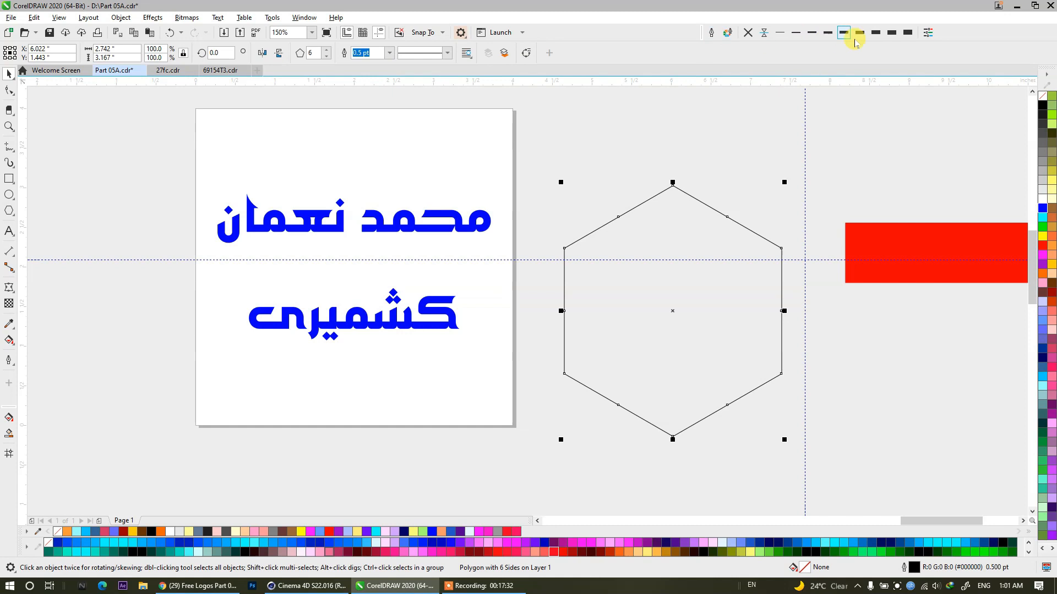
click(879, 34)
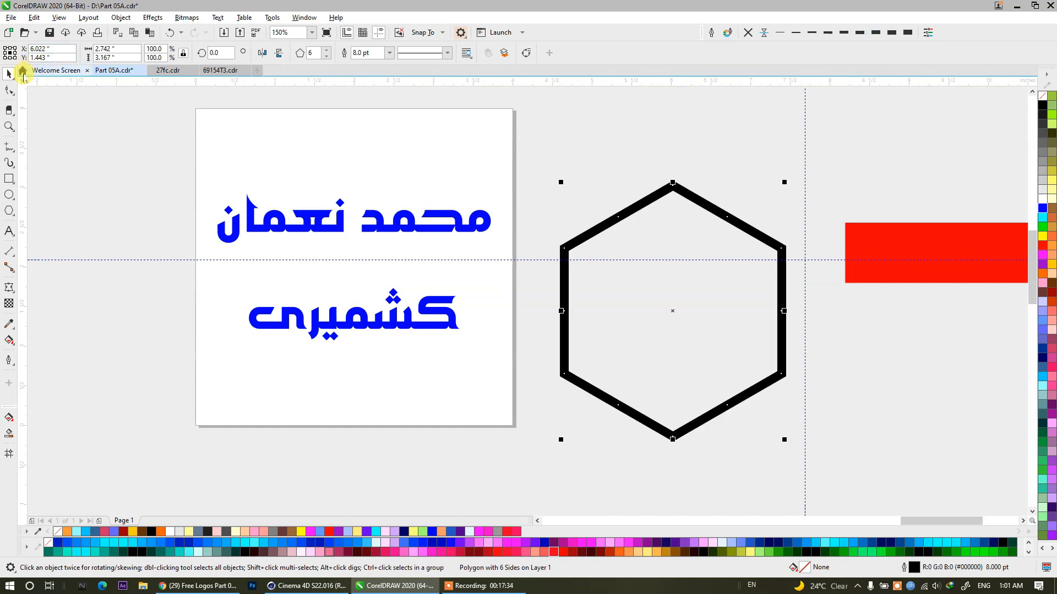
click(664, 288)
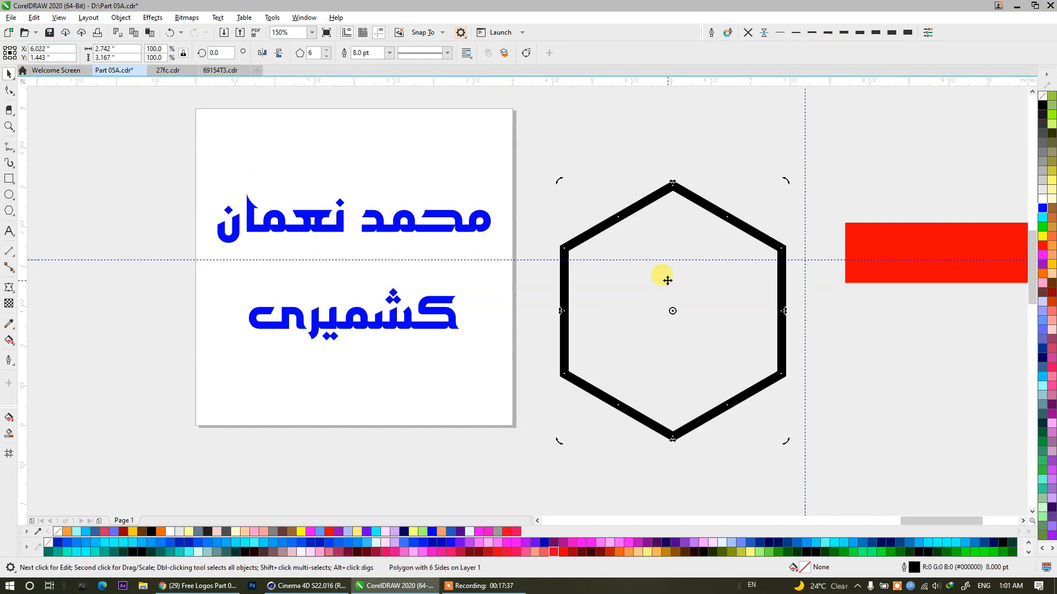
Set the hexagon's width to 4 inches with proportional scaling and centre it on the page.
text(4)
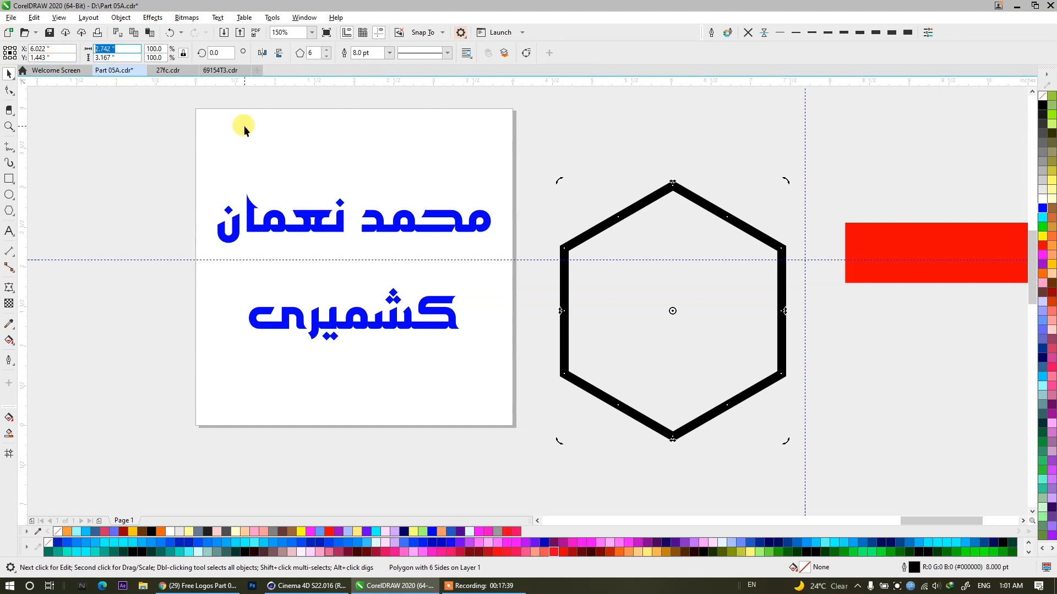
key(Return)
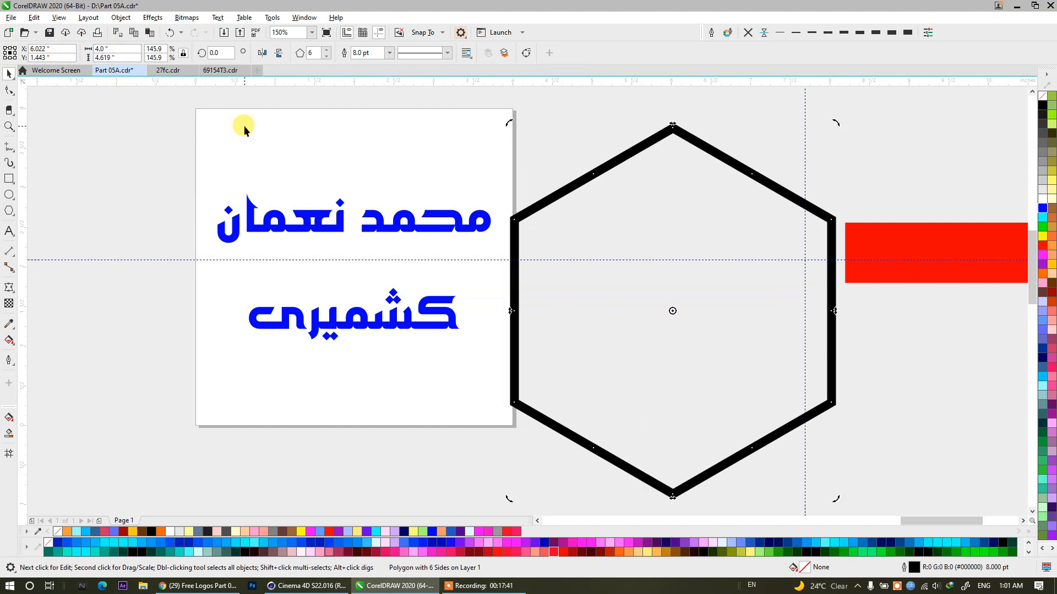
key(p)
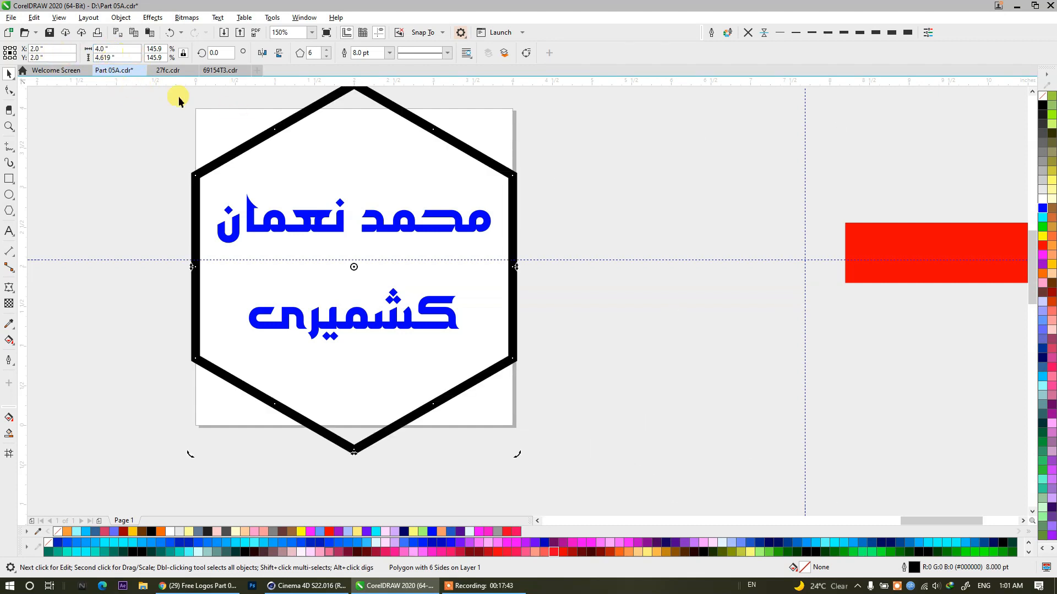
Set the hexagon's height to 4 inches and shrink it about its centre to about 3.28 × 3.79 inches.
click(105, 58)
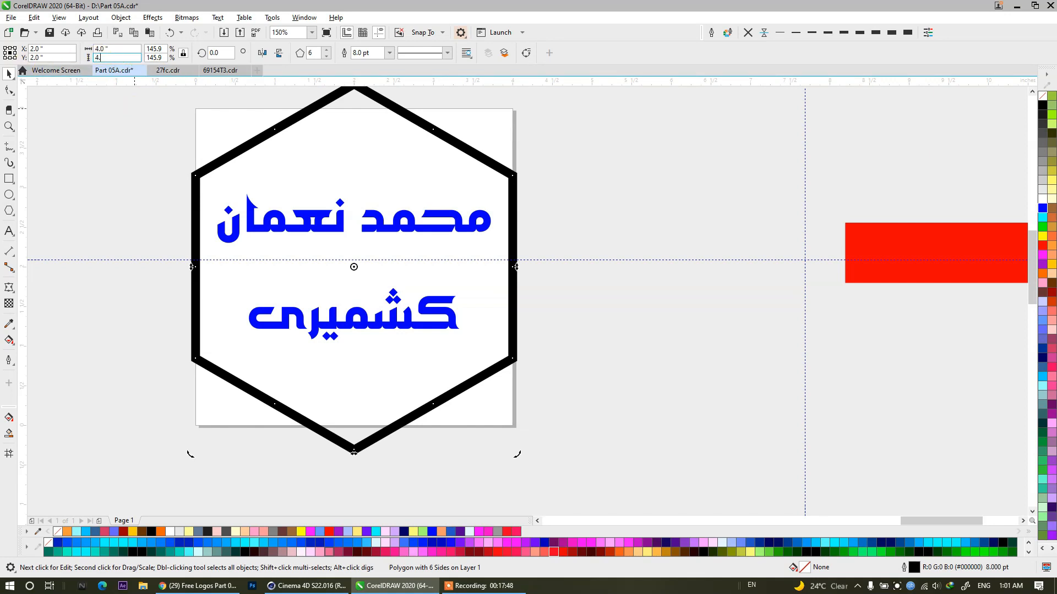
text(4.)
key(Return)
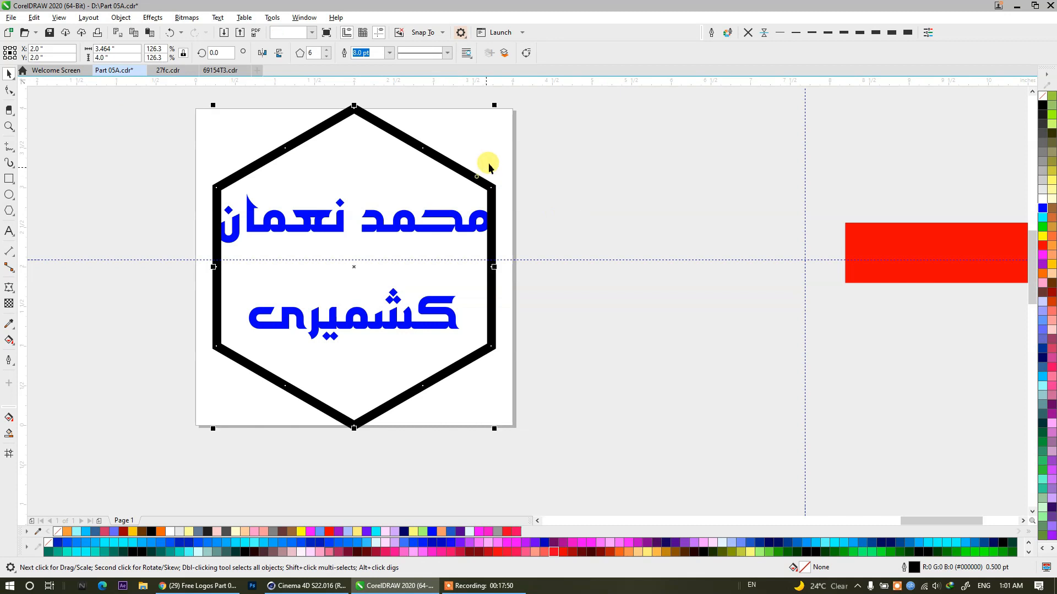
drag(501, 105, 497, 112)
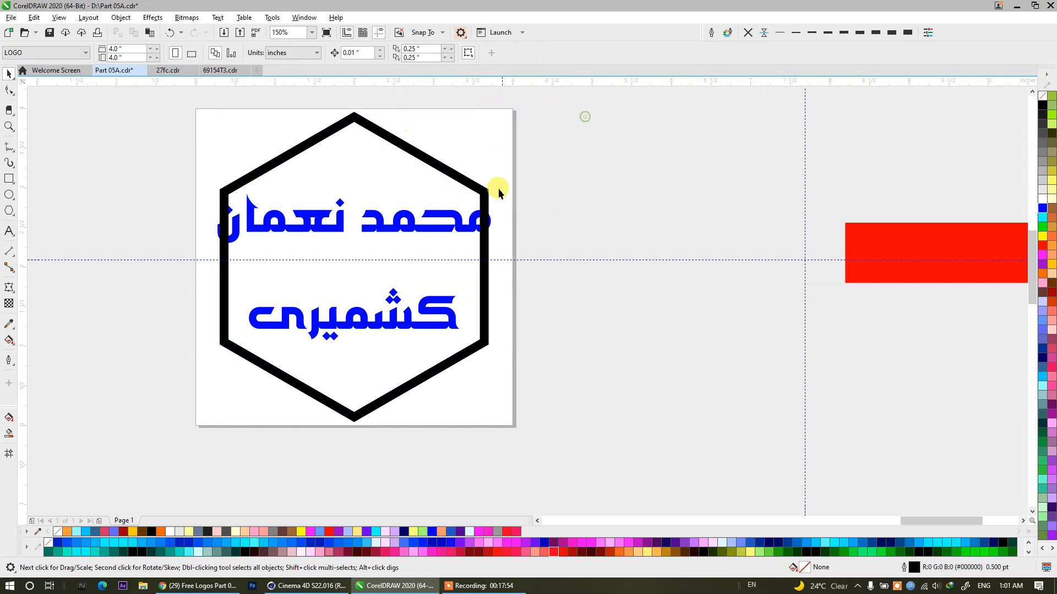
Scale the name group down about its centre to about 2.54 × 1.36 inches so it fits inside the hexagon.
click(495, 216)
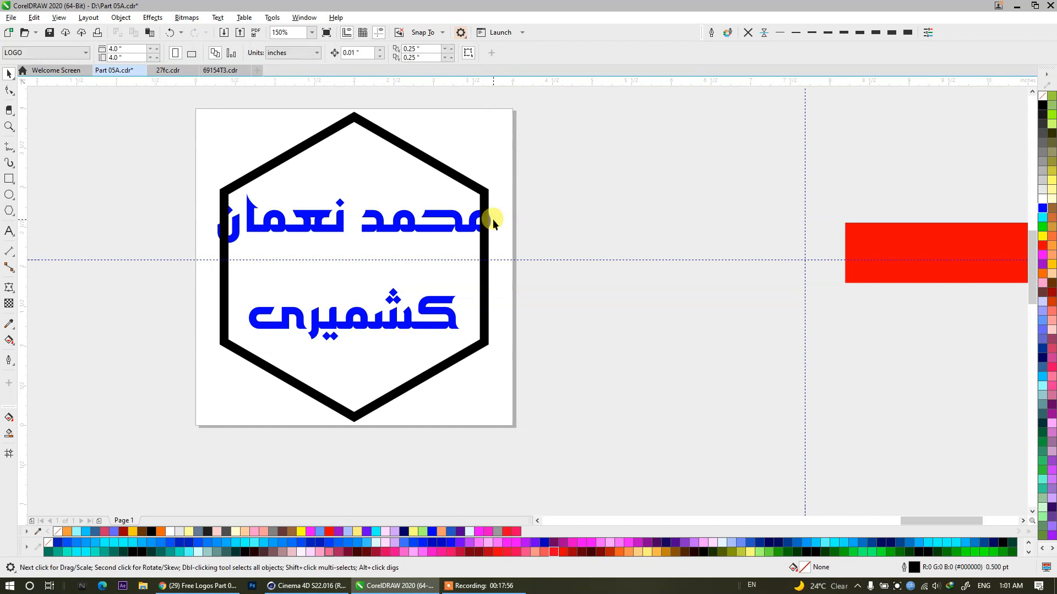
click(486, 216)
drag(493, 190, 489, 205)
click(609, 179)
Convert the hexagon's outline to an object and fill the resulting frame with red.
click(480, 186)
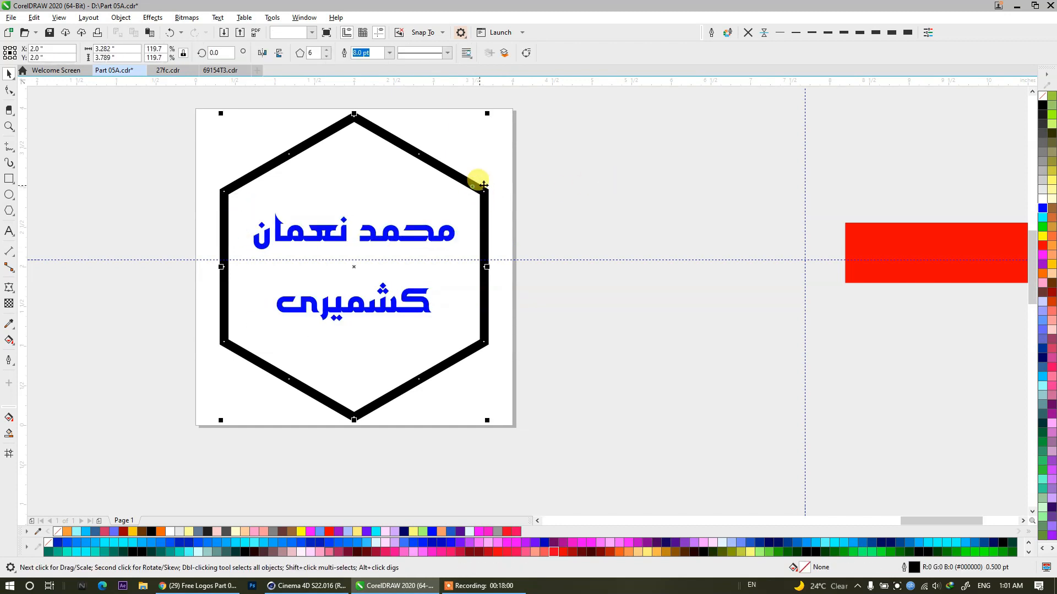
key(ctrl+shift+q)
click(632, 142)
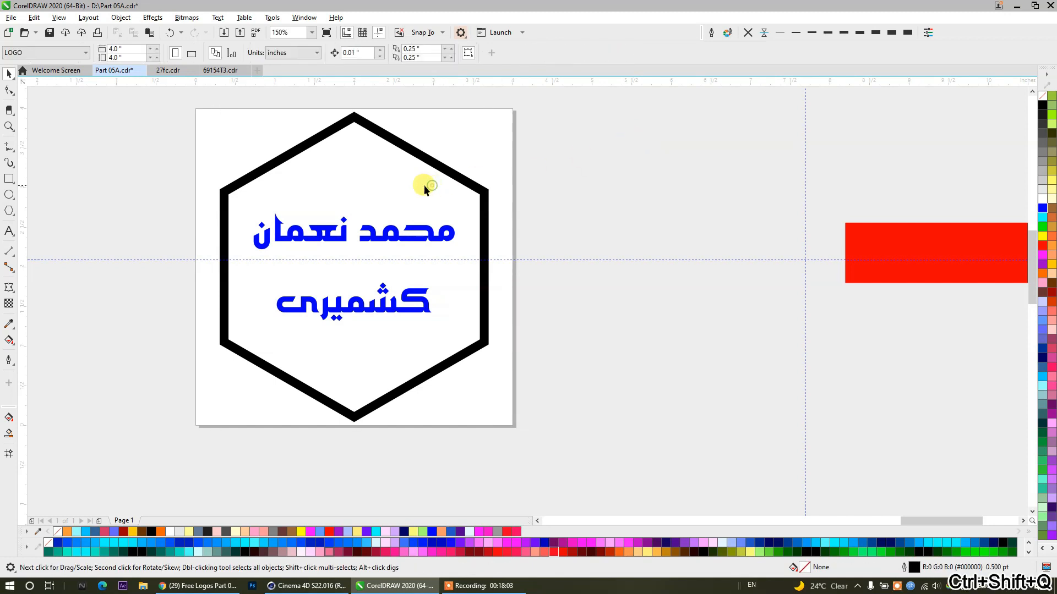
drag(591, 208, 481, 188)
click(482, 189)
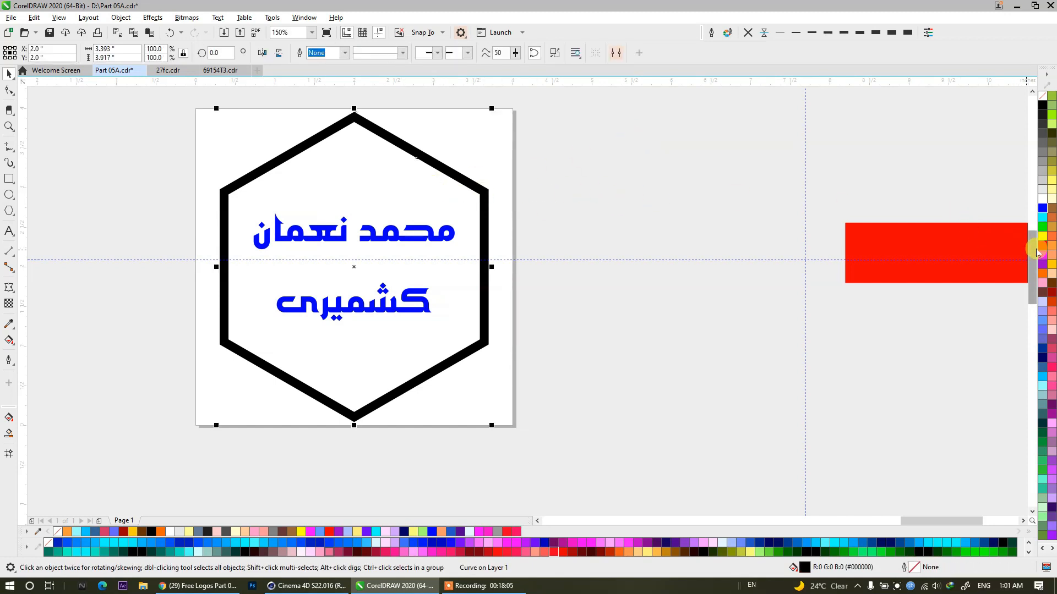
click(1040, 246)
click(514, 177)
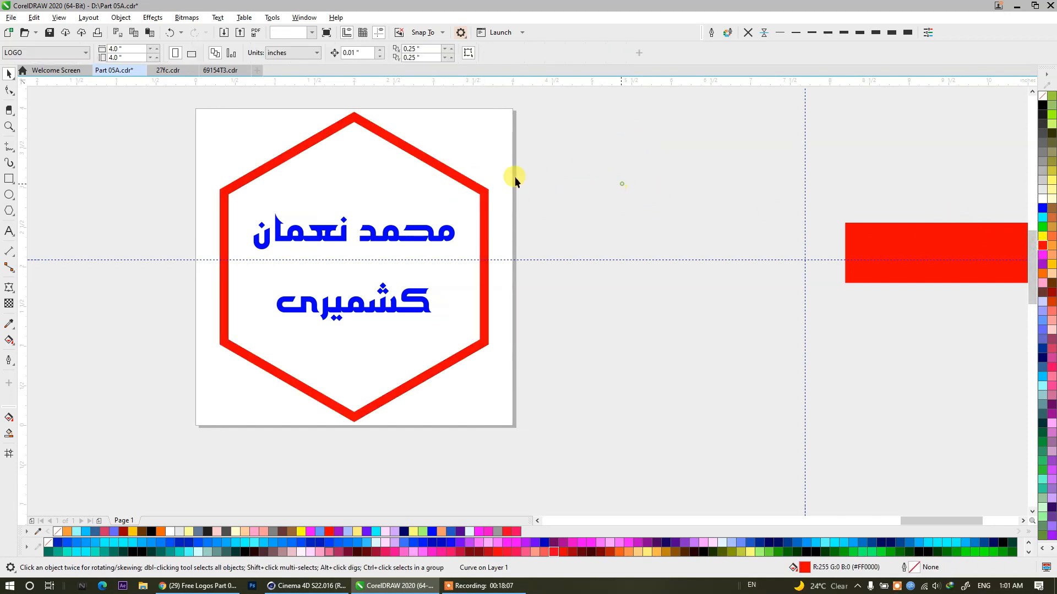
Ungroup the two lines of the name and ungroup the top line into its separate words.
click(382, 236)
scroll(323, 286, up, 2)
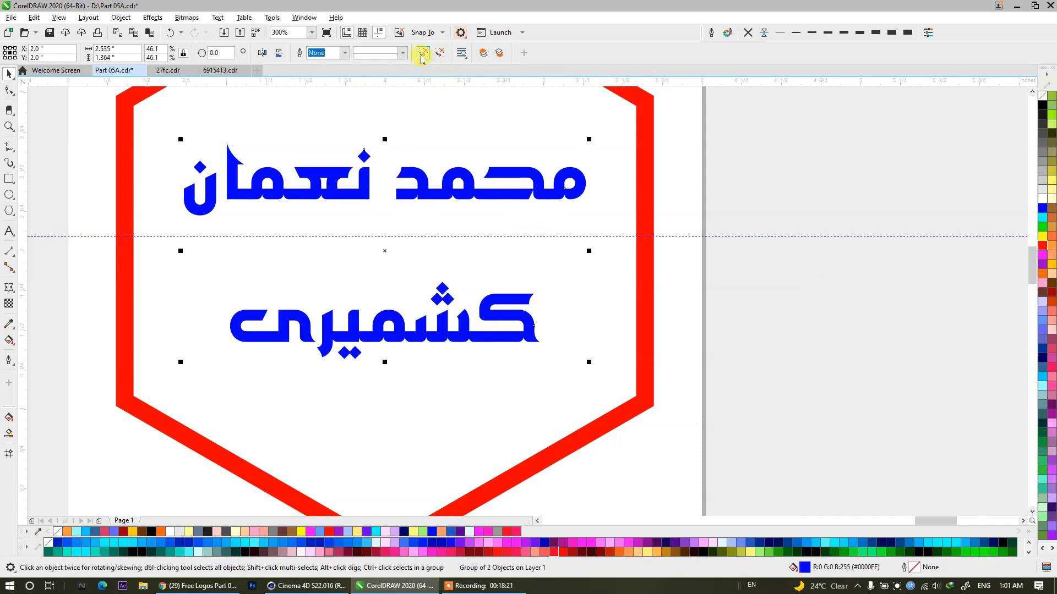
click(347, 200)
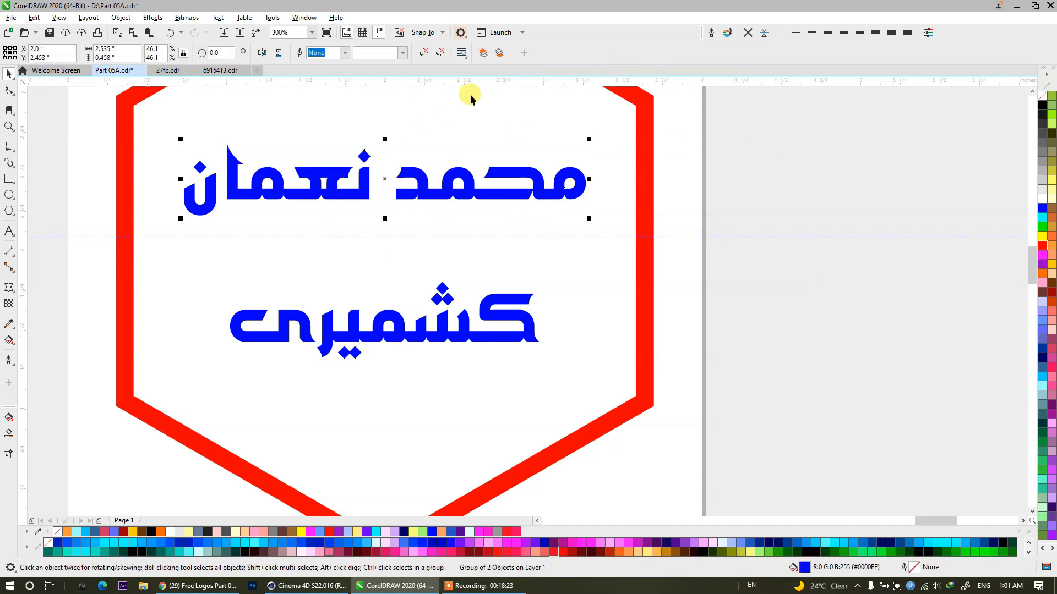
click(424, 53)
Stack the words compactly, with the top line's second word enlarged in the middle, its first word above and the bottom word beneath.
drag(326, 204, 385, 266)
drag(444, 211, 583, 148)
drag(388, 241, 339, 260)
drag(477, 196, 405, 208)
drag(517, 175, 507, 177)
scroll(390, 201, up, 2)
drag(393, 202, 347, 230)
scroll(346, 230, down, 2)
drag(556, 328, 562, 348)
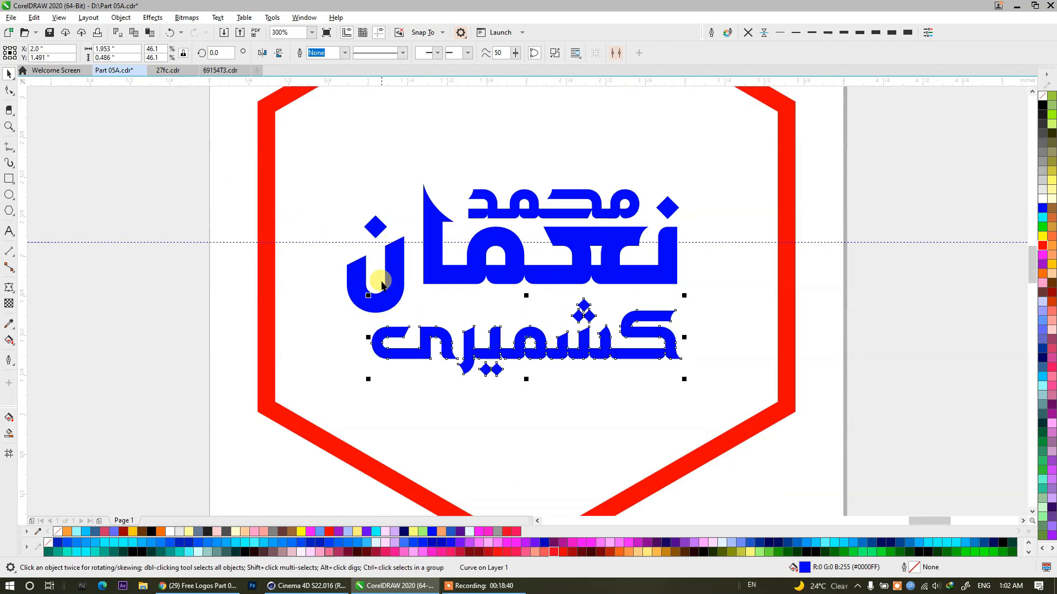
Centre the bottom word horizontally under the enlarged middle word and weld all three words into one curve.
shift+click(381, 284)
key(c)
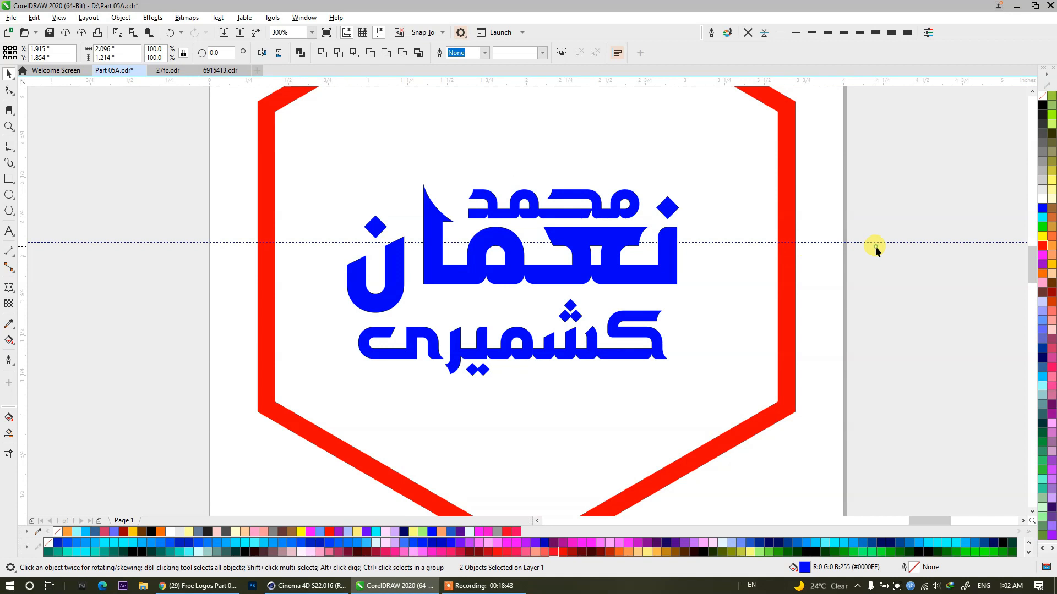
click(876, 248)
drag(901, 412, 375, 196)
drag(302, 141, 302, 140)
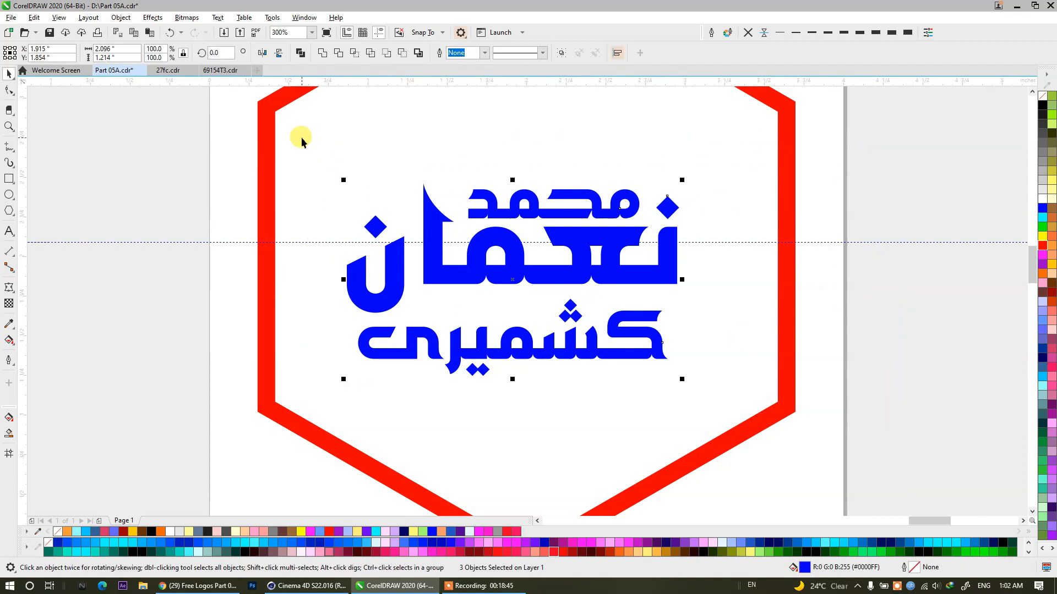
click(321, 53)
Centre the welded lettering inside the hexagon frame and enlarge it proportionally to nearly fill the frame's inner width.
shift+click(786, 223)
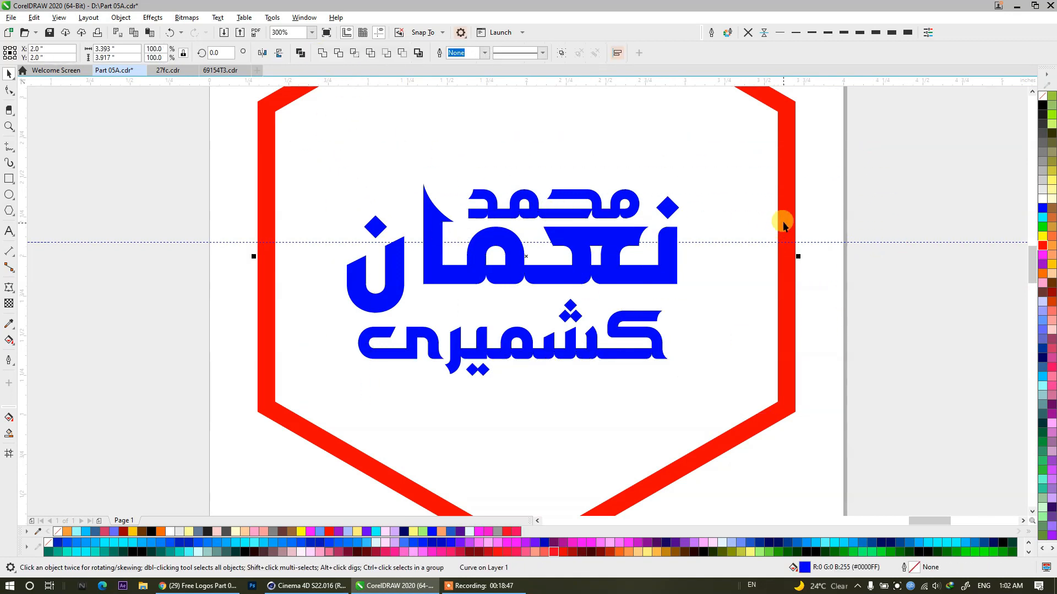
key(c)
key(e)
click(899, 188)
click(678, 230)
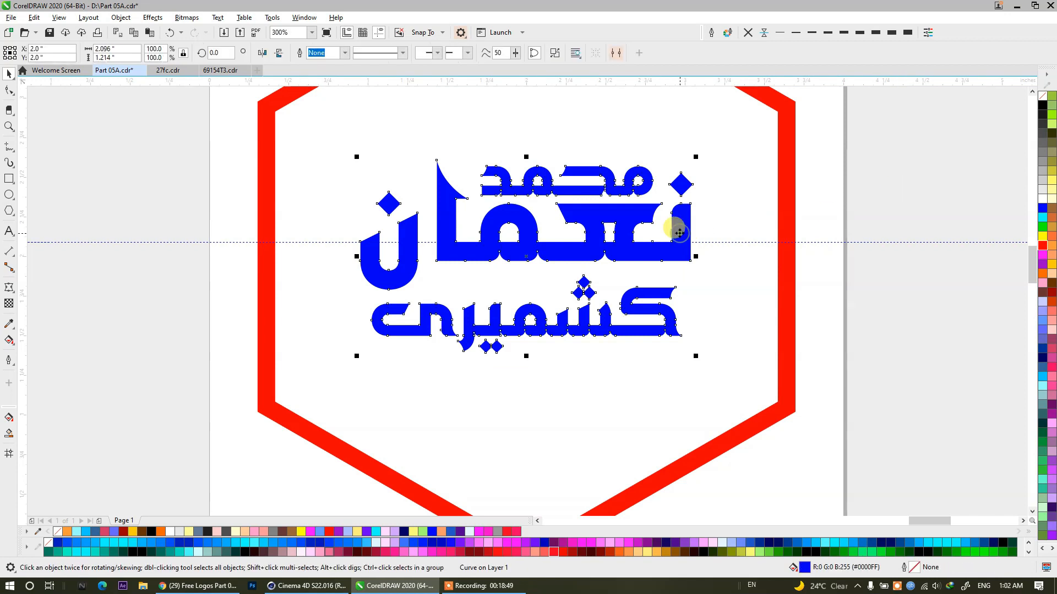
drag(696, 358, 762, 420)
scroll(558, 287, down, 1)
click(790, 218)
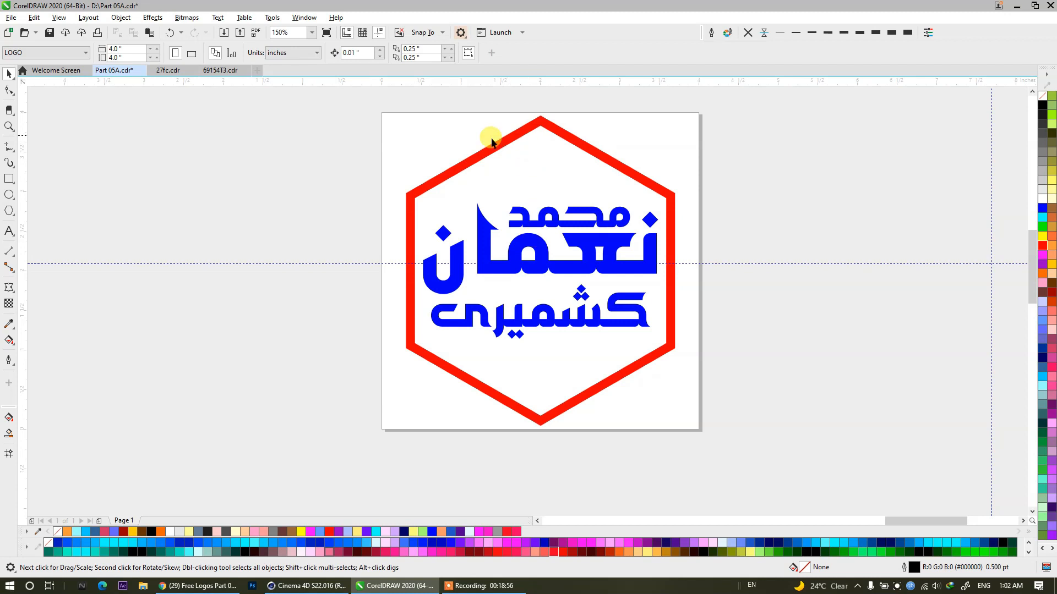
Make a solid inner hexagon by copying the red frame beside the page, breaking it apart and deleting the outer shape.
click(478, 160)
drag(471, 146, 846, 160)
drag(454, 231, 247, 241)
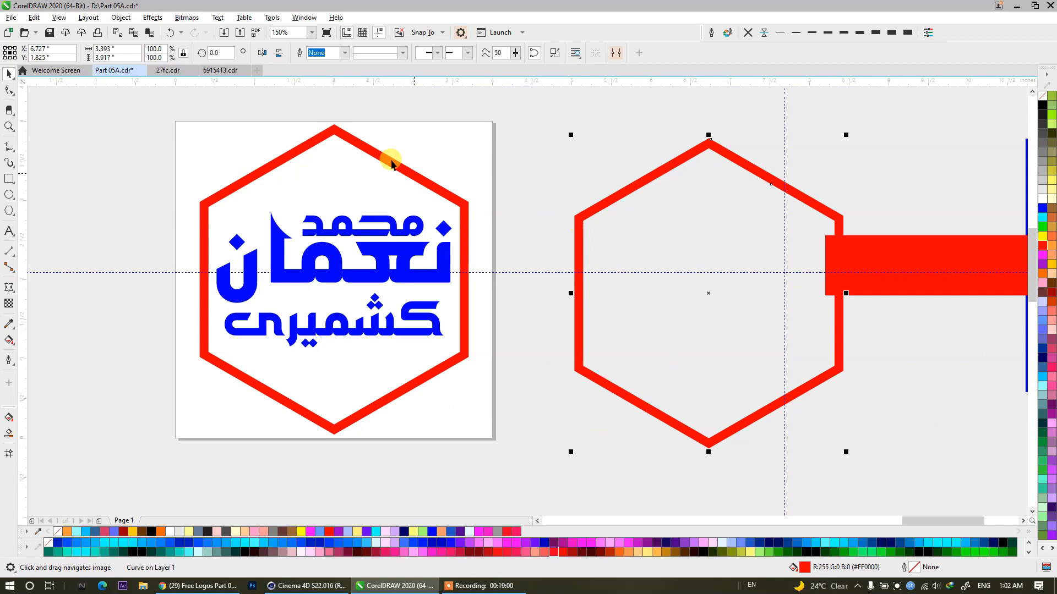
click(555, 52)
click(625, 170)
drag(628, 189, 615, 208)
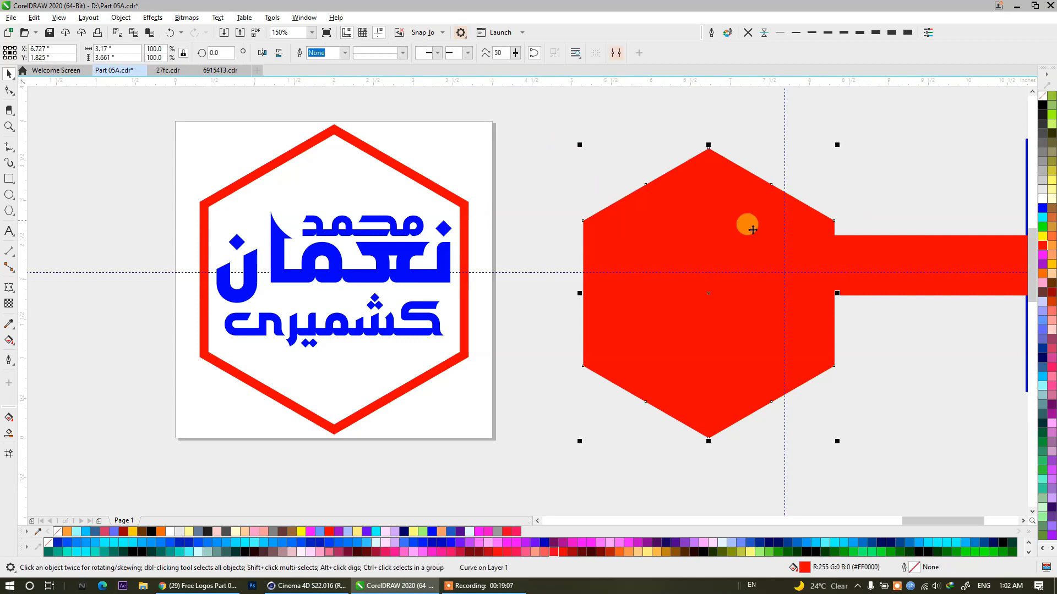
Fill the inner hexagon with light orange (R255 G204 B153), centre it on the page and send it behind the lettering.
click(1051, 273)
key(p)
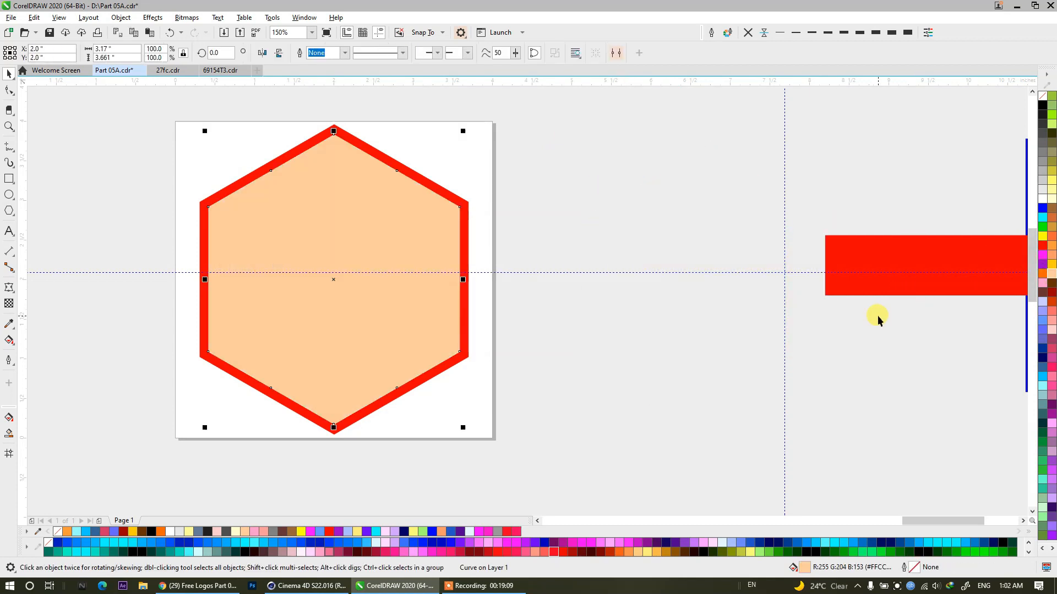
key(shift+Page_Down)
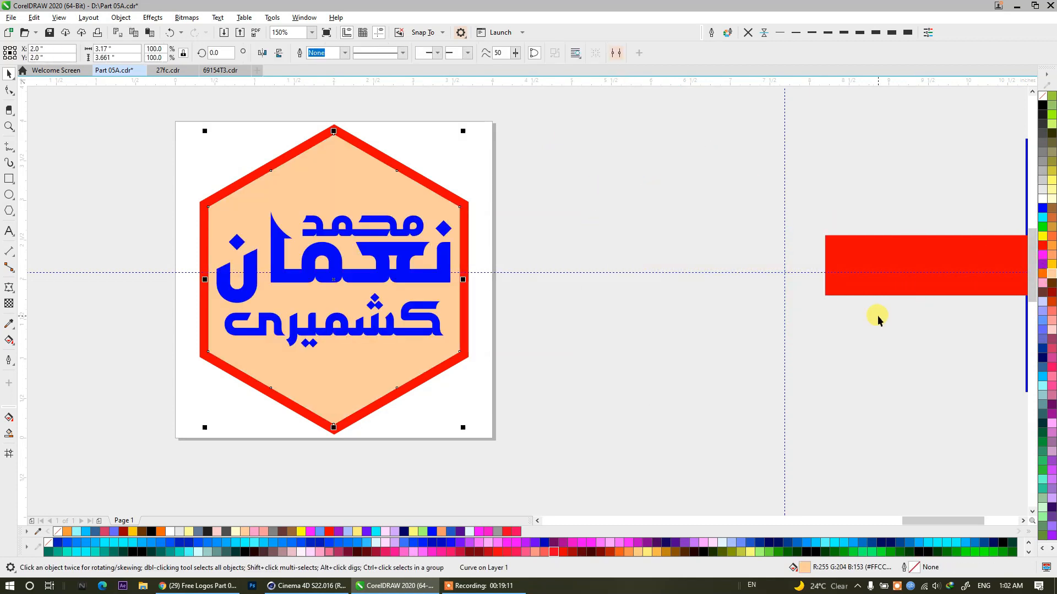
click(520, 241)
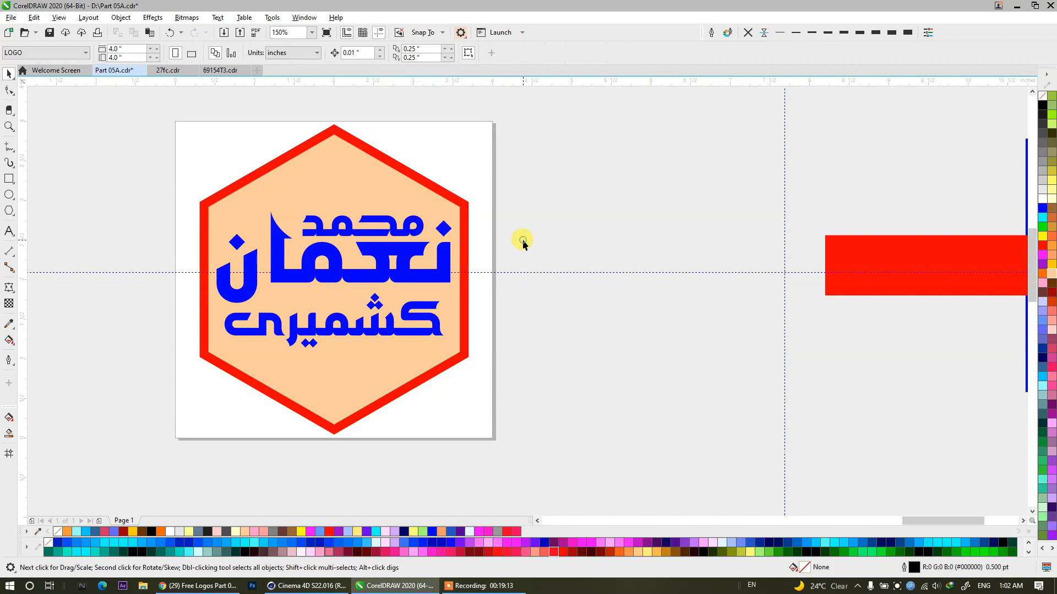
Shrink the red hexagon frame slightly about its centre to about 3.30 × 3.81 inches.
scroll(420, 194, up, 2)
click(442, 173)
drag(554, 212, 688, 270)
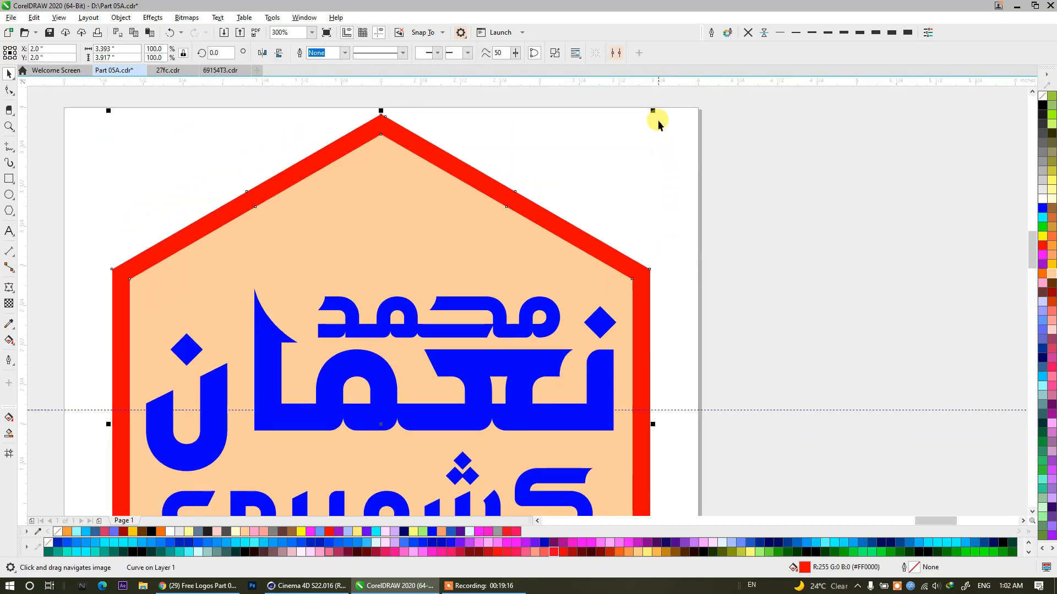
drag(656, 113, 653, 115)
click(632, 134)
scroll(507, 132, down, 1)
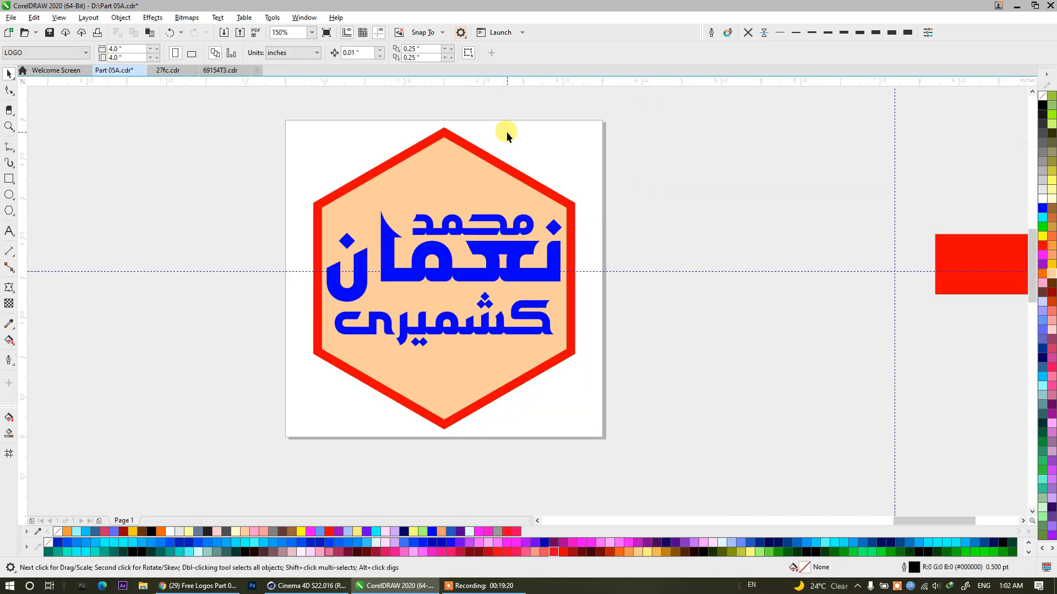
Break the red hexagon frame apart into its outer and inner shapes.
scroll(506, 186, up, 1)
click(521, 159)
key(ctrl+k)
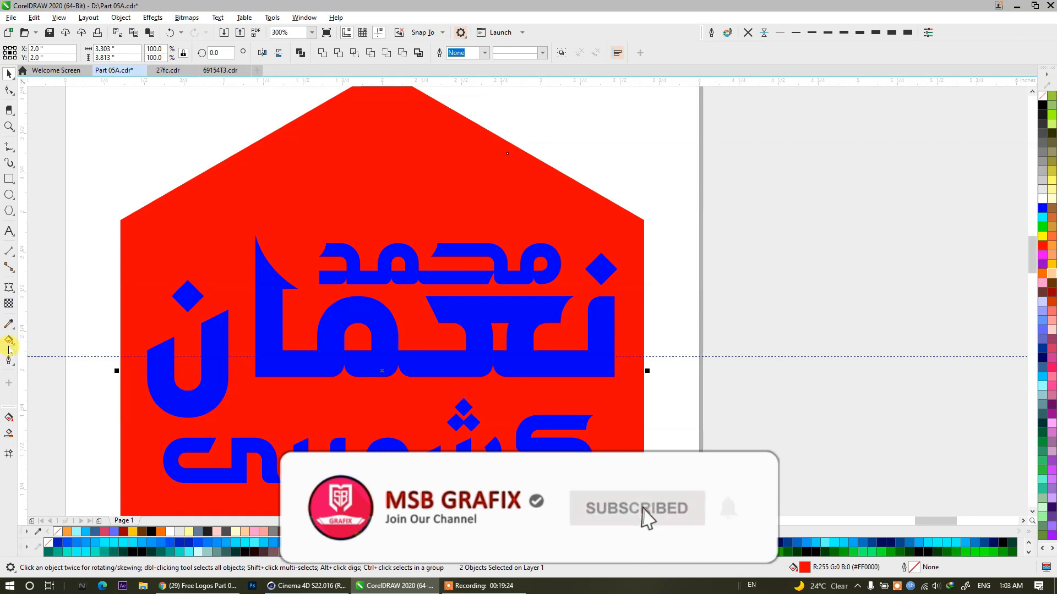
Apply a linear red-to-orange fountain fill to both hexagon shapes, running diagonally from the upper-left edge down to the lower-right edge.
click(8, 341)
scroll(182, 218, down, 1)
drag(207, 155, 396, 434)
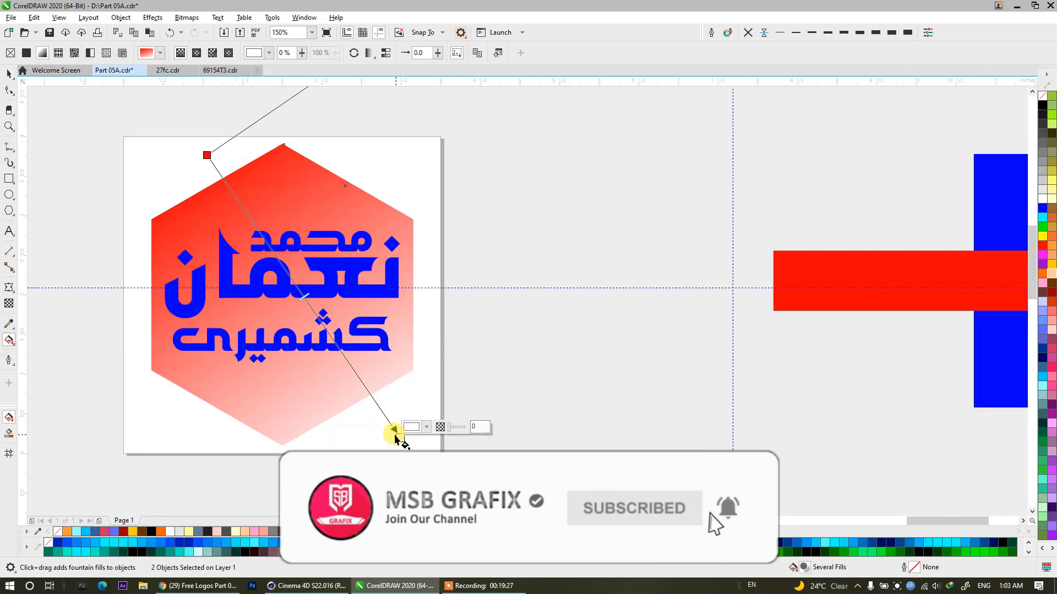
click(1043, 277)
drag(210, 155, 239, 162)
click(9, 73)
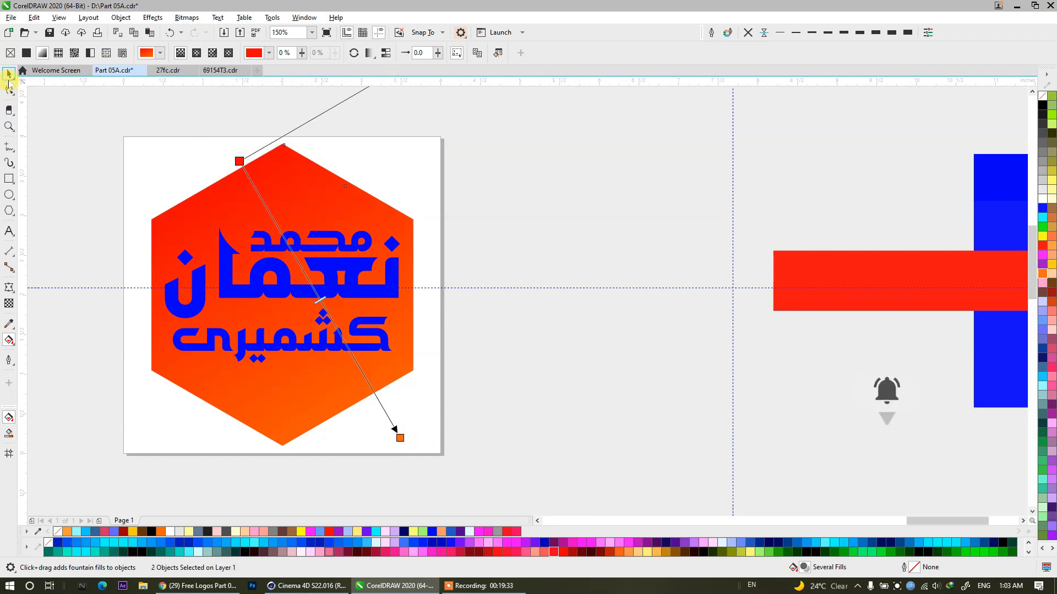
Reverse the inner hexagon's fountain fill so it runs from orange to red, and pull its end point inward to shorten it.
click(302, 165)
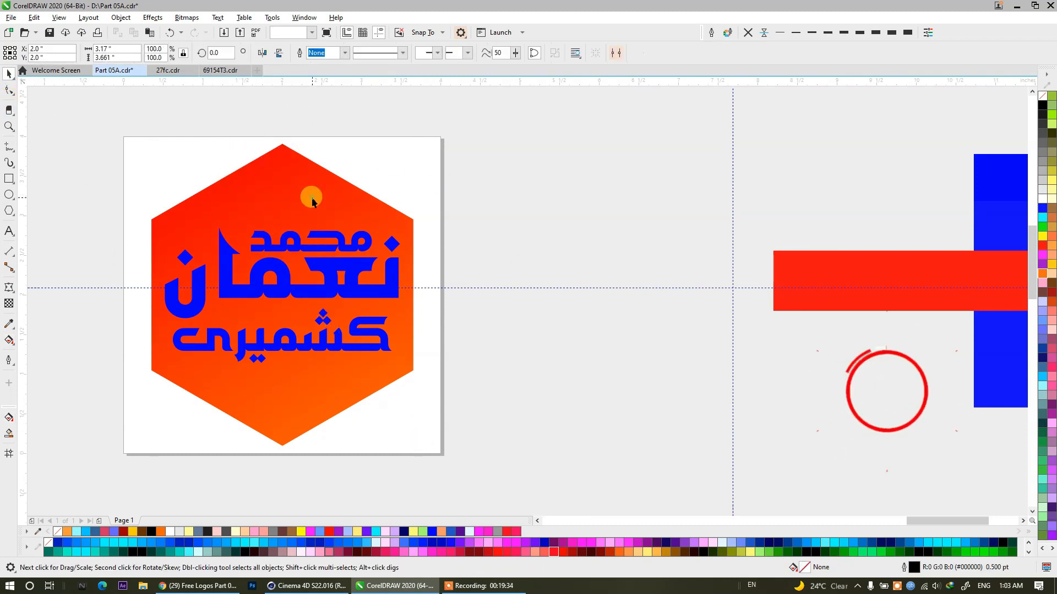
click(9, 340)
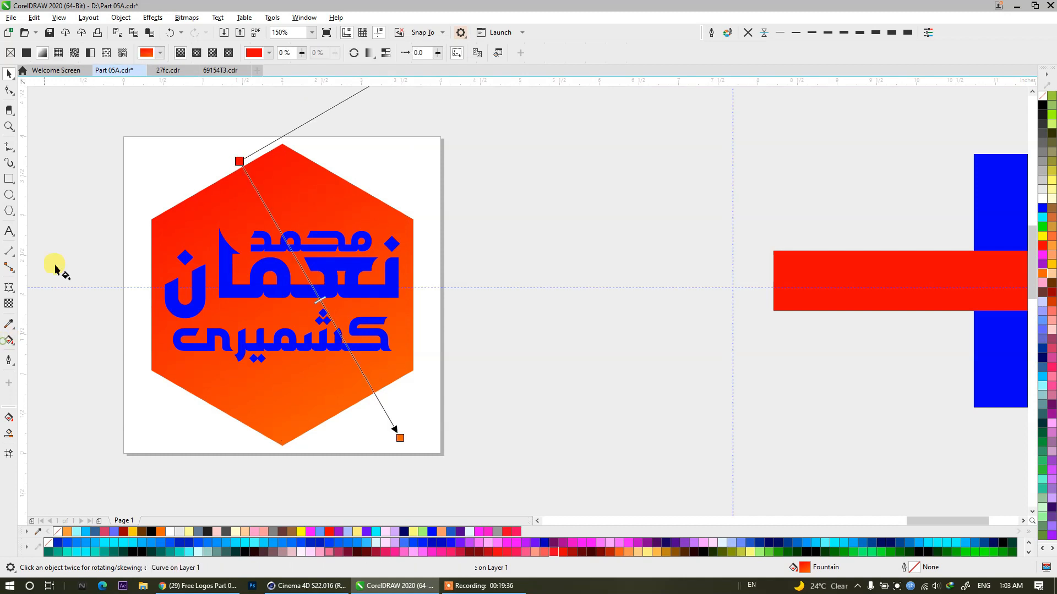
click(370, 55)
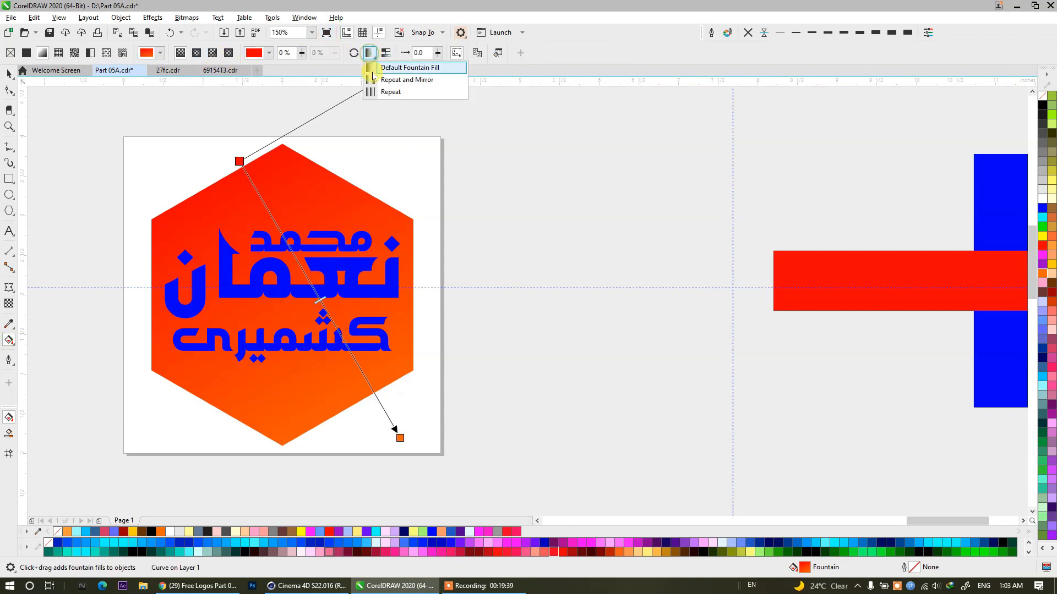
click(330, 61)
click(355, 54)
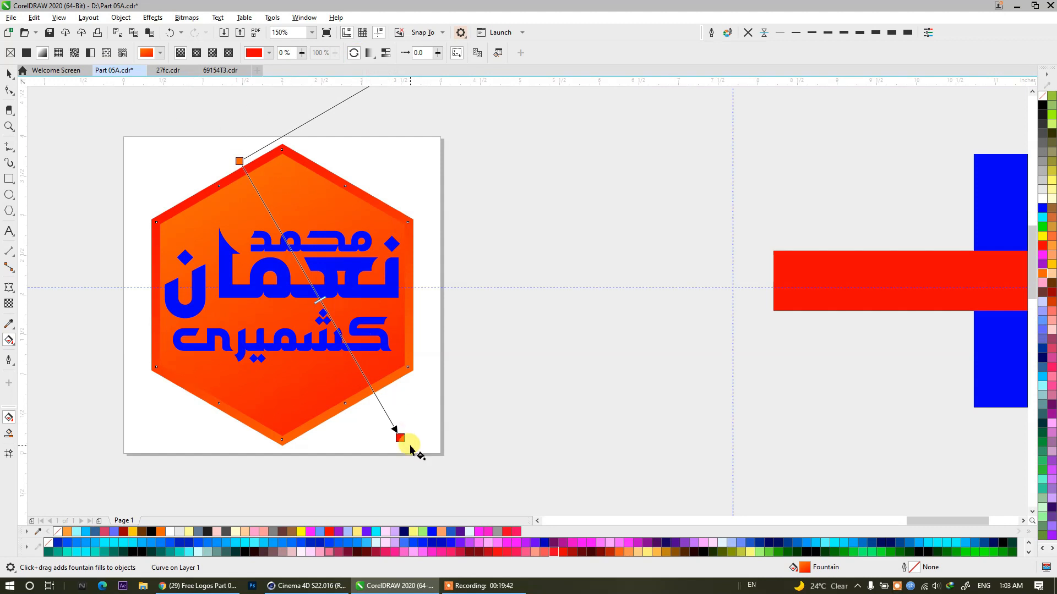
drag(401, 437, 364, 417)
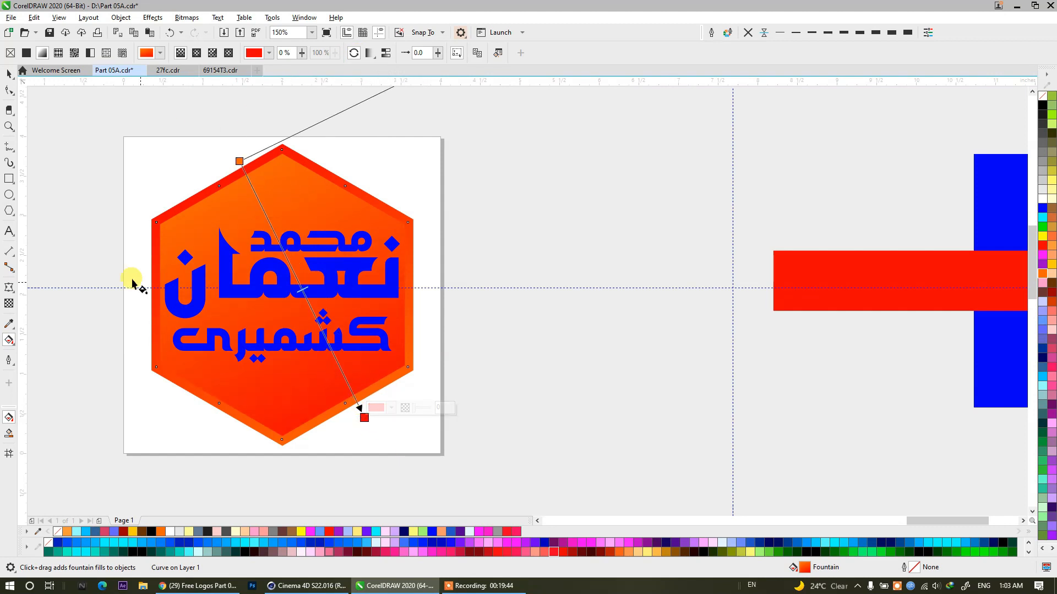
Fill the Urdu lettering with white.
click(9, 73)
click(246, 278)
click(1041, 199)
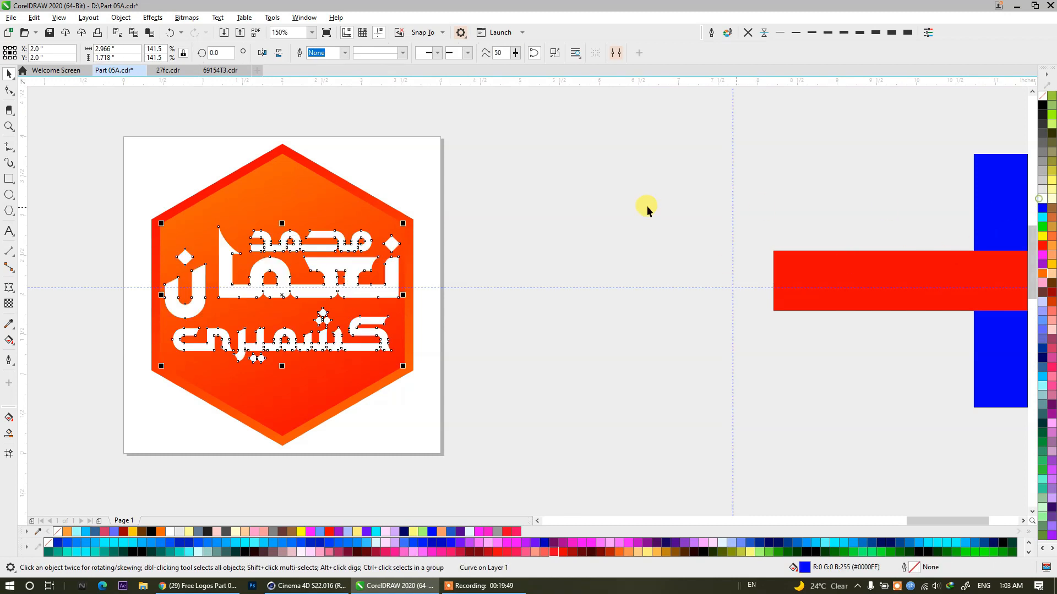
click(569, 198)
Fill the inner hexagon with solid blue, after trying pale yellow (R255 G255 B204) and light grey (R230 G230 B230).
drag(330, 237, 476, 238)
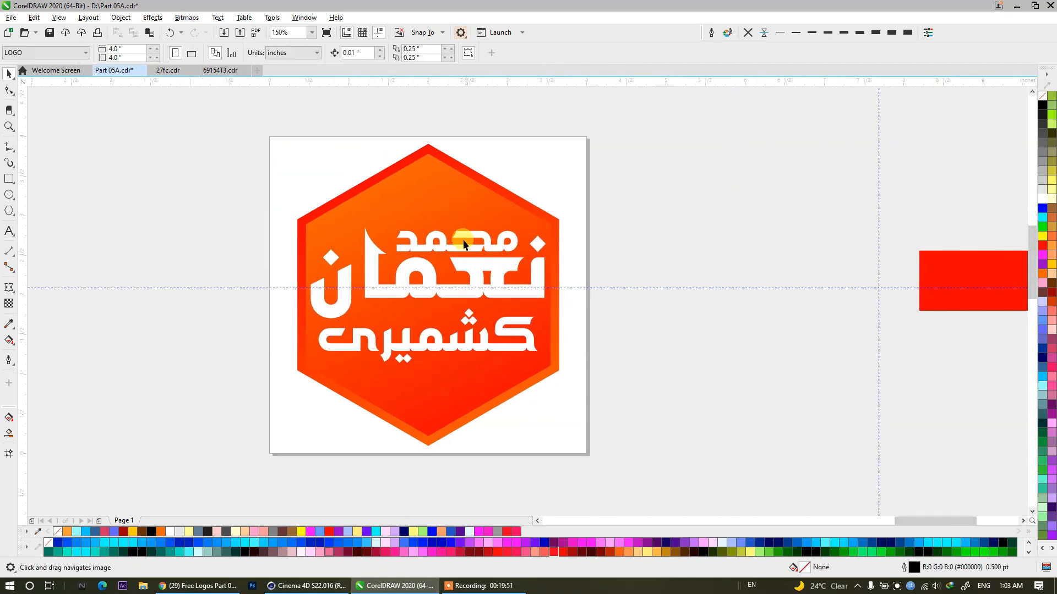
scroll(461, 238, up, 1)
scroll(398, 150, down, 1)
drag(381, 150, 381, 184)
click(380, 184)
click(1052, 190)
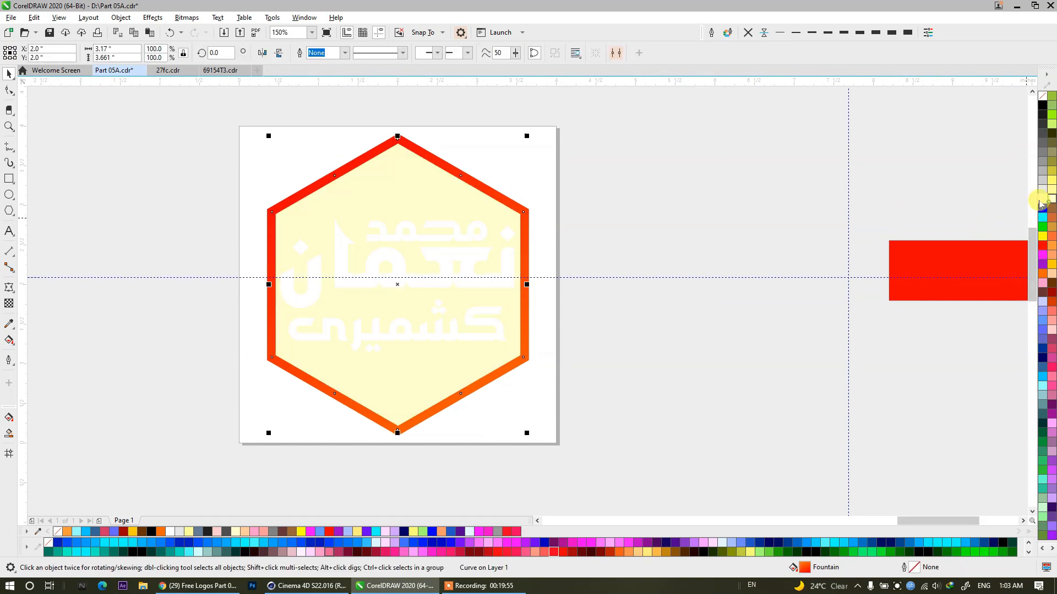
click(520, 220)
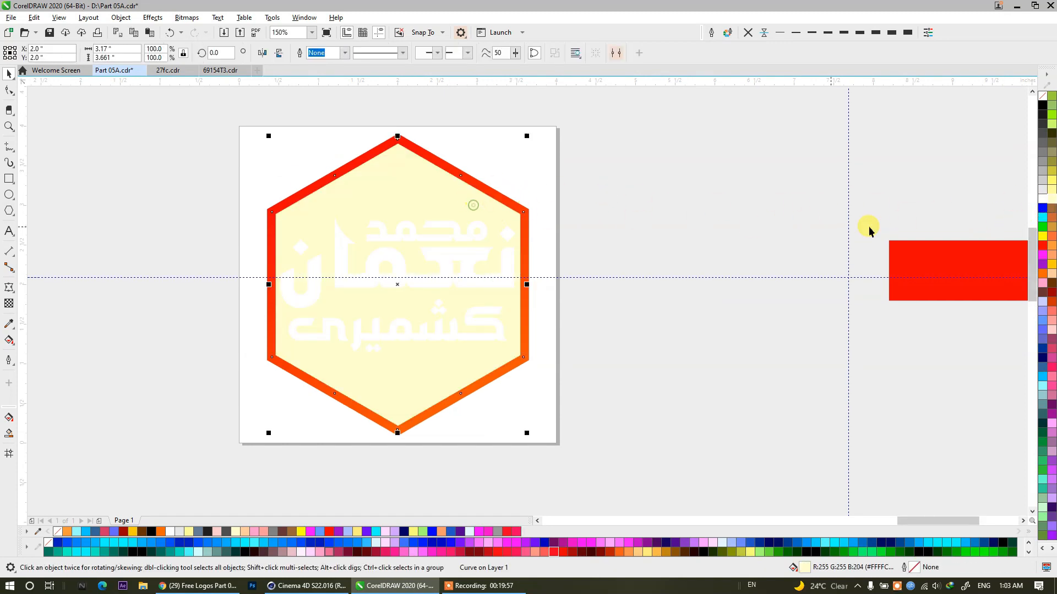
click(1042, 190)
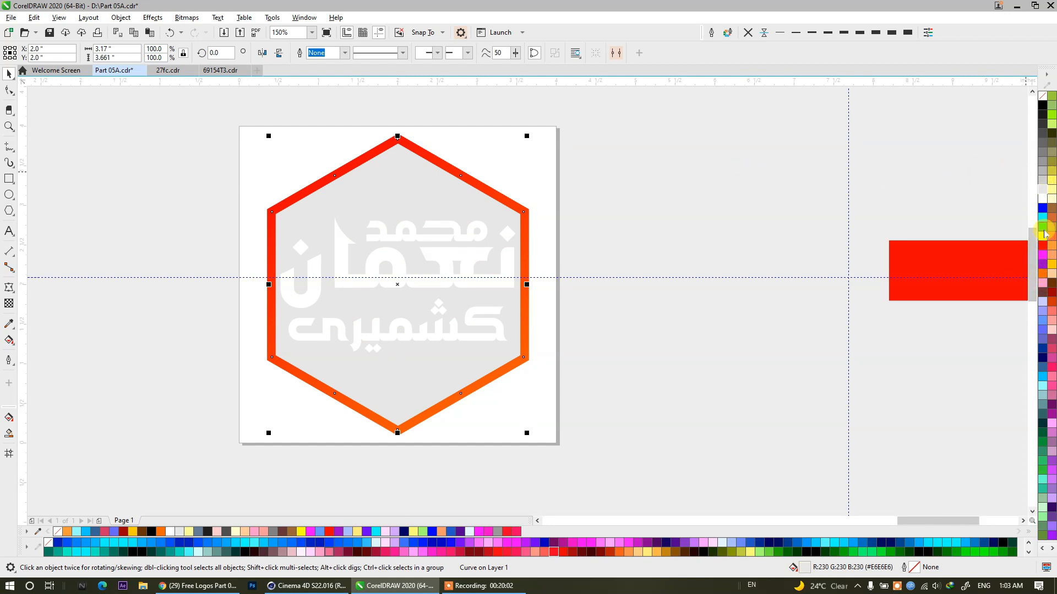
click(1042, 209)
Replace the outer hexagon's gradient with solid red.
click(500, 199)
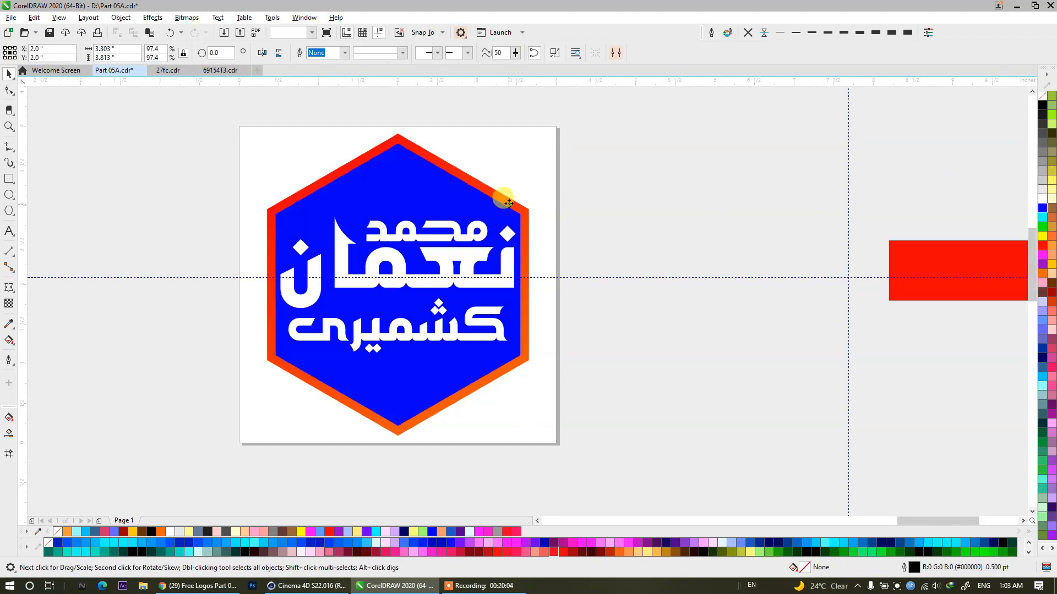
click(1041, 246)
click(688, 195)
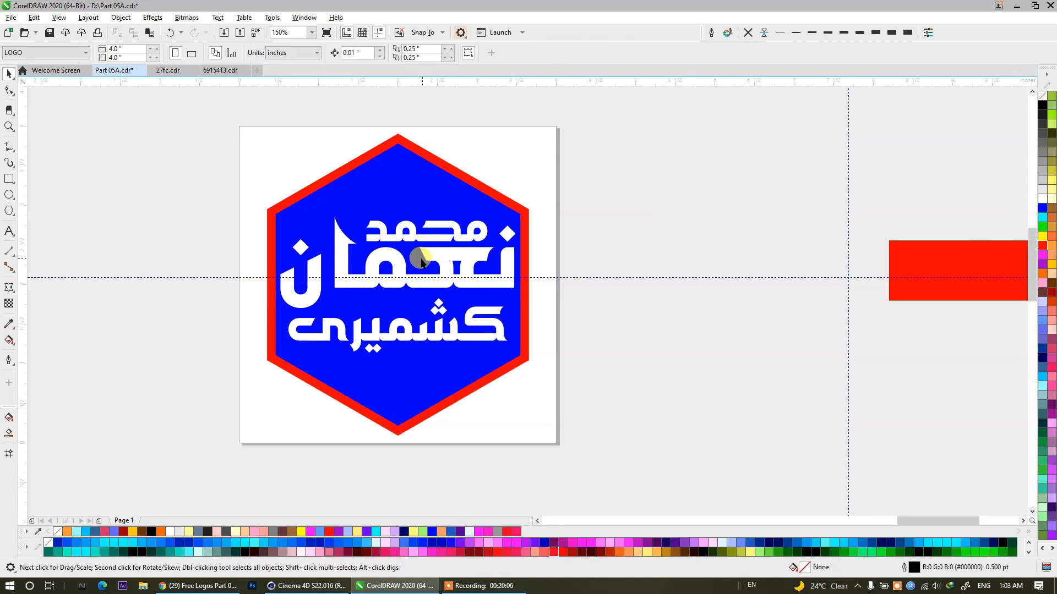
Fill the outer hexagon with Sky Blue (#00CCFF), after trying Walnut (#663300) and a muted blue (R102 G102 B204).
click(428, 155)
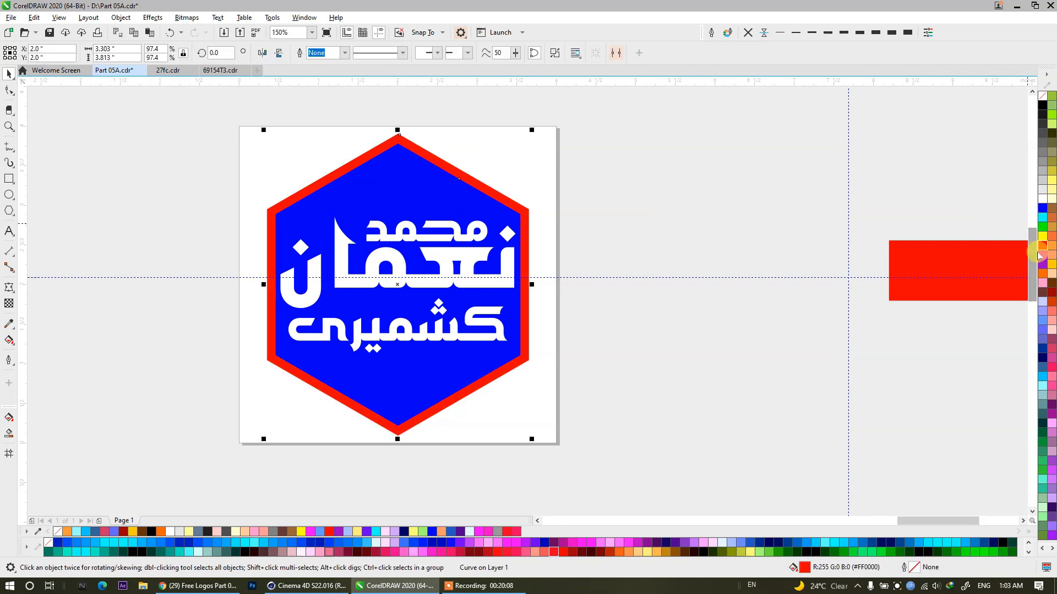
click(1051, 287)
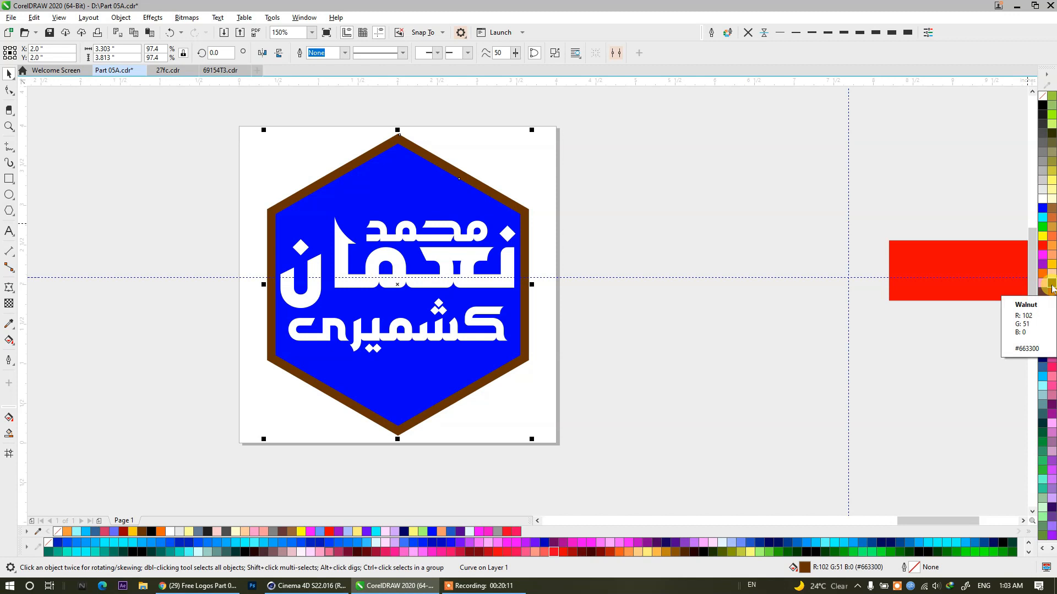
click(1044, 342)
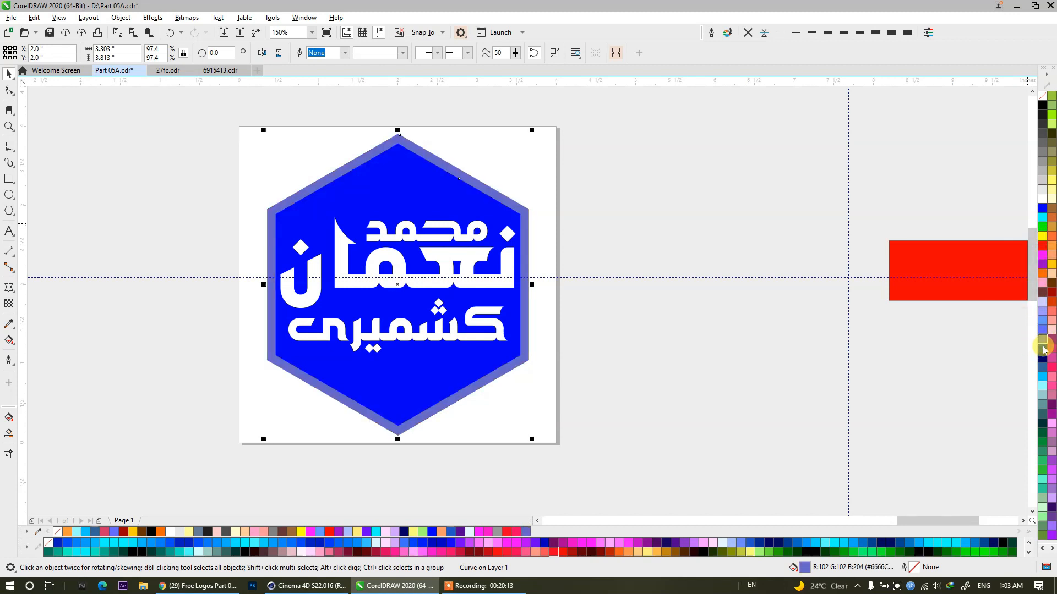
click(1042, 366)
click(1044, 380)
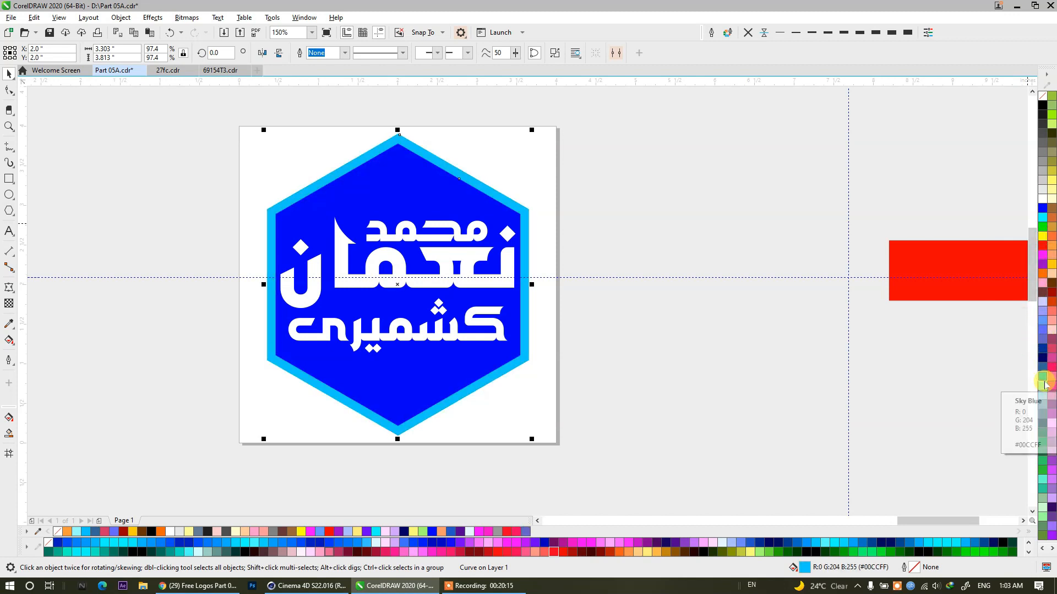
click(559, 248)
Group the lettering and both hexagons, and move the finished logo off the page to below the BETAK TV logo.
scroll(545, 231, down, 4)
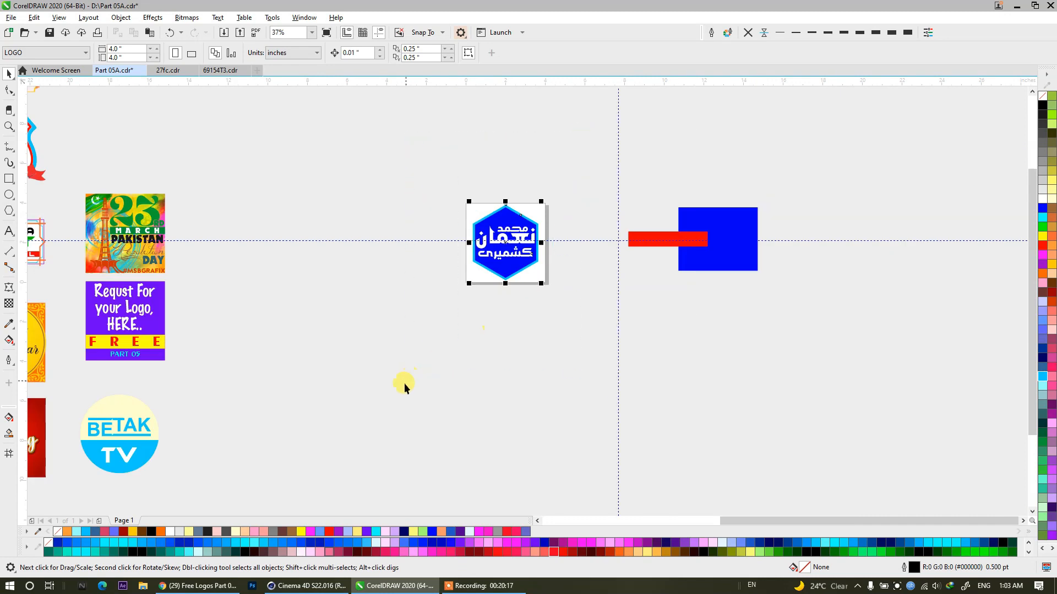
drag(405, 381, 407, 378)
key(ctrl+g)
scroll(529, 227, down, 2)
drag(530, 227, 335, 371)
drag(408, 410, 734, 421)
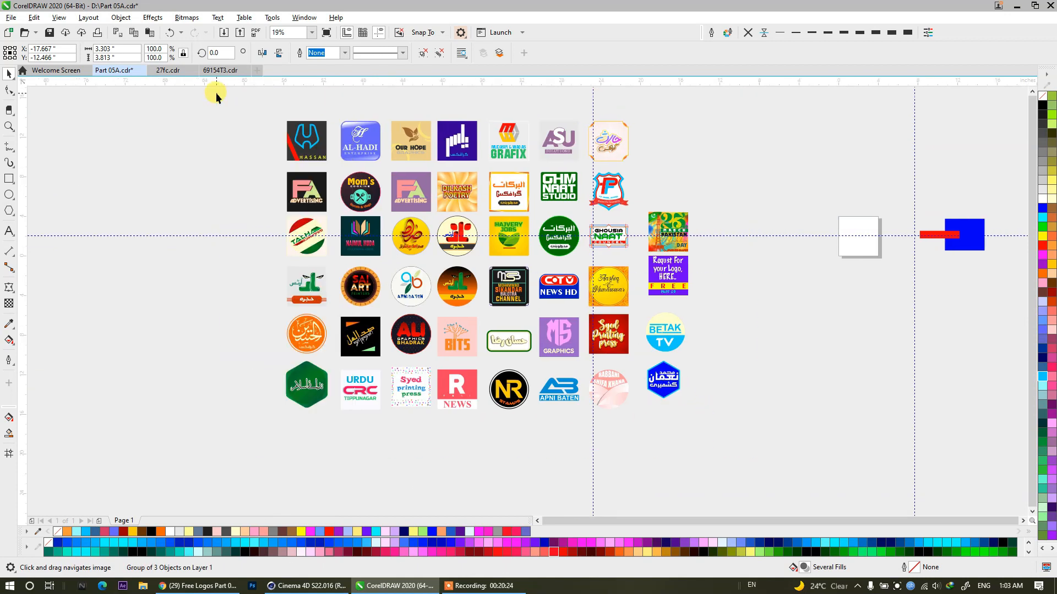
Delete the leftover red bar and blue rectangle beside the page and save the document, accepting the font embedding notice.
drag(216, 93, 214, 94)
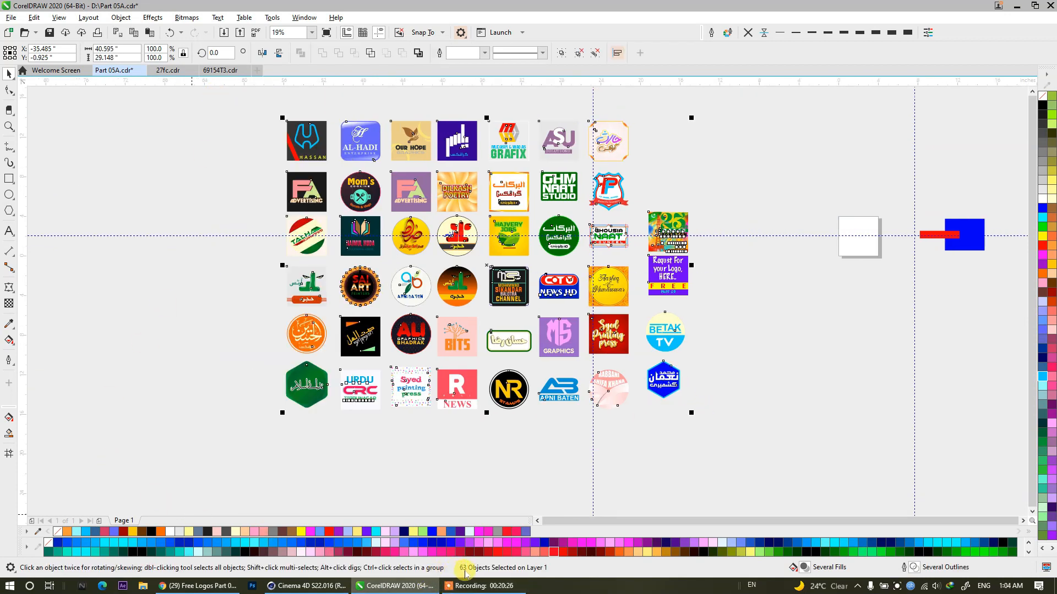
drag(613, 378, 454, 410)
drag(726, 209, 899, 372)
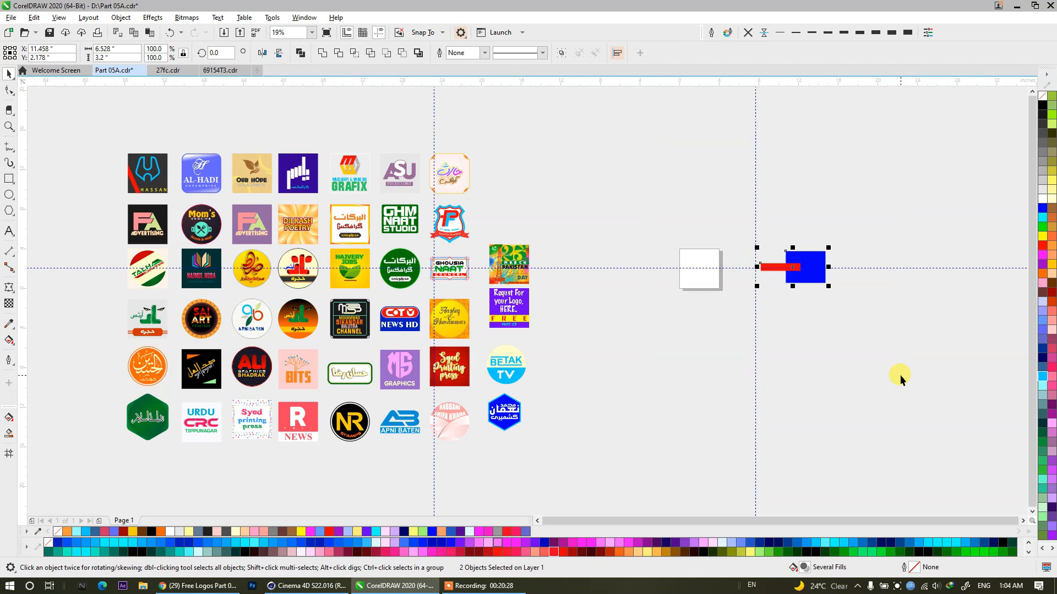
key(Delete)
key(ctrl+s)
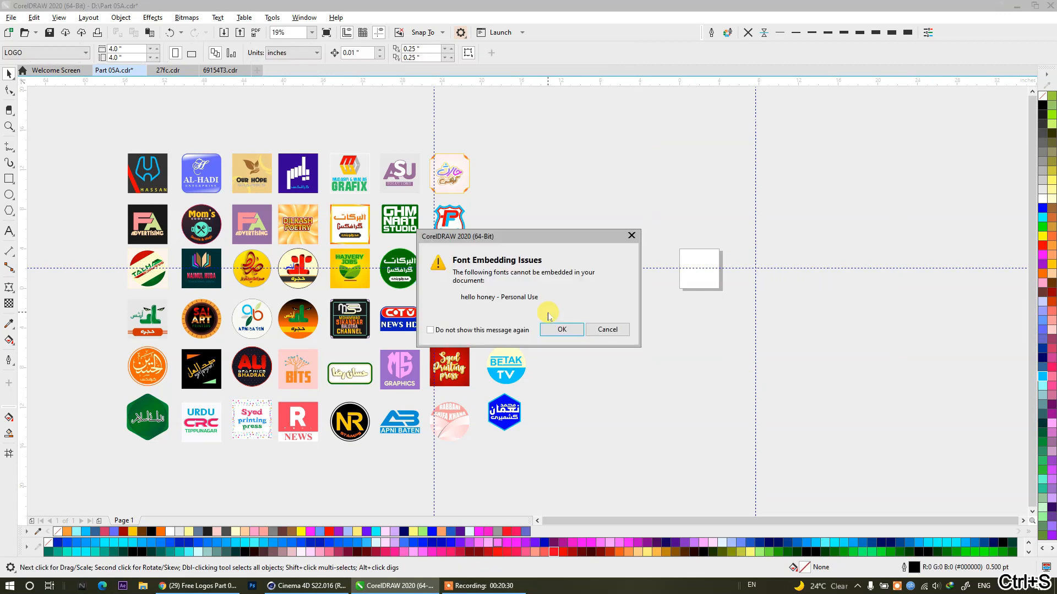
click(558, 330)
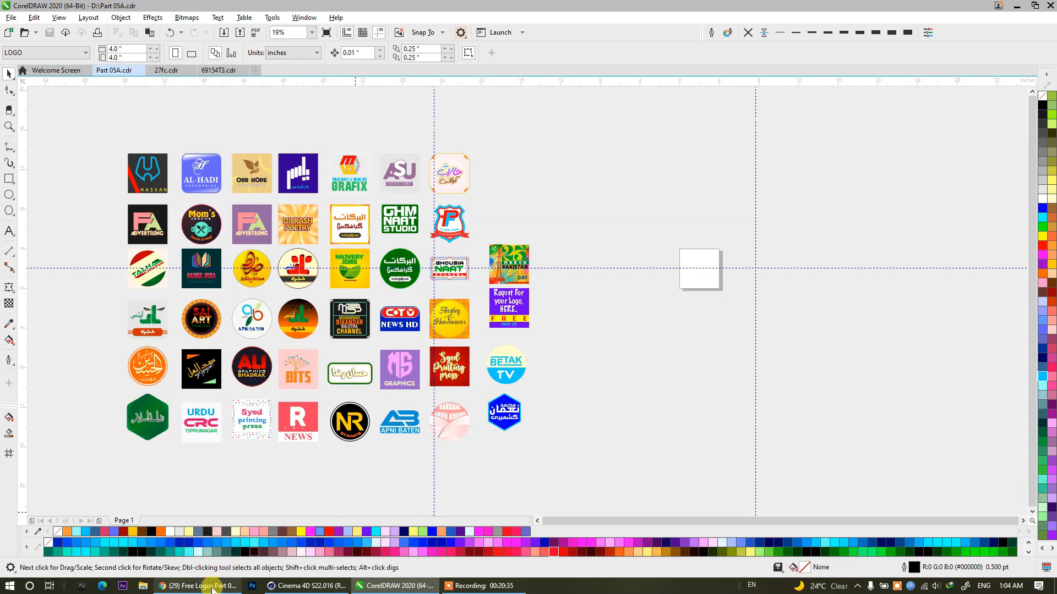
Open Telegram and minimise its window.
key(super)
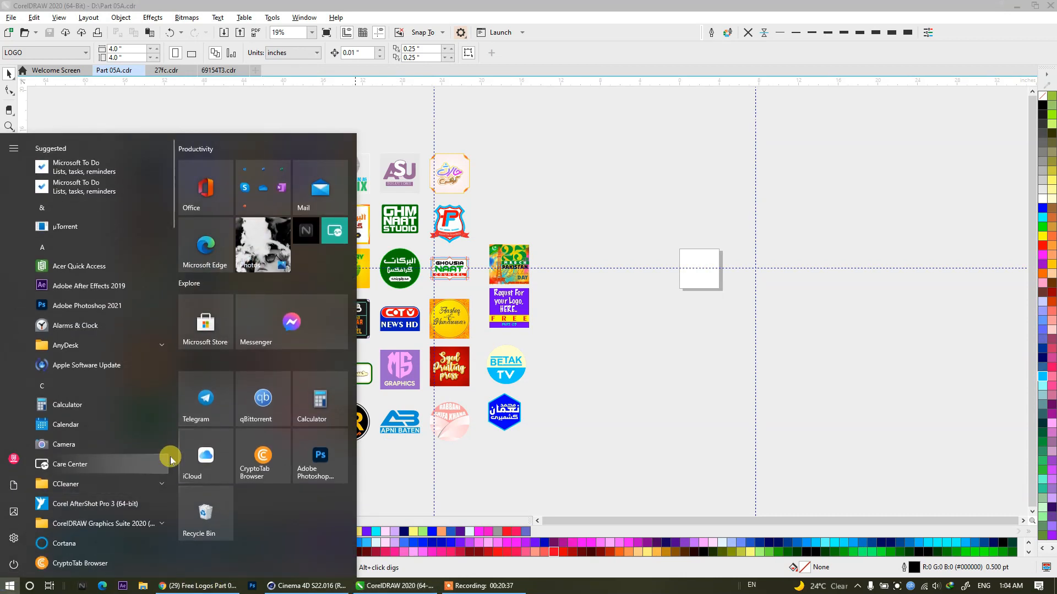
click(210, 412)
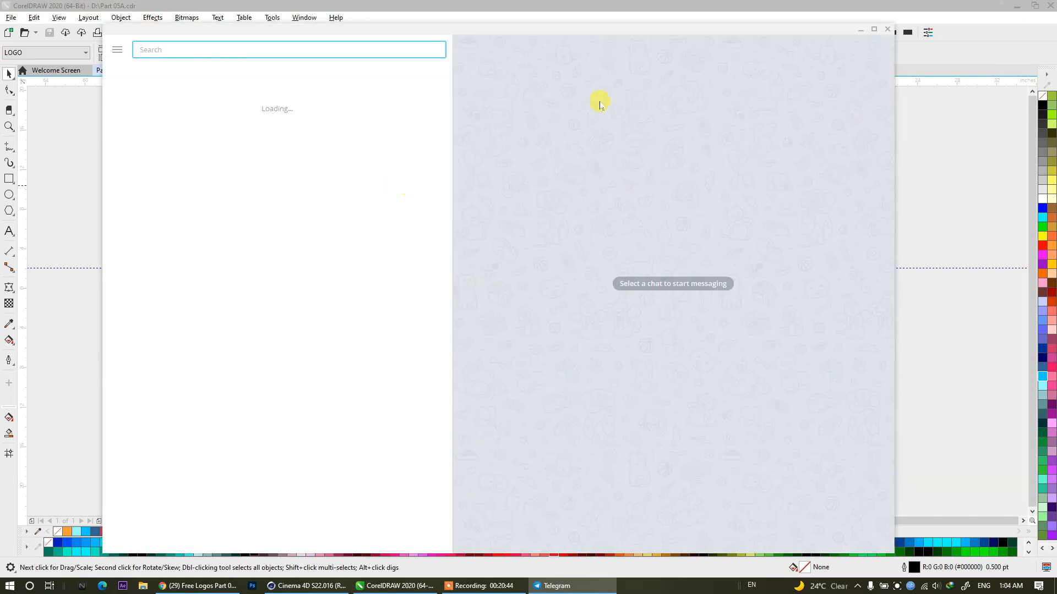
click(860, 29)
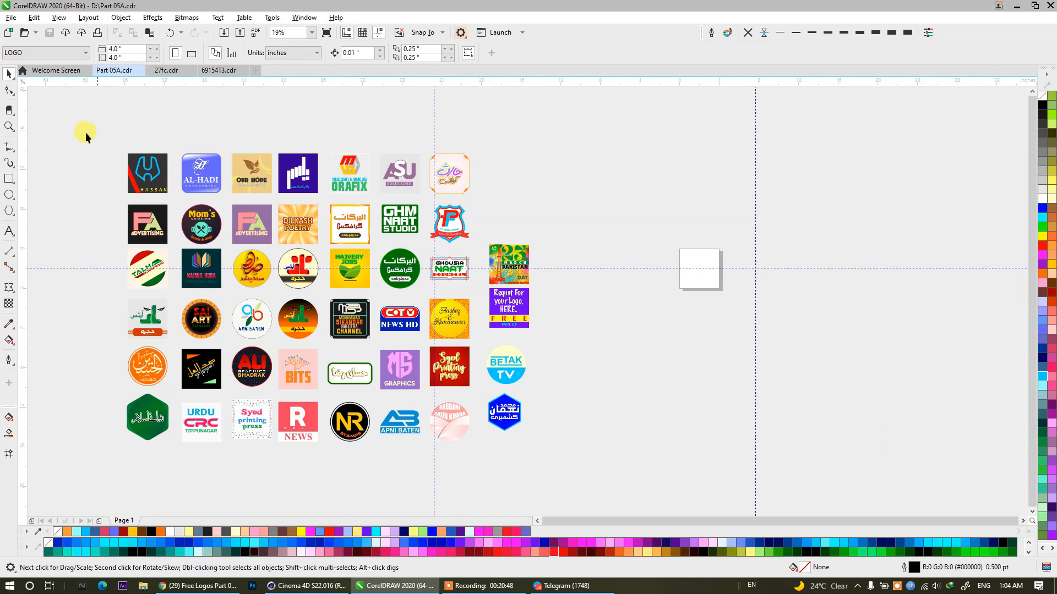
drag(540, 484, 542, 485)
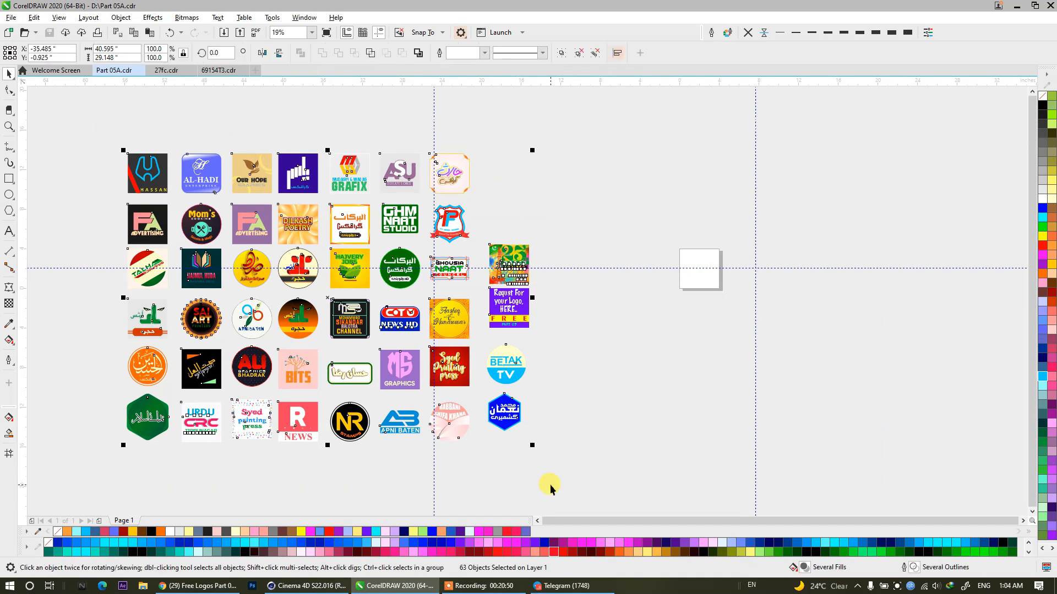
click(550, 486)
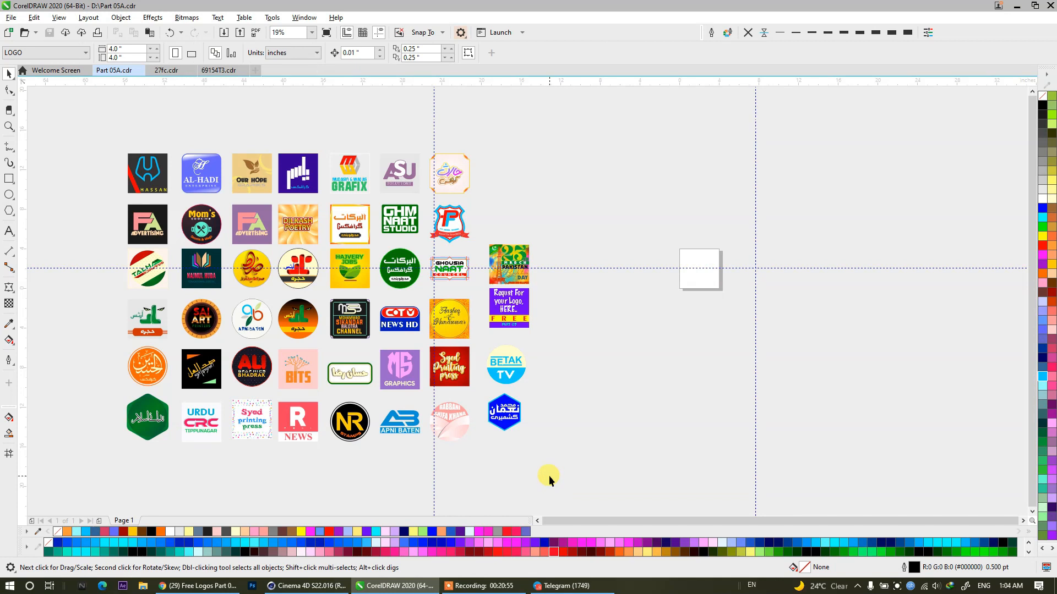
click(479, 586)
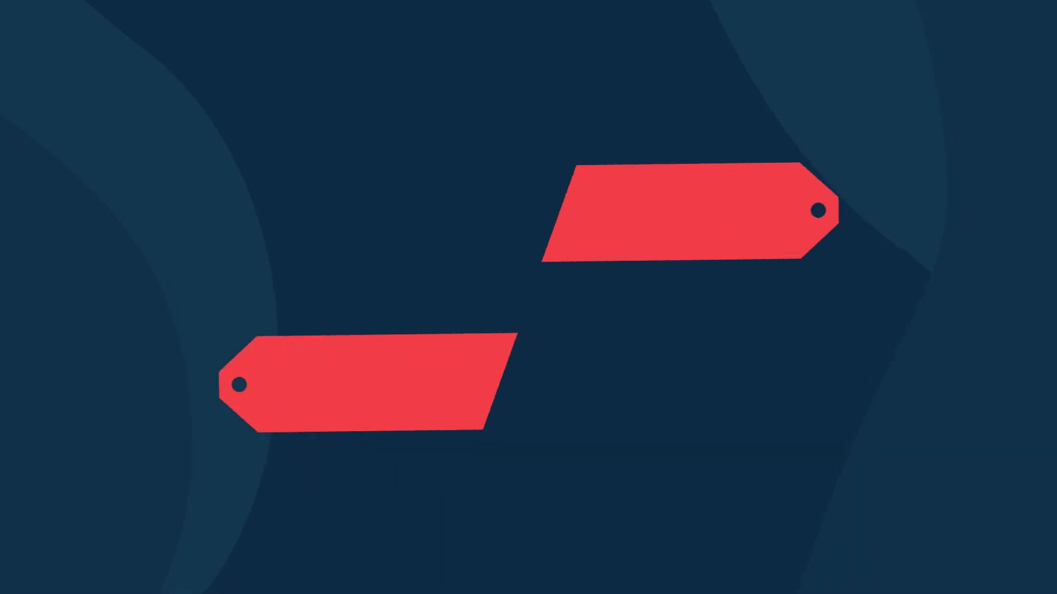